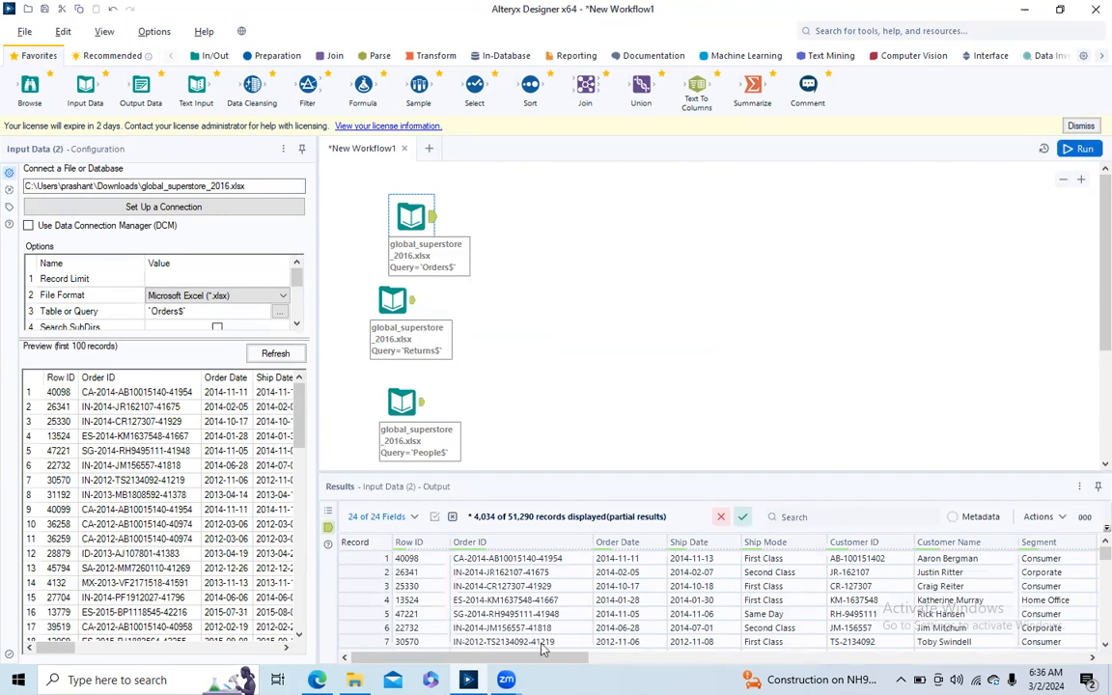
- Review the fields and records of the Orders, Returns and People input tables
left_click_drag(580, 657, 1033, 663)
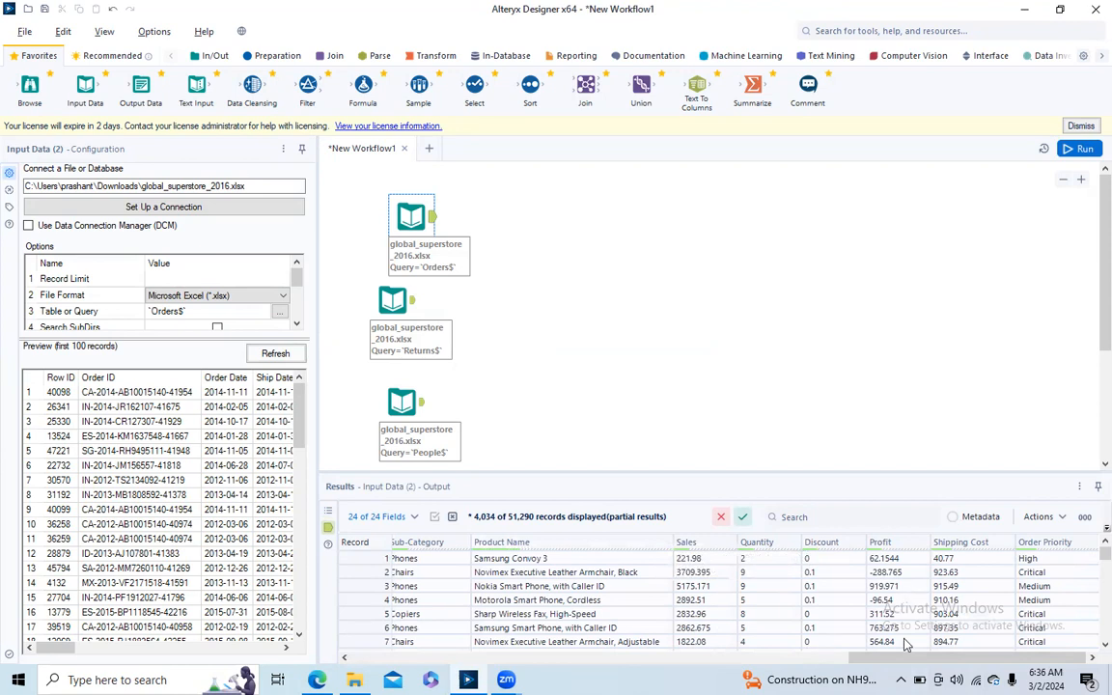
left_click_drag(903, 660, 405, 662)
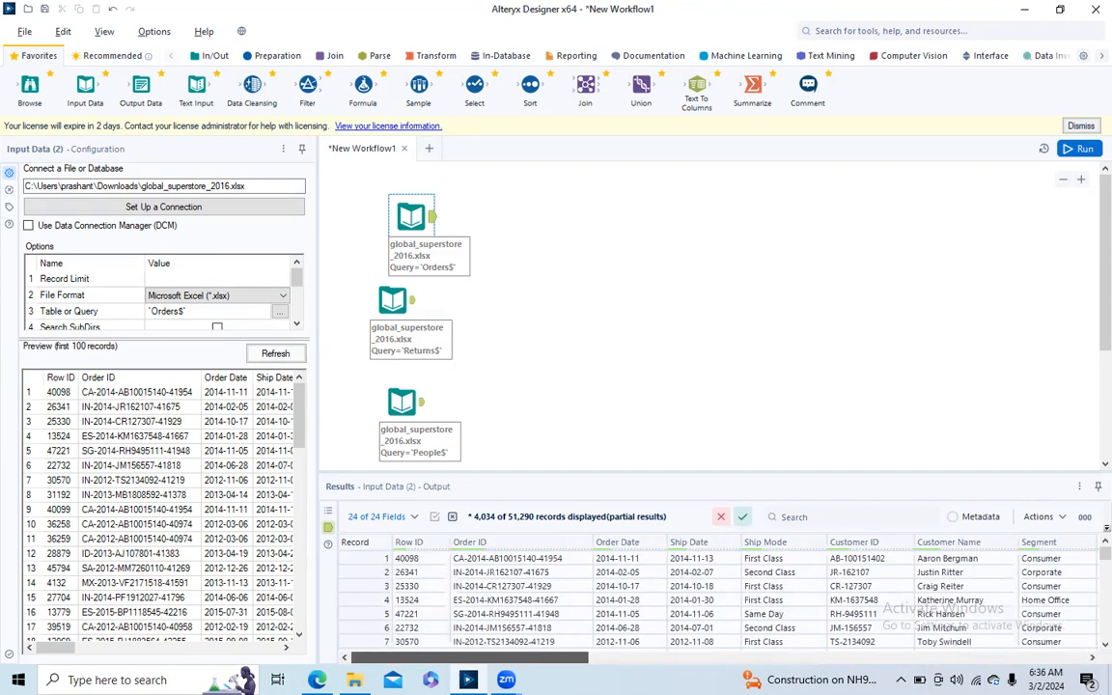
left_click(394, 301)
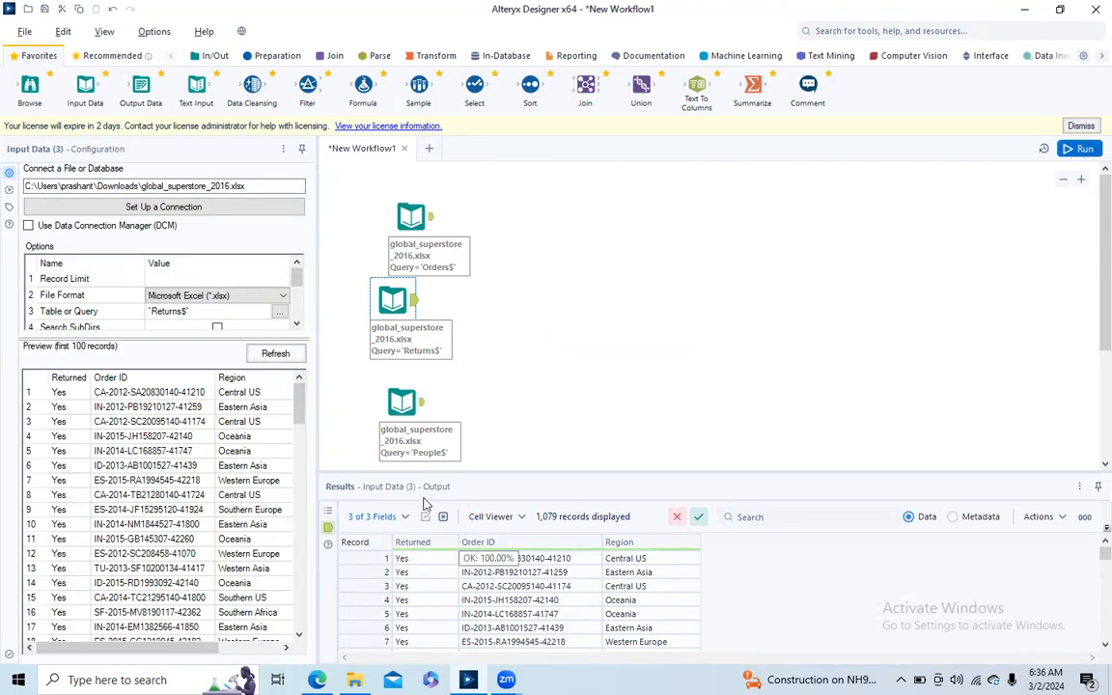
left_click(425, 405)
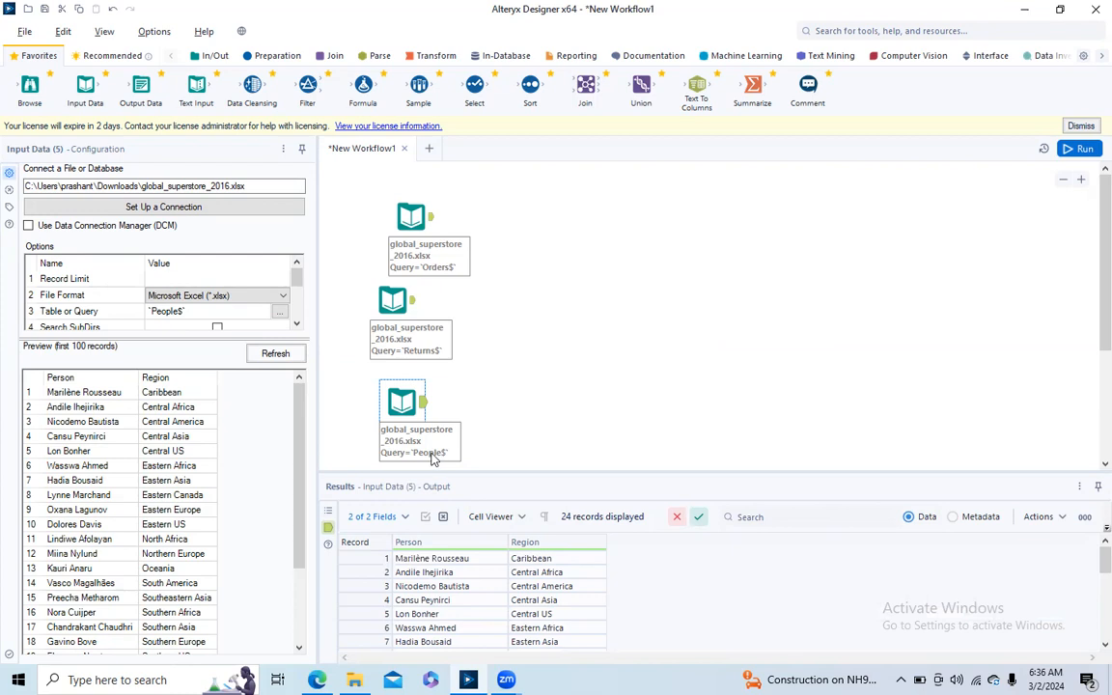
- Align the Returns and People input tools in one column beneath the Orders input
left_click(394, 302)
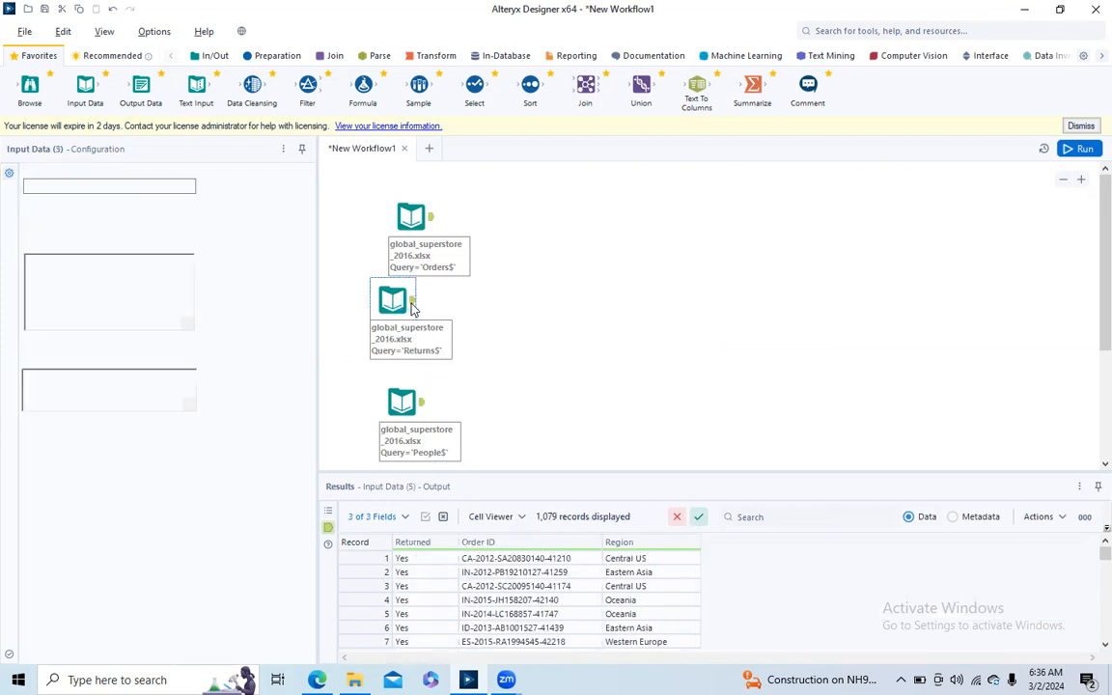
left_click_drag(394, 302, 413, 302)
left_click(400, 403)
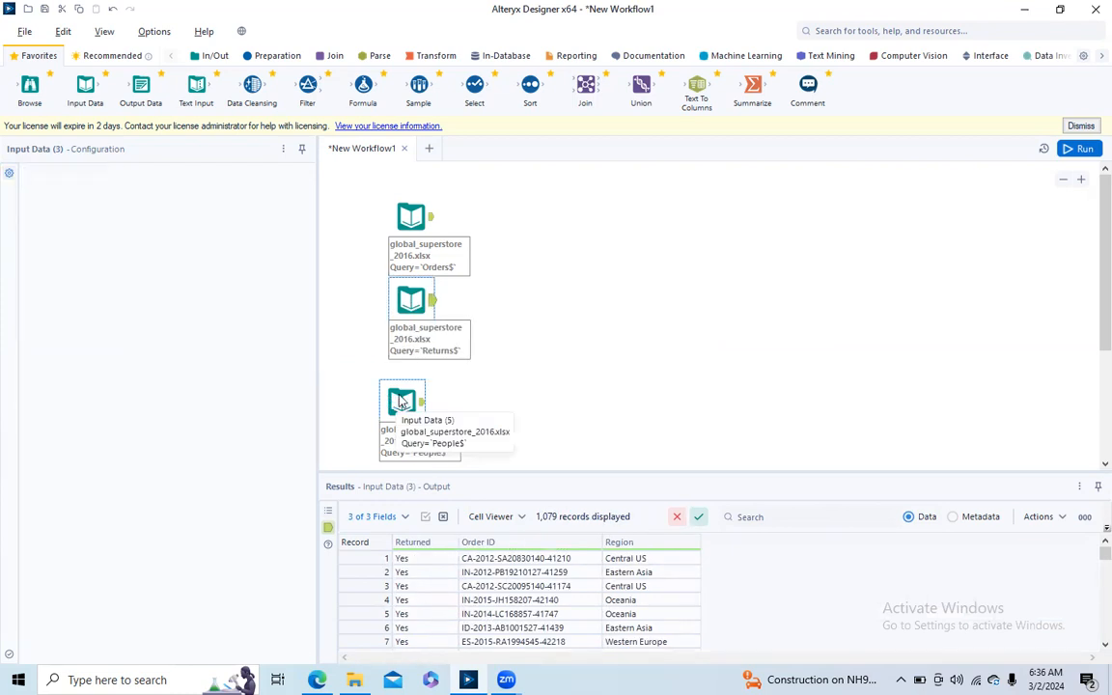
left_click_drag(401, 403, 409, 386)
left_click(562, 320)
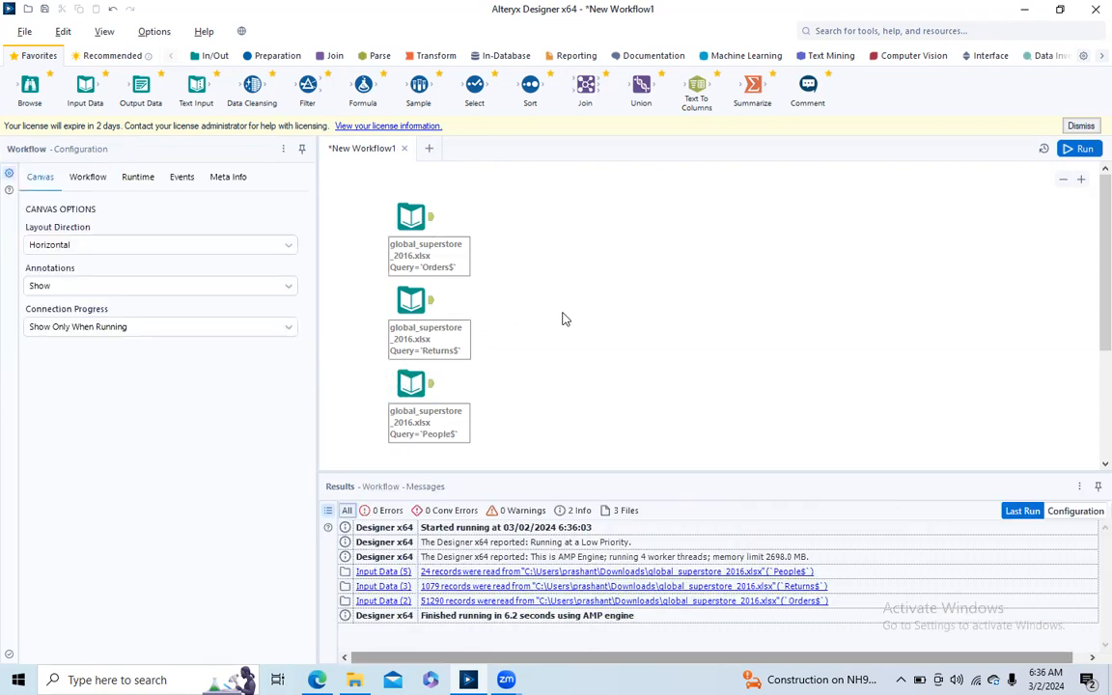
- Add a Join tool, feeding Orders into its left input and Returns into its right input
left_click(411, 217)
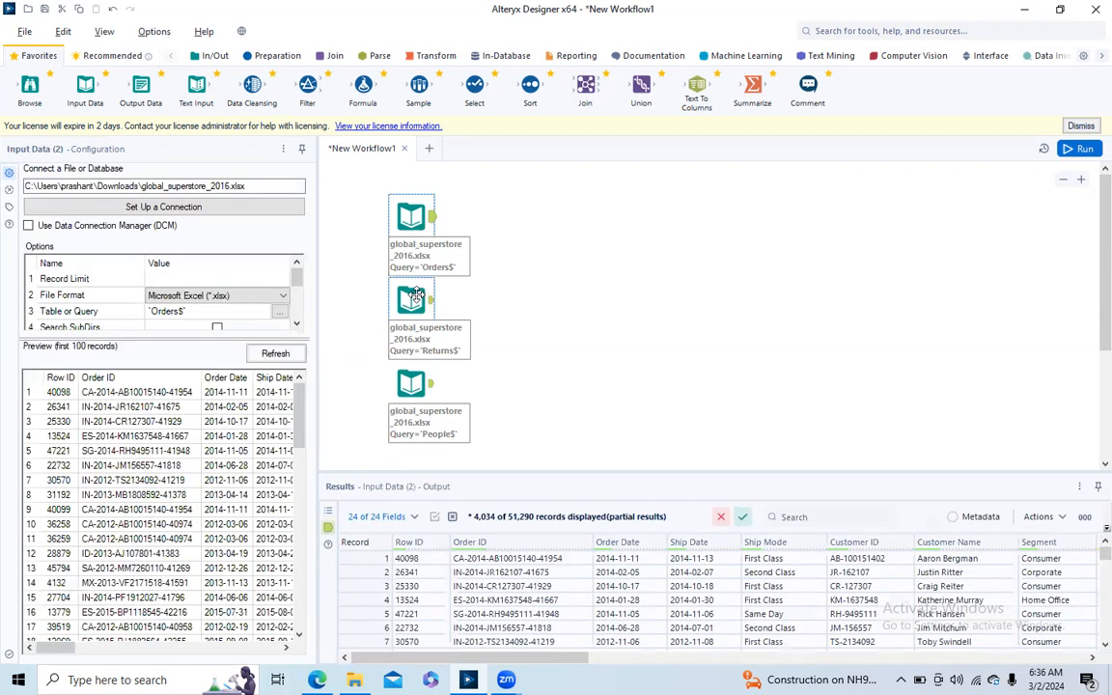
left_click(434, 281)
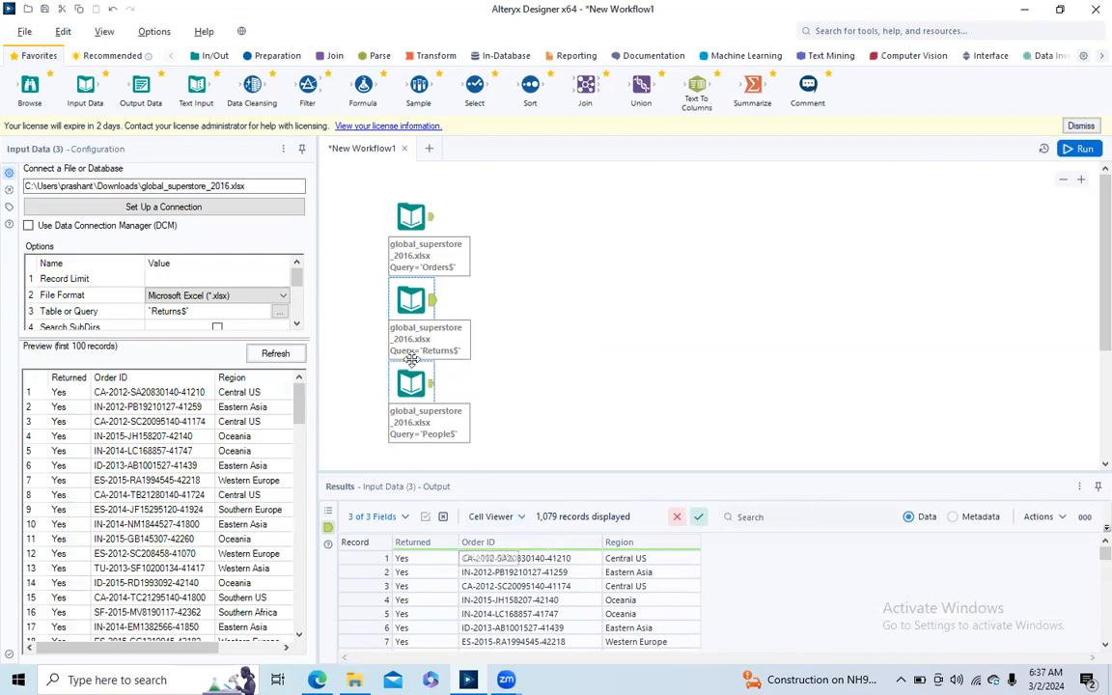
left_click_drag(585, 100, 551, 253)
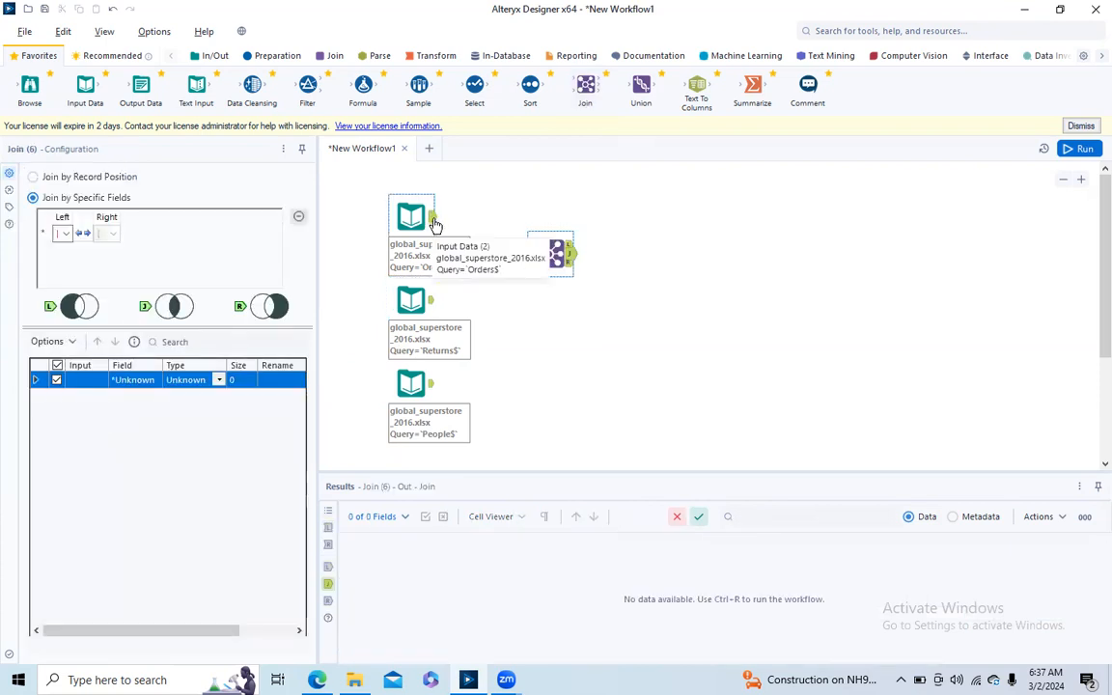
left_click_drag(434, 218, 553, 258)
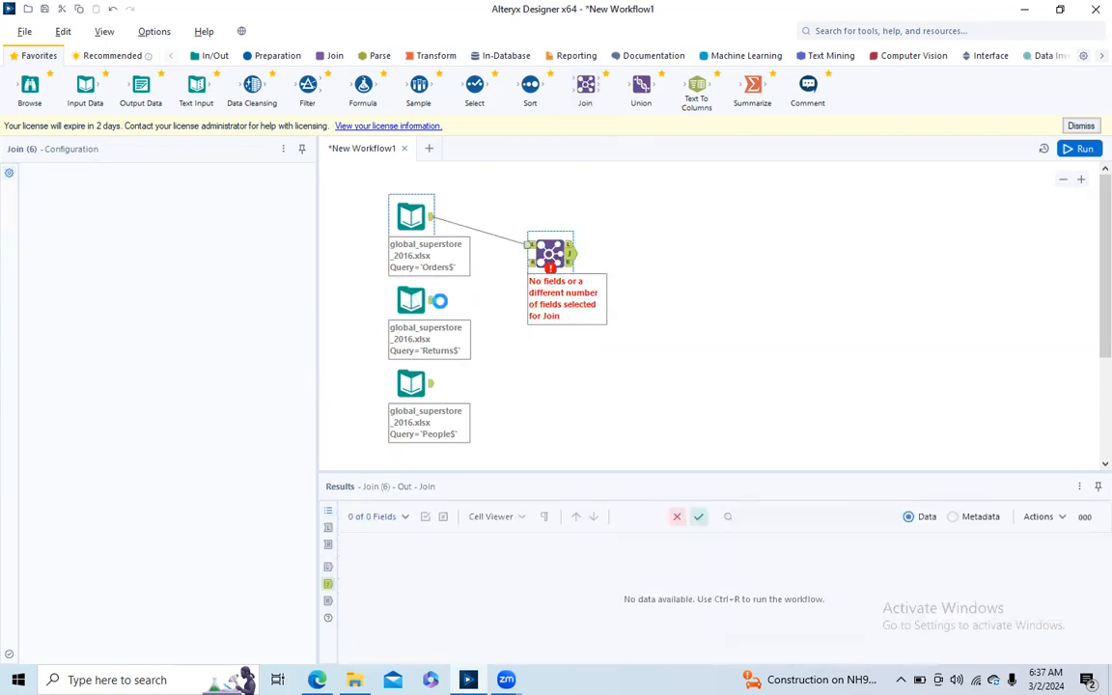
left_click_drag(431, 307, 548, 257)
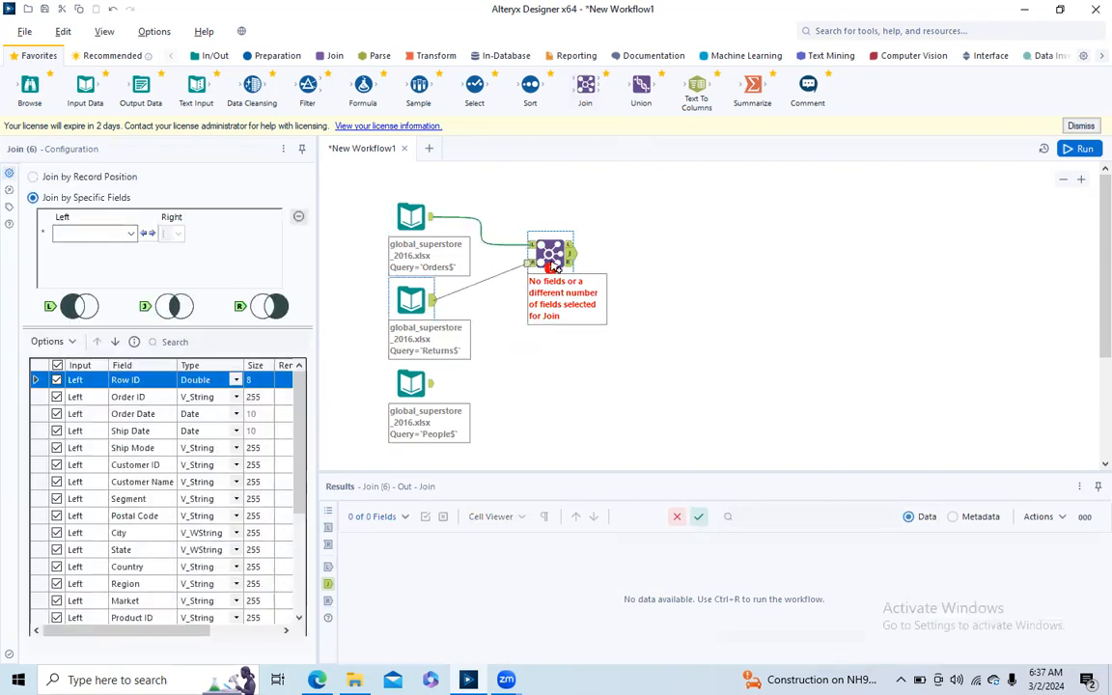
- Match Orders and Returns on Order ID, and run the workflow to compare the left and joined outputs
left_click(116, 237)
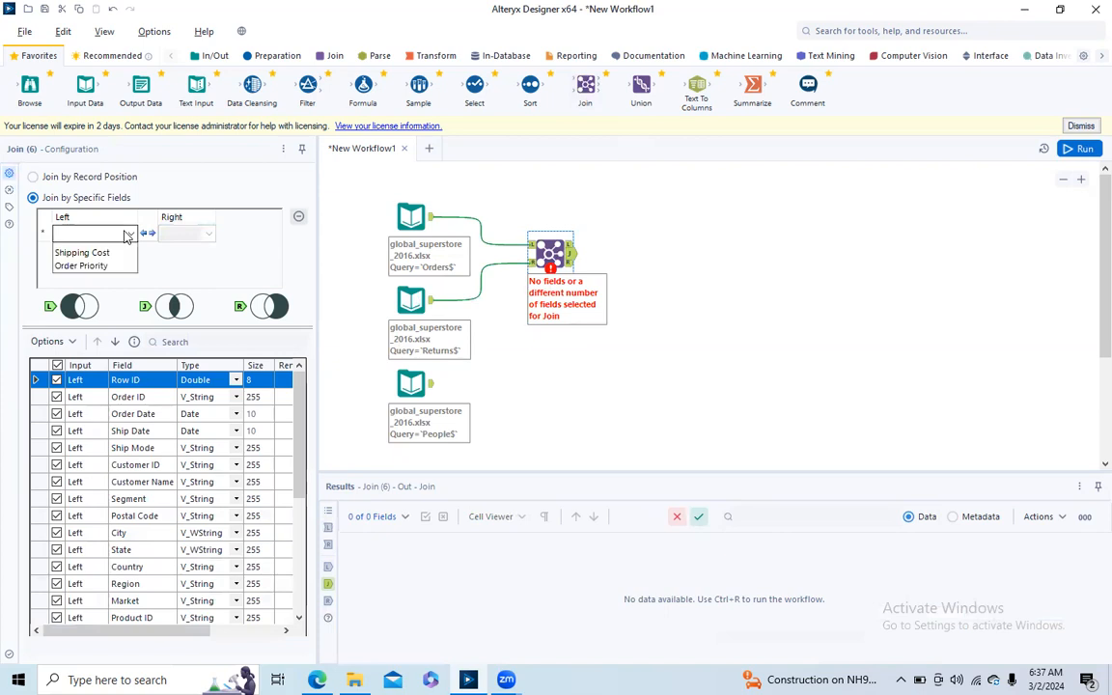
left_click(101, 260)
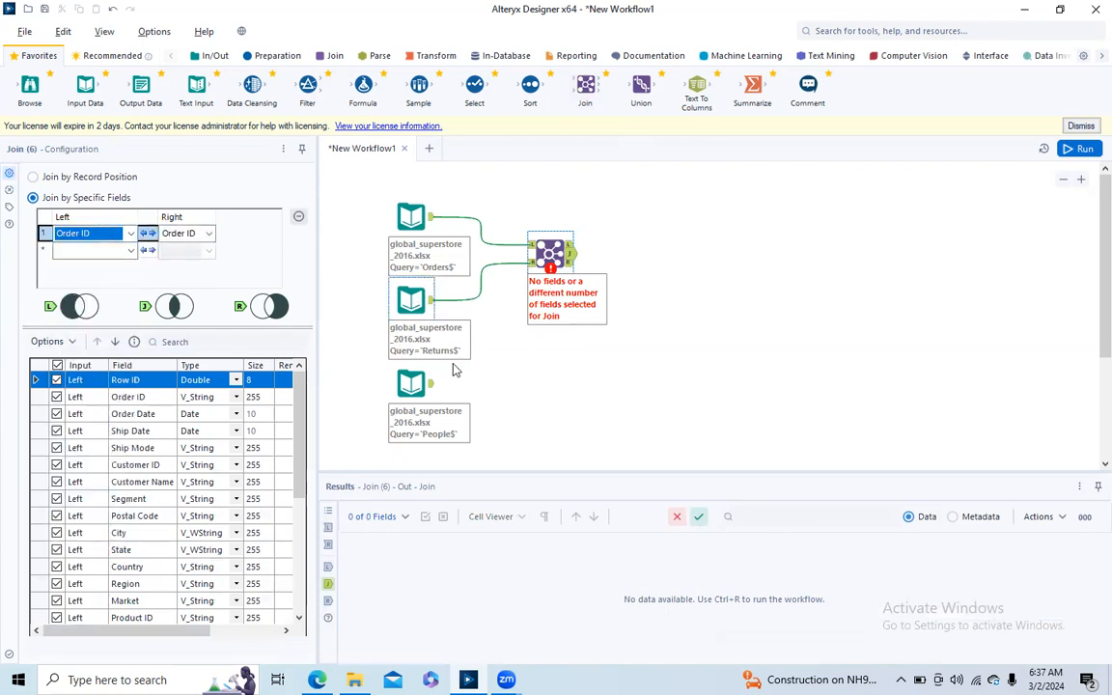
left_click(1074, 151)
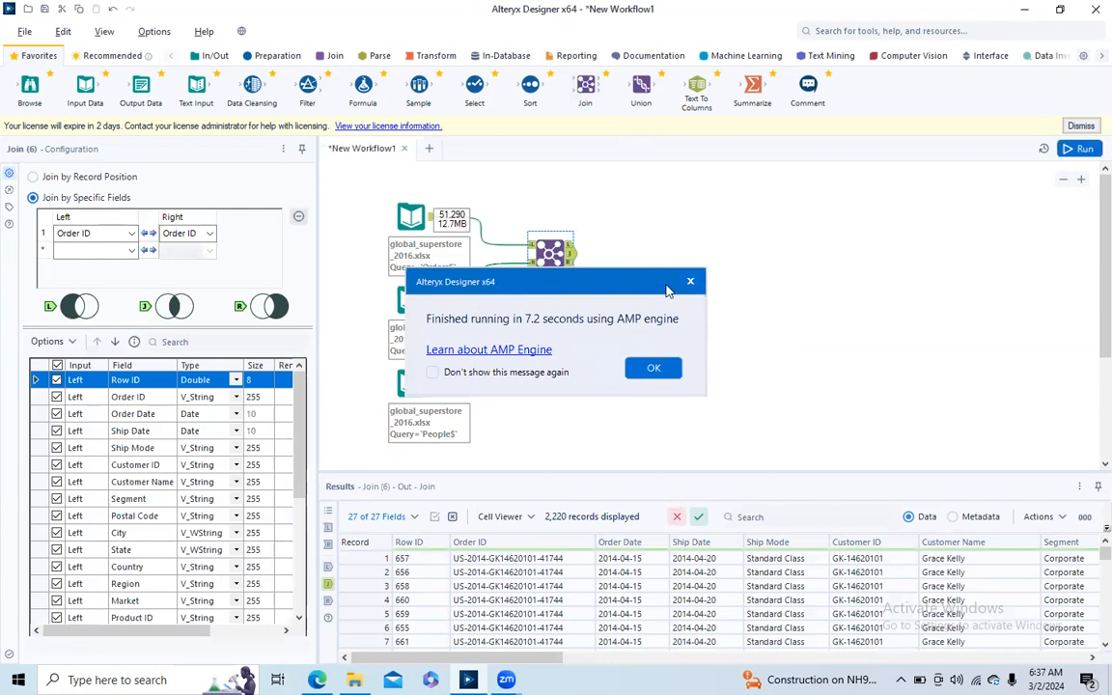
left_click(570, 248)
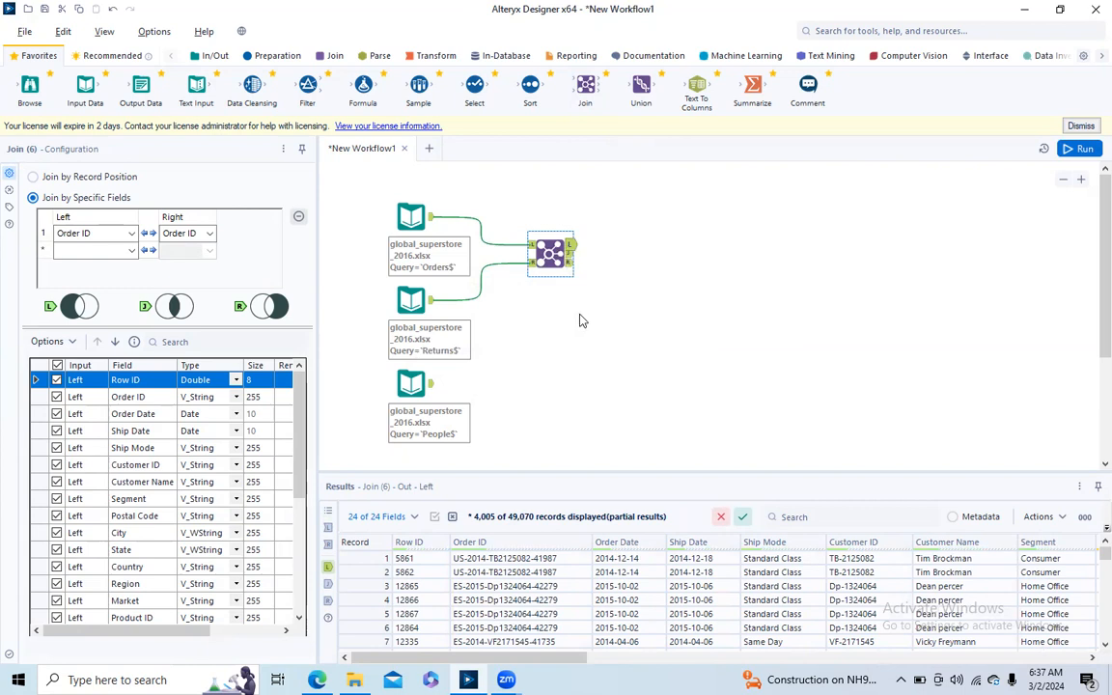
left_click(571, 254)
left_click(568, 247)
left_click(569, 255)
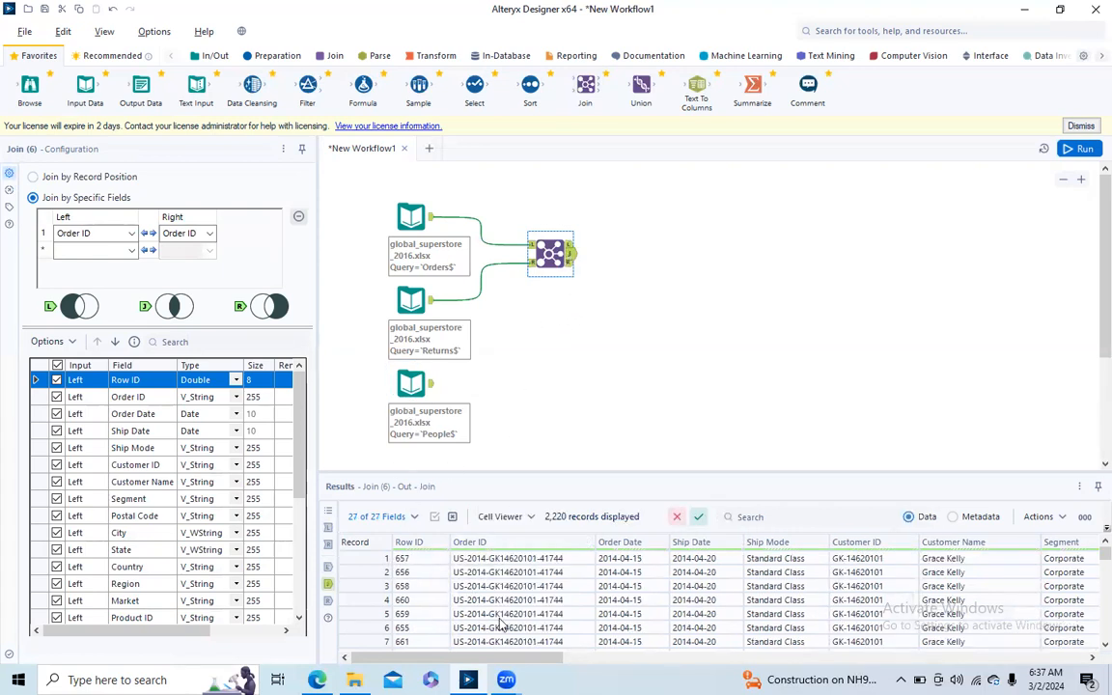
- Exclude the duplicate right-side Order ID and Region fields from the Orders–Returns join
left_click_drag(557, 659, 1072, 662)
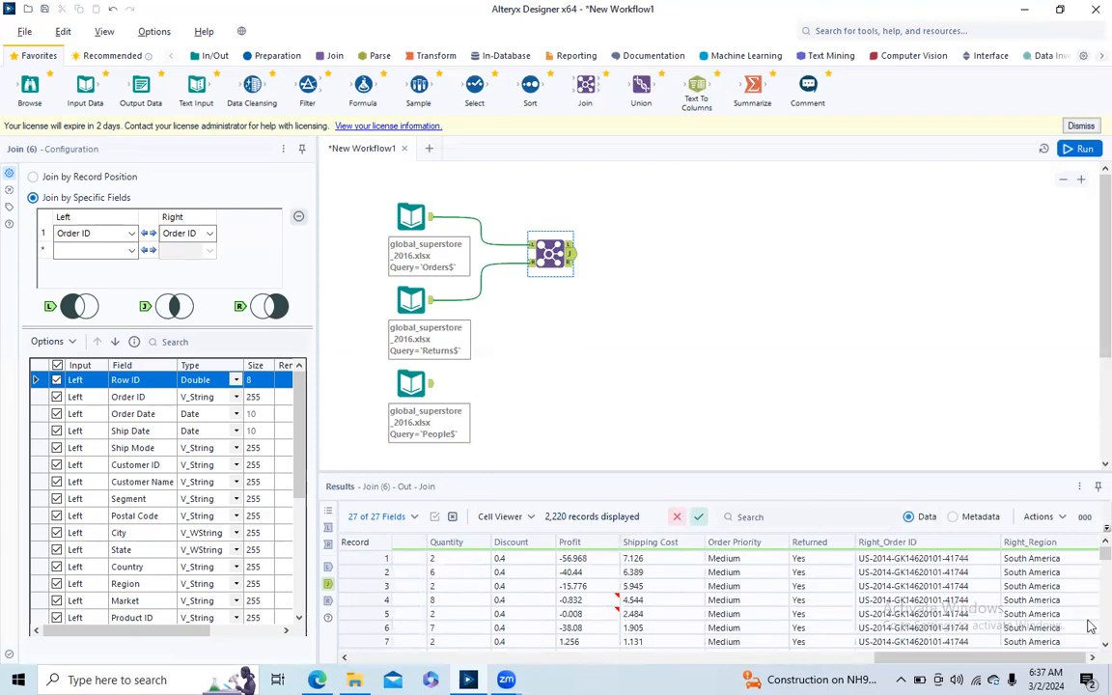
left_click_drag(1106, 553, 1088, 520)
left_click_drag(301, 449, 302, 582)
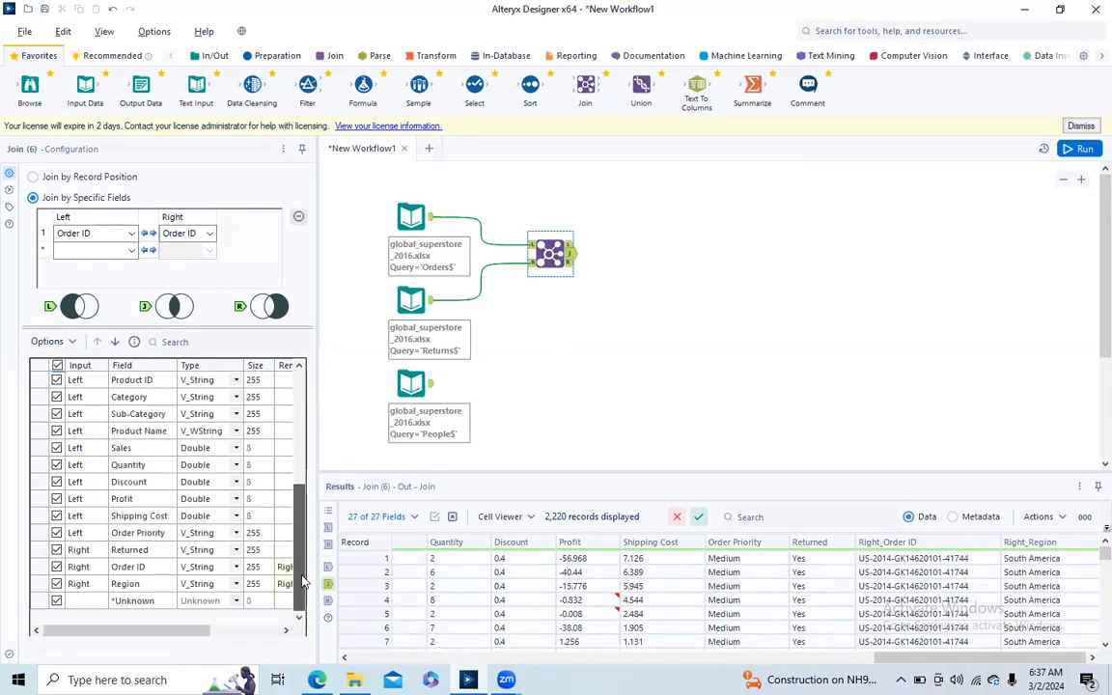
left_click(57, 568)
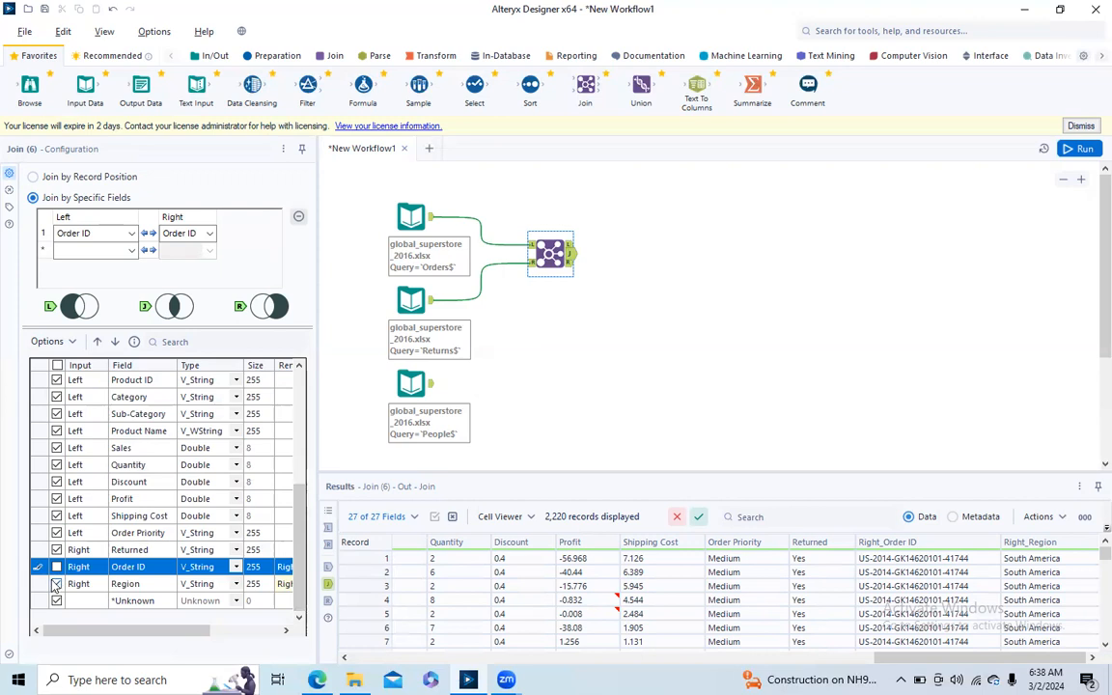
left_click(55, 585)
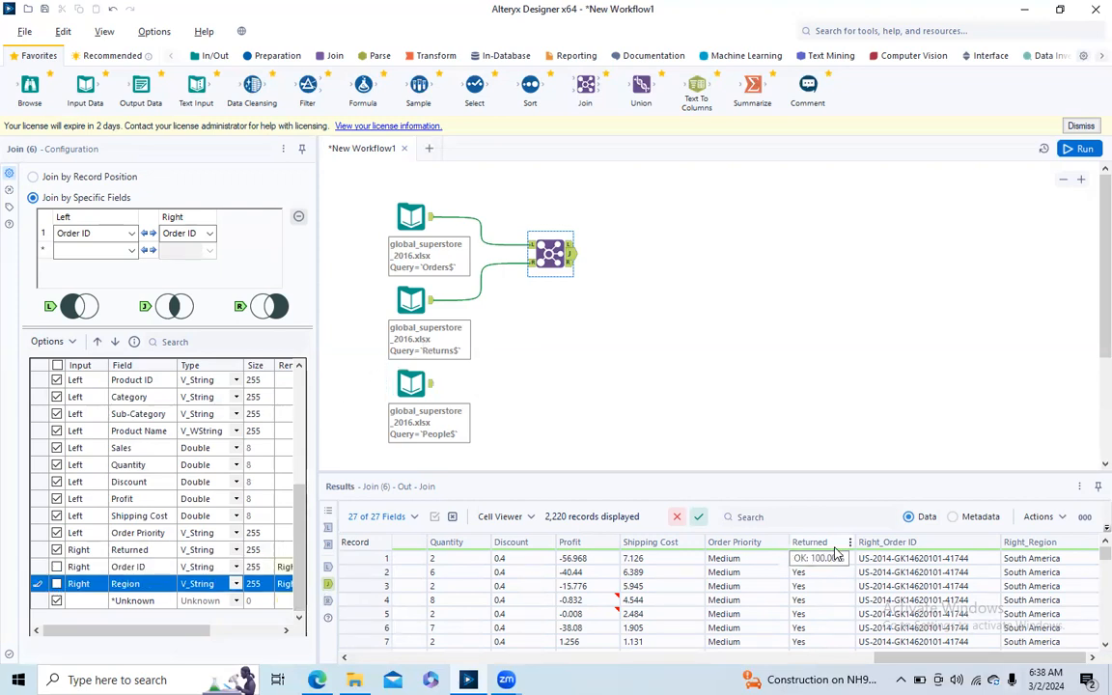
- Combine the join's left and joined outputs with a Union tool, and run the workflow to check the combined records
left_click(568, 264)
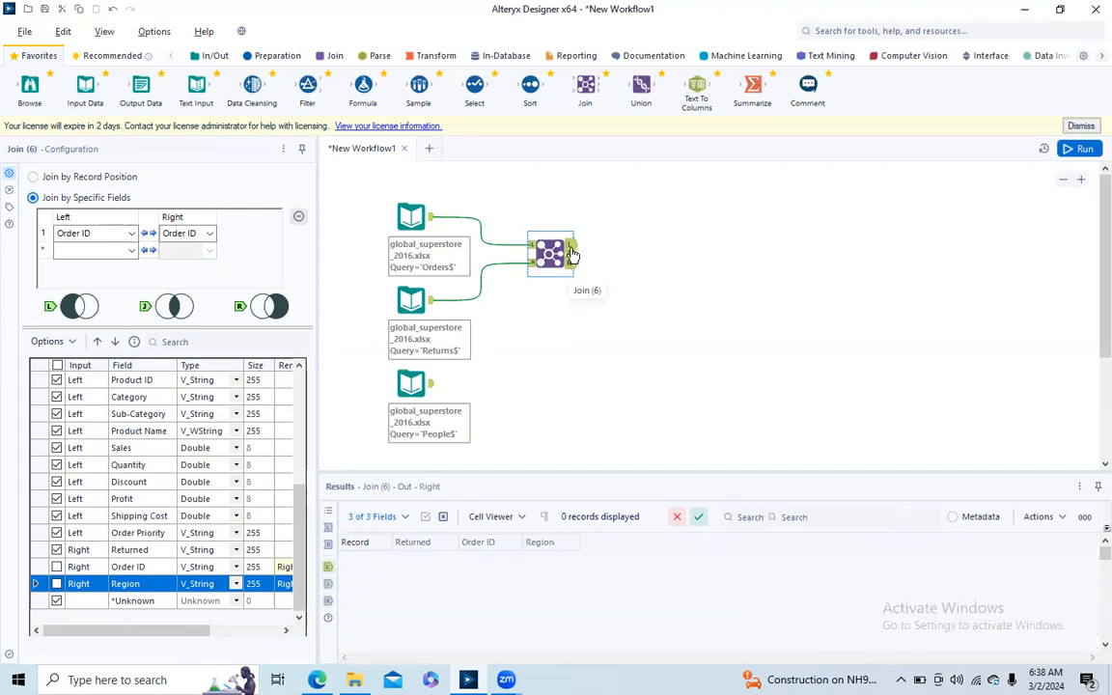
left_click(570, 253)
left_click(570, 254)
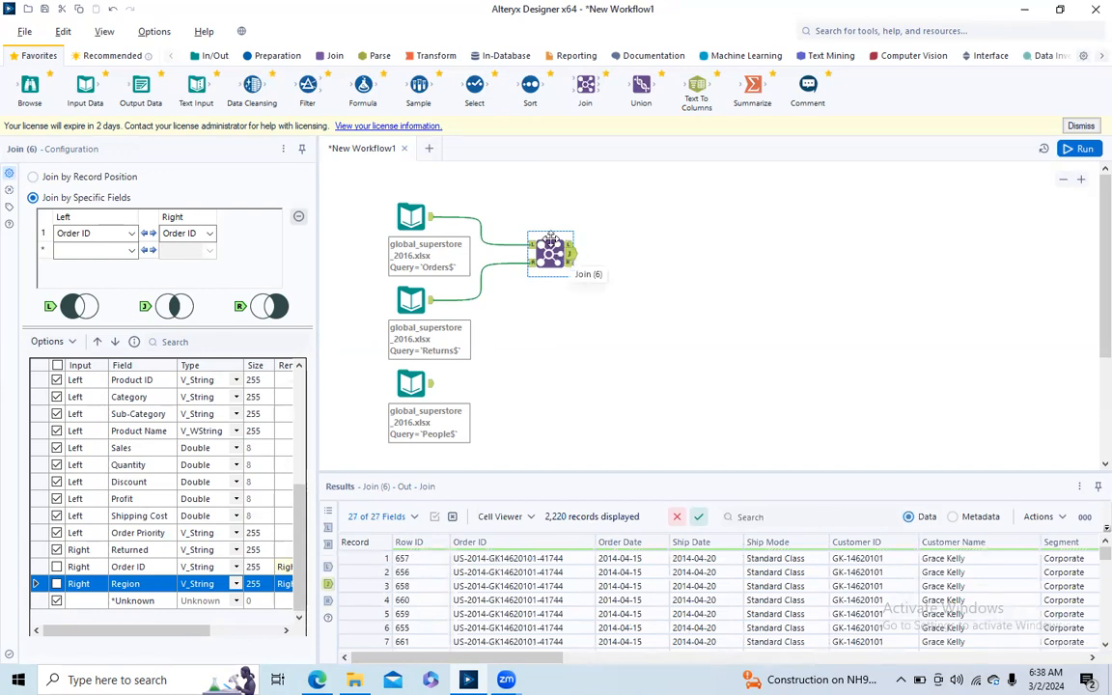
left_click_drag(654, 107, 653, 251)
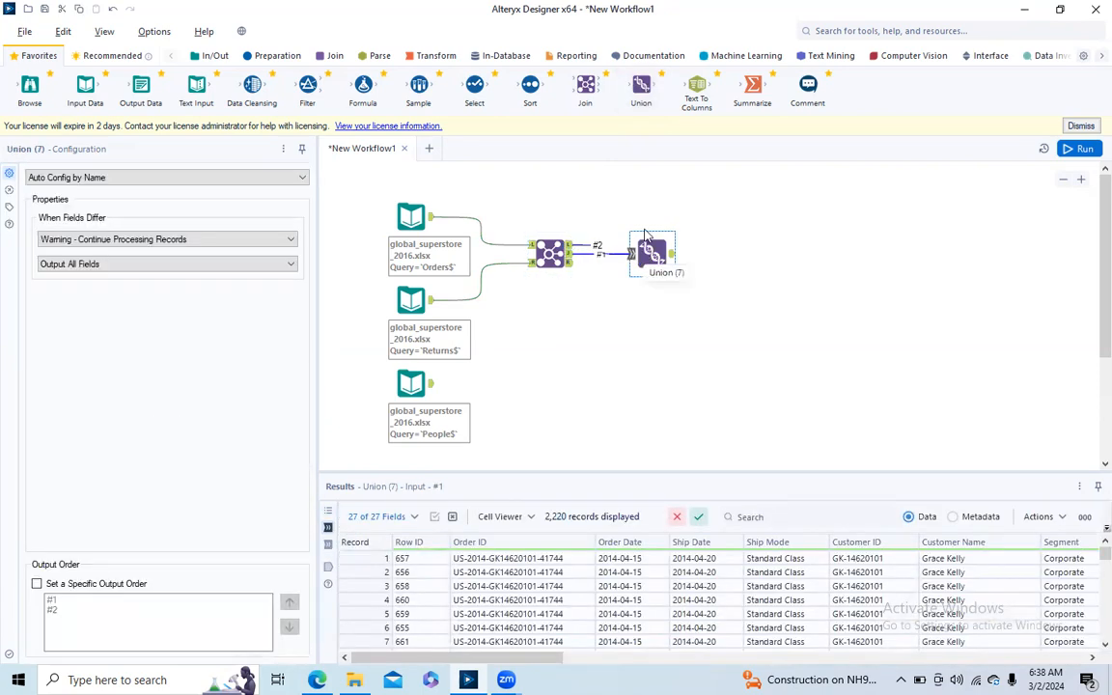
left_click(1080, 148)
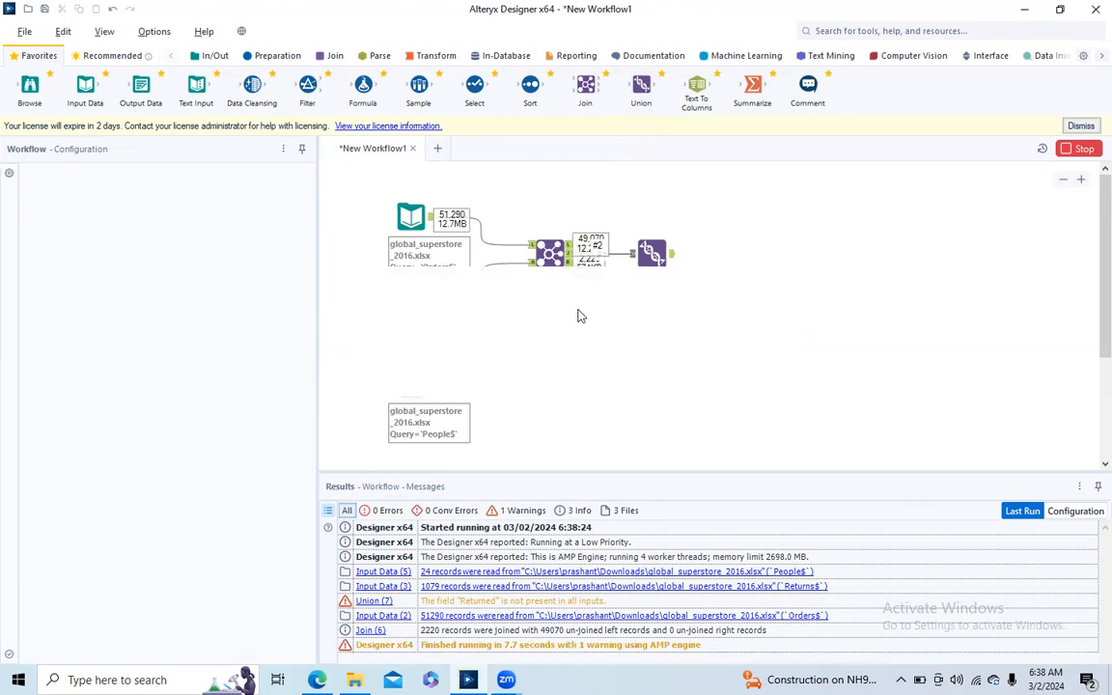
left_click(688, 364)
left_click(674, 263)
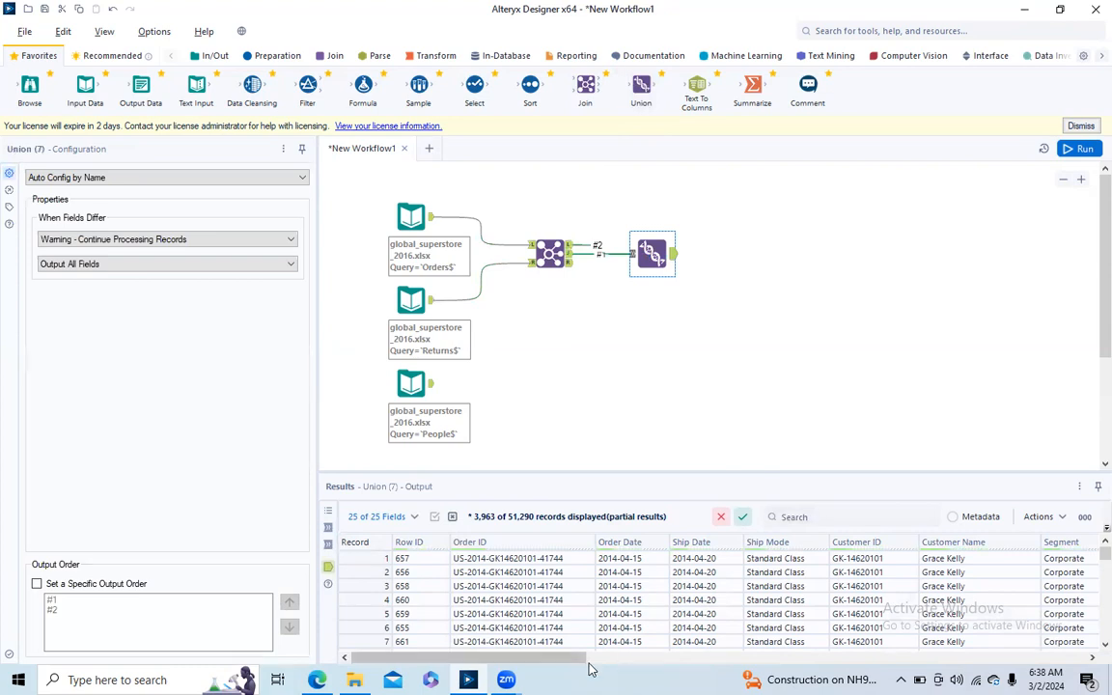
left_click_drag(564, 660, 1089, 652)
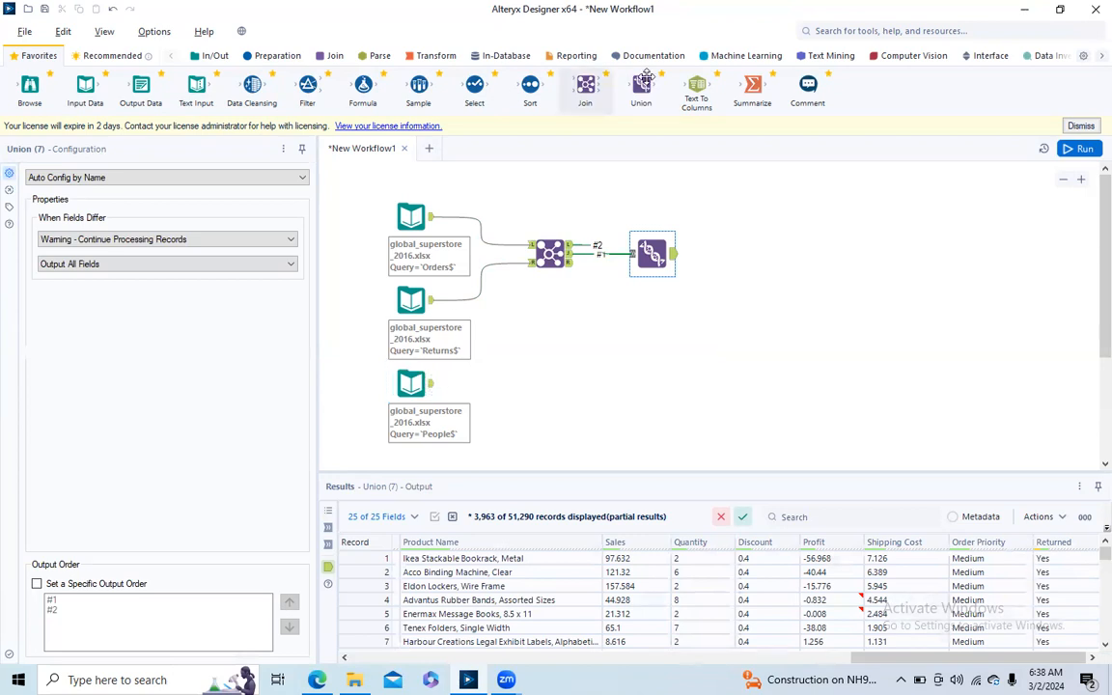
- Add a second Join tool that matches the Union output on the left with People on the right by Region
left_click_drag(586, 89, 725, 281)
left_click_drag(431, 384, 706, 290)
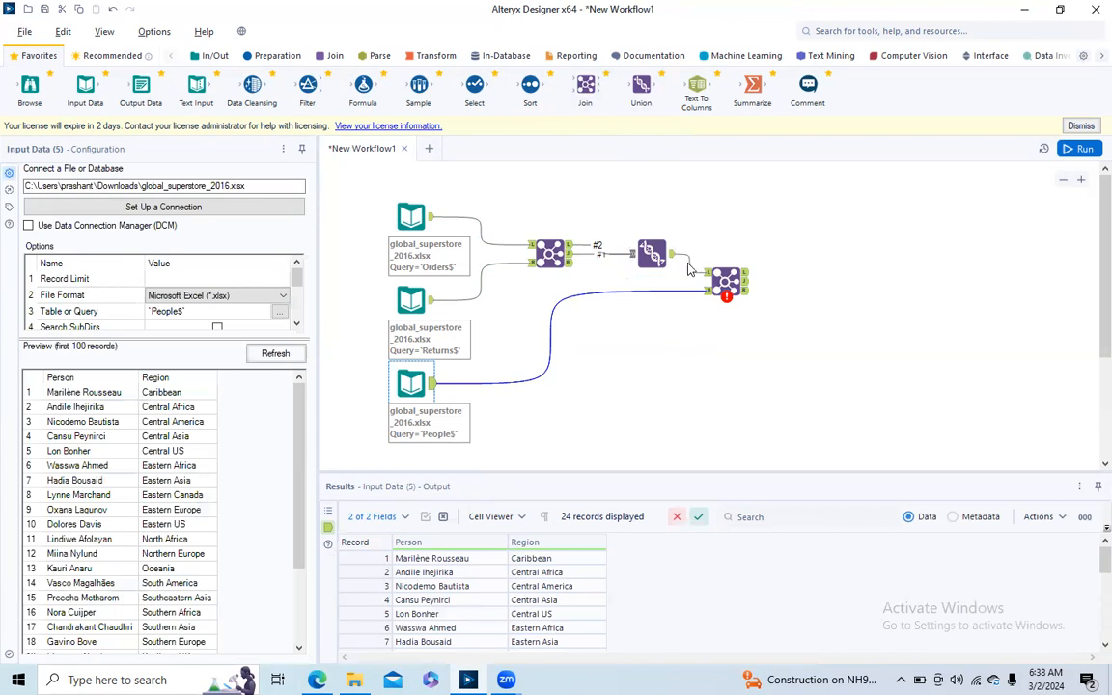
left_click(689, 264)
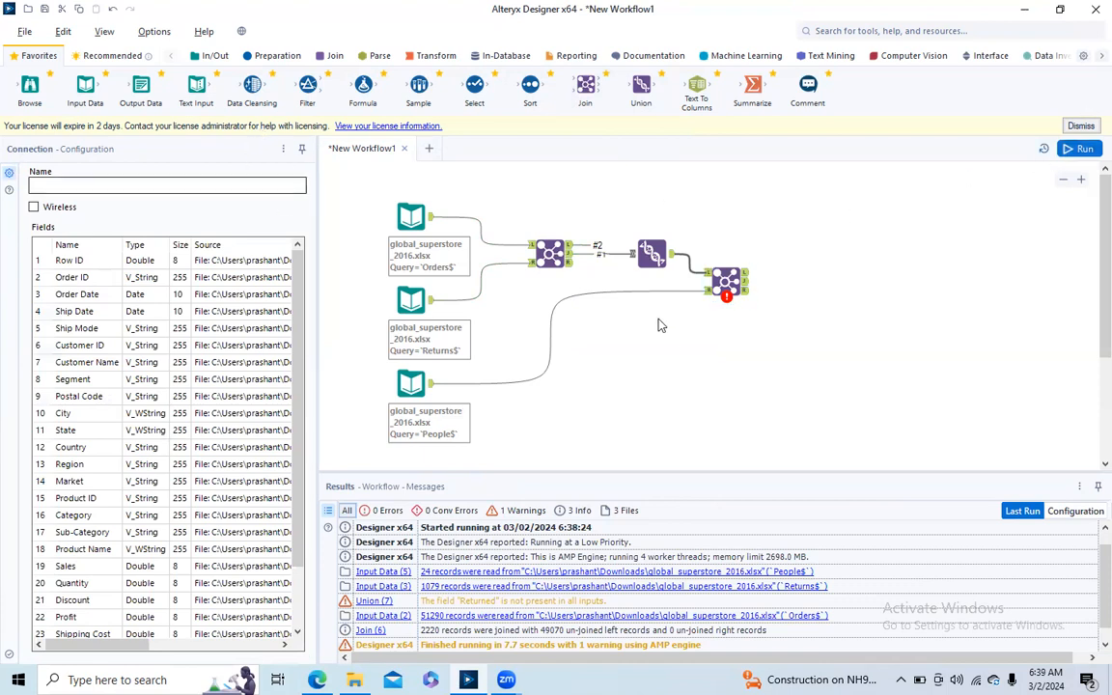
left_click(726, 280)
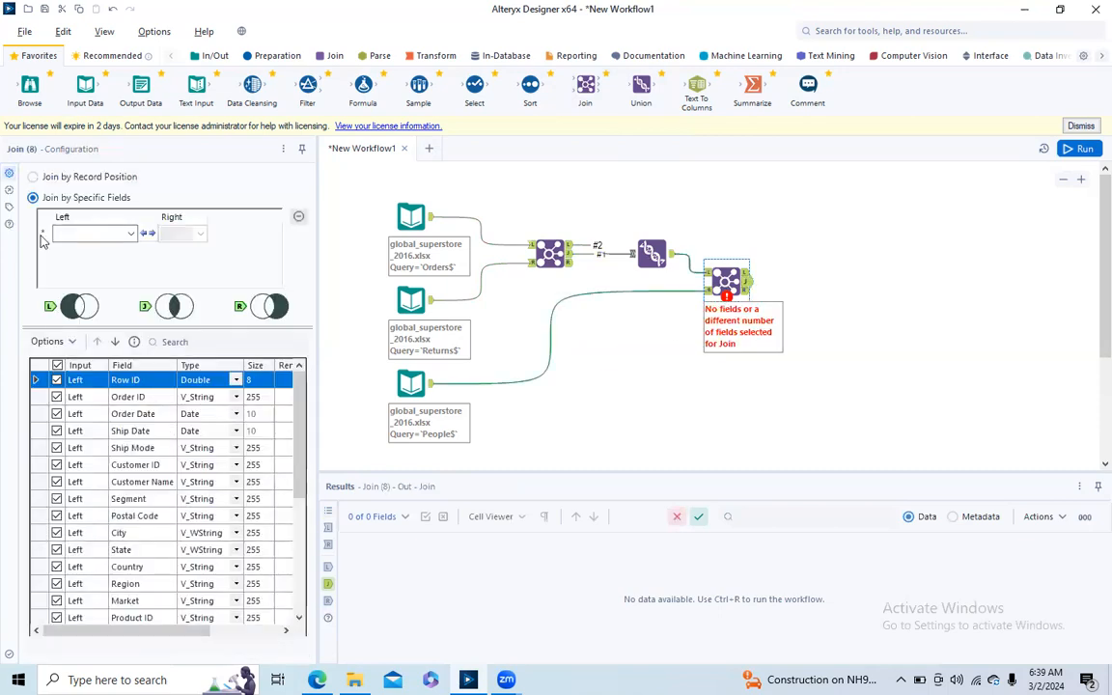
left_click(130, 234)
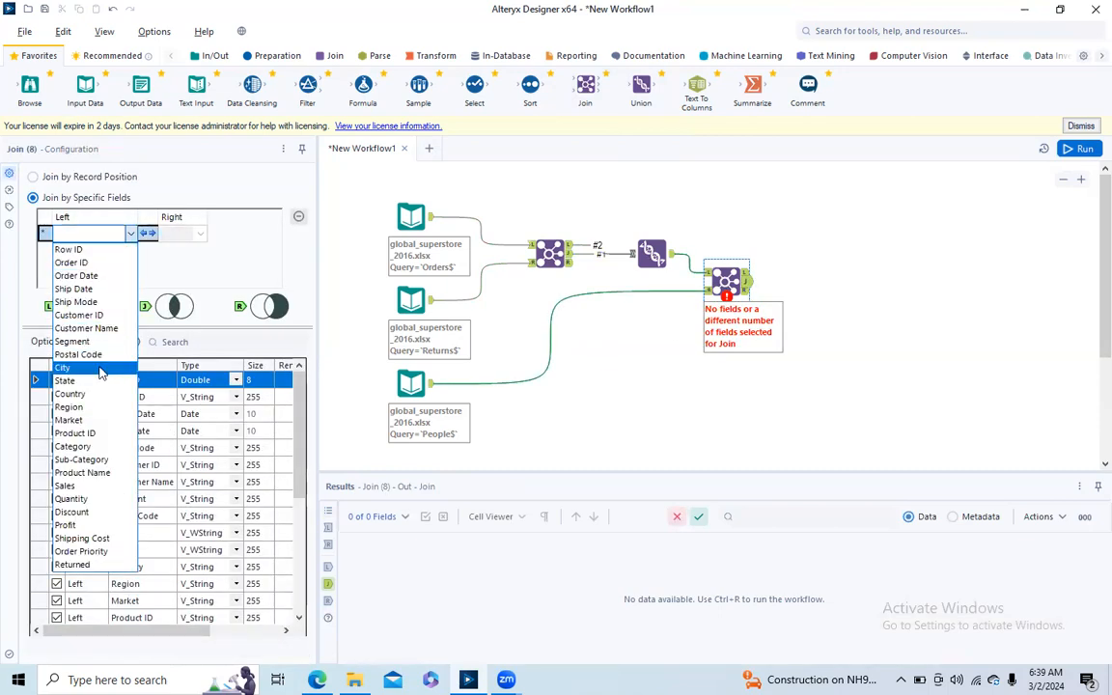
left_click(97, 406)
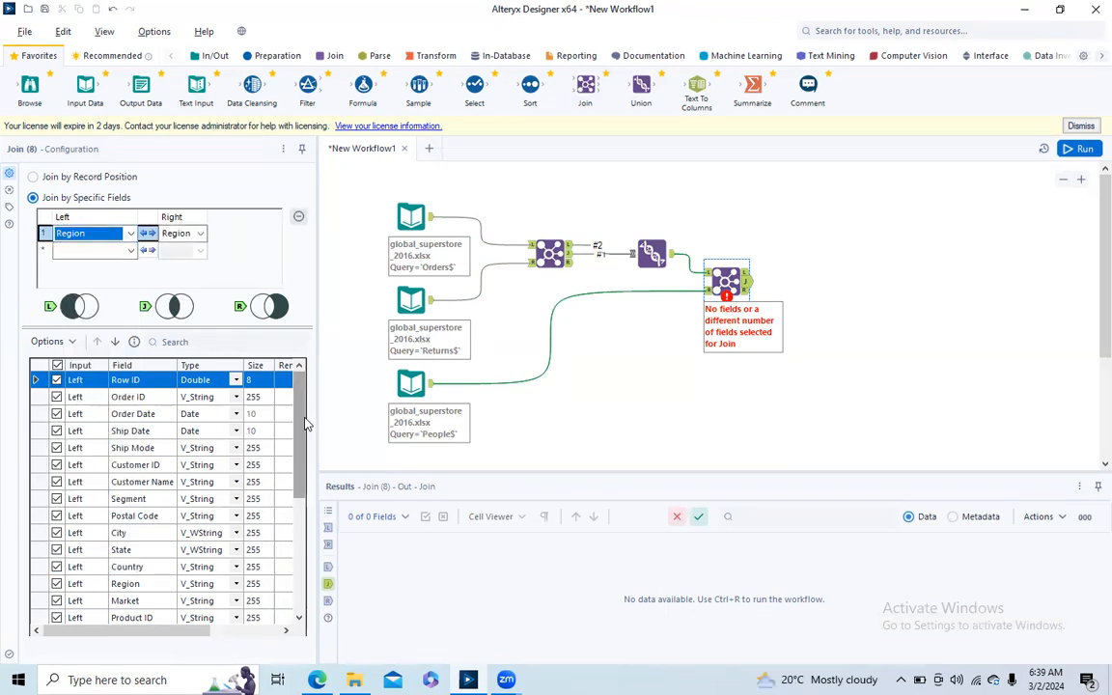
- Exclude the right-side Region field from the second join, and run the workflow to inspect its output
scroll(266, 480, "down", 5)
left_click(57, 585)
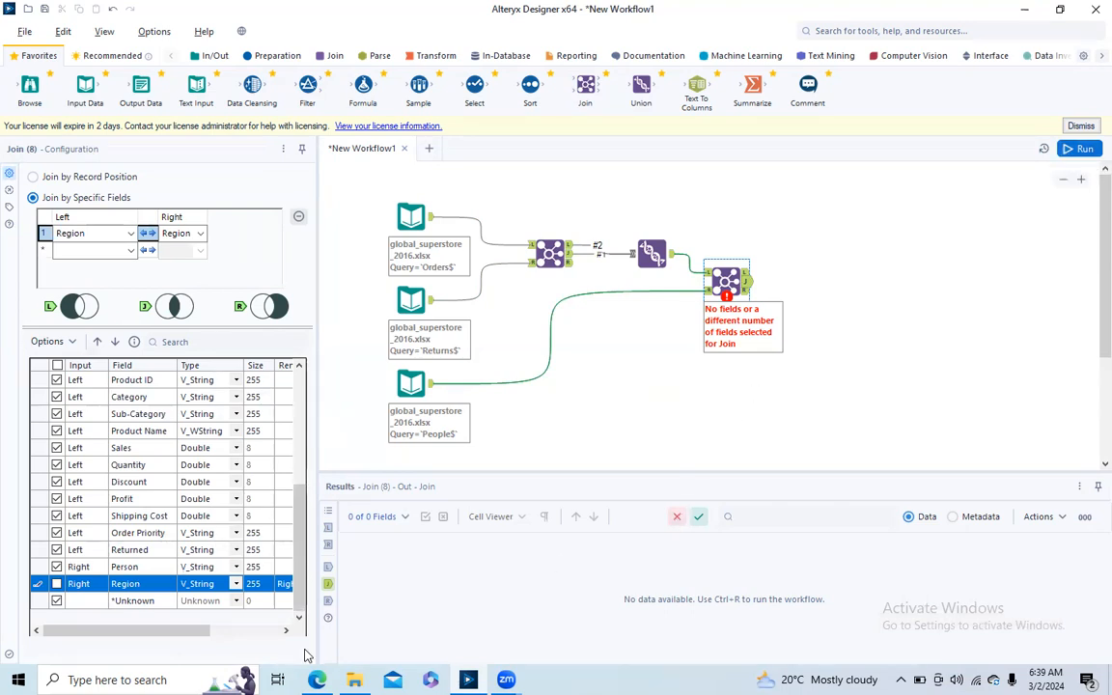
left_click(1078, 149)
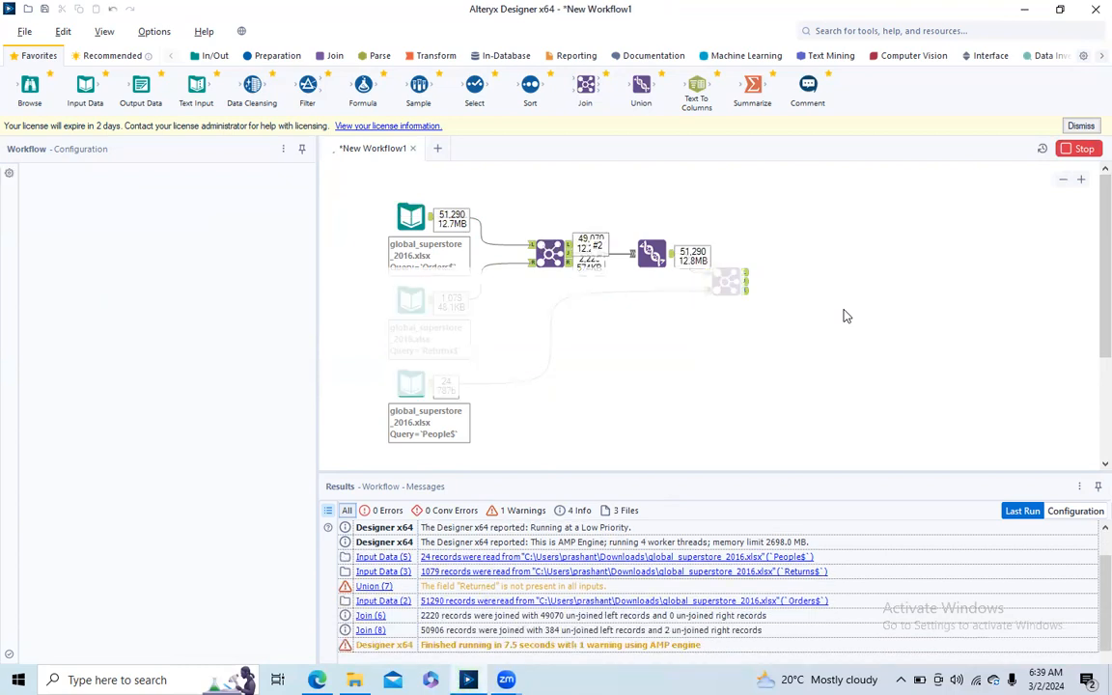
left_click(745, 290)
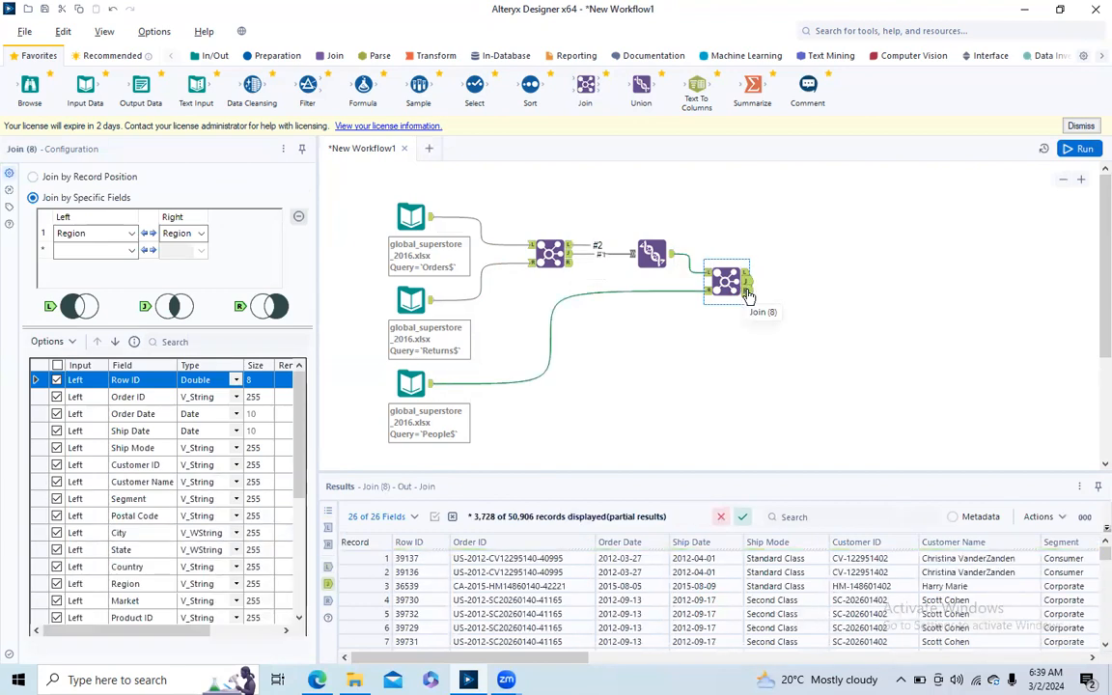
- Combine the second join's left and joined outputs with a new Union tool, and compare the records feeding it
left_click(746, 273)
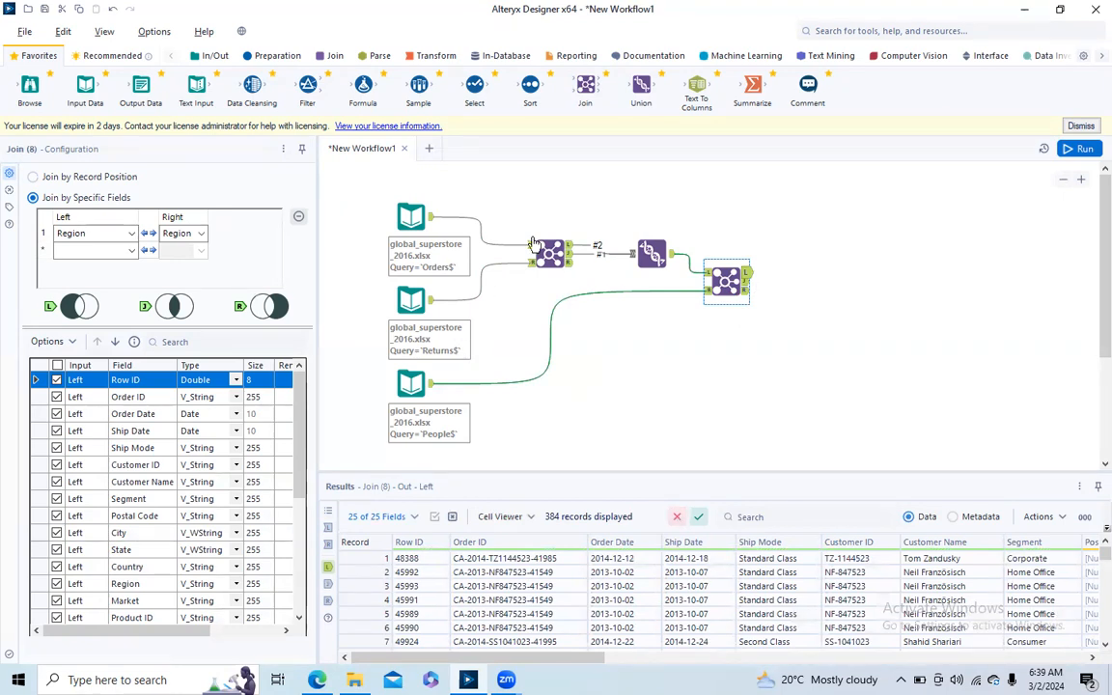
left_click_drag(641, 87, 801, 273)
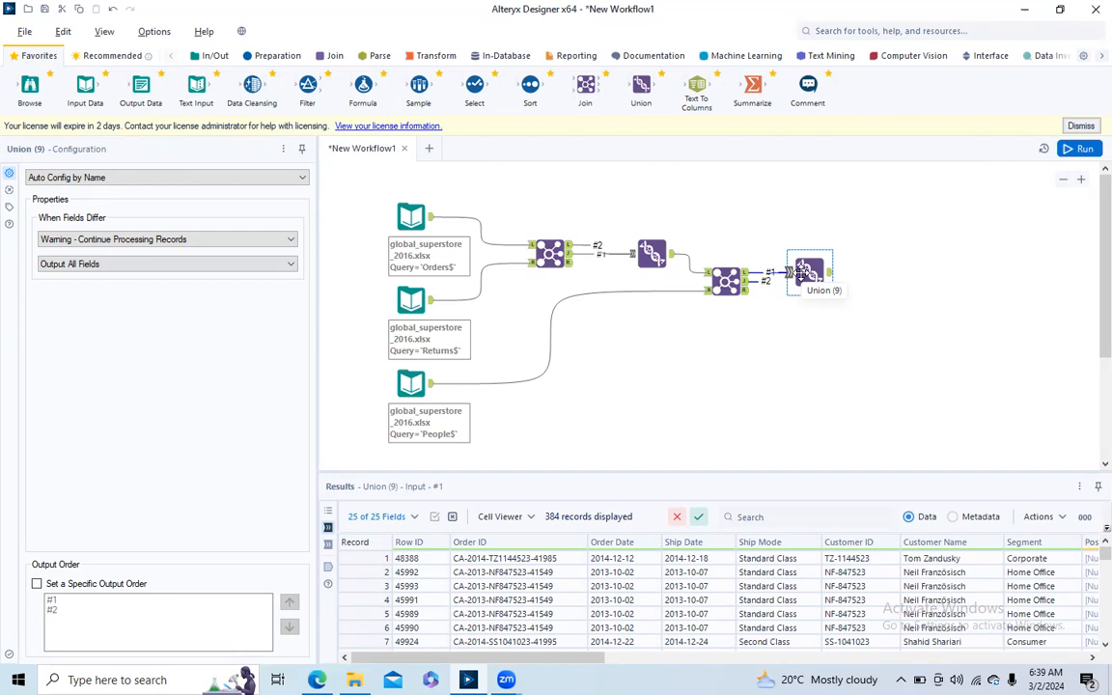
left_click_drag(801, 273, 803, 279)
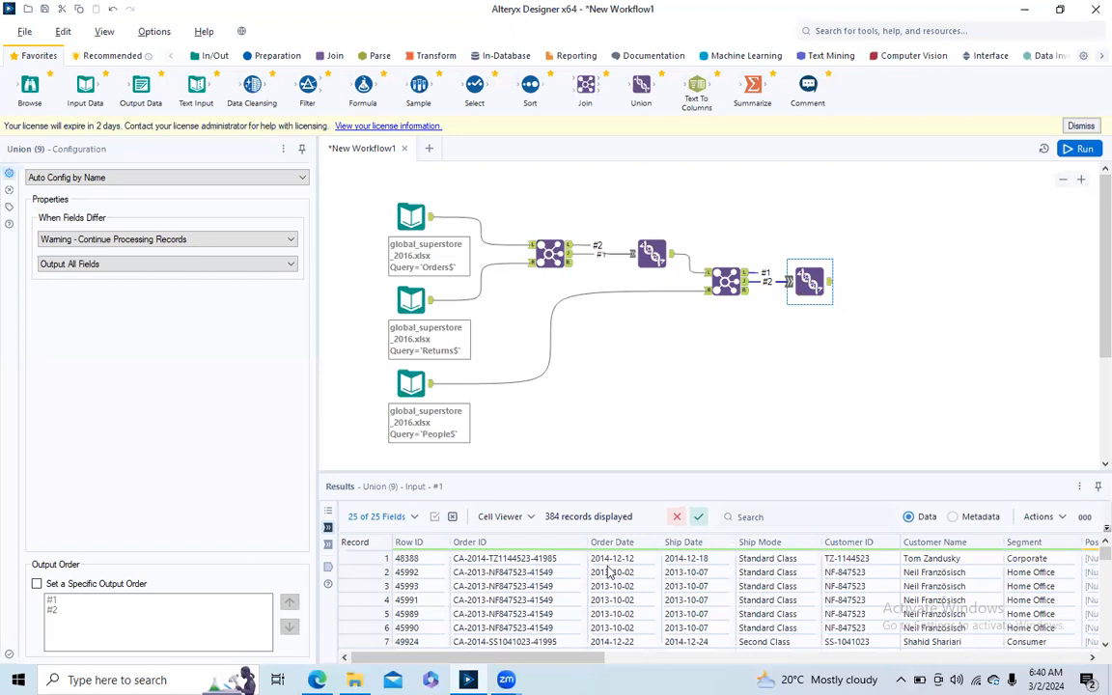
left_click_drag(551, 660, 1061, 666)
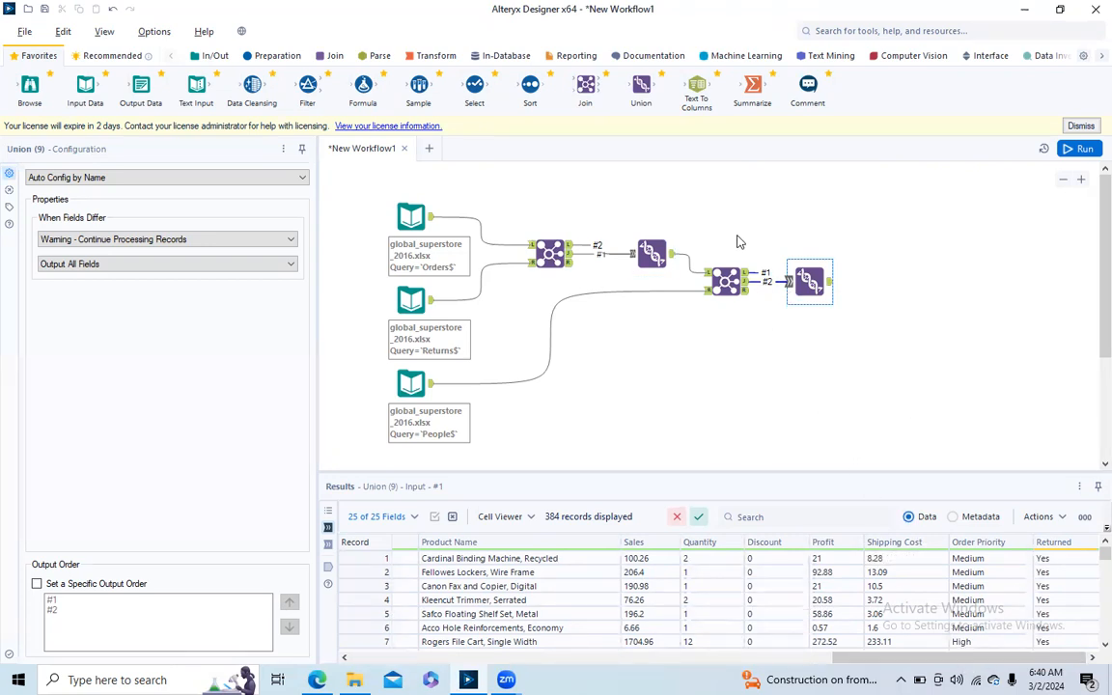
left_click(740, 280)
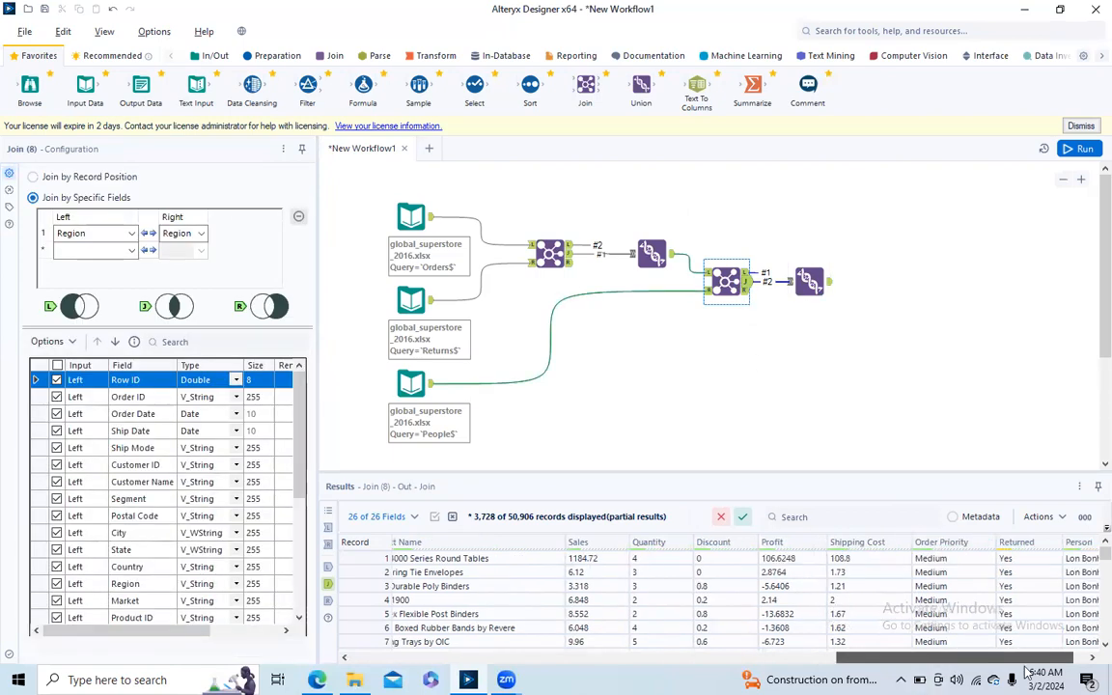
left_click(827, 296)
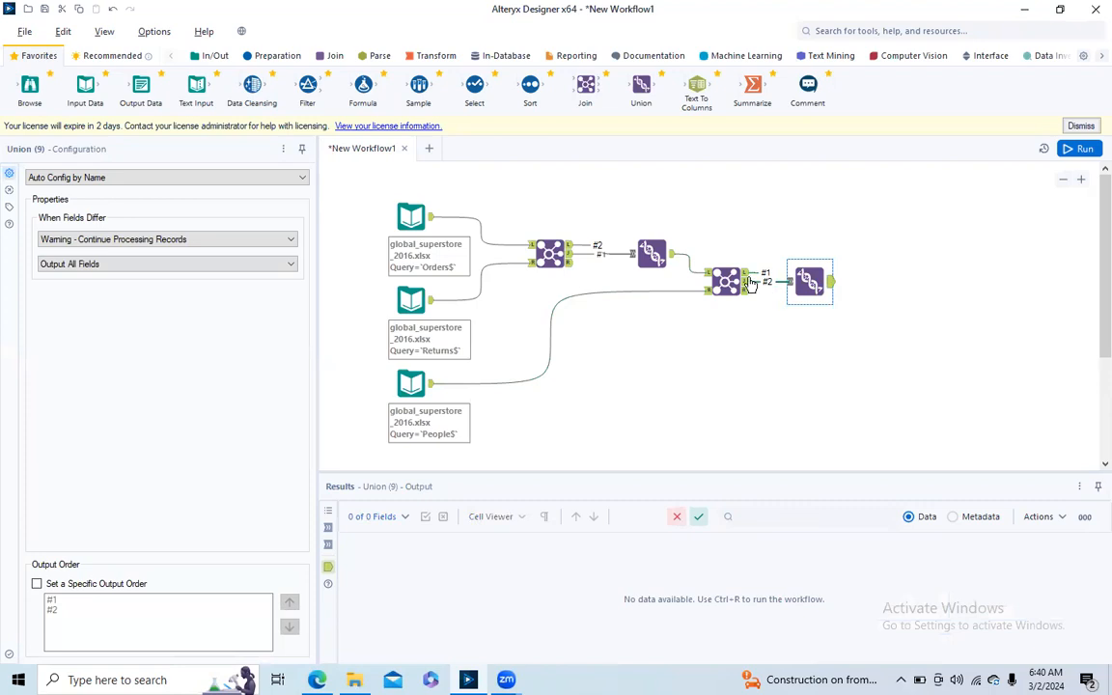
left_click(746, 280)
- Run the workflow and check the Returned and Person columns in the second Union tool's output
left_click(816, 283)
left_click(1079, 148)
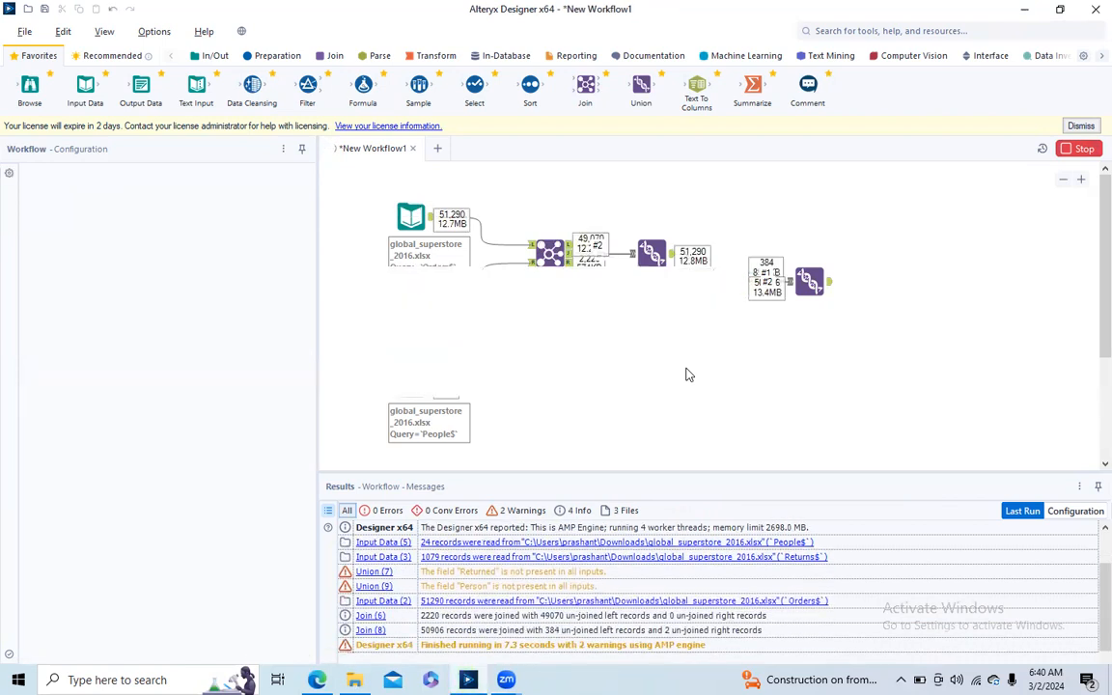
left_click(700, 367)
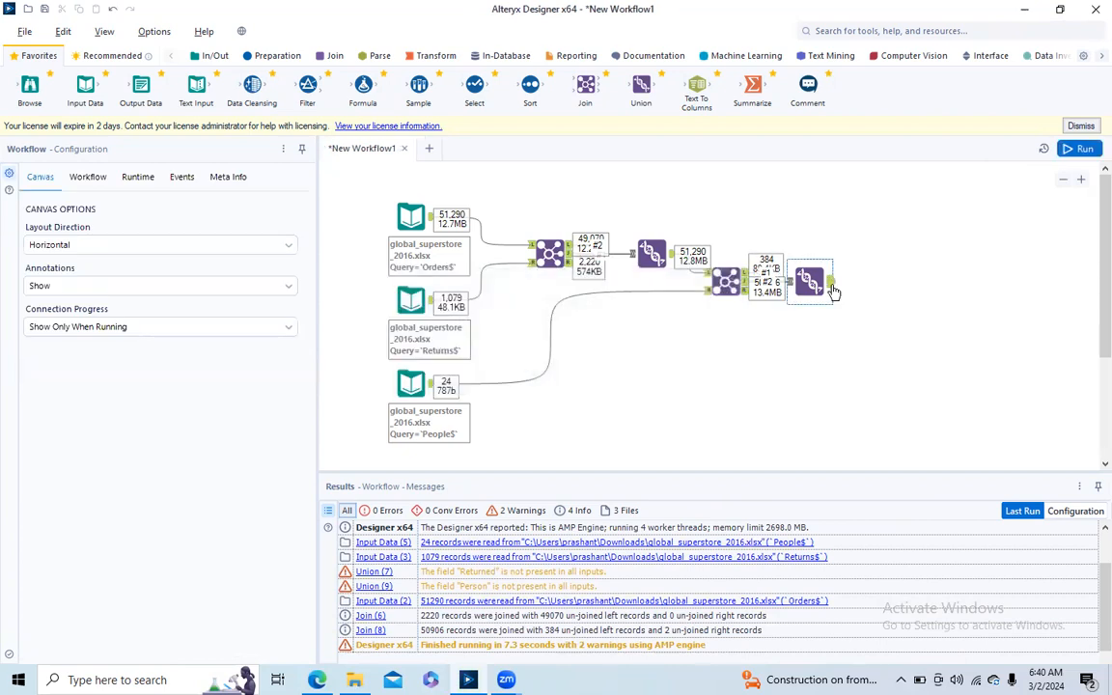
left_click(827, 292)
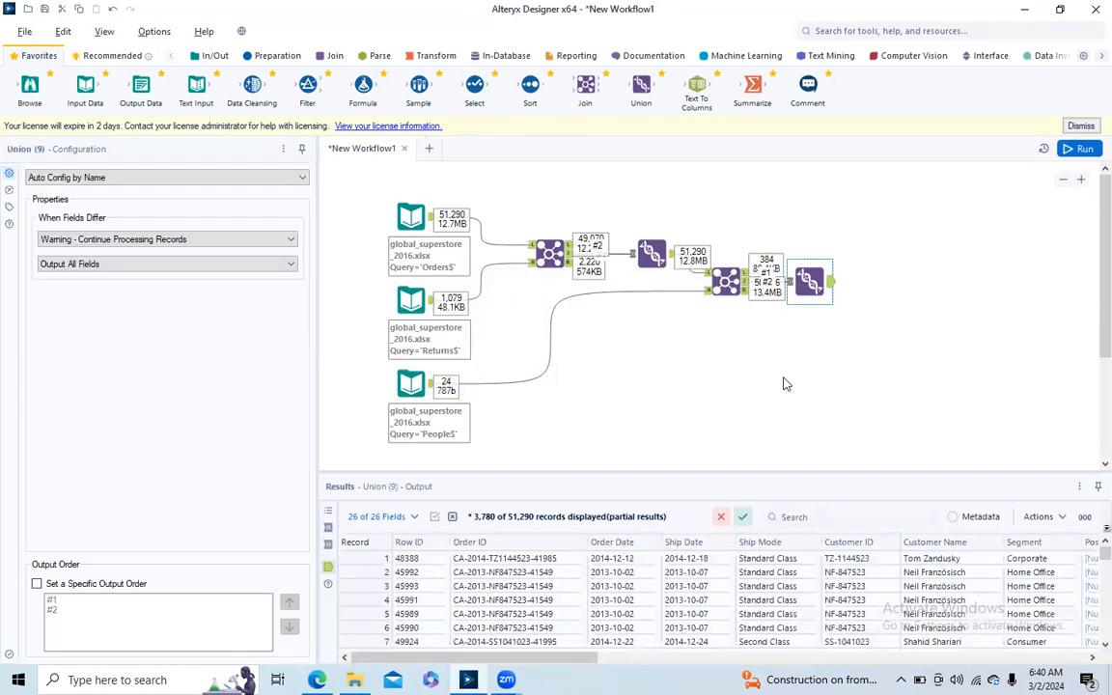
left_click_drag(539, 658, 1028, 659)
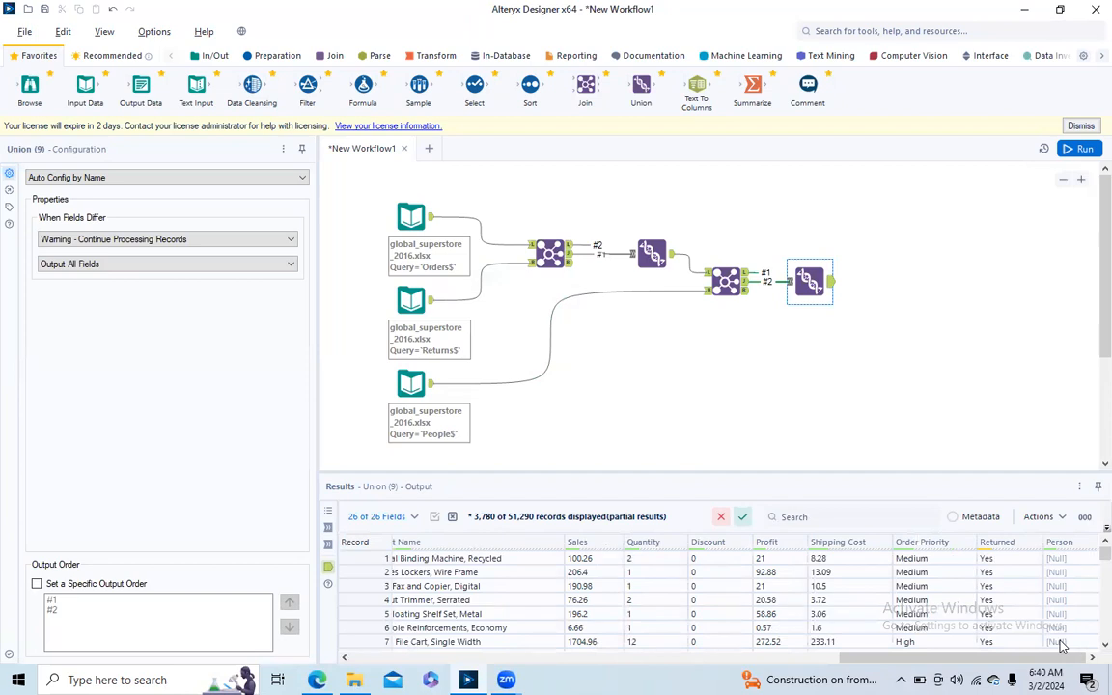
mouse_move(1105, 552)
left_mouse_down()
mouse_move(1091, 649)
mouse_move(1105, 625)
mouse_move(1099, 553)
left_mouse_up()
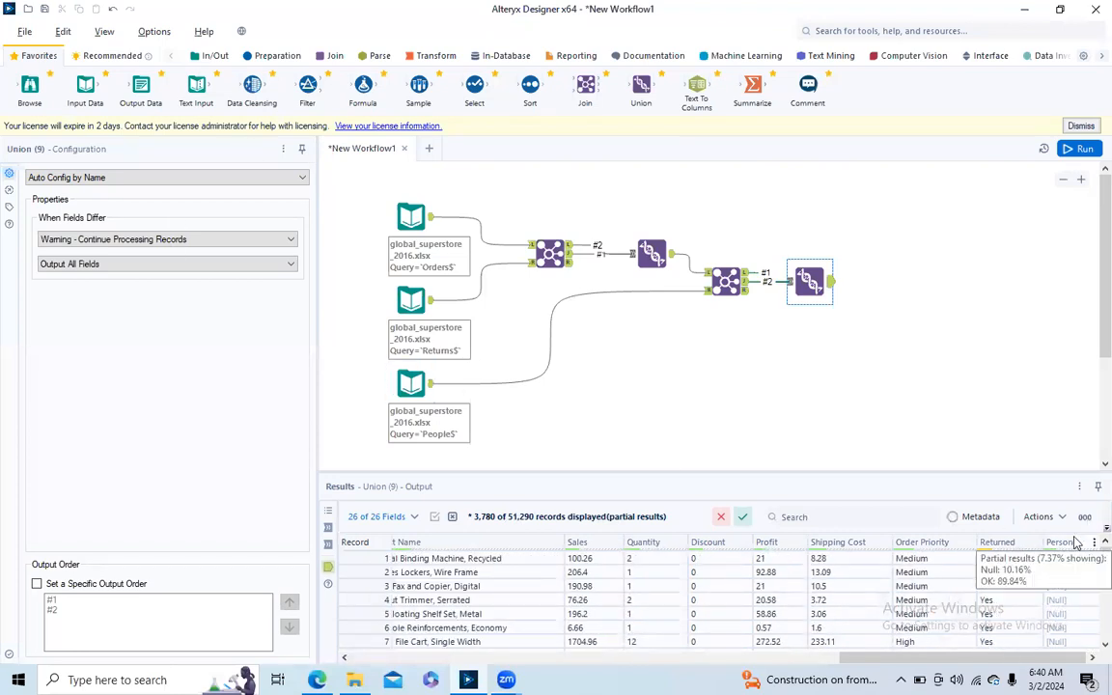
- Add a Data Cleansing tool with its default options after the second Union, and run the workflow to inspect the cleansed output
left_click_drag(251, 89, 884, 284)
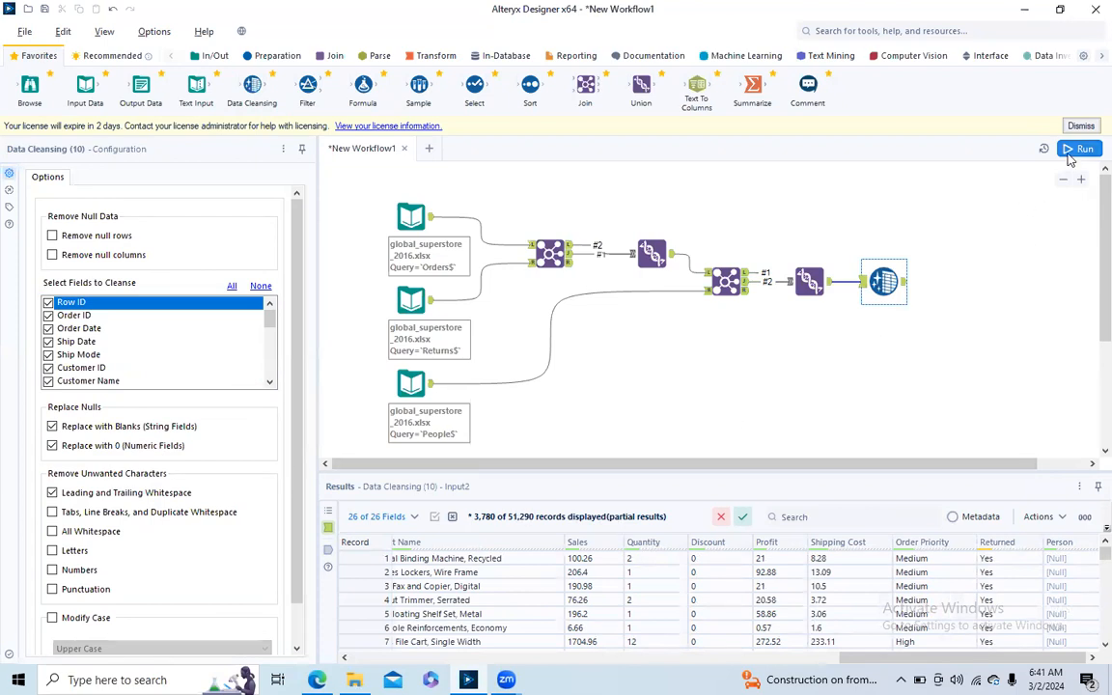
key("ctrl+r")
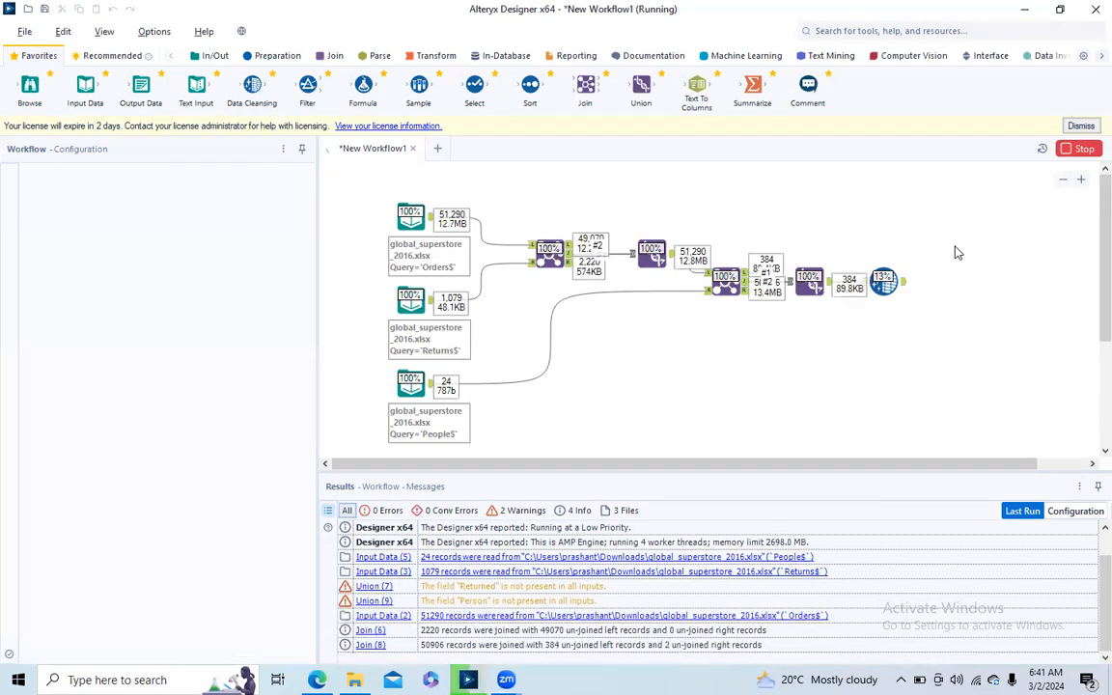
left_click(900, 286)
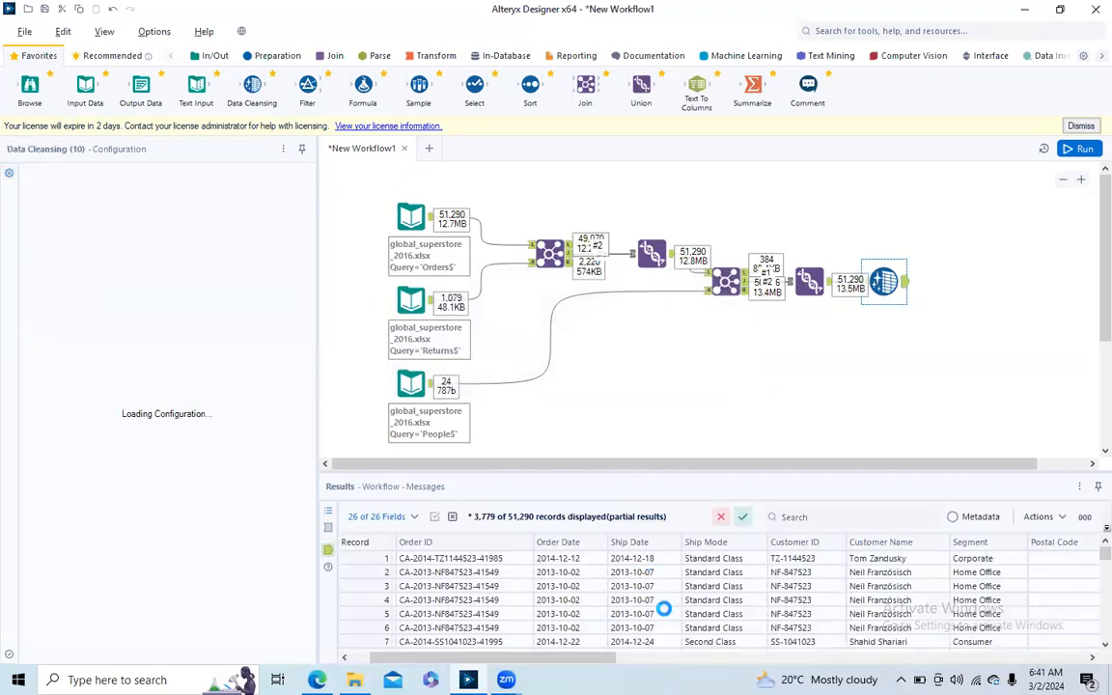
left_click_drag(513, 656, 1013, 646)
left_click_drag(1104, 558, 1085, 507)
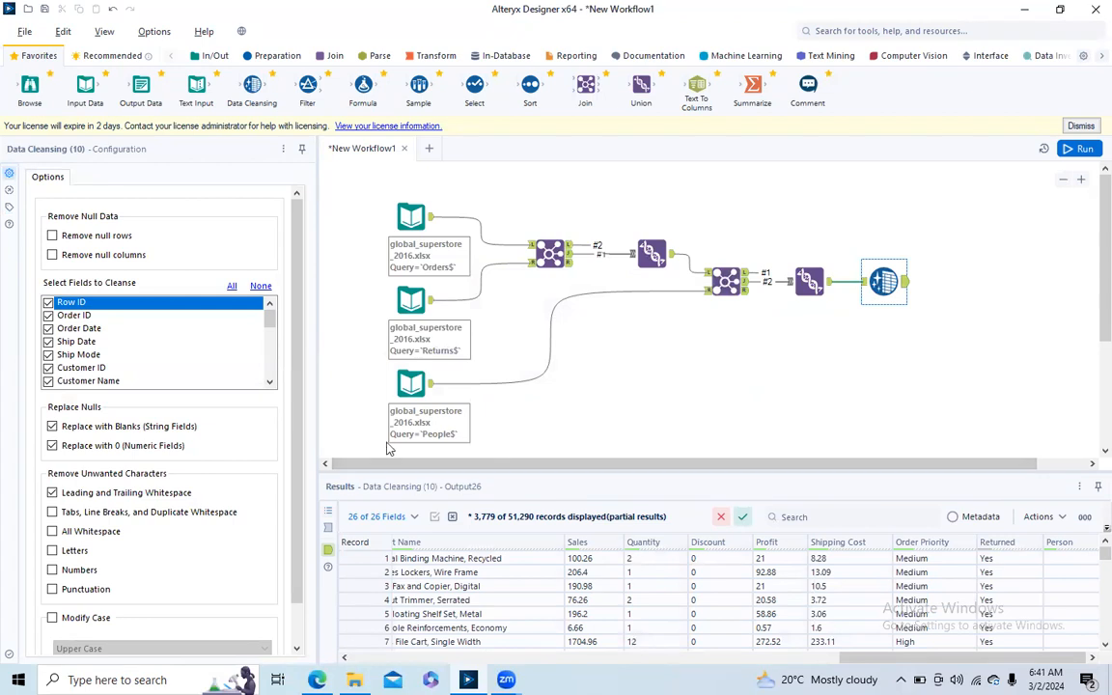
- Add a Select tool after Data Cleansing and review its field list and data types, keeping all fields selected
left_click_drag(474, 88, 946, 287)
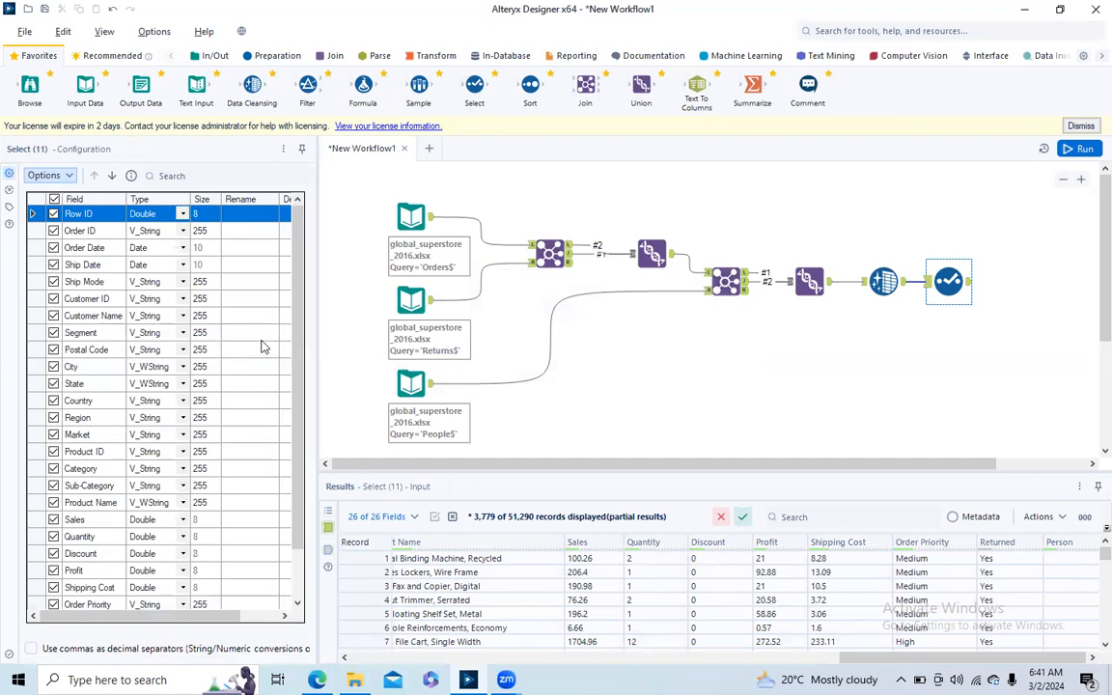
left_click_drag(301, 287, 303, 373)
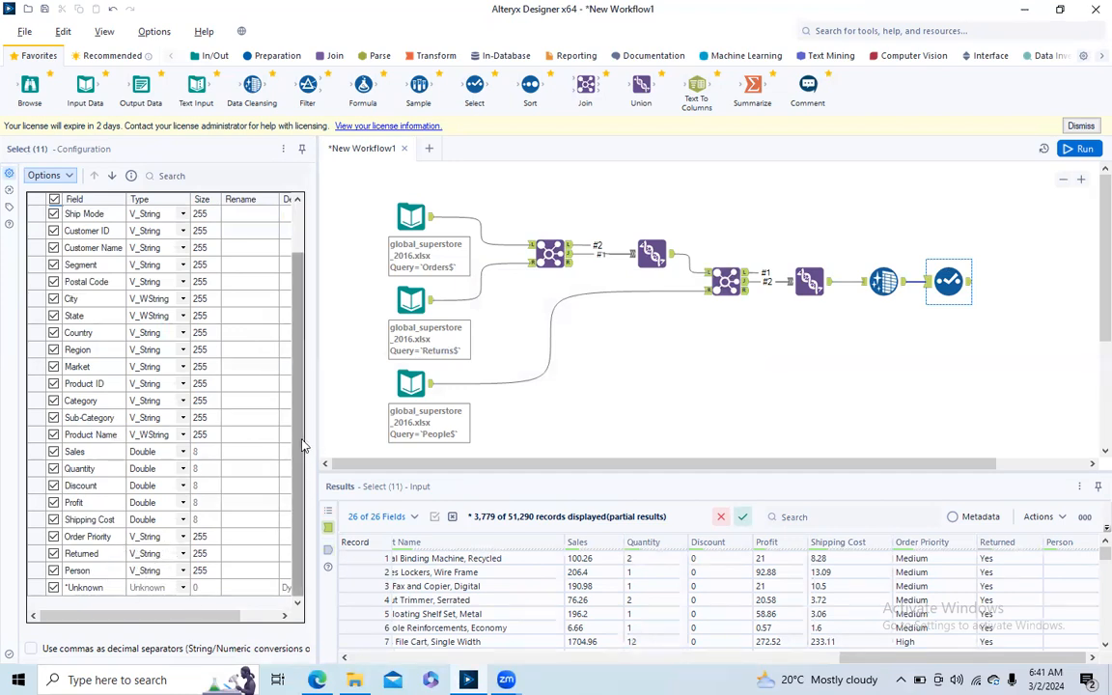
scroll(301, 445, "up", 2)
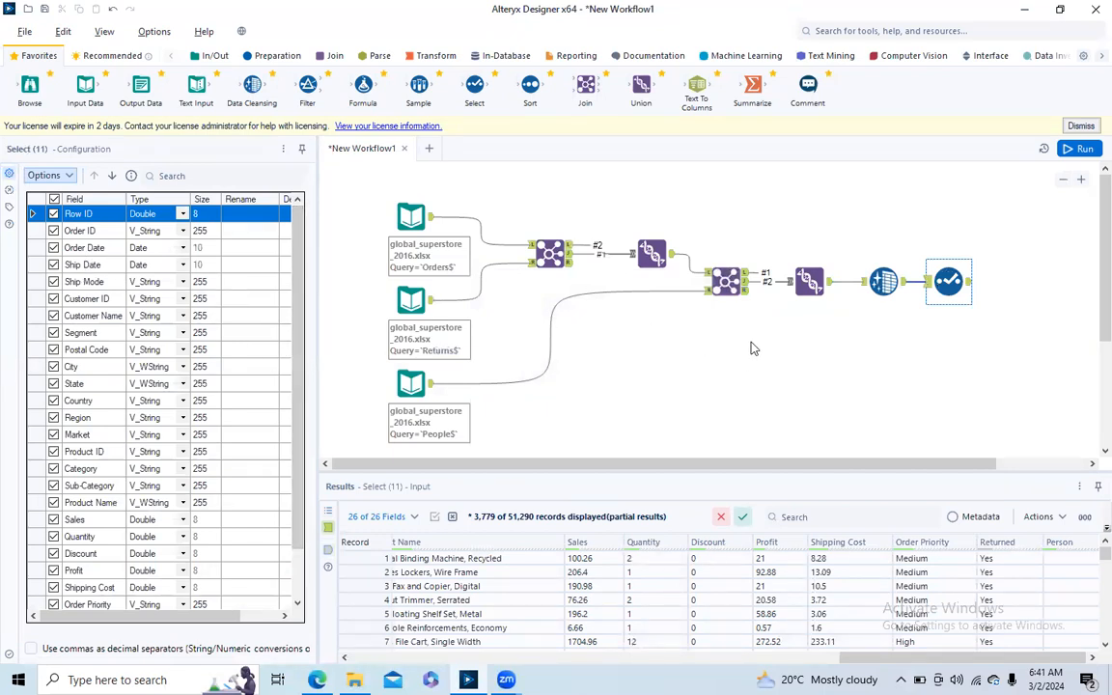
- Search the tools for "comm" and place a Comment tool above the end of the workflow with the text "Region wise total sales"
mouse_move(581, 465)
left_mouse_down()
mouse_move(649, 464)
mouse_move(600, 470)
left_mouse_up()
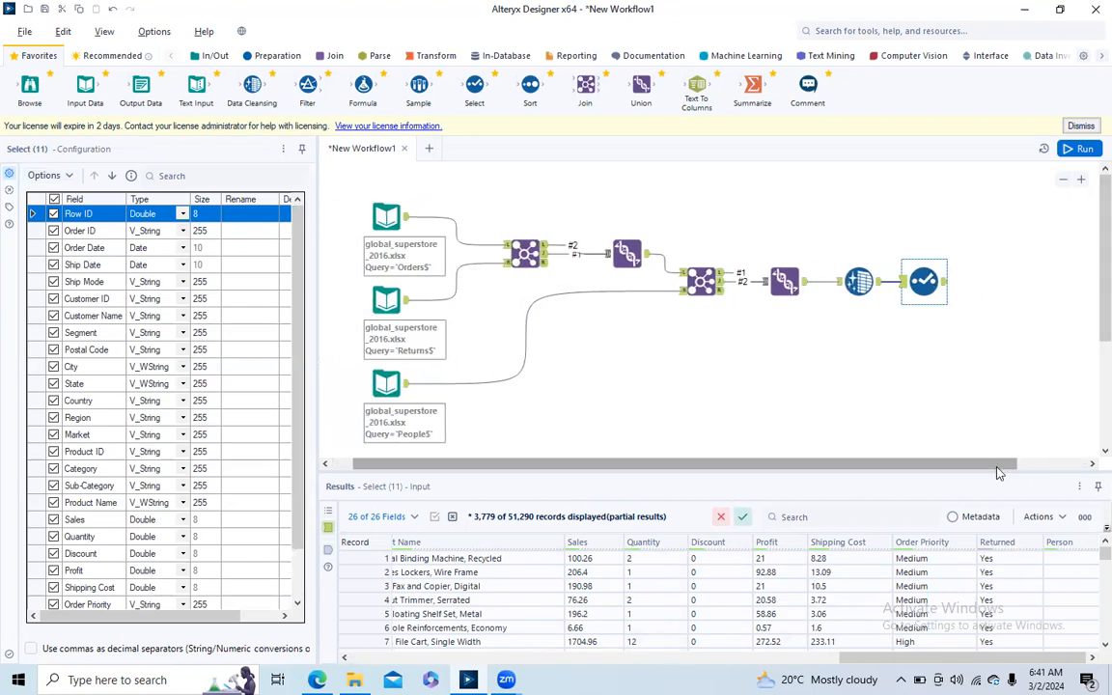
left_click_drag(999, 471, 1030, 473)
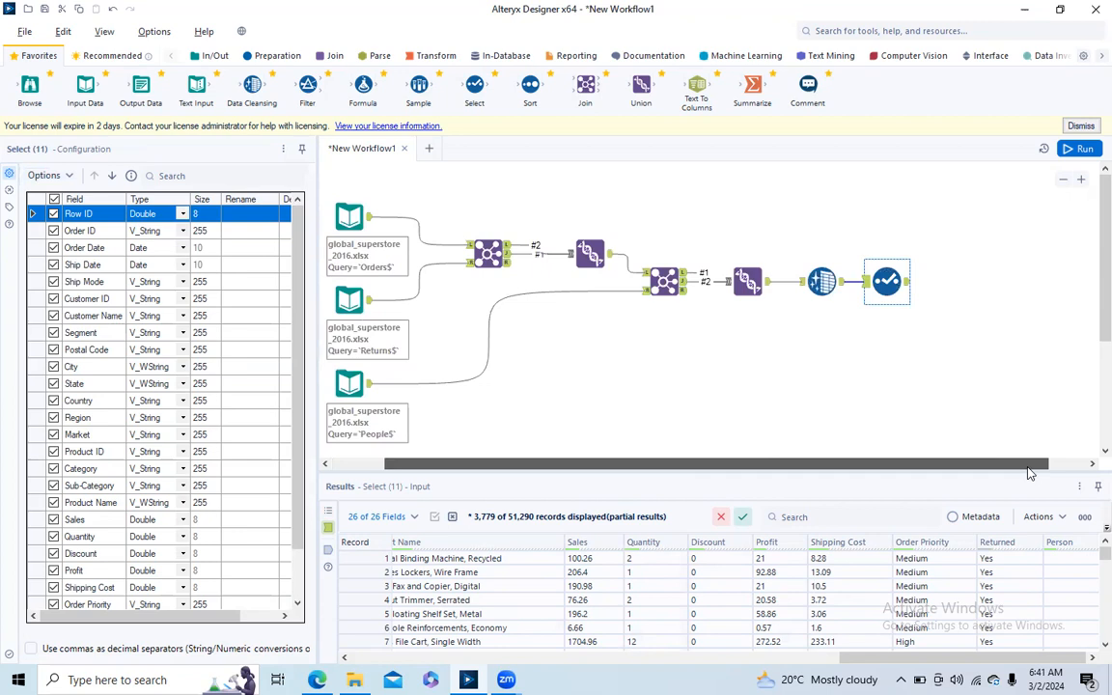
left_click(900, 29)
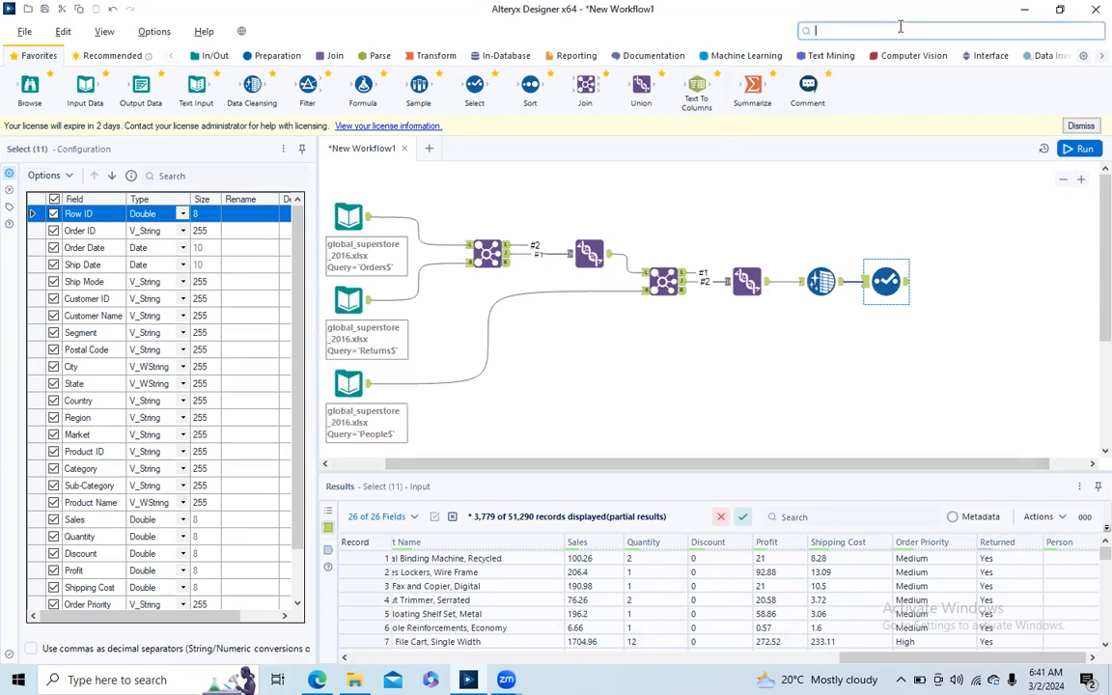
type("comm")
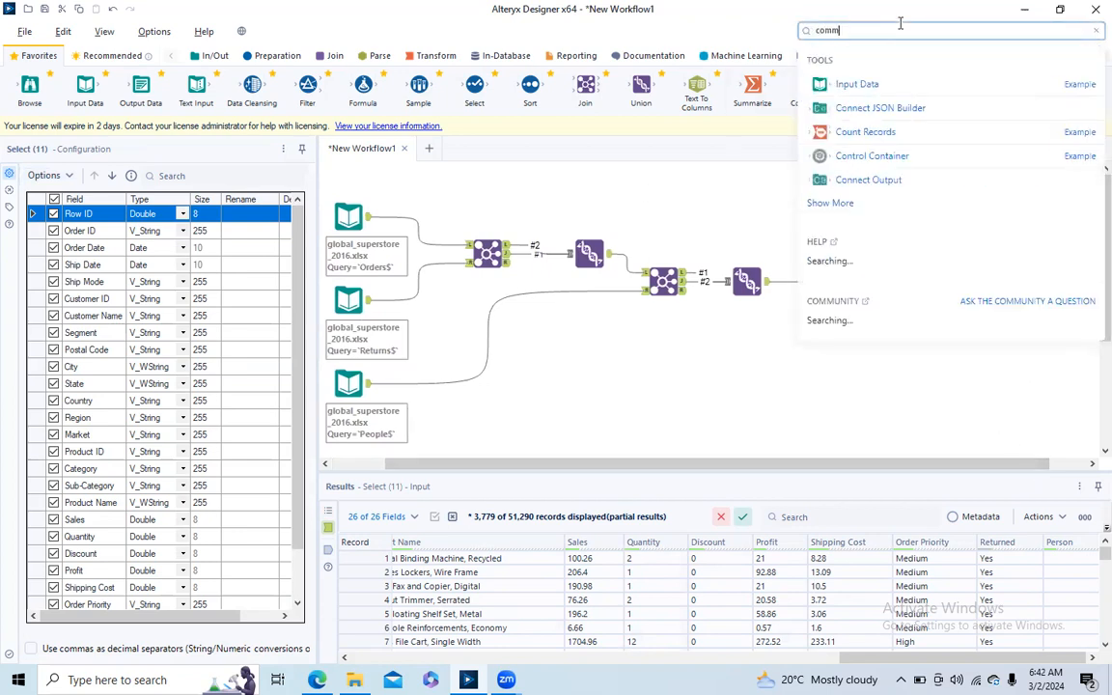
left_click_drag(859, 82, 953, 229)
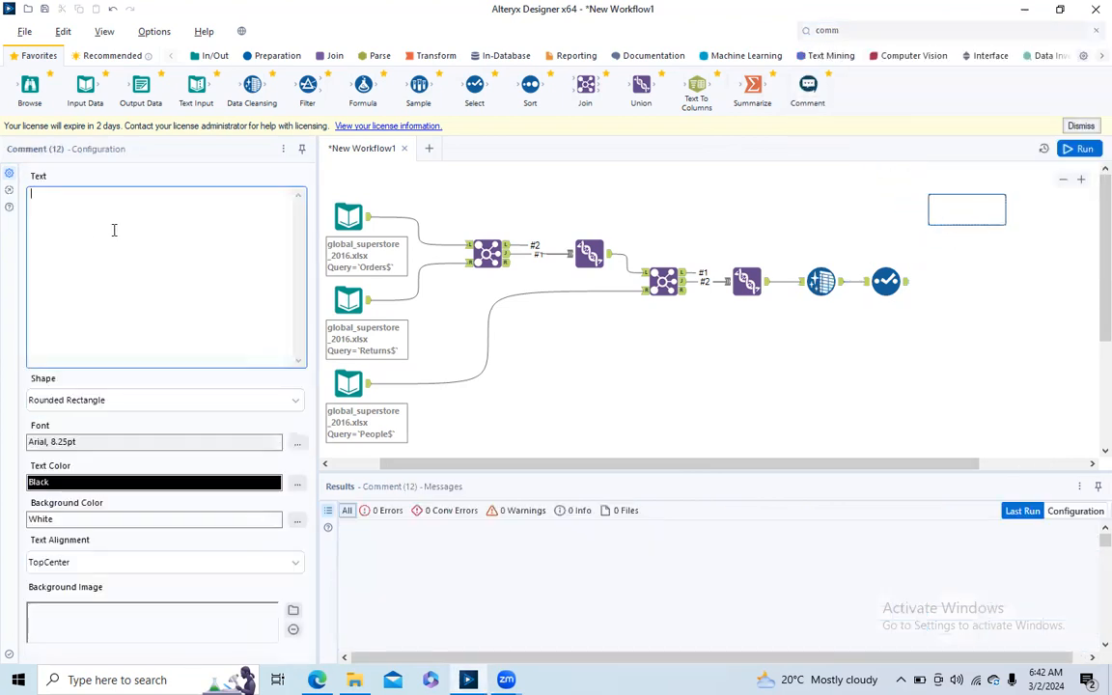
type("Region wise total sales")
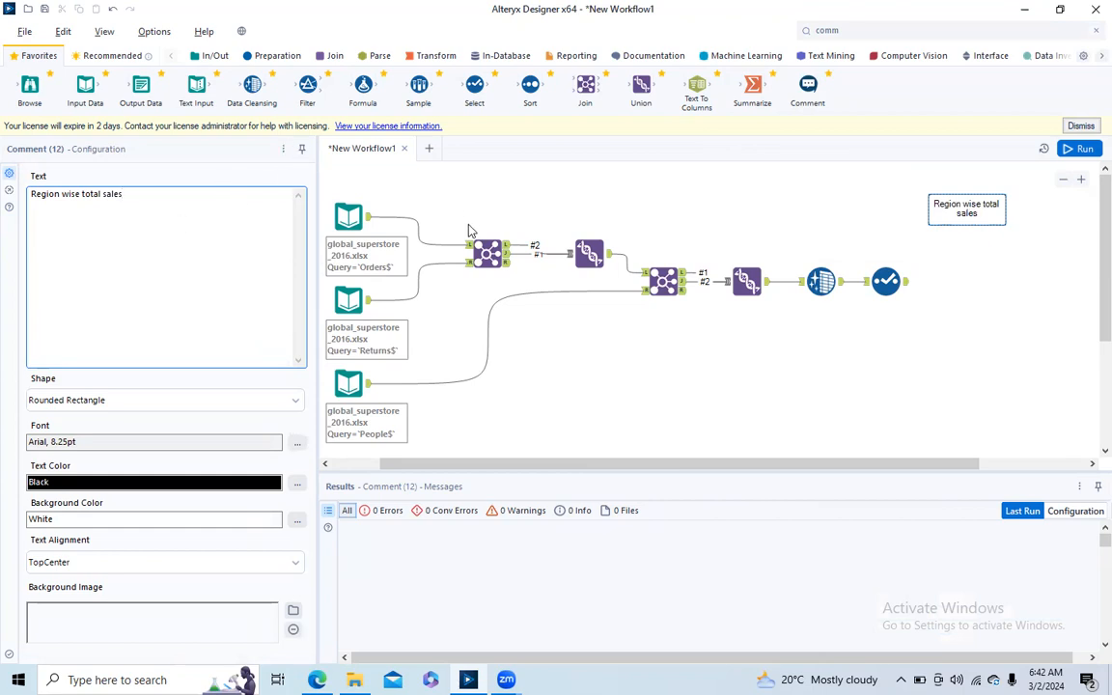
- Connect a Summarize tool after the Select tool, grouping by Region and summing Sales
left_click_drag(752, 85, 959, 281)
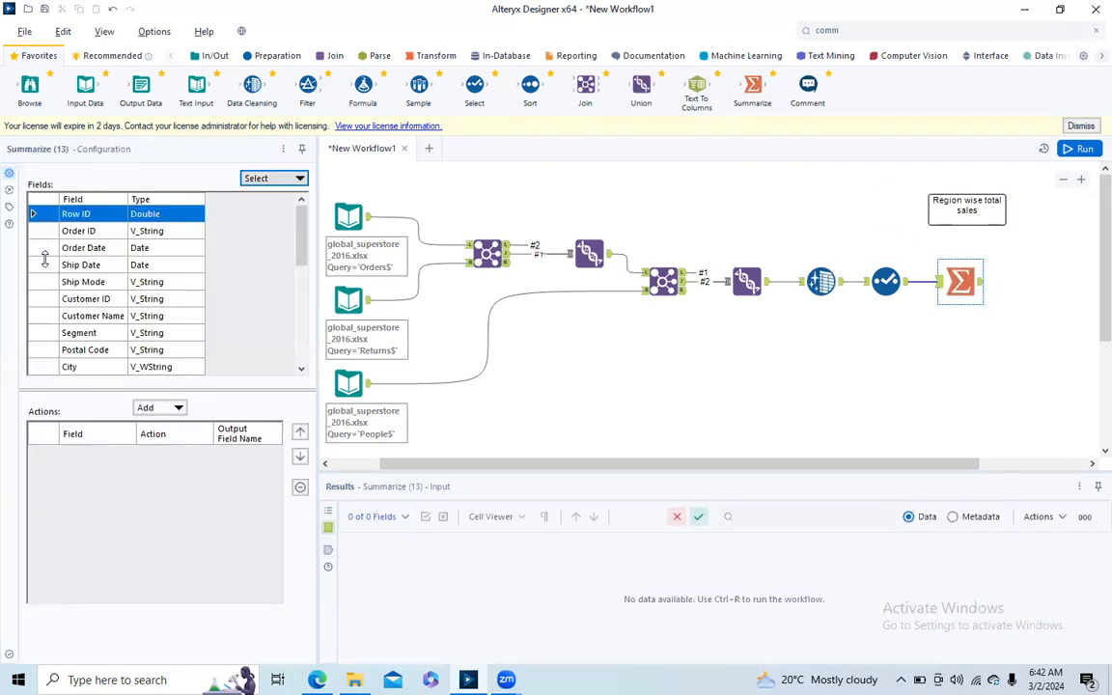
left_click_drag(299, 251, 300, 323)
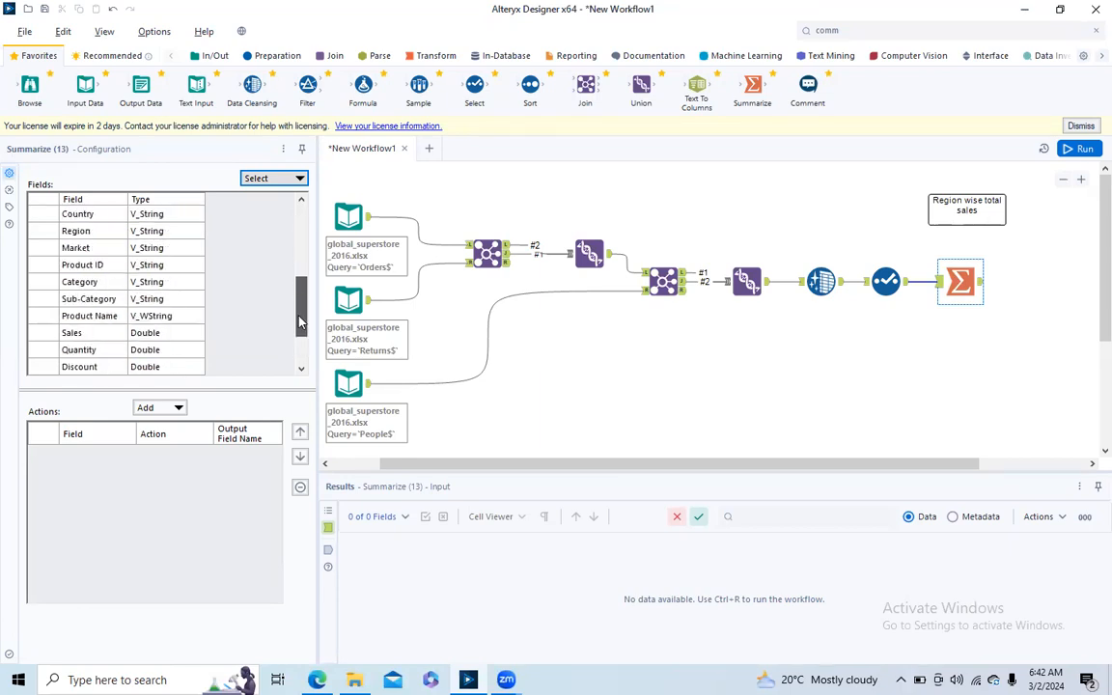
left_click(44, 233)
left_click(174, 414)
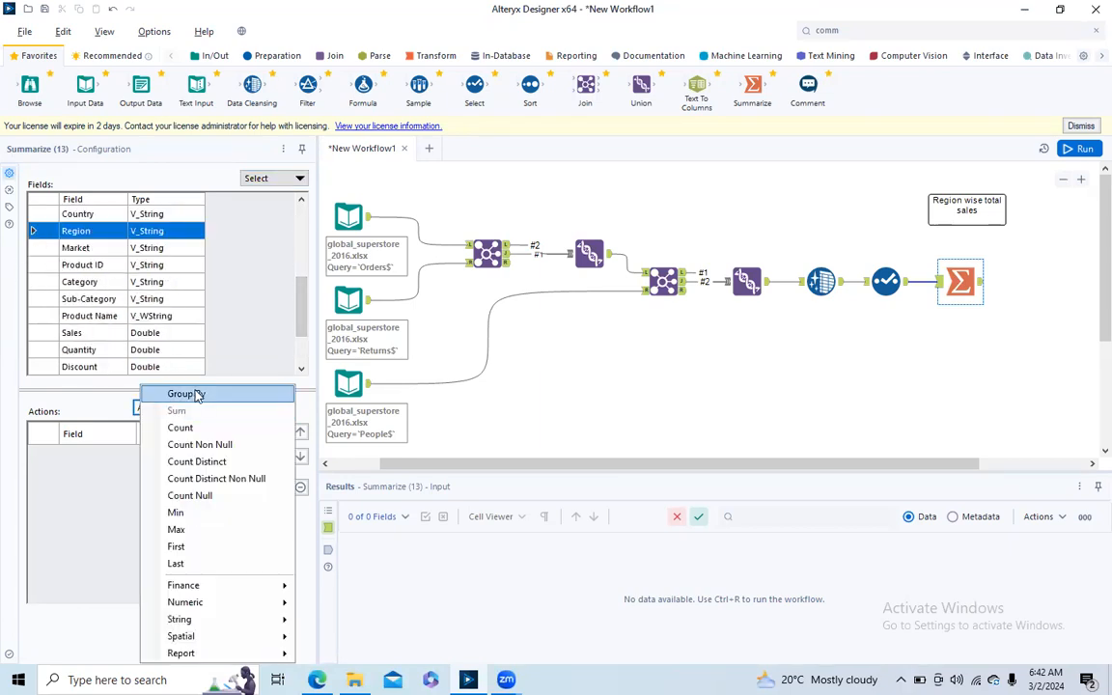
left_click(201, 388)
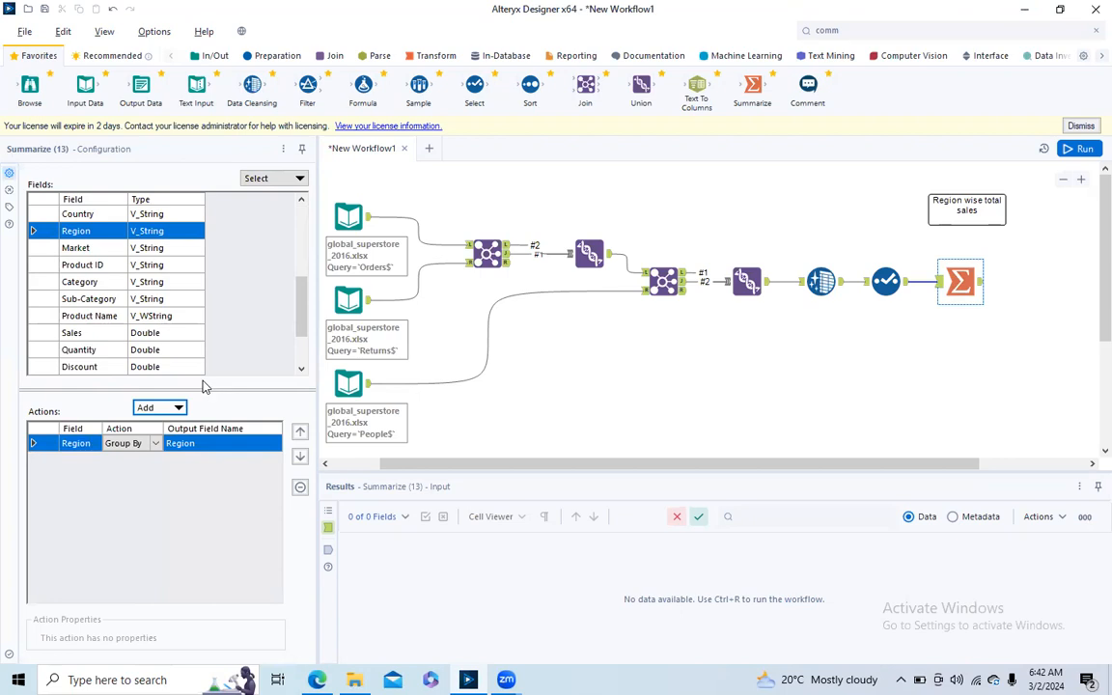
left_click(39, 333)
left_click(159, 407)
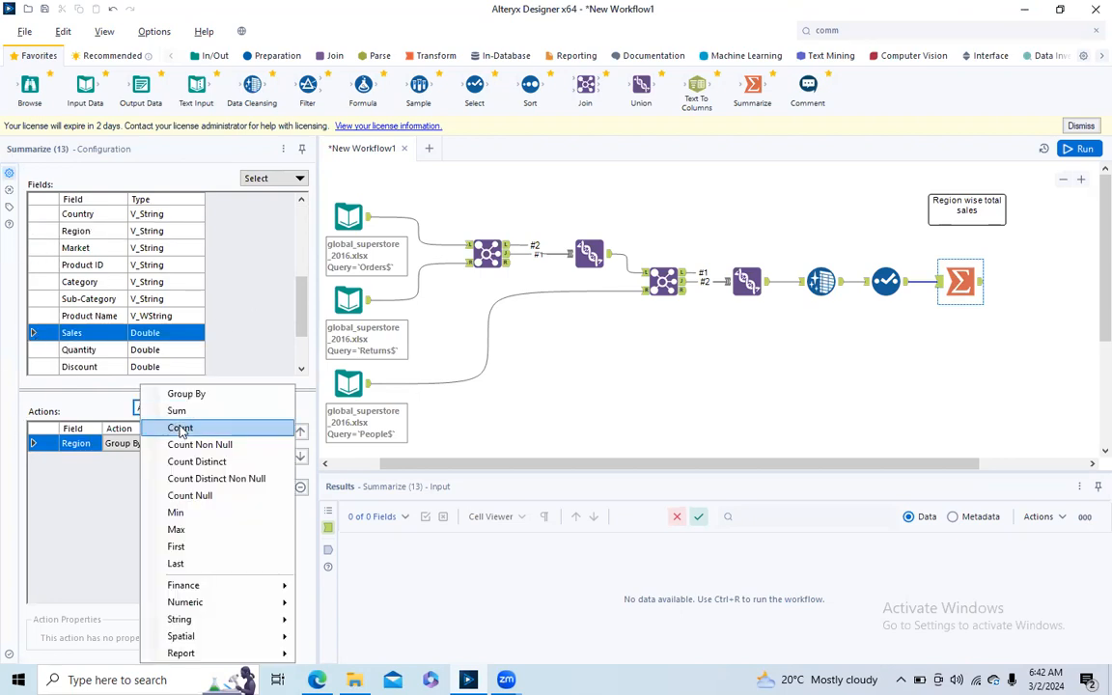
left_click(177, 411)
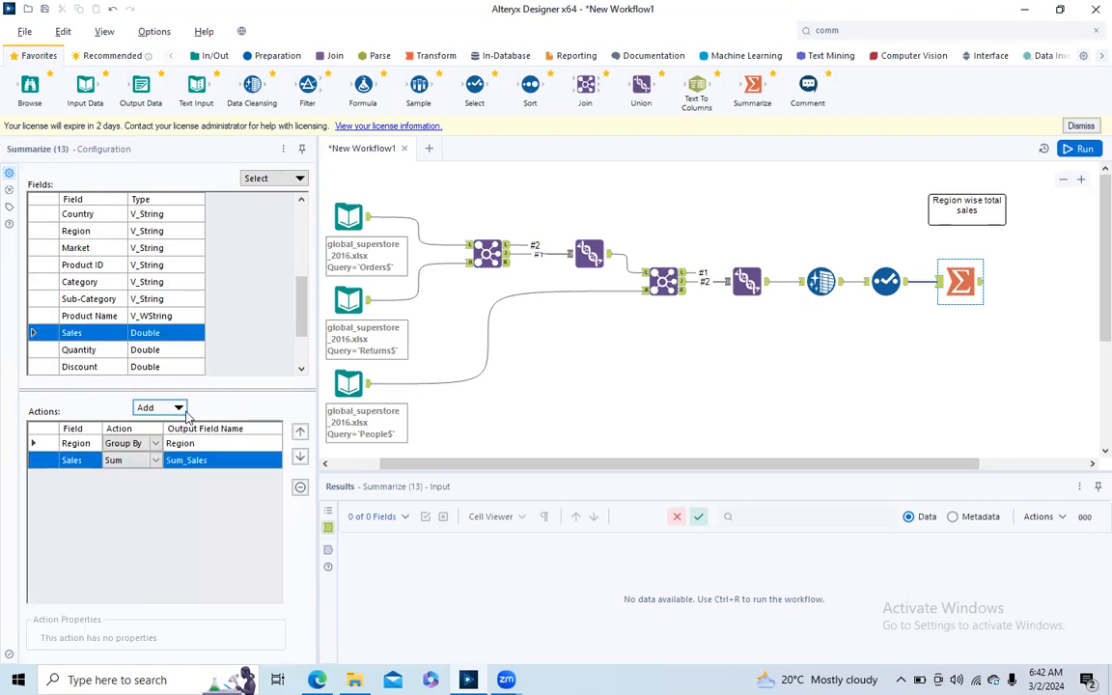
- Run the workflow and review the sales totals for all regions in the Summarize output
left_click(1084, 150)
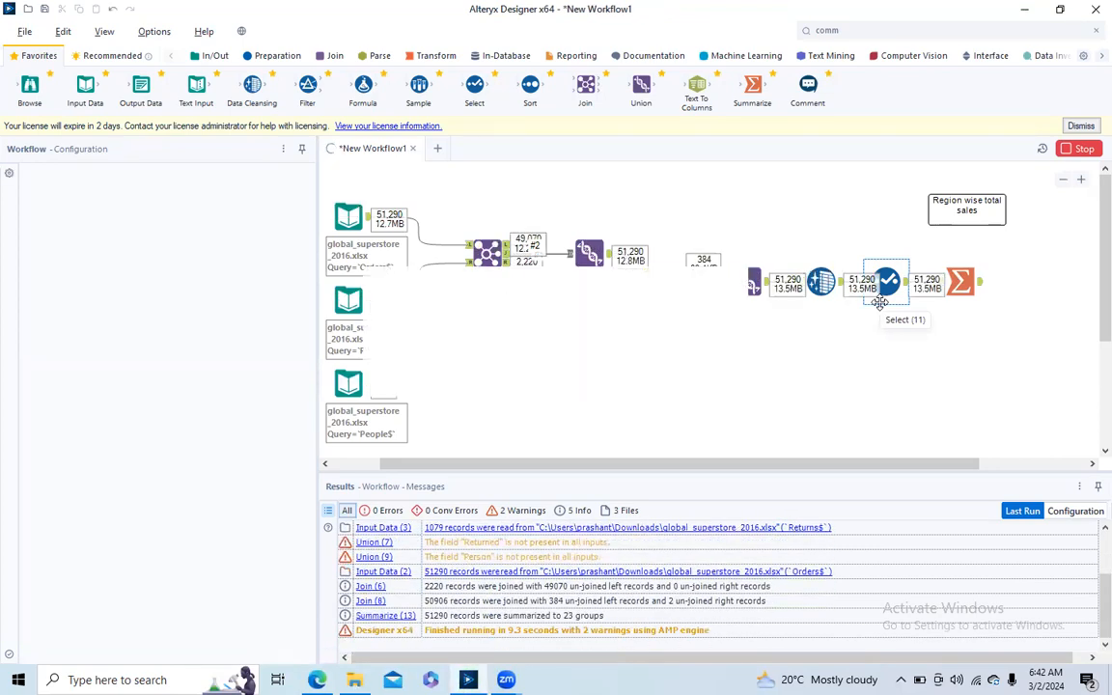
left_click(694, 368)
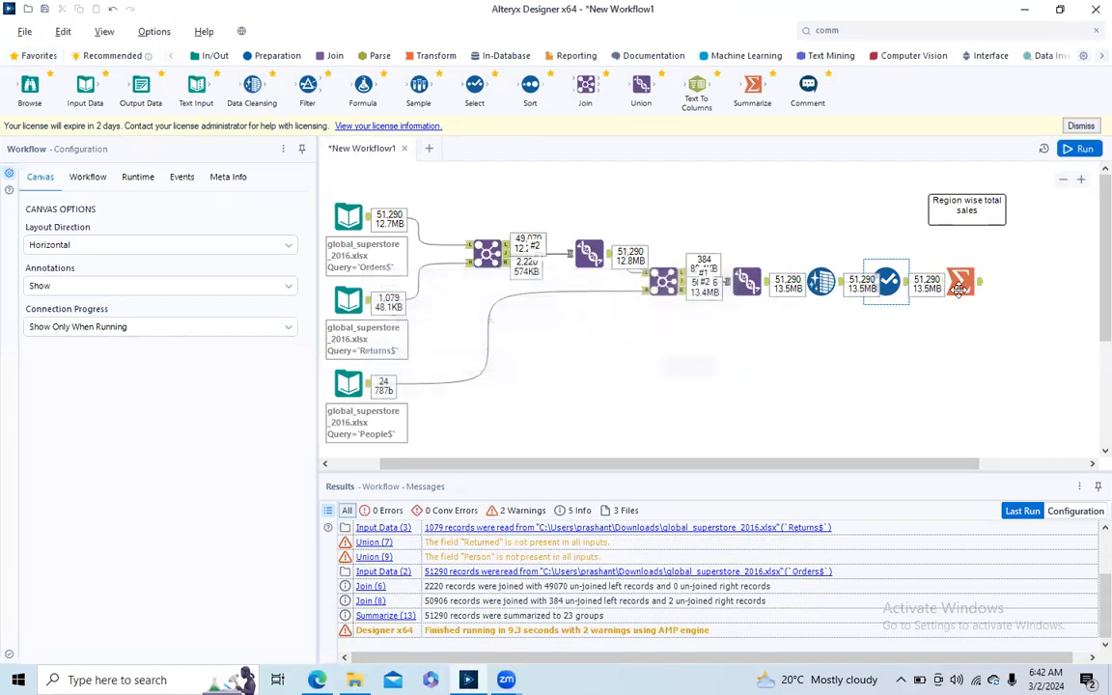
left_click(980, 286)
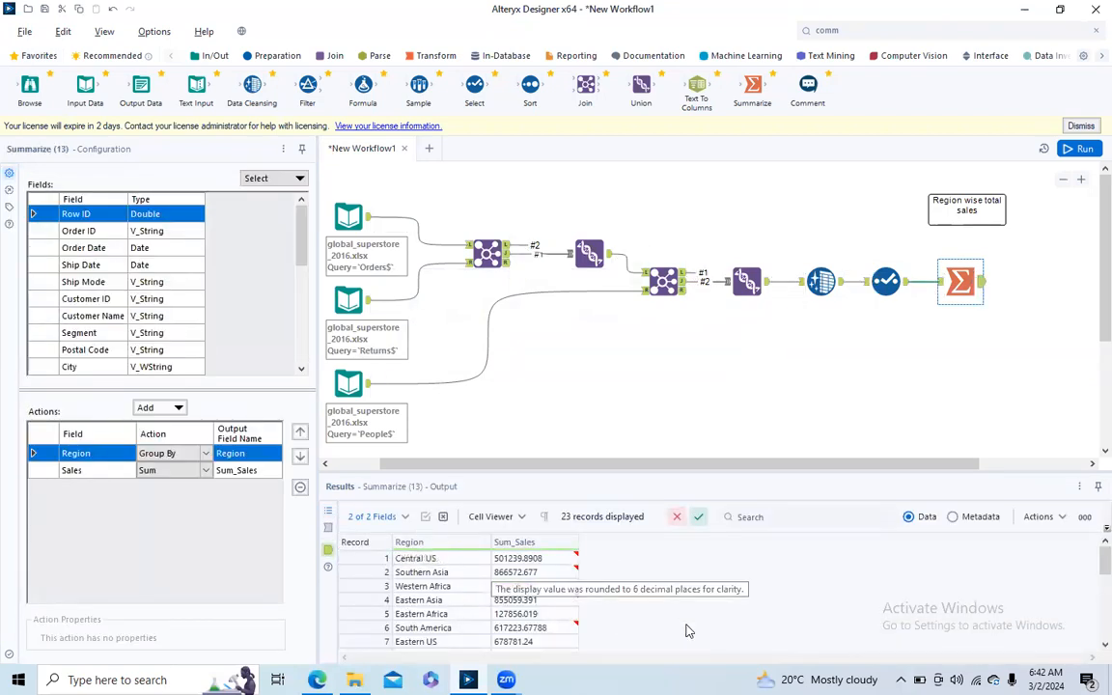
left_click_drag(1090, 560, 1090, 641)
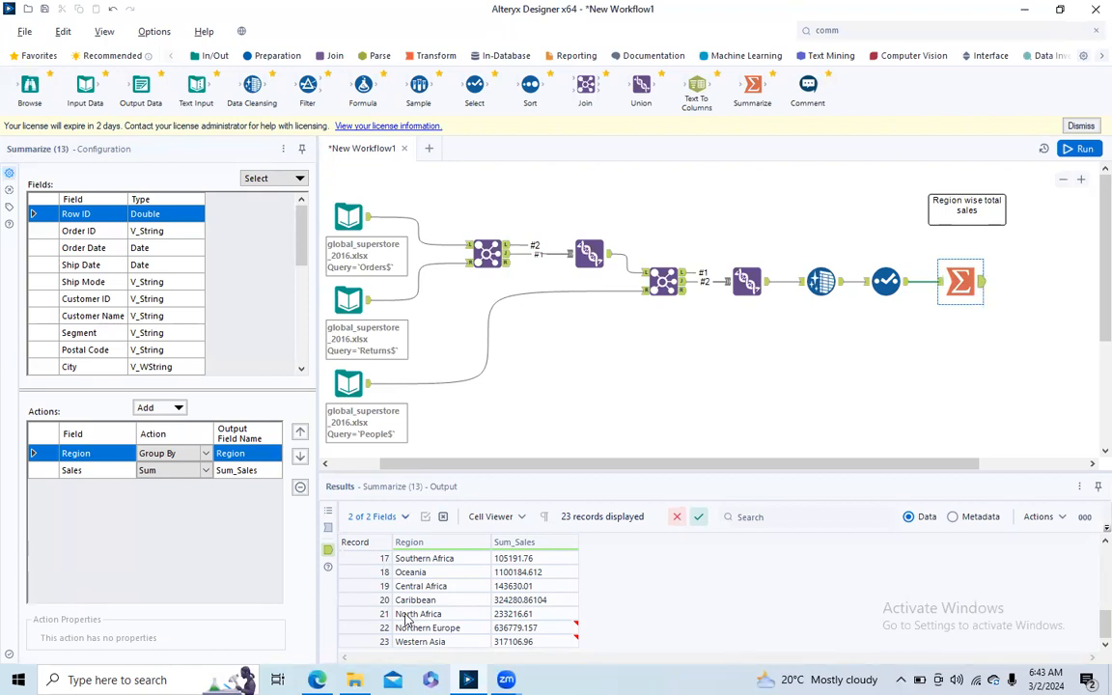
scroll(1088, 580, "up", 2)
scroll(1088, 579, "up", 3)
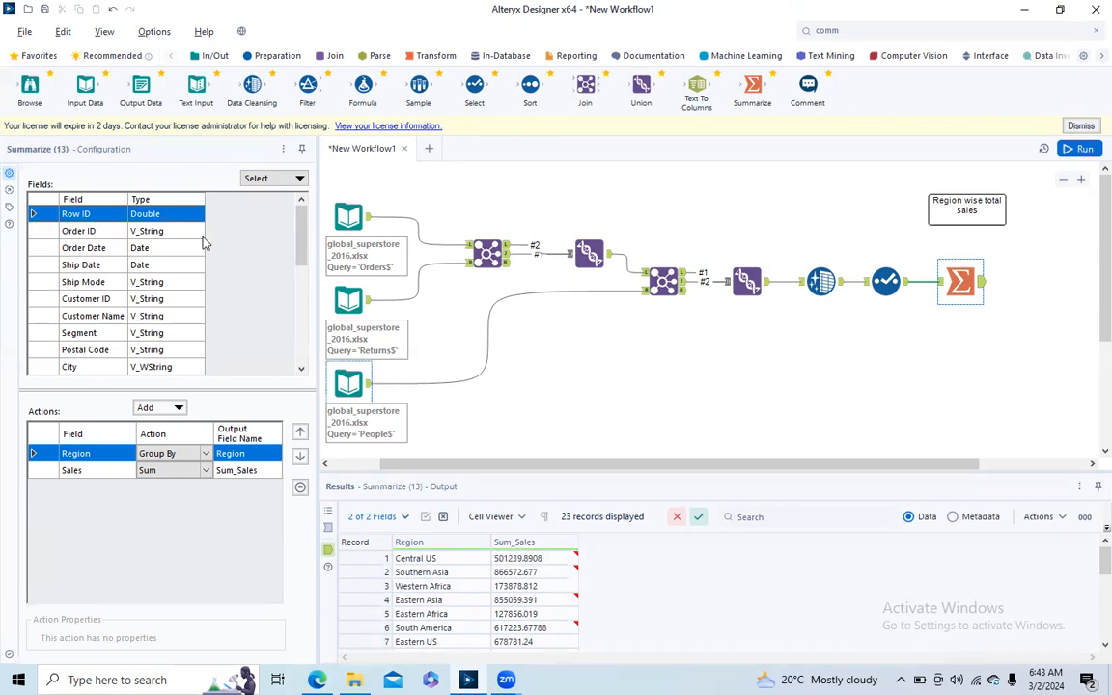
- Add sums of Quantity and Discount to the region Summarize tool, and run the workflow to view its output
scroll(280, 289, "down", 5)
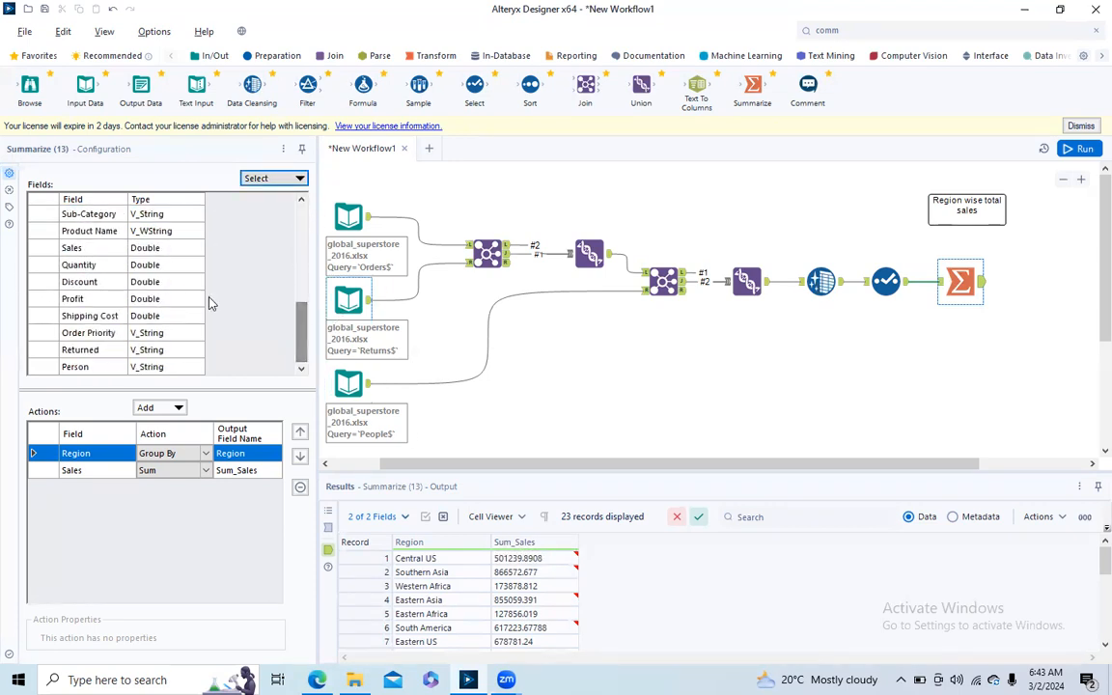
left_click(43, 266)
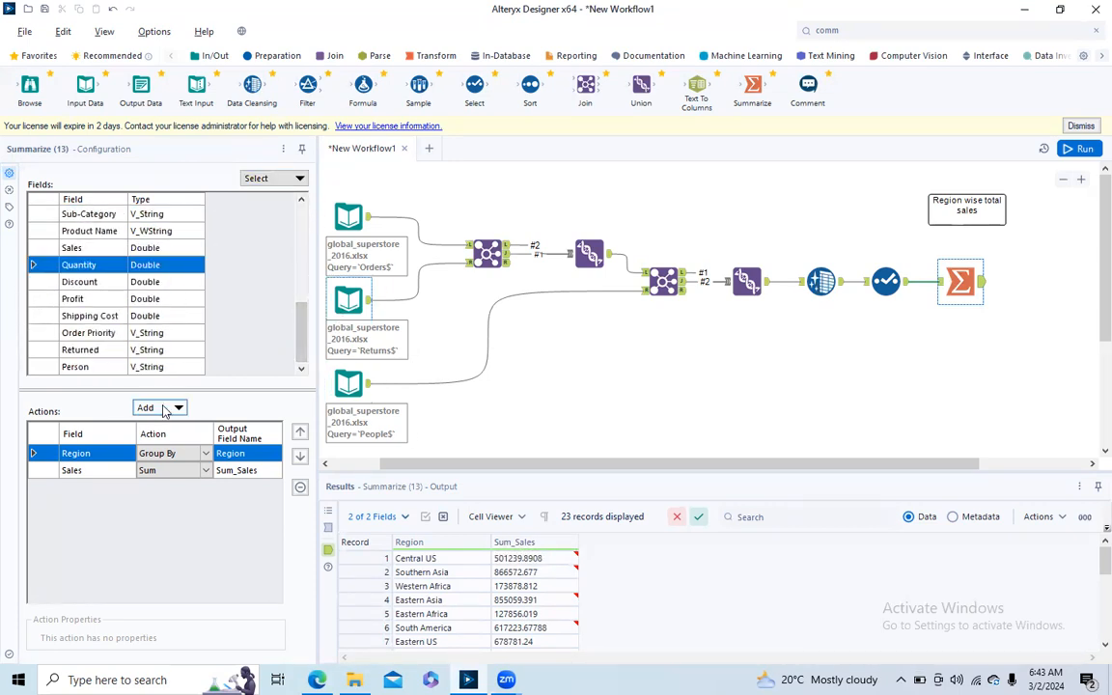
left_click(154, 408)
left_click(176, 412)
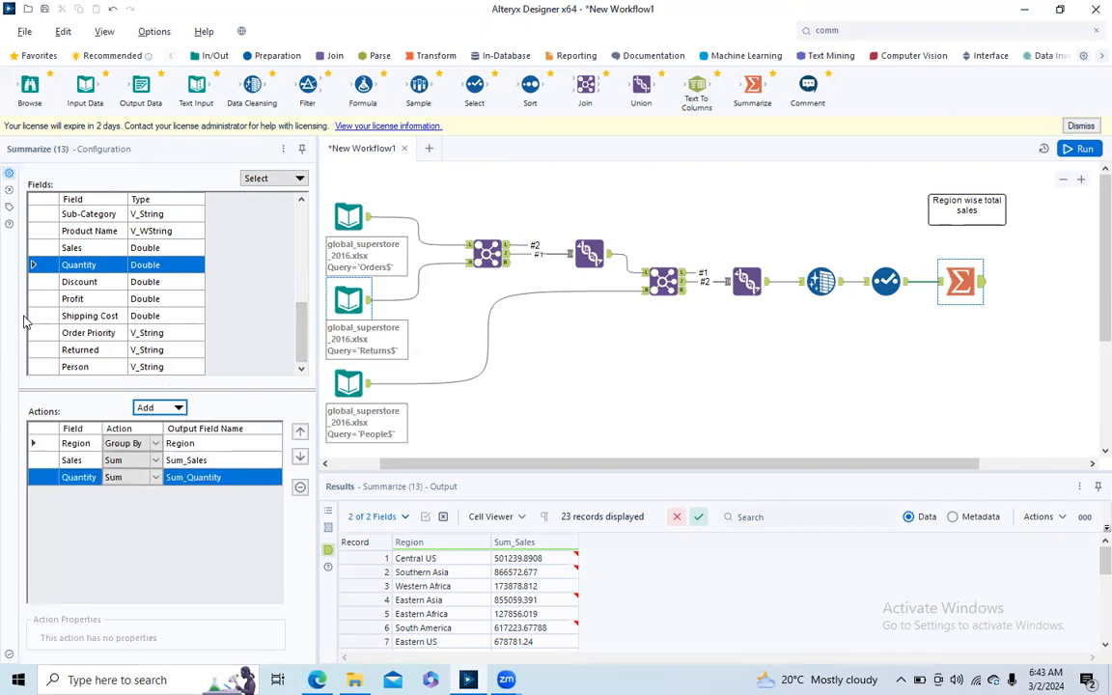
left_click(42, 285)
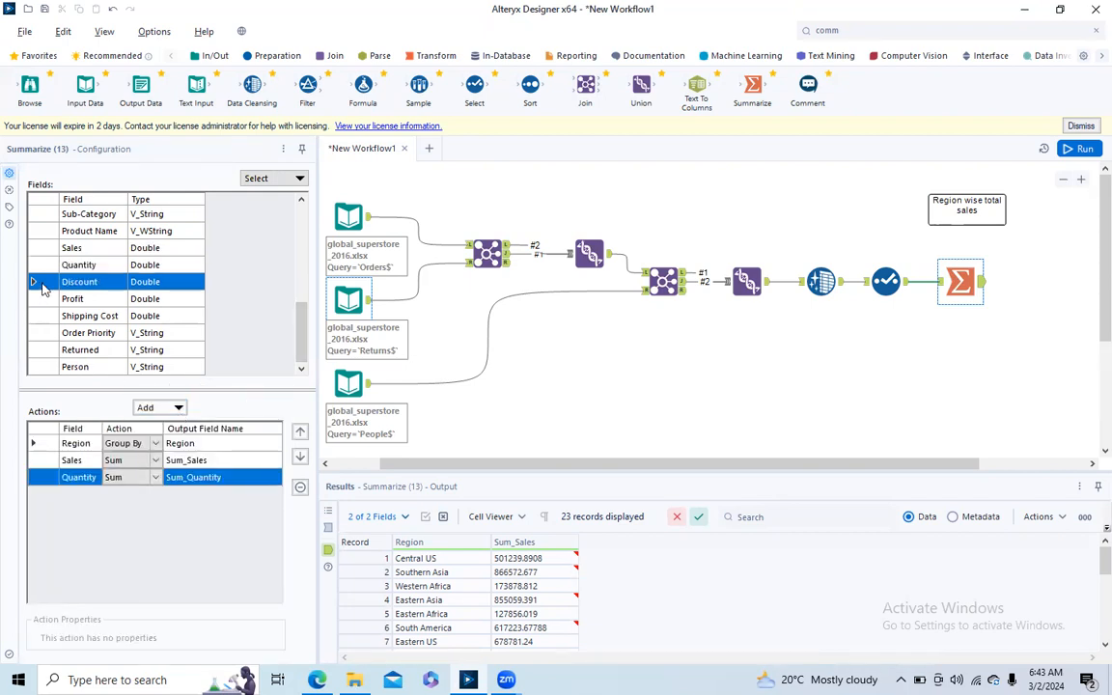
left_click(155, 407)
left_click(176, 412)
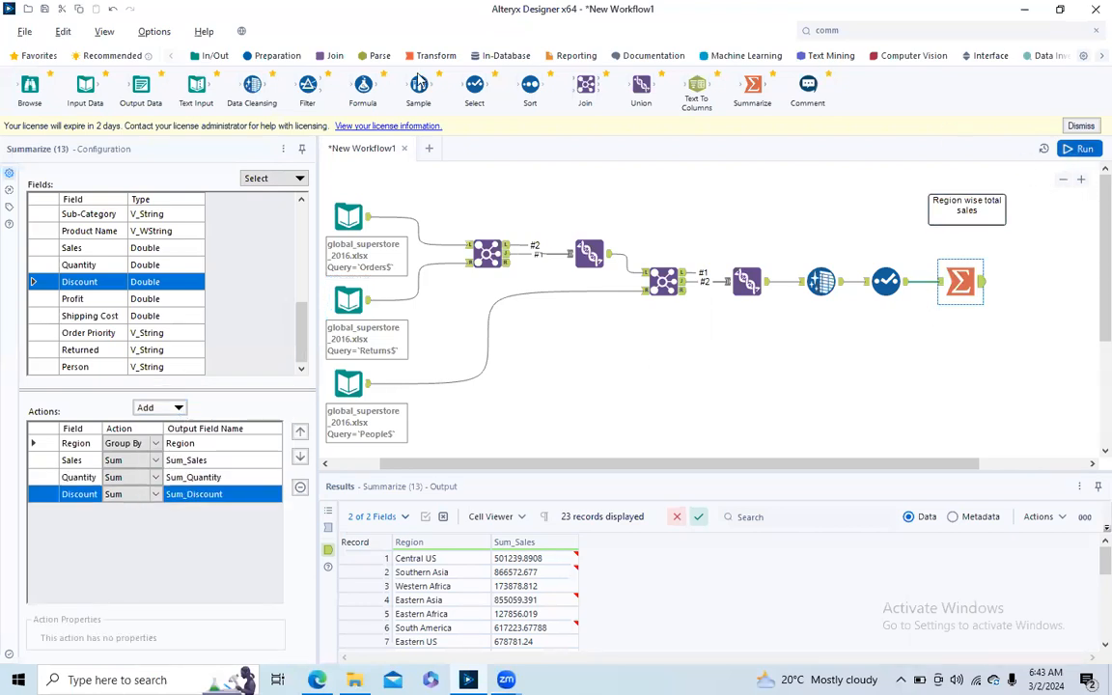
key("ctrl+r")
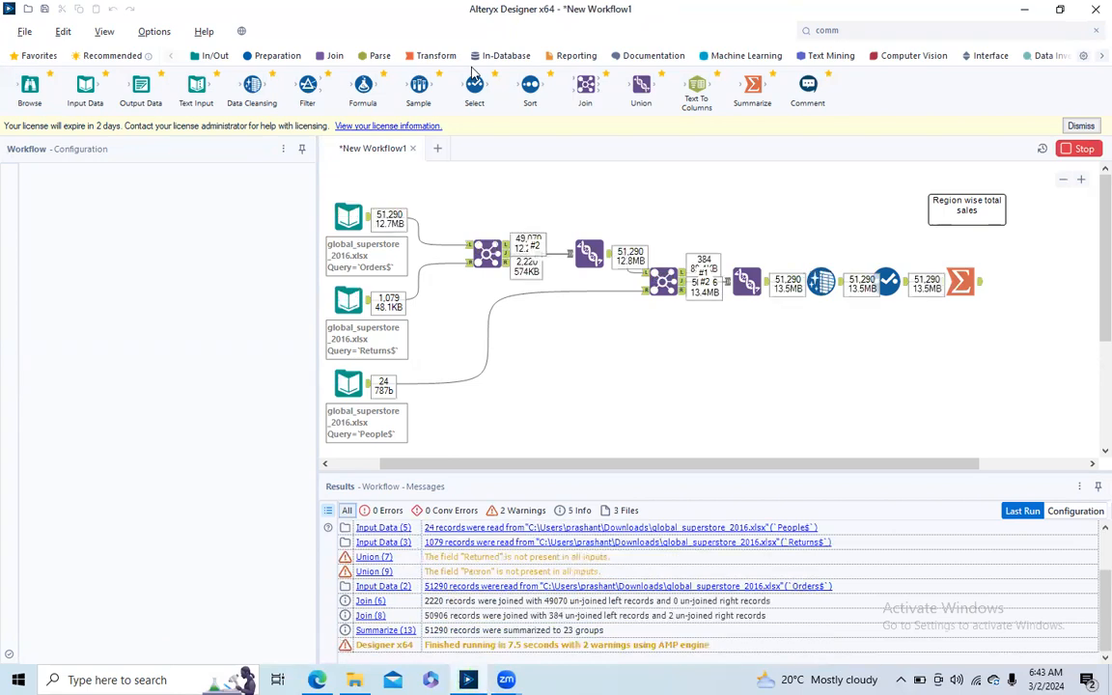
left_click(977, 293)
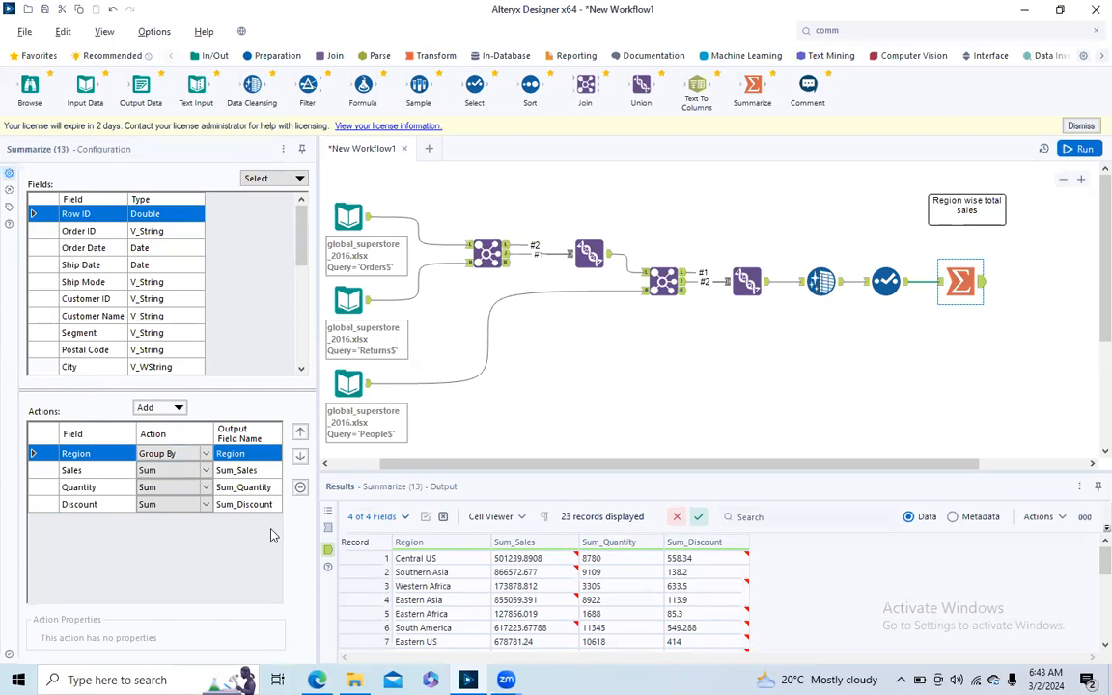
- Rename the output field of the summed Sales as Total_Sales in the Summarize tool
left_click(240, 471)
left_click(242, 472)
key("BackSpace")
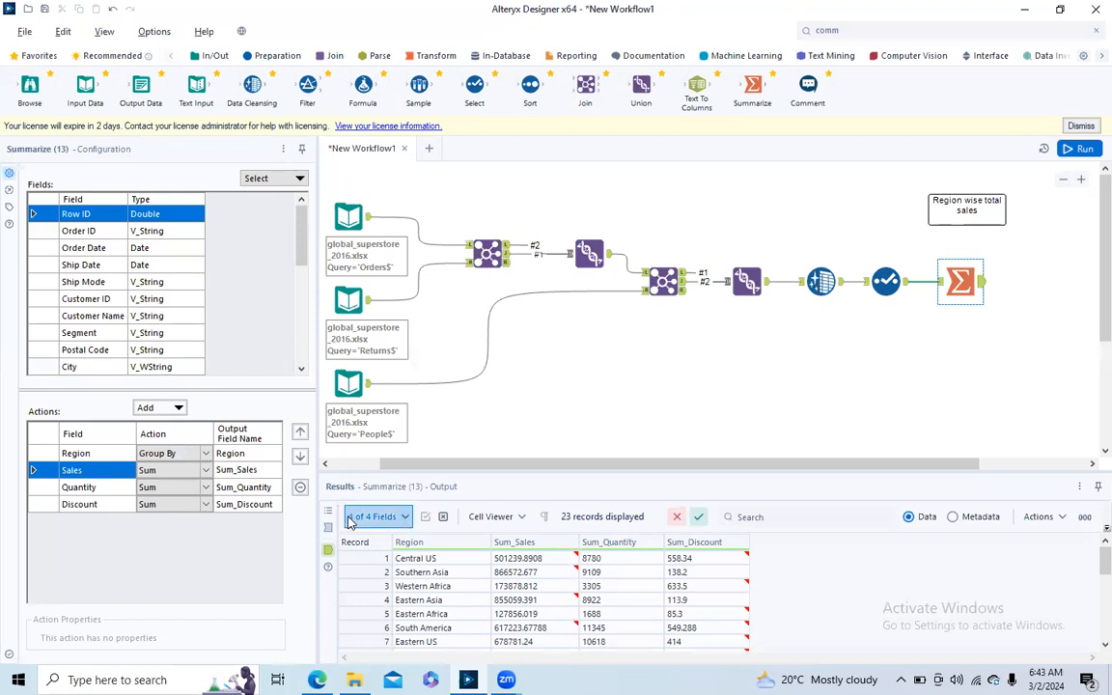
type("Total")
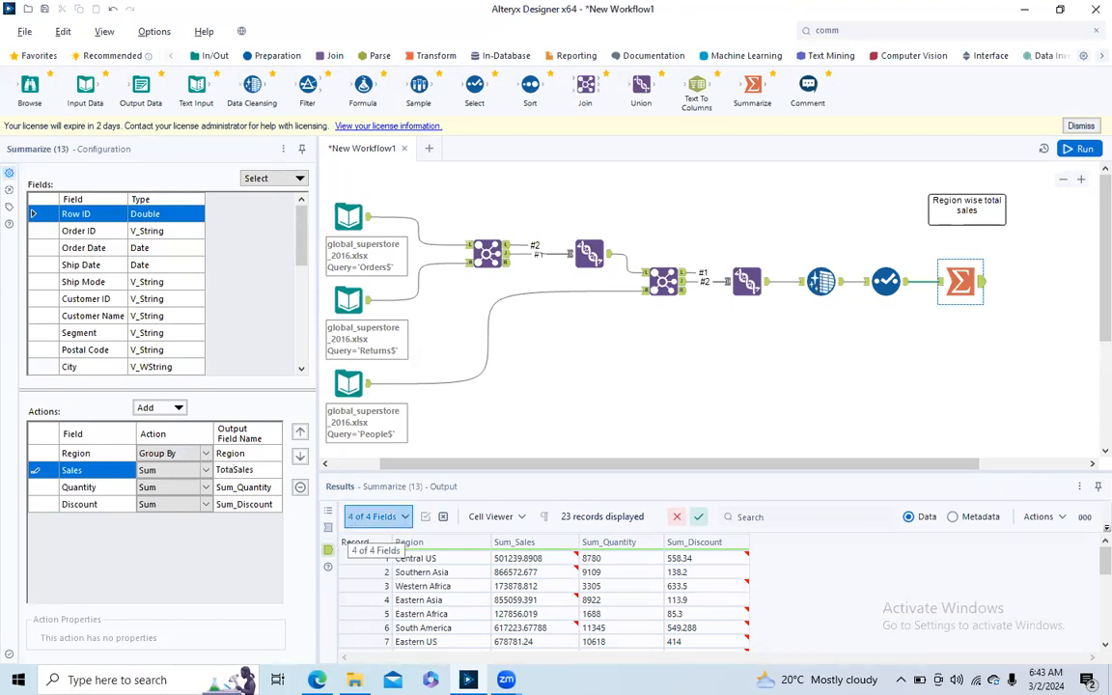
type("_")
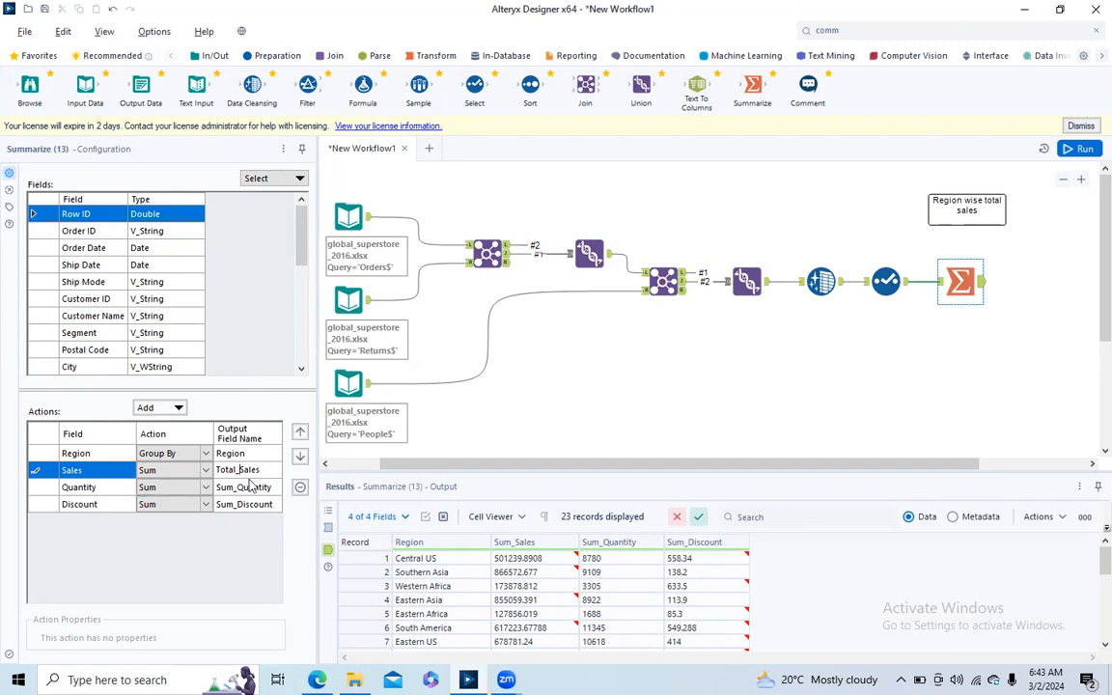
- Rerun the workflow and view the region Summarize output with the renamed sales field
left_click(623, 348)
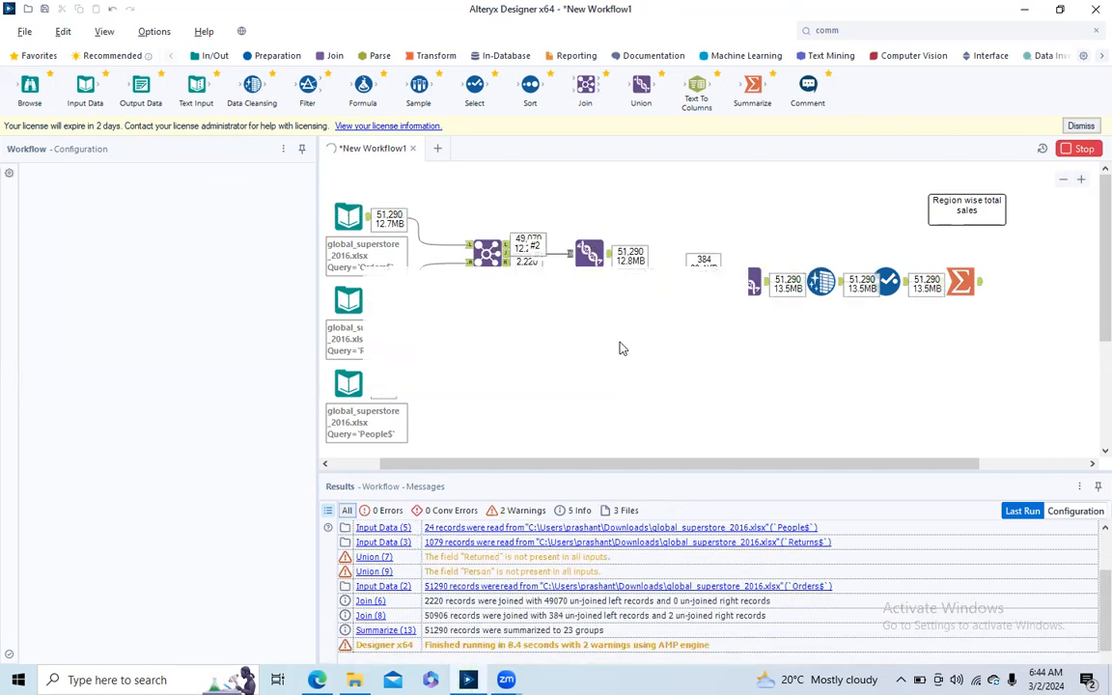
left_click(730, 284)
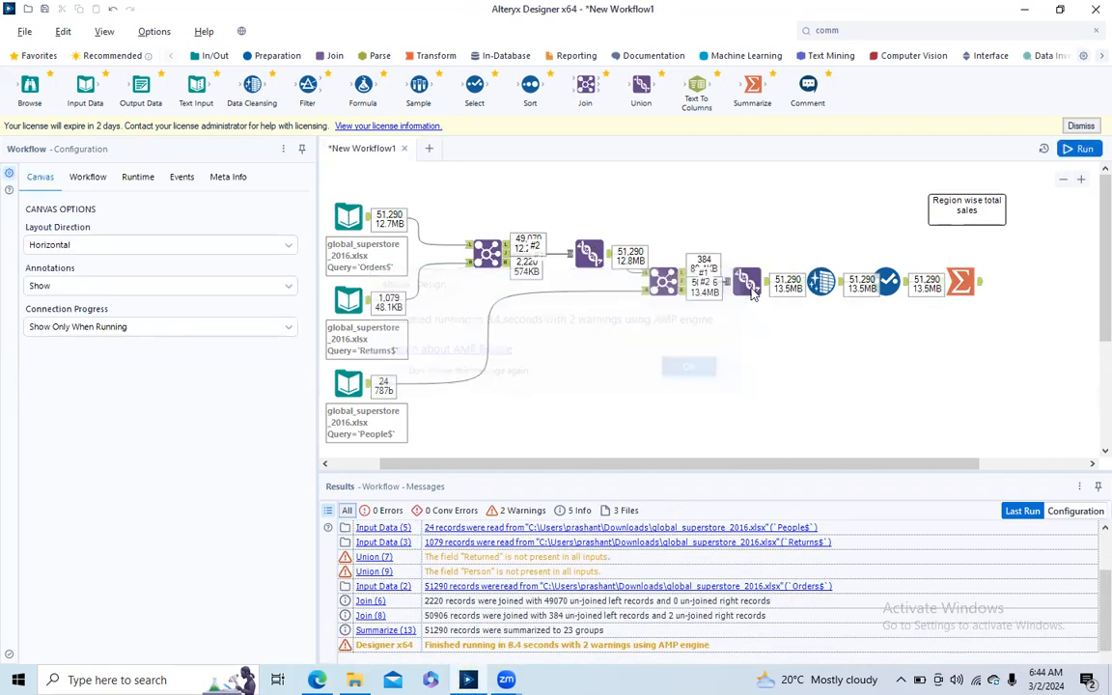
left_click(981, 284)
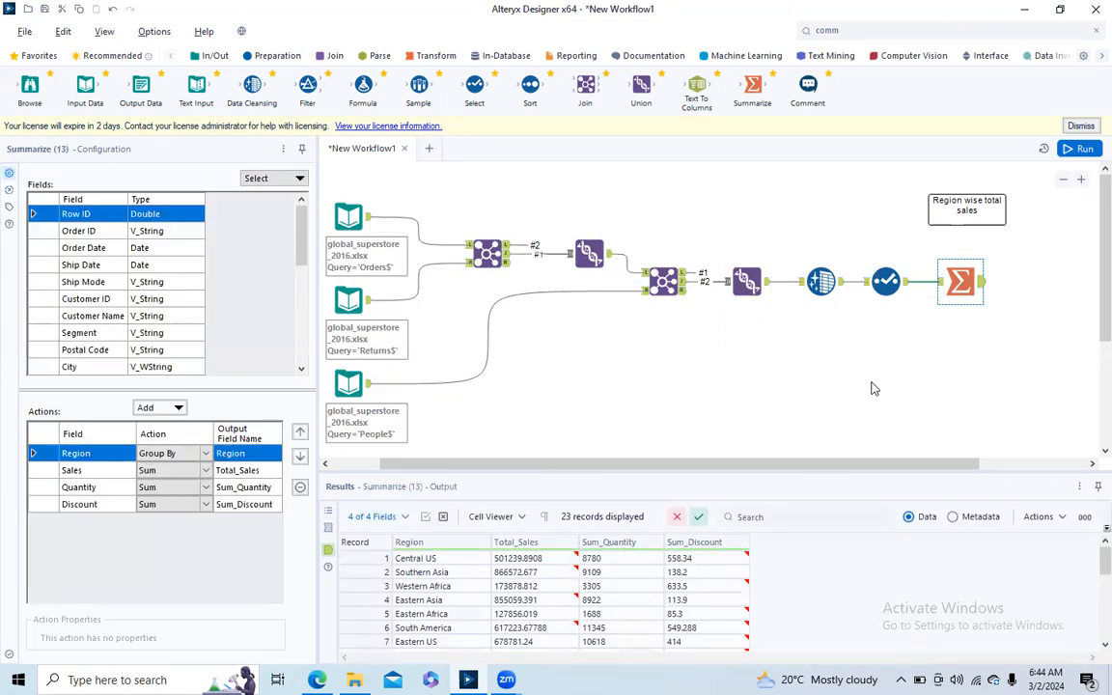
- Place a second Comment tool beside the region sales comment with the text "Find managers wise returned orders"
left_click_drag(801, 462, 964, 456)
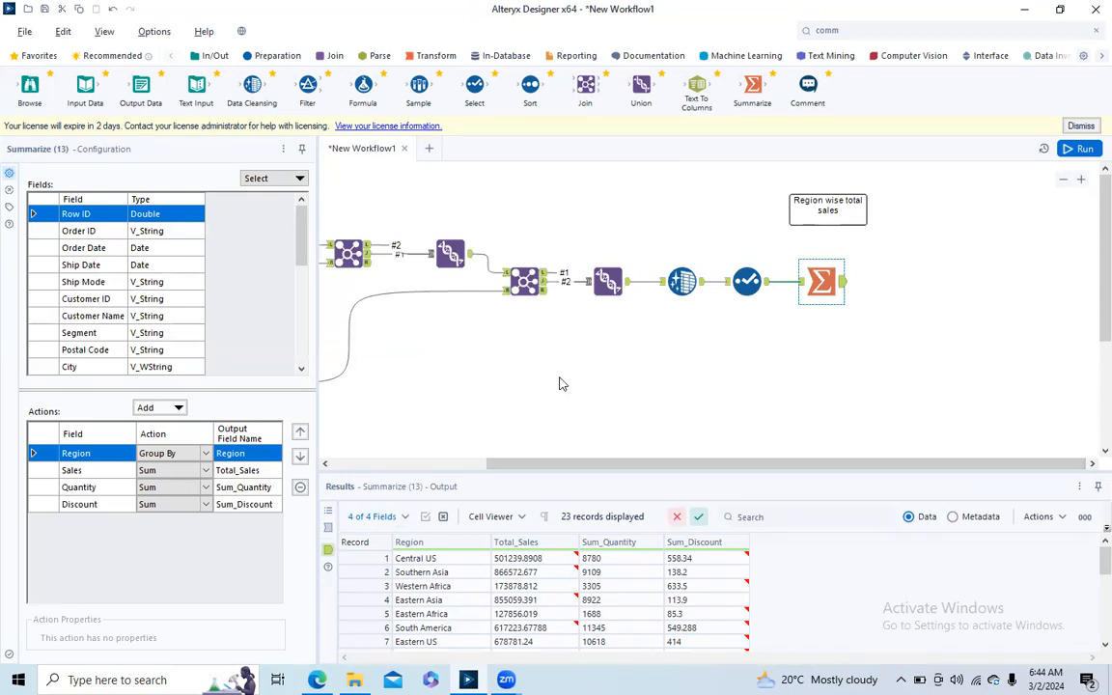
left_click(862, 29)
left_click_drag(855, 84, 943, 205)
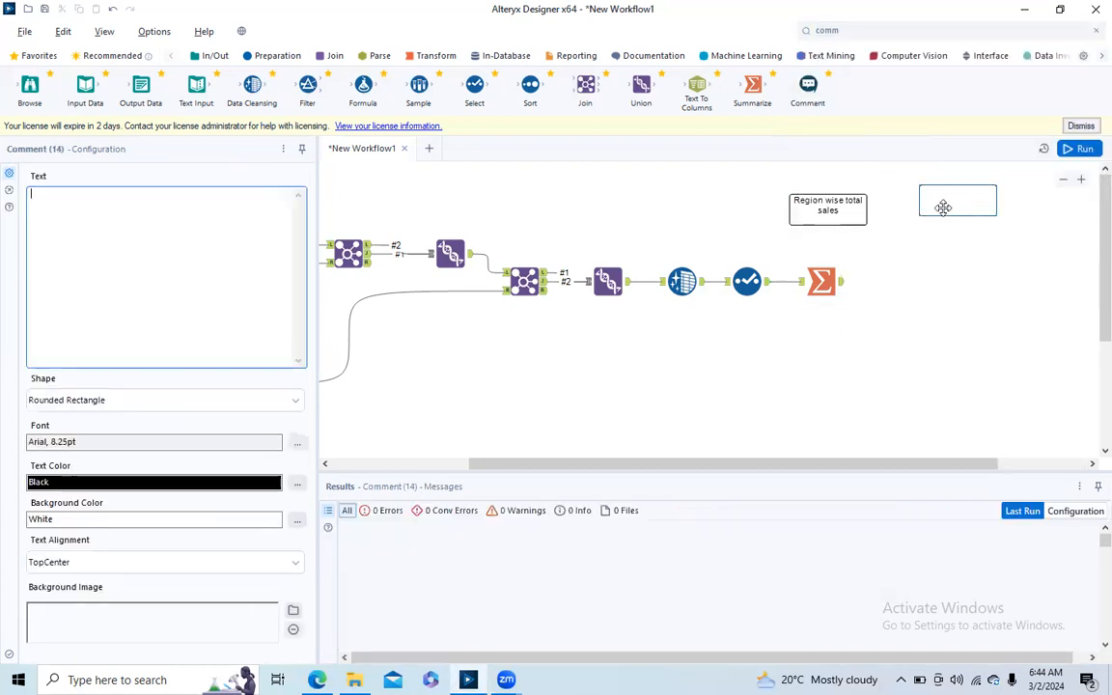
left_click(137, 250)
type("Find")
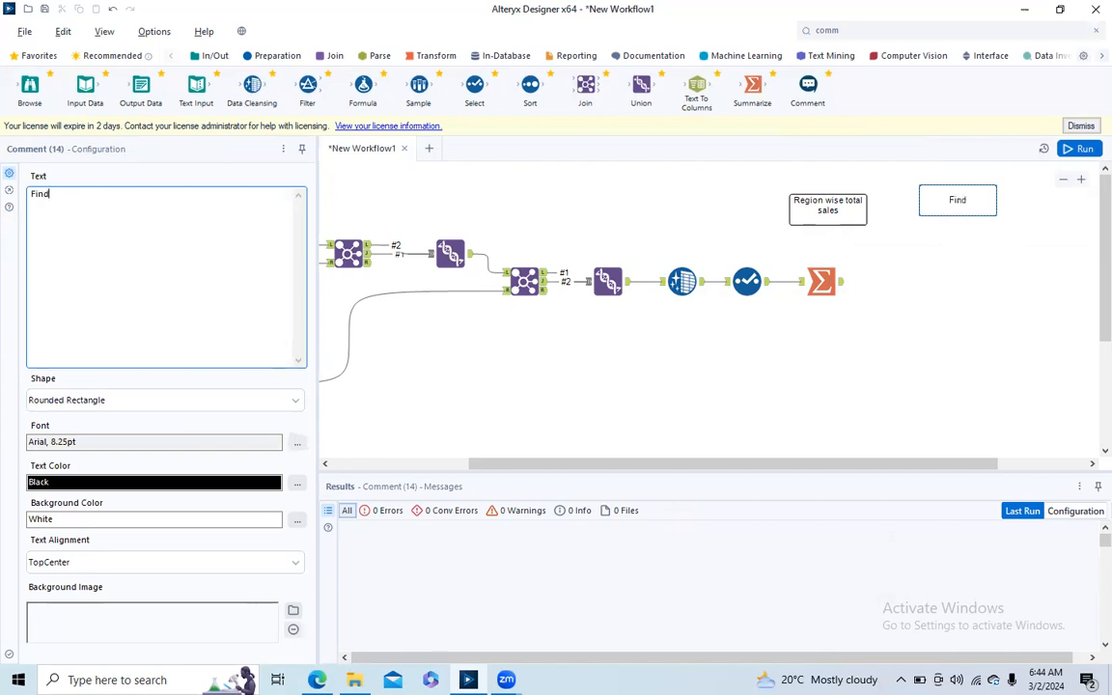
type(" managers wise returned orf")
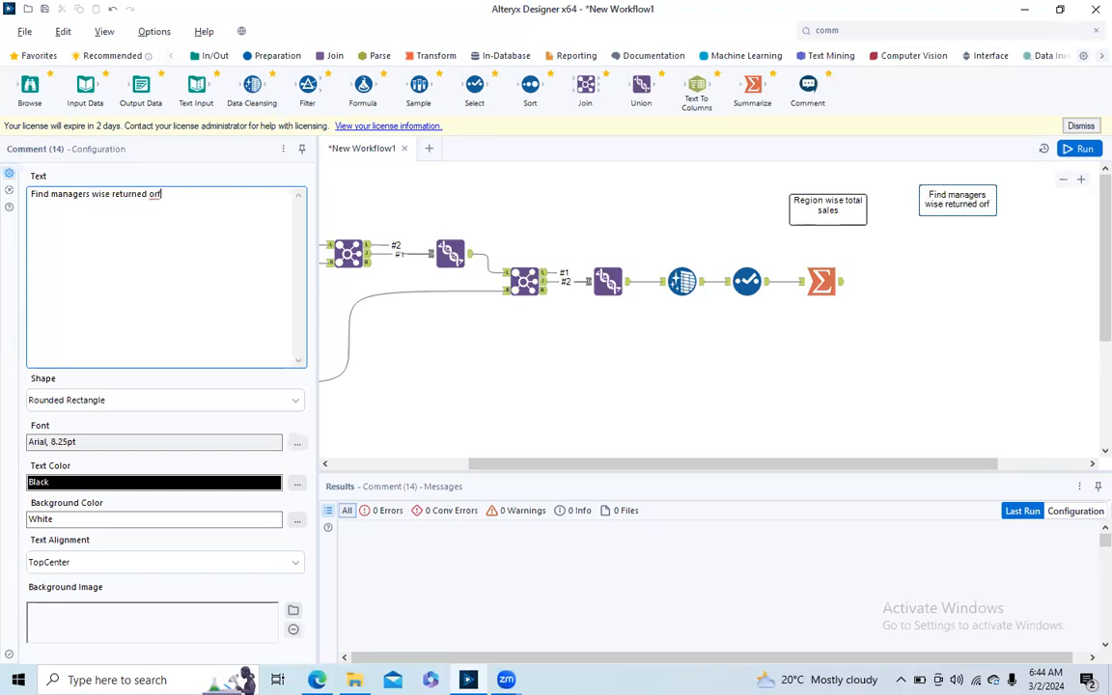
key("BackSpace")
type("ders")
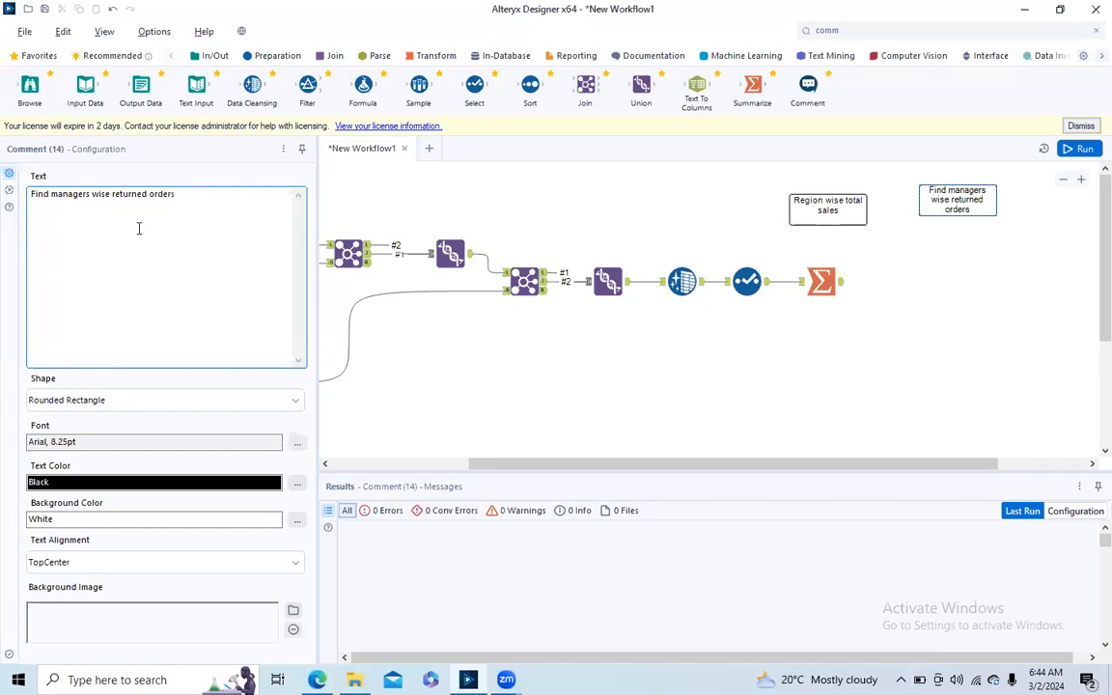
- Connect a Browse tool after the region Summarize tool, and move the returned orders comment below the Data Cleansing and Select tools
left_click(834, 289)
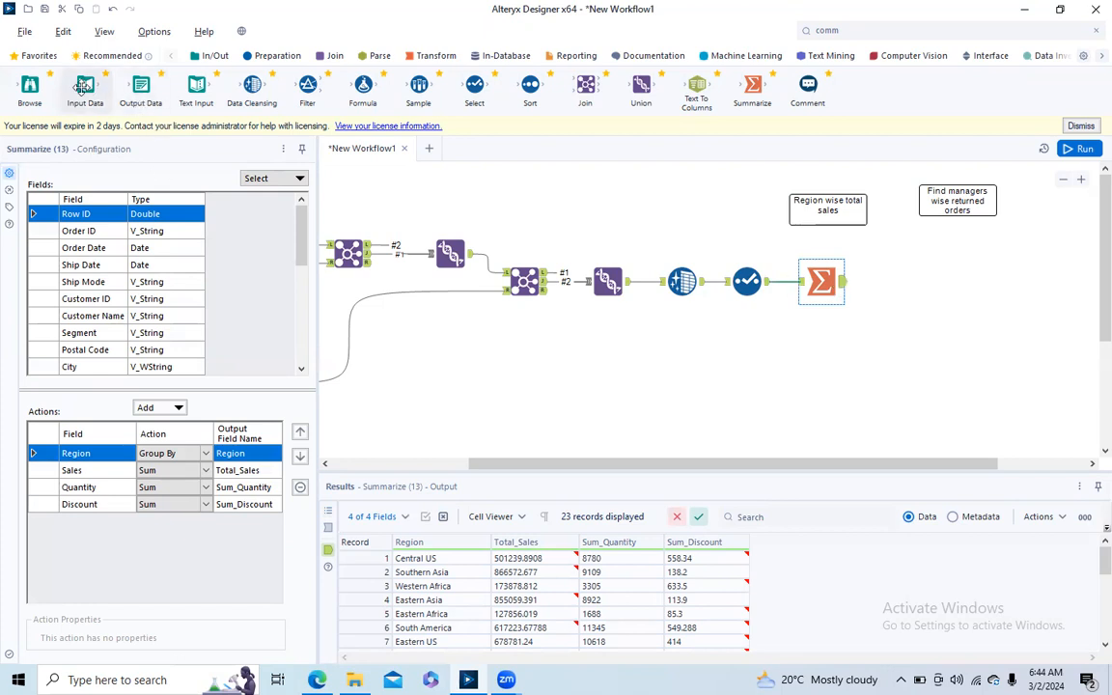
left_click_drag(29, 85, 886, 280)
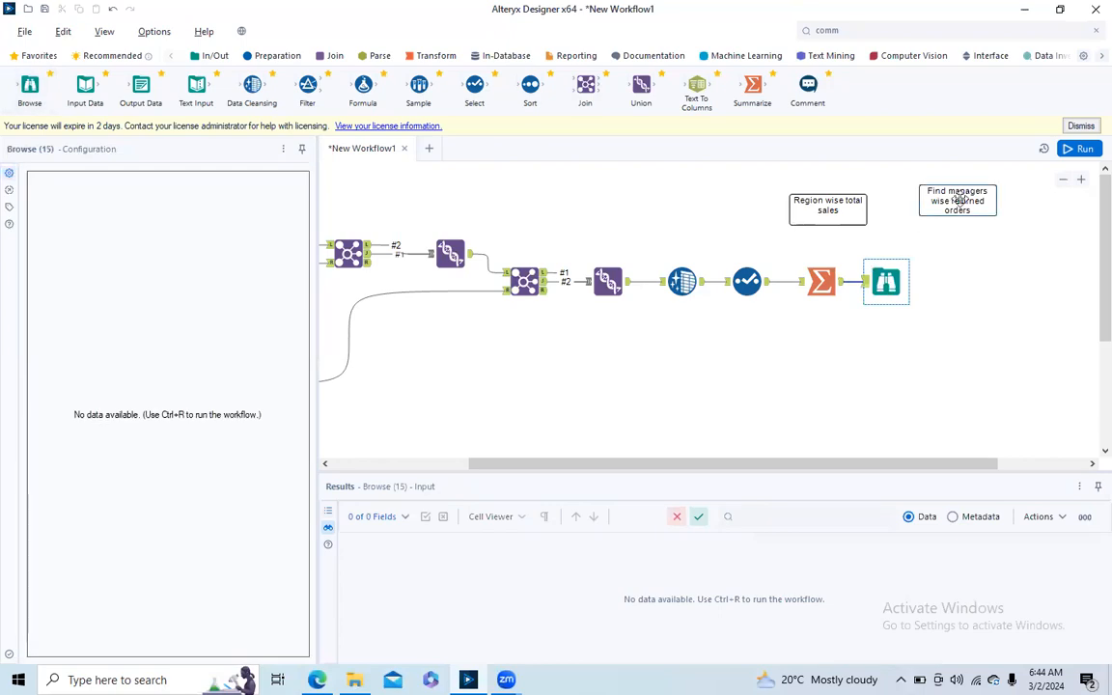
left_click_drag(924, 189, 614, 344)
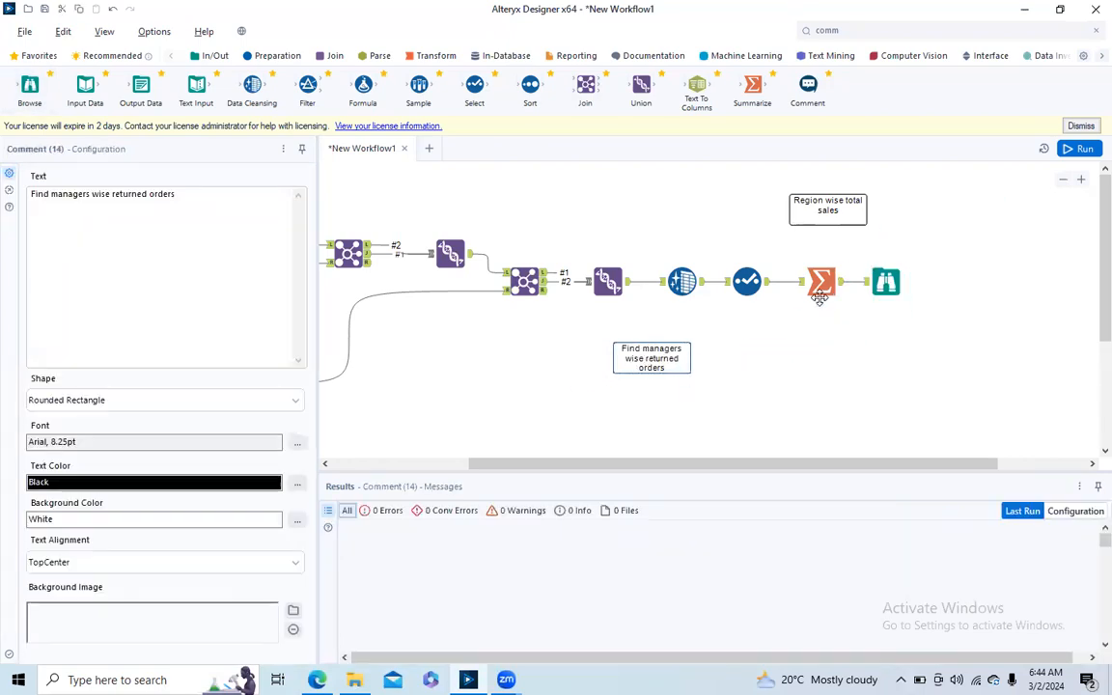
left_click_drag(647, 346, 703, 354)
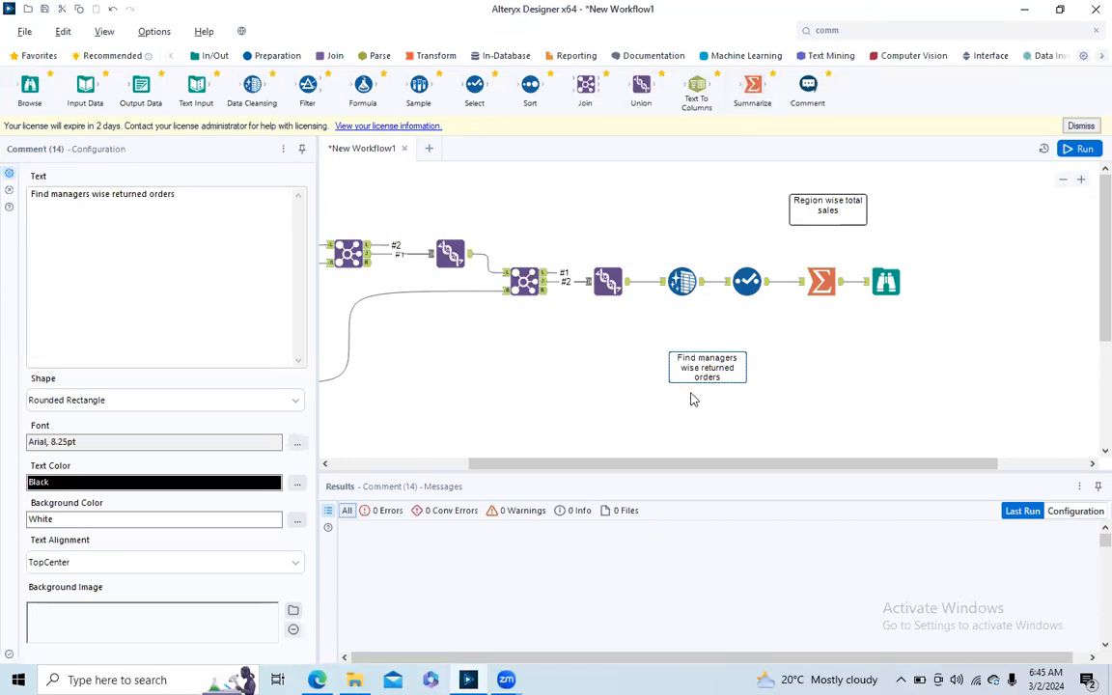
- Place a second Summarize tool beside the returned orders comment, connect it to the Select tool's output, and group it by Person
left_click_drag(752, 87, 812, 355)
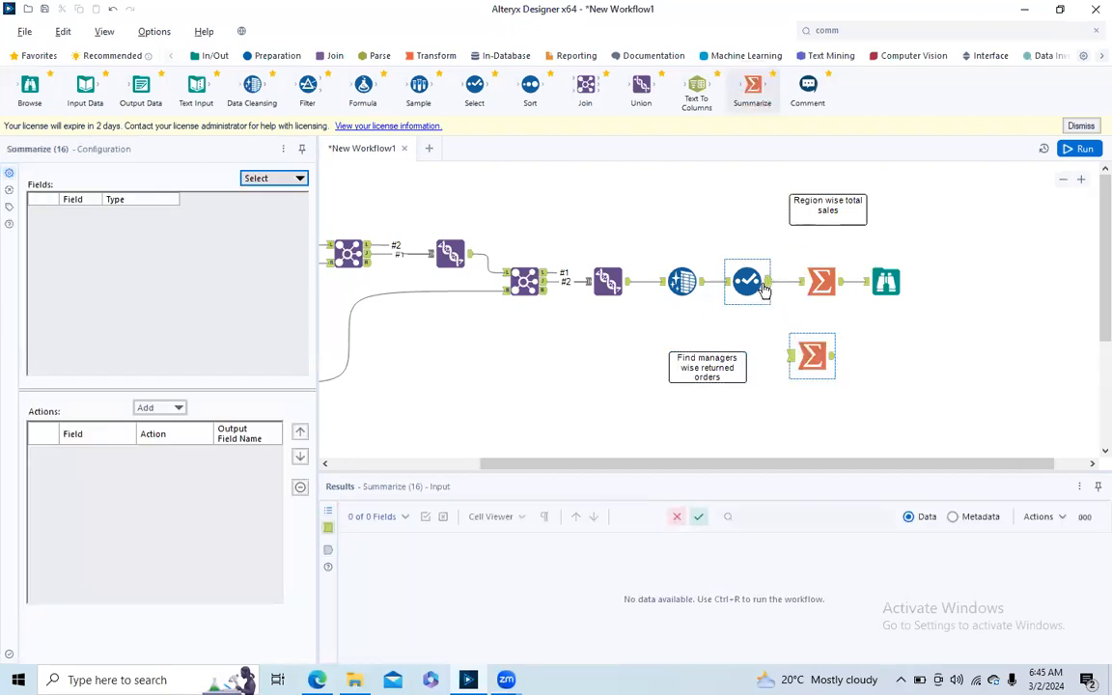
left_click_drag(767, 282, 791, 357)
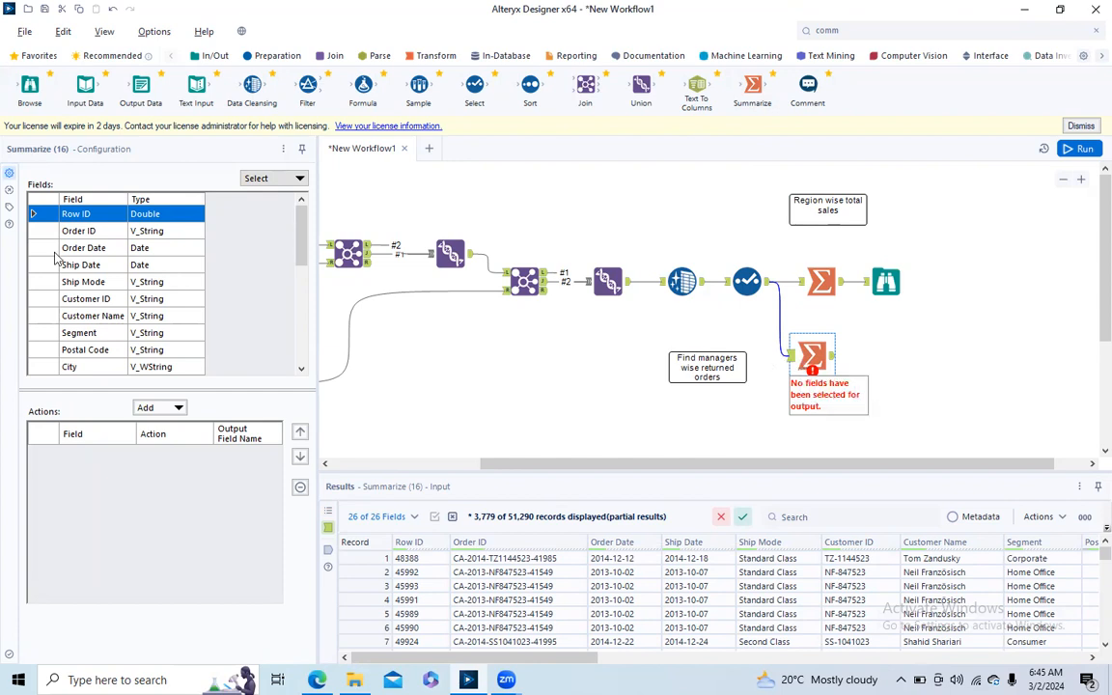
left_click_drag(301, 230, 300, 329)
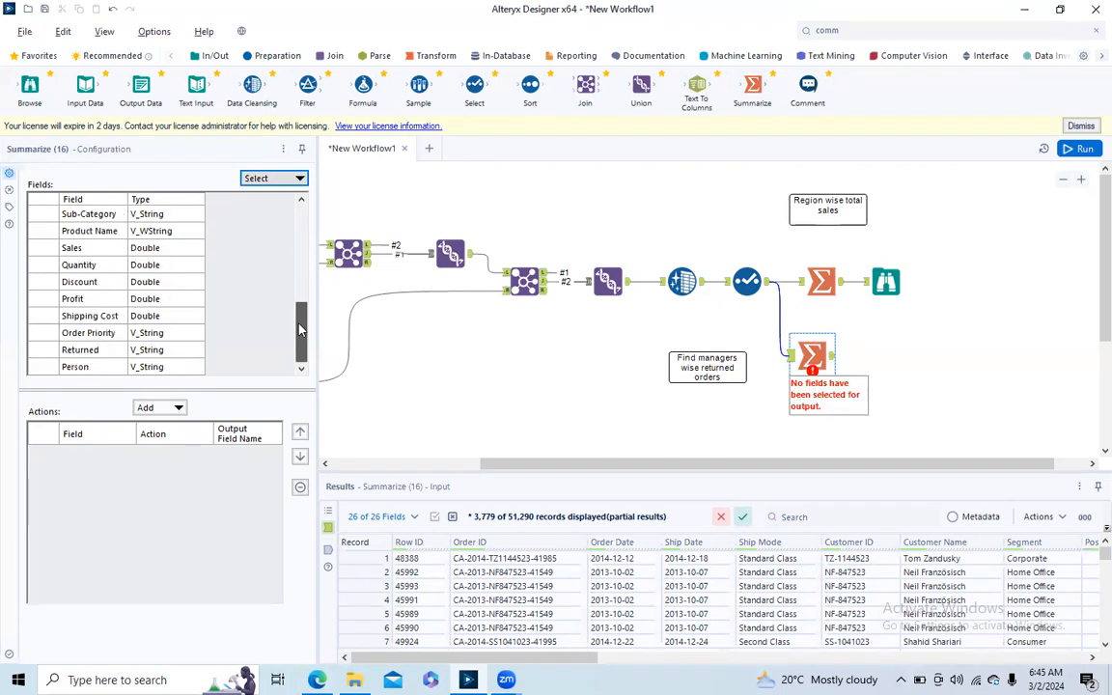
left_click(75, 367)
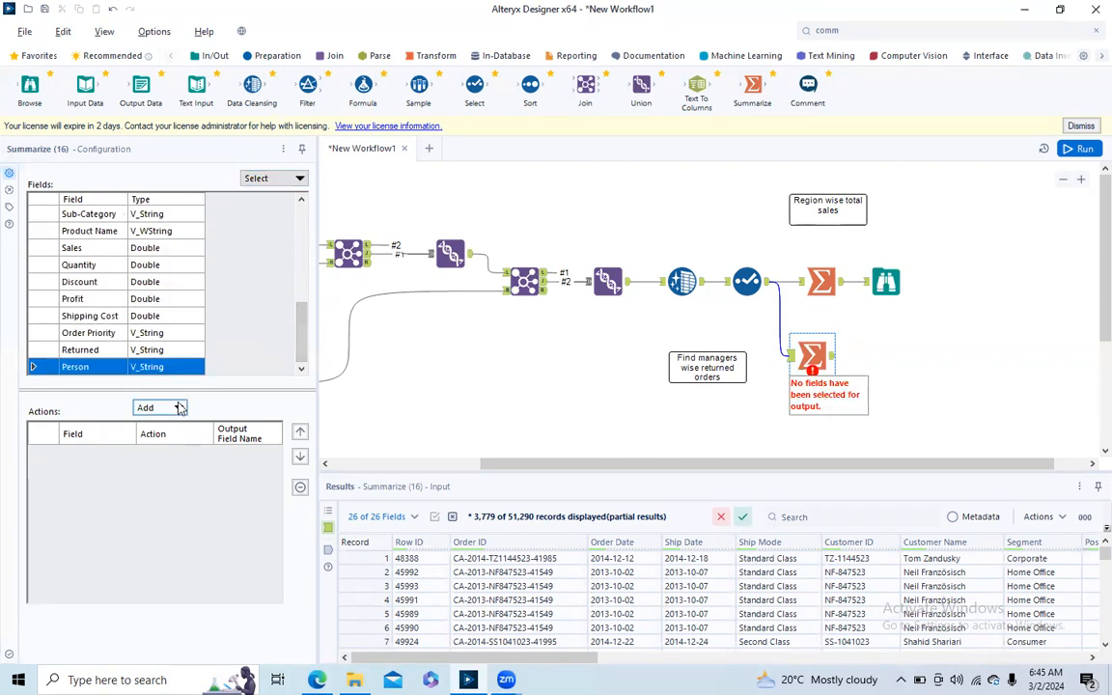
left_click(174, 407)
left_click(184, 394)
- Add a Count of Order ID to the second Summarize tool
left_click_drag(302, 332, 310, 241)
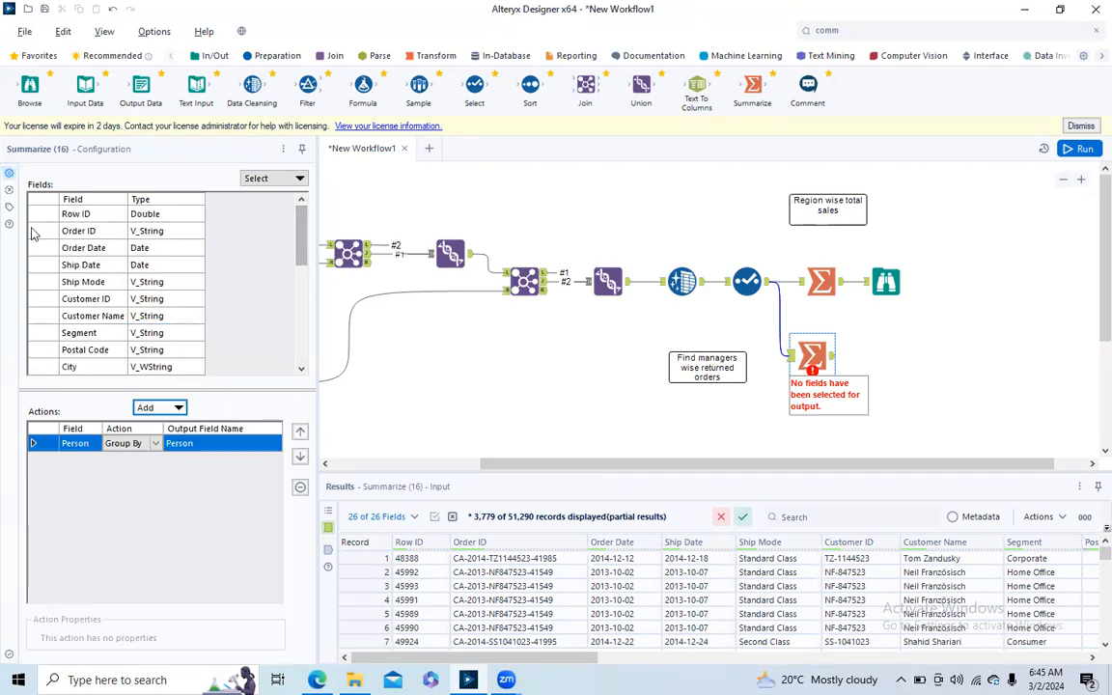
left_click(82, 231)
left_click(179, 408)
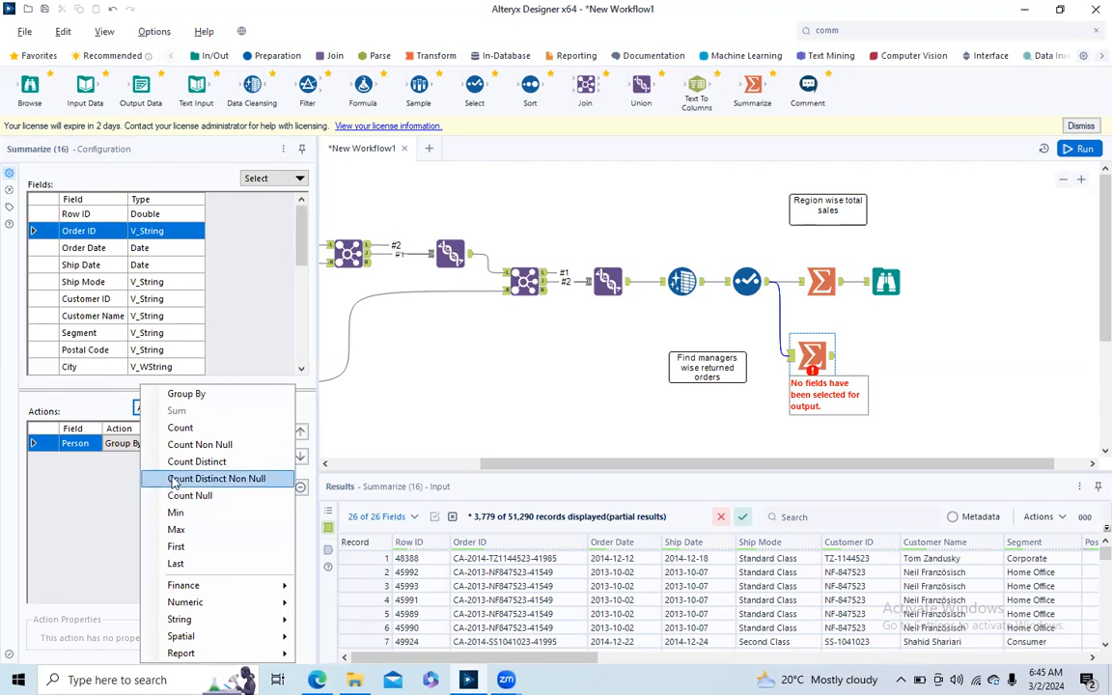
left_click(181, 428)
- Try Count Non Null as the action for Order ID, and return it to Count
left_click(155, 461)
left_click(156, 463)
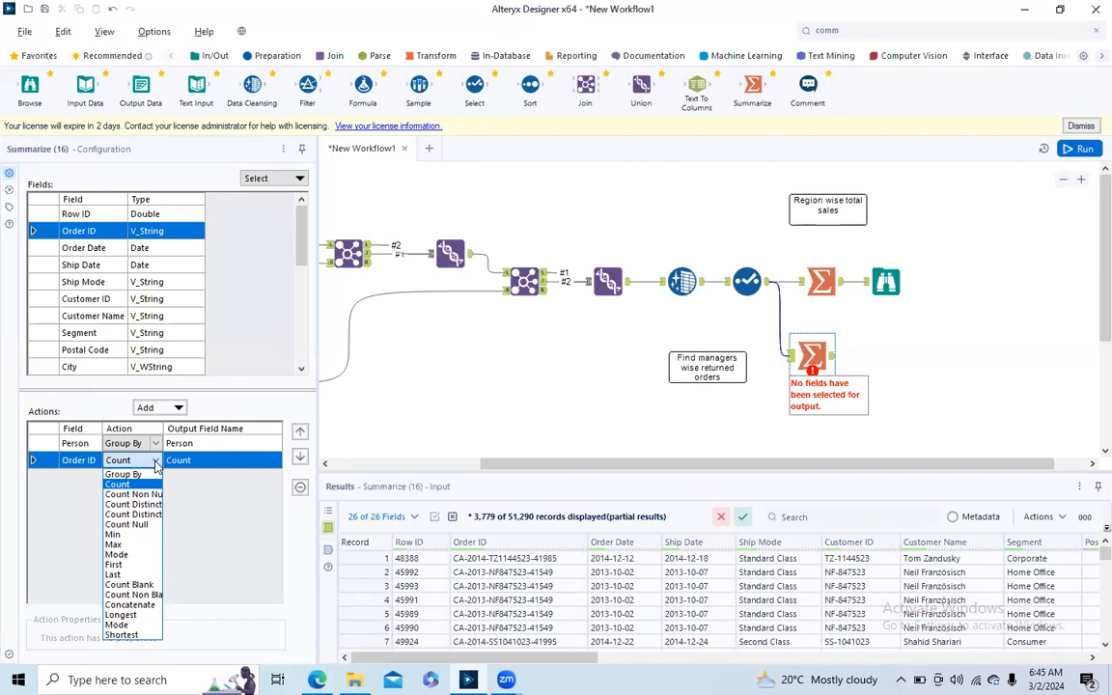
left_click(118, 496)
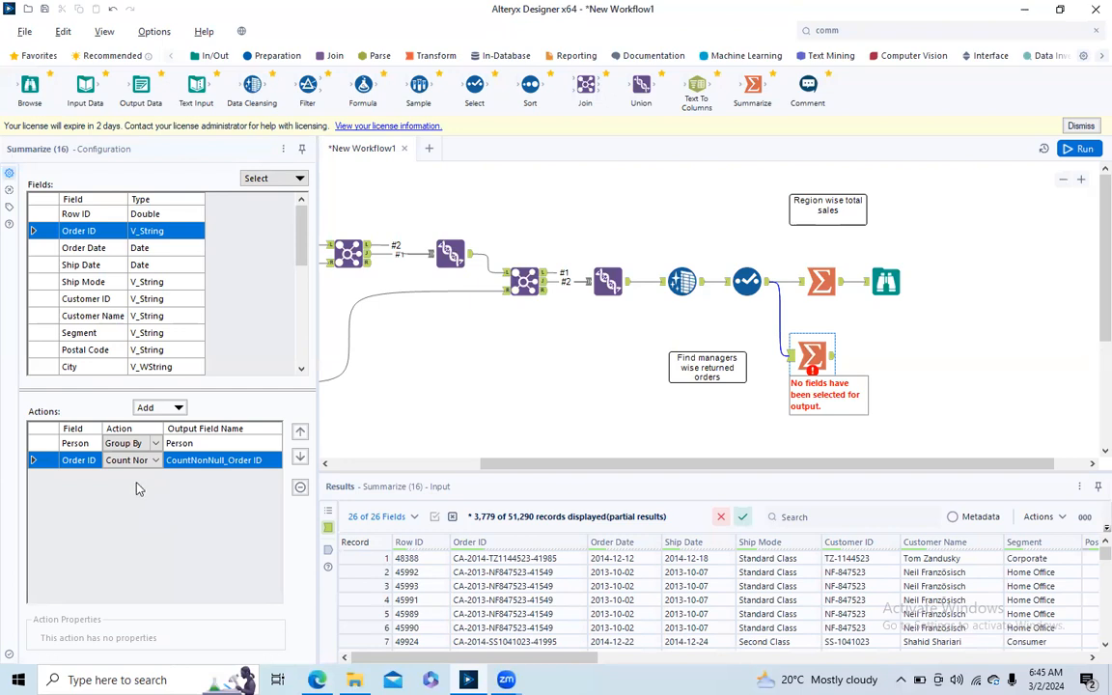
left_click(157, 460)
left_click(118, 483)
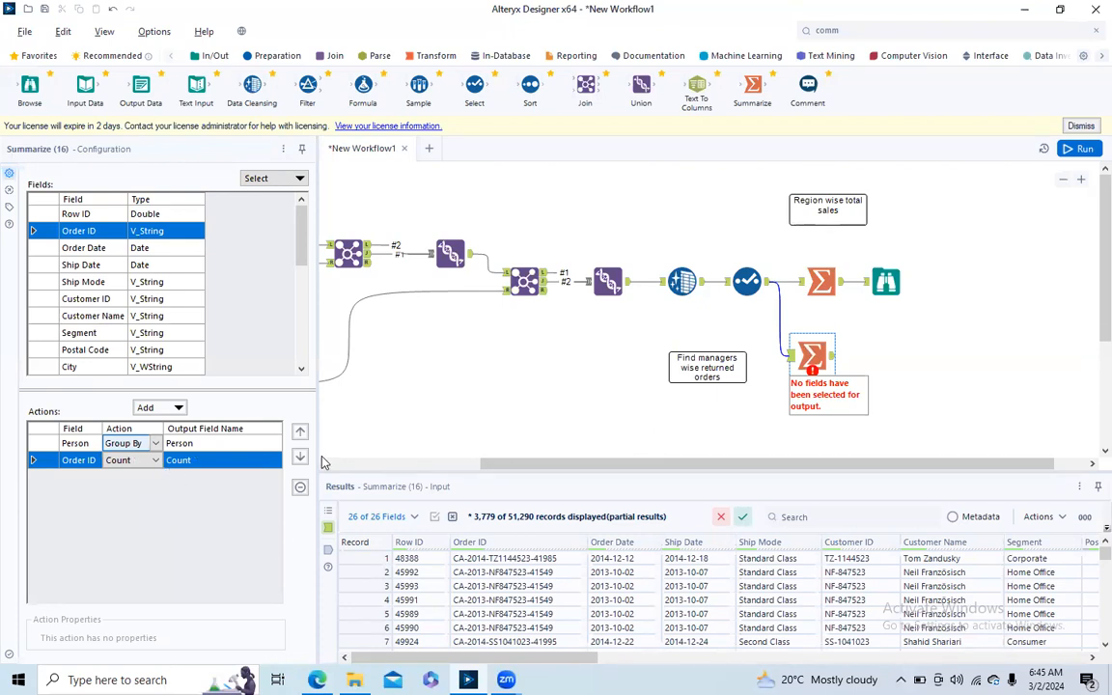
- Add a Group By on the Returned field to the second Summarize tool
left_click_drag(297, 214, 300, 316)
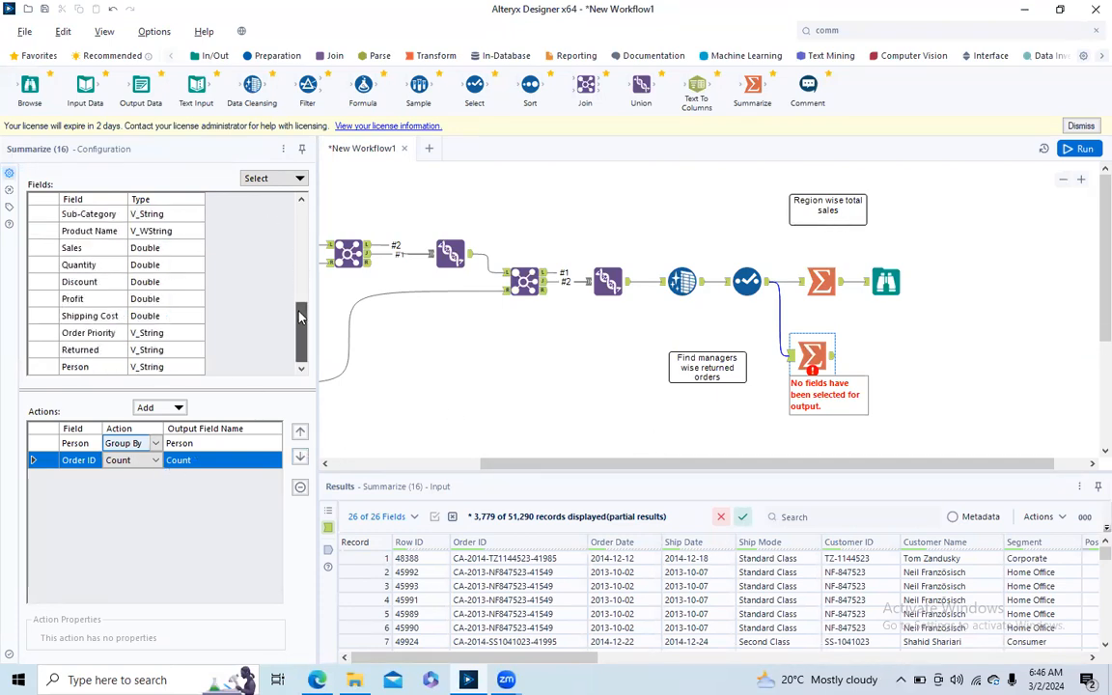
left_click(42, 351)
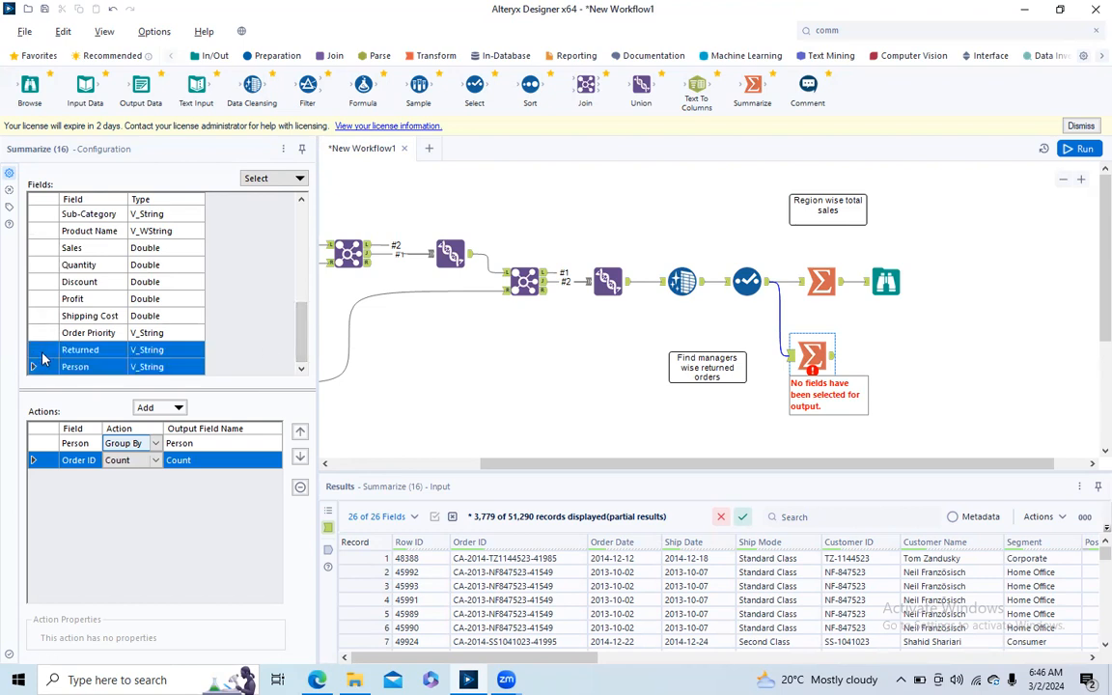
left_click(164, 408)
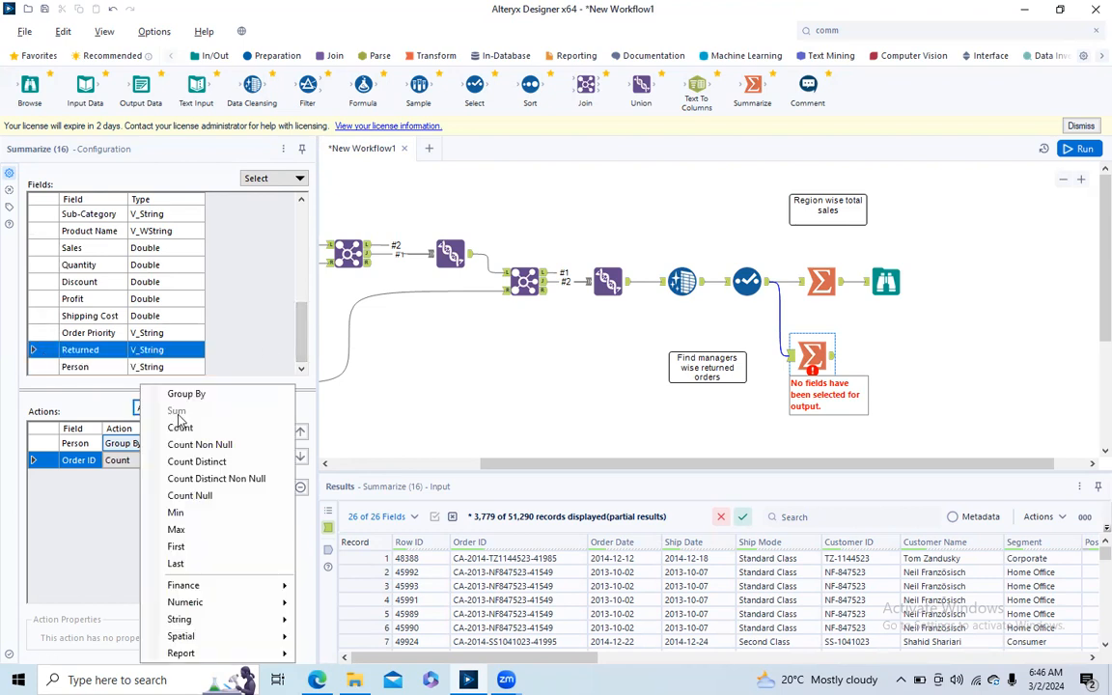
left_click(187, 394)
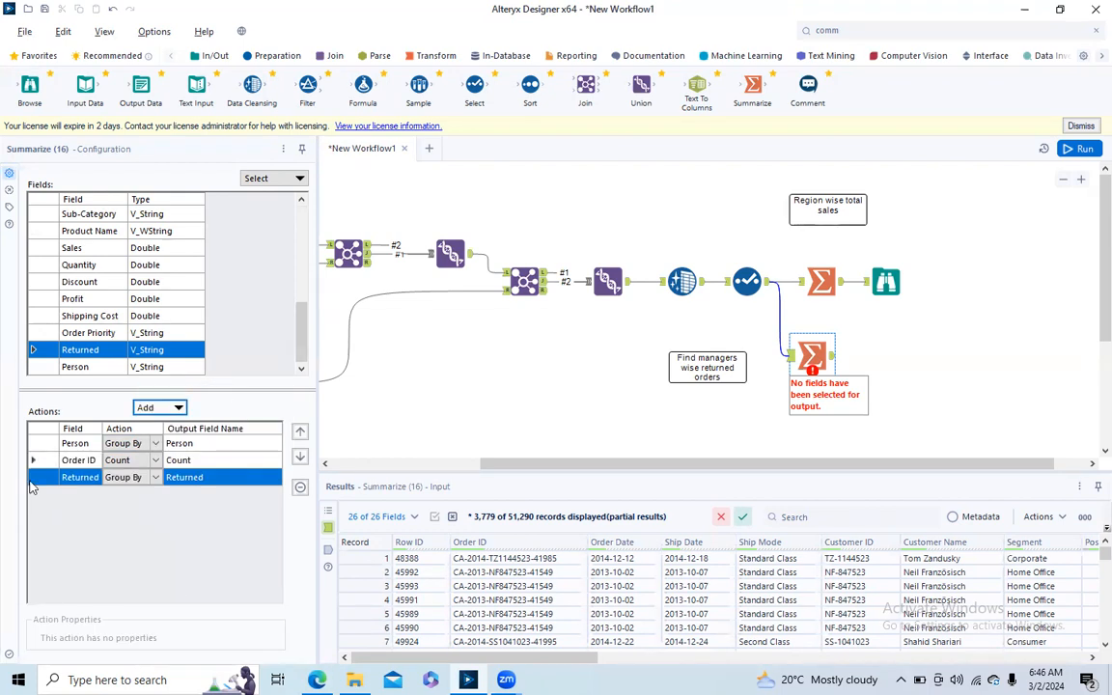
- Move the Returned grouping above the Order ID count, run the workflow and review the second Summarize tool's output
left_click(300, 434)
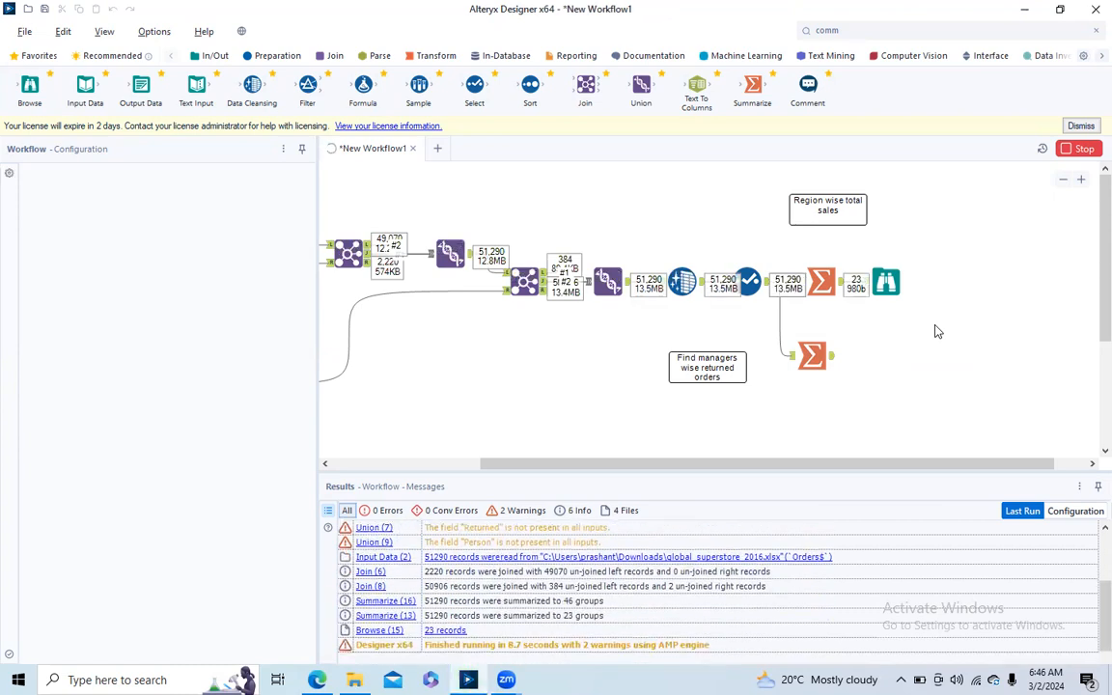
left_click(814, 359)
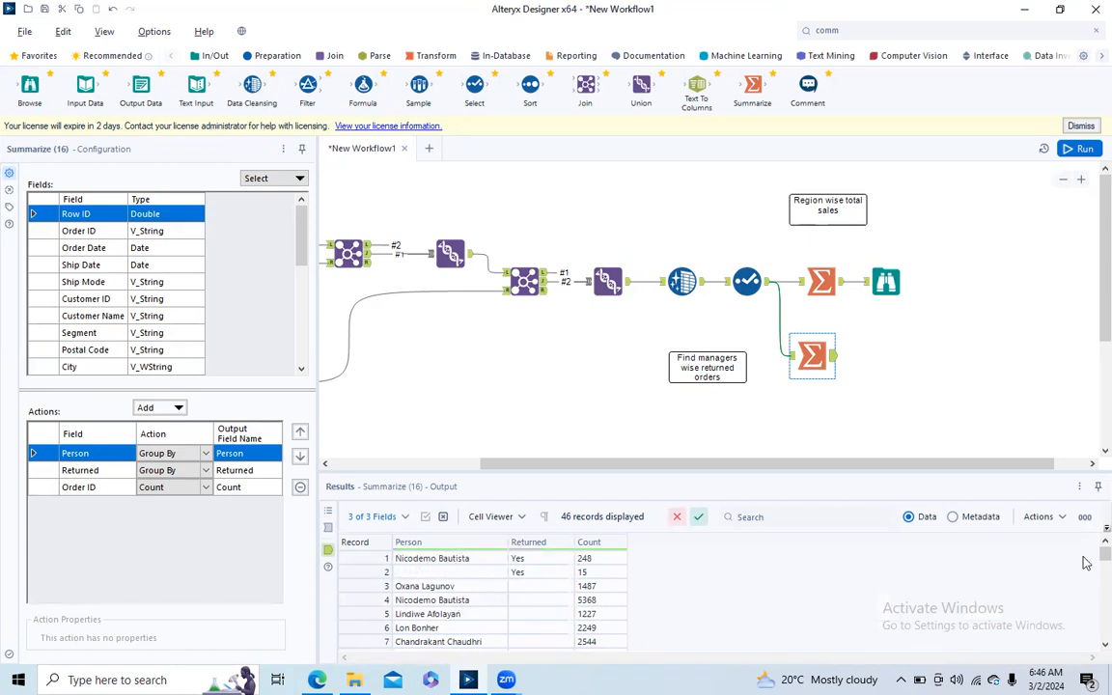
left_click_drag(1091, 555, 981, 484)
mouse_move(1087, 558)
left_mouse_down()
mouse_move(1090, 645)
mouse_move(1089, 549)
left_mouse_up()
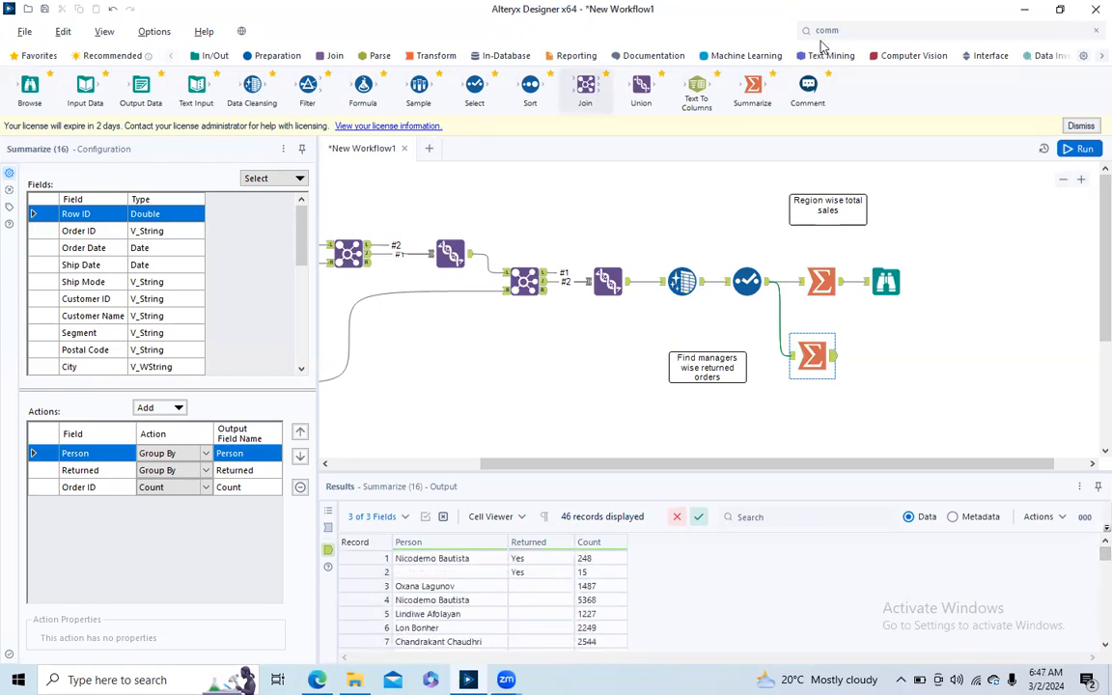
- Add a Cross Tab after the second Summarize, grouped by Person, with Returned as column headers and Count as values aggregated by Sum
left_click(418, 56)
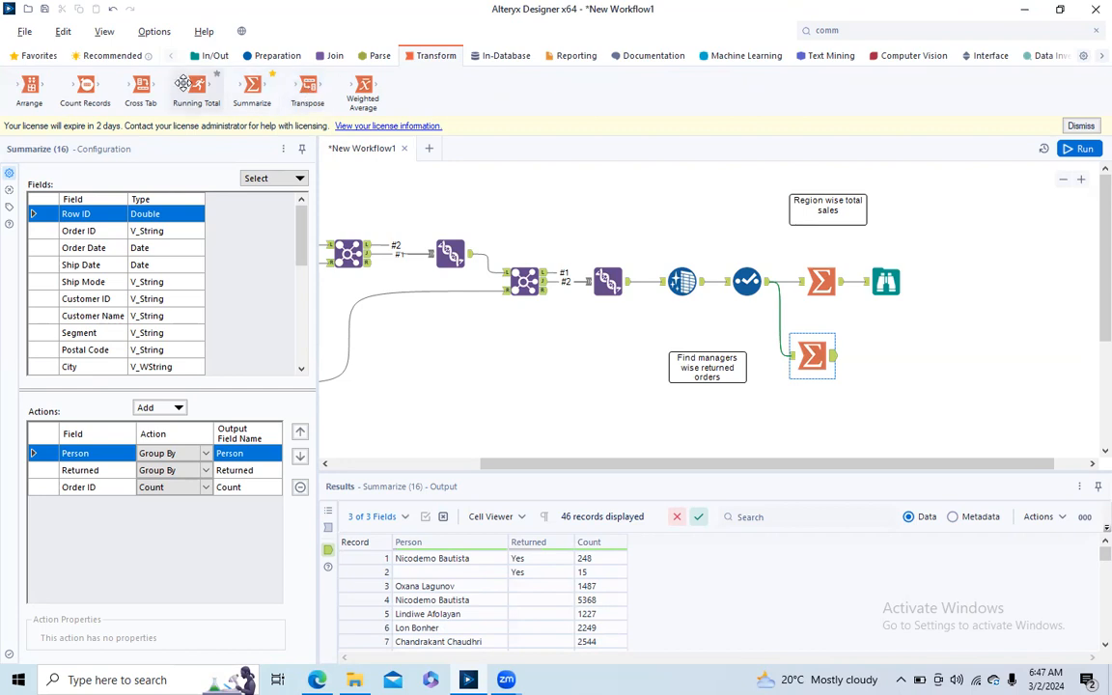
left_click_drag(140, 89, 884, 357)
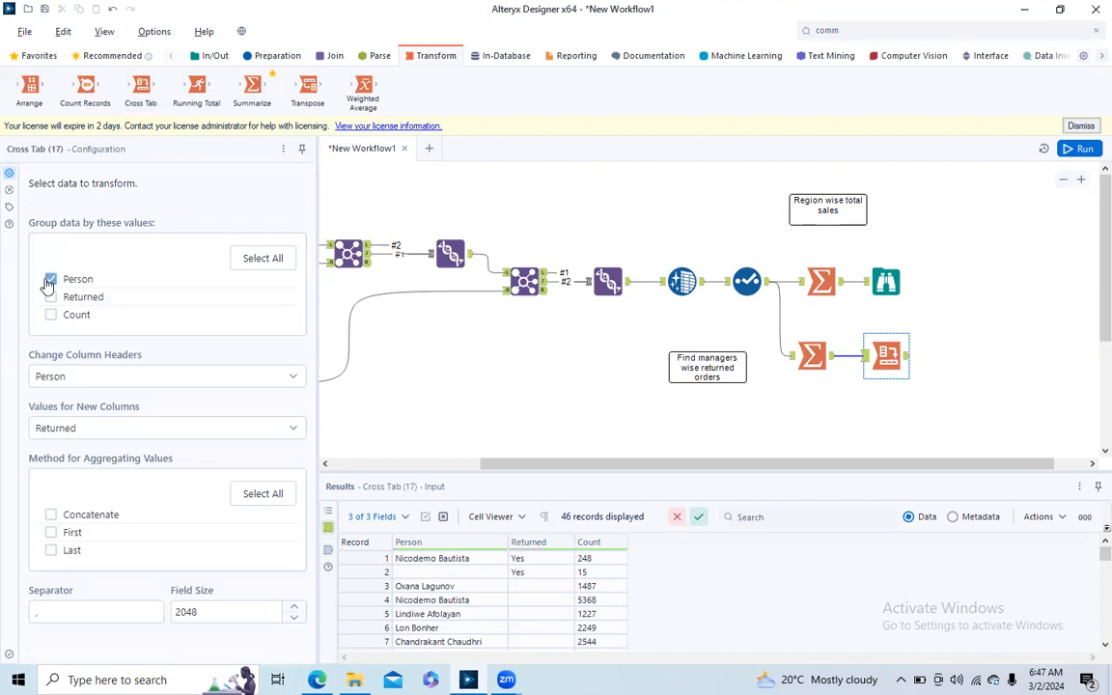
left_click(218, 382)
left_click(158, 431)
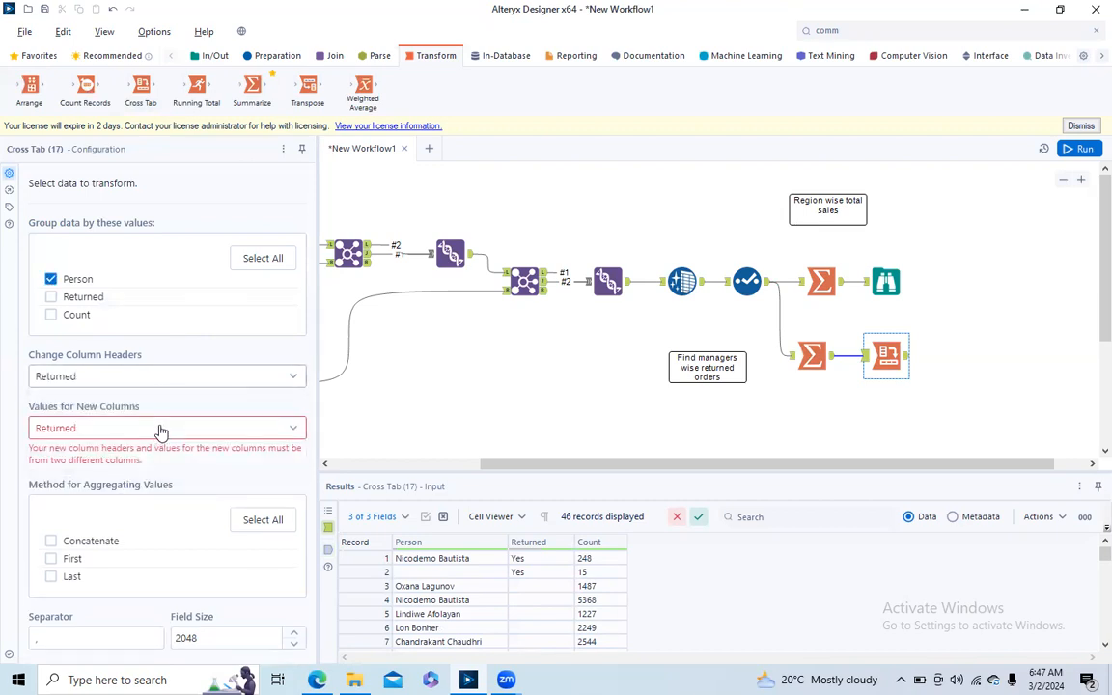
left_click(286, 431)
left_click(135, 504)
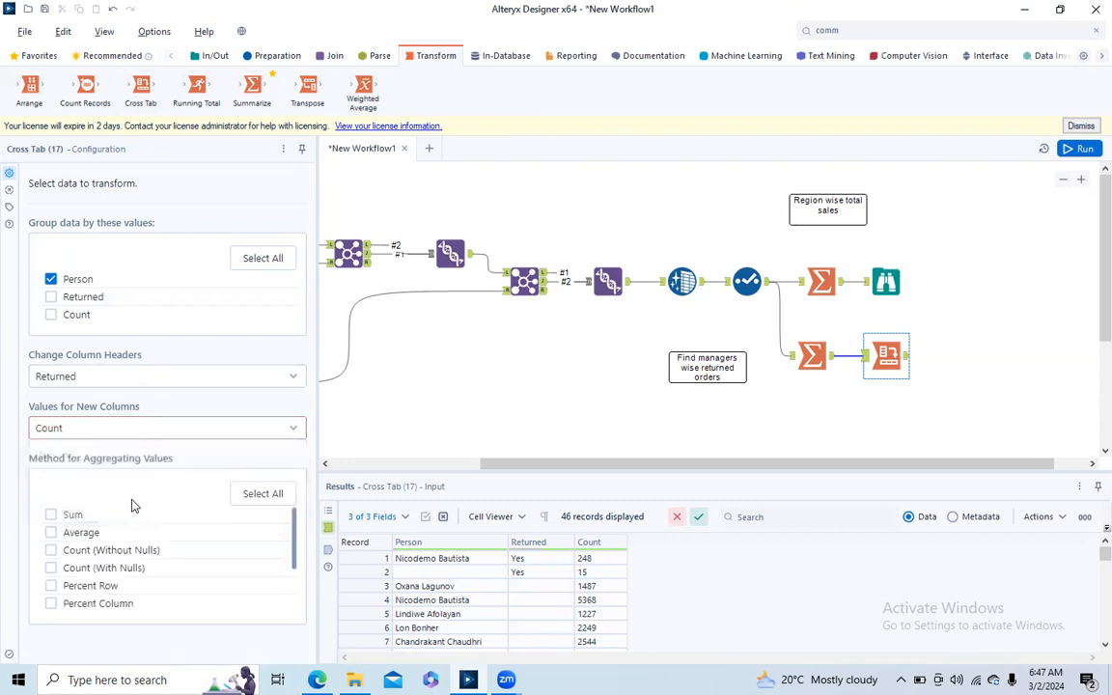
left_click(49, 517)
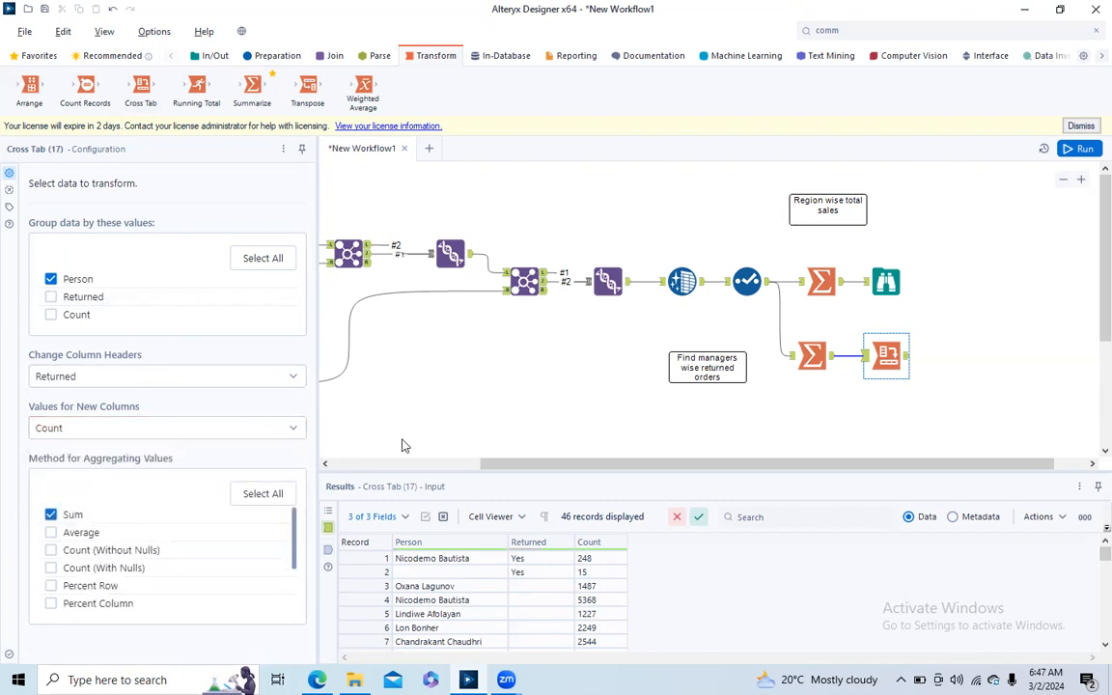
- Run the workflow, dismiss the completion message and open the Cross Tab tool's output
left_click(1078, 149)
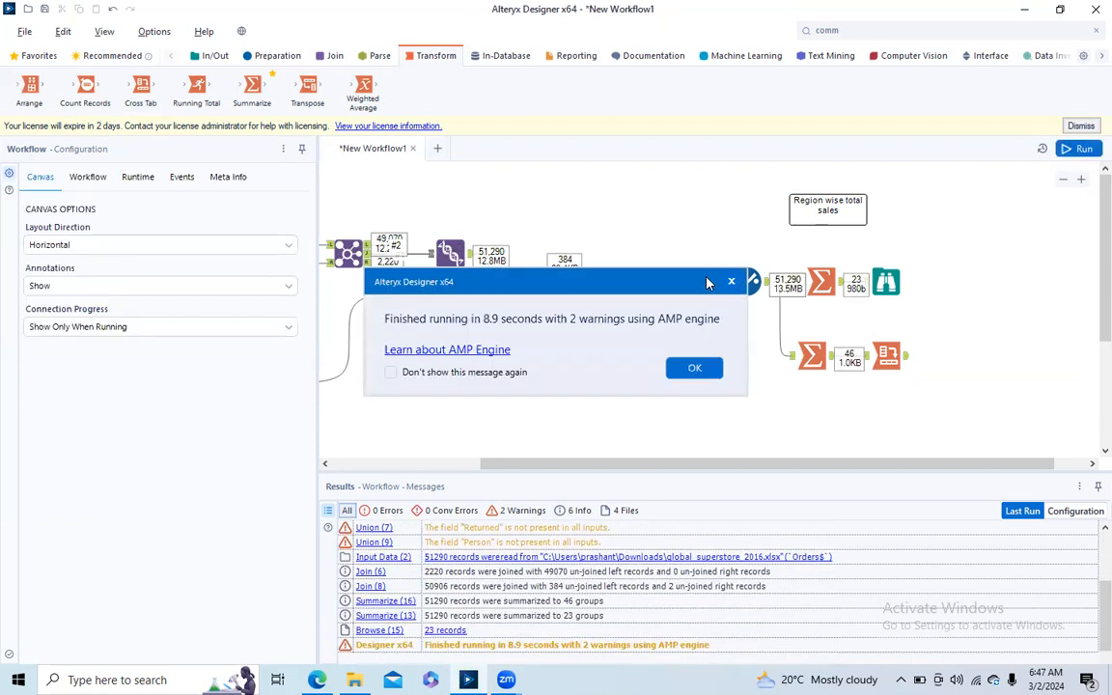
left_click(732, 284)
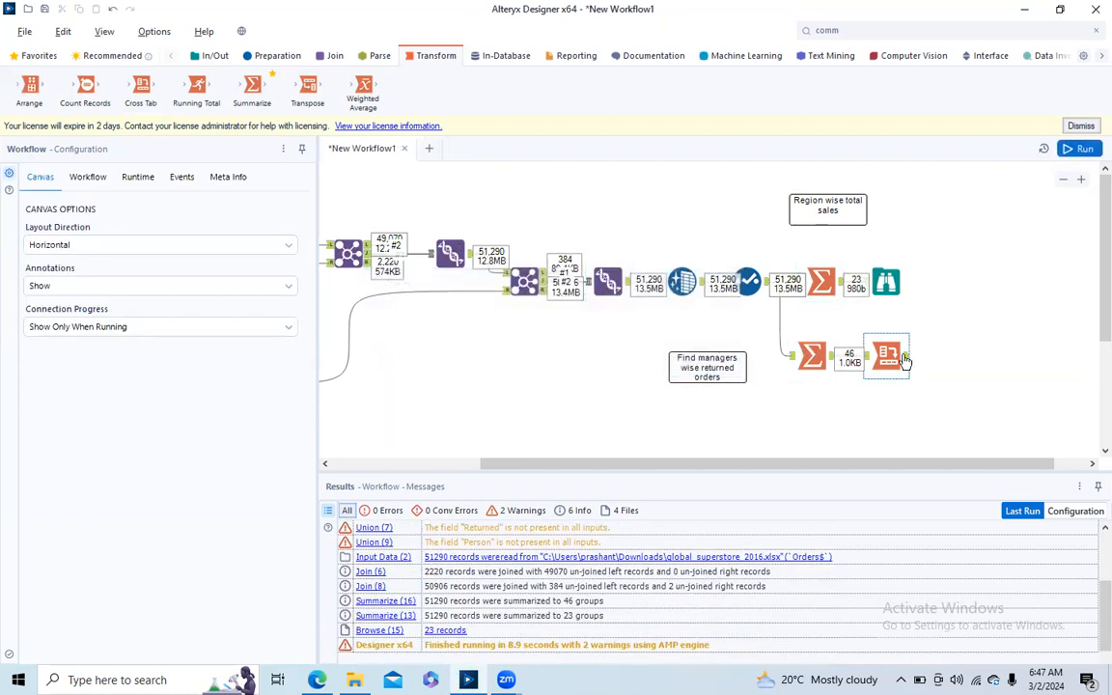
left_click(908, 364)
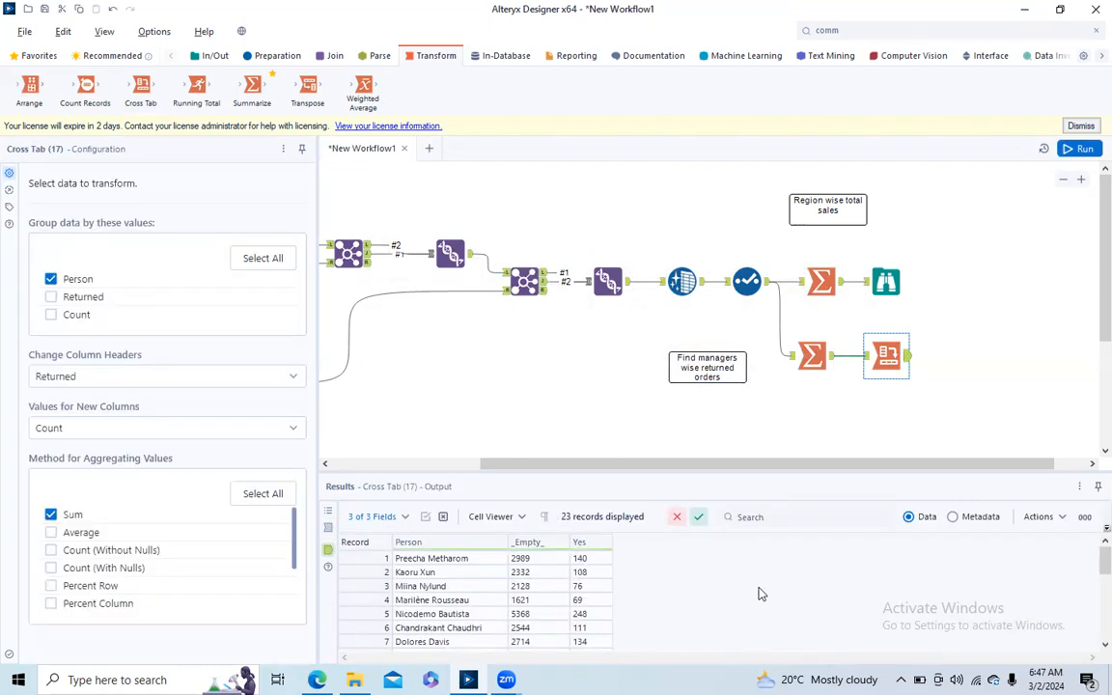
- Search the tools for "container" and place a Tool Container beside the region sales Browse tool
left_click(844, 31)
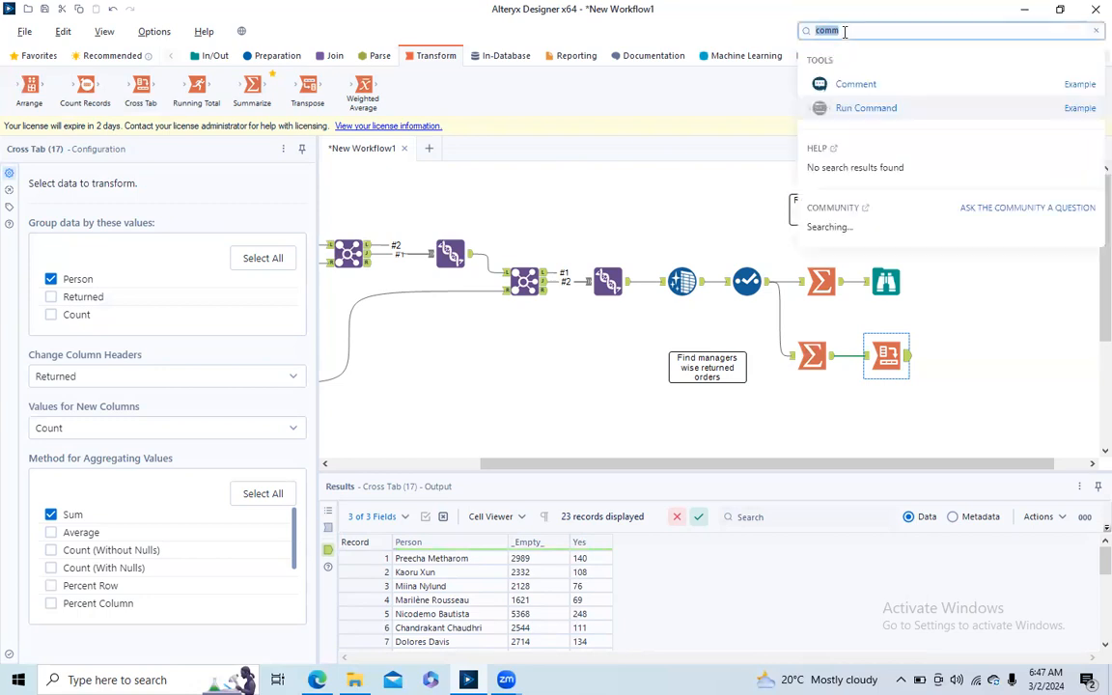
type("co")
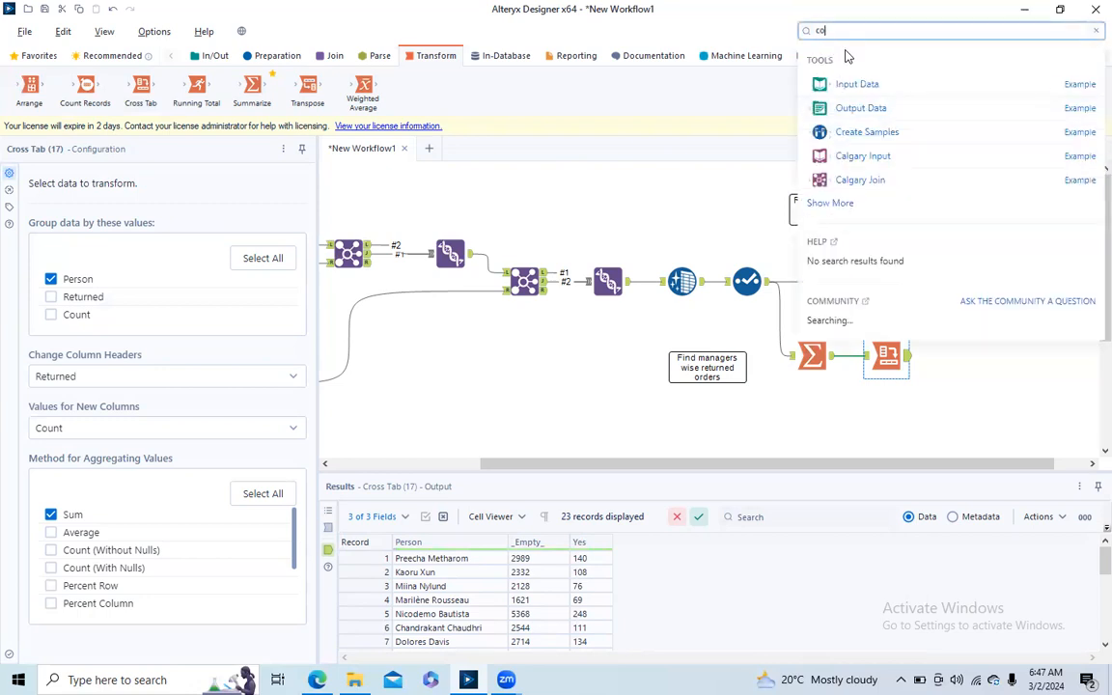
type("ntainer")
left_click_drag(855, 84, 932, 250)
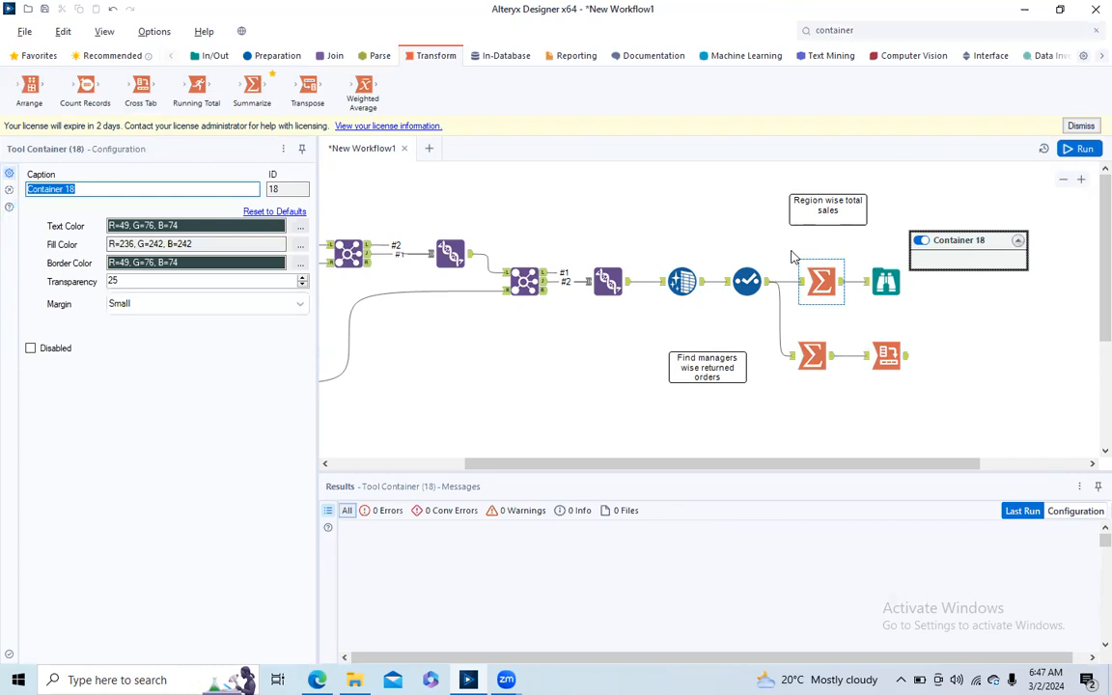
- Move the region sales Summarize, Browse and comment into the container, align them in it, and disable the container
left_click_drag(784, 257, 928, 307)
left_click_drag(819, 281, 911, 259)
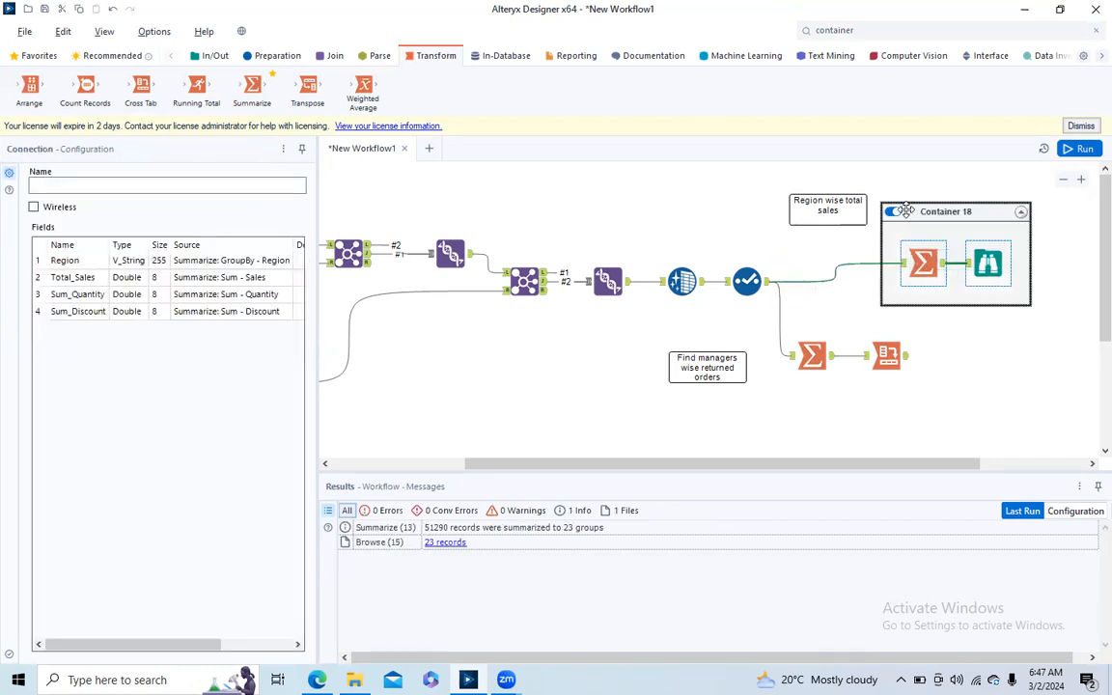
left_click_drag(816, 198, 933, 224)
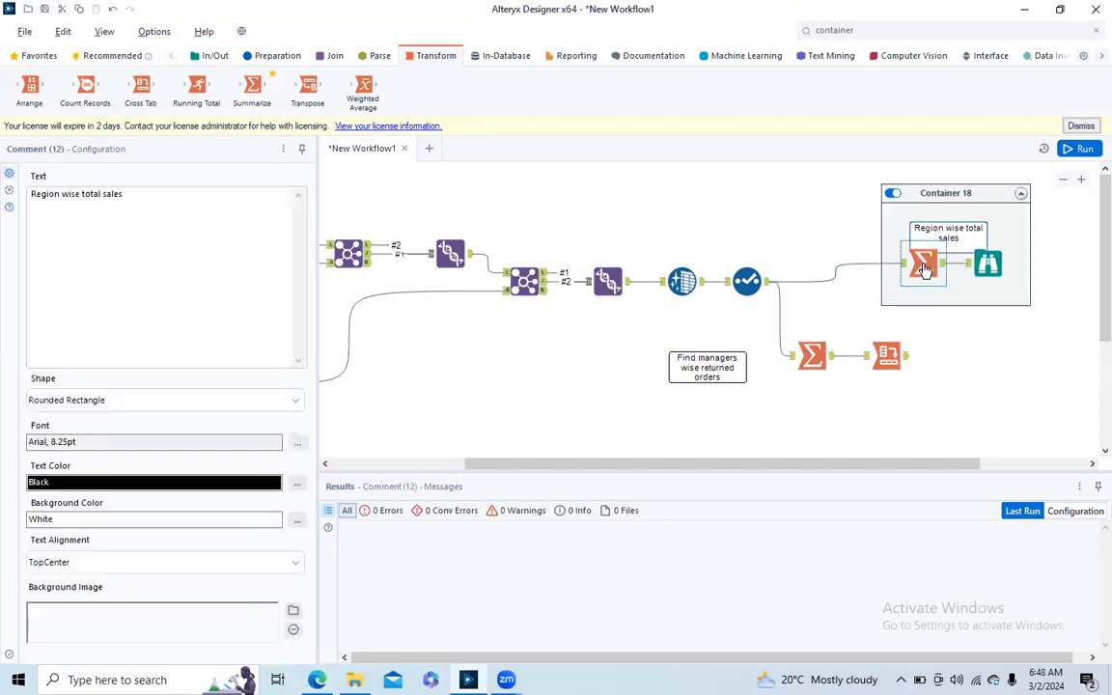
left_click_drag(919, 268, 922, 280)
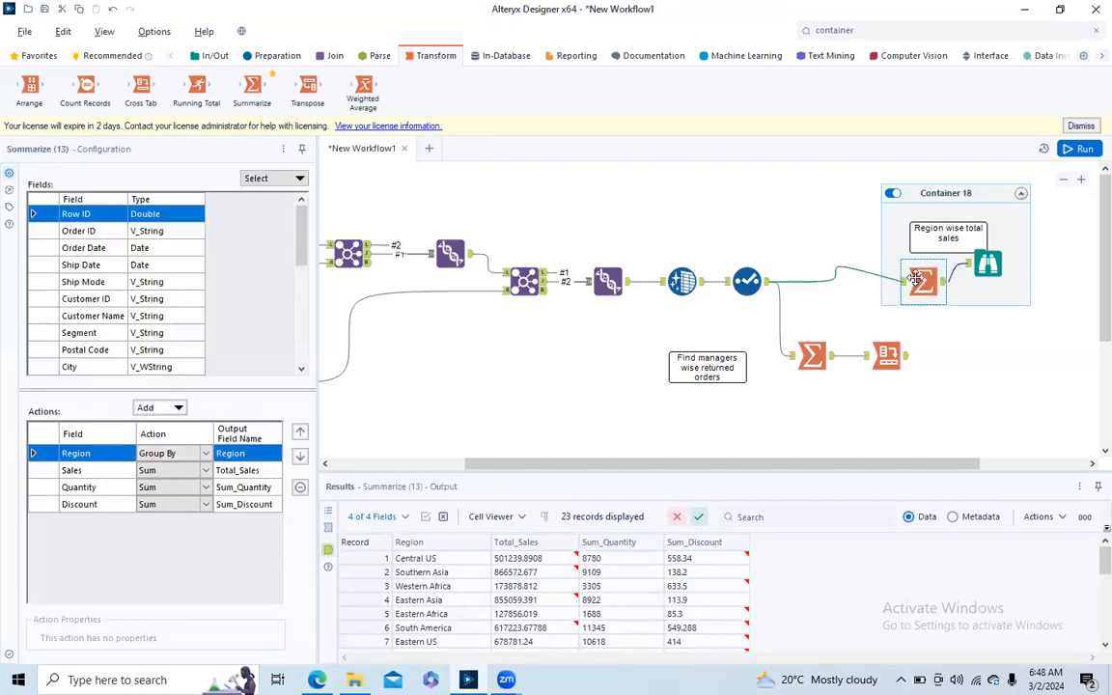
left_click(986, 270)
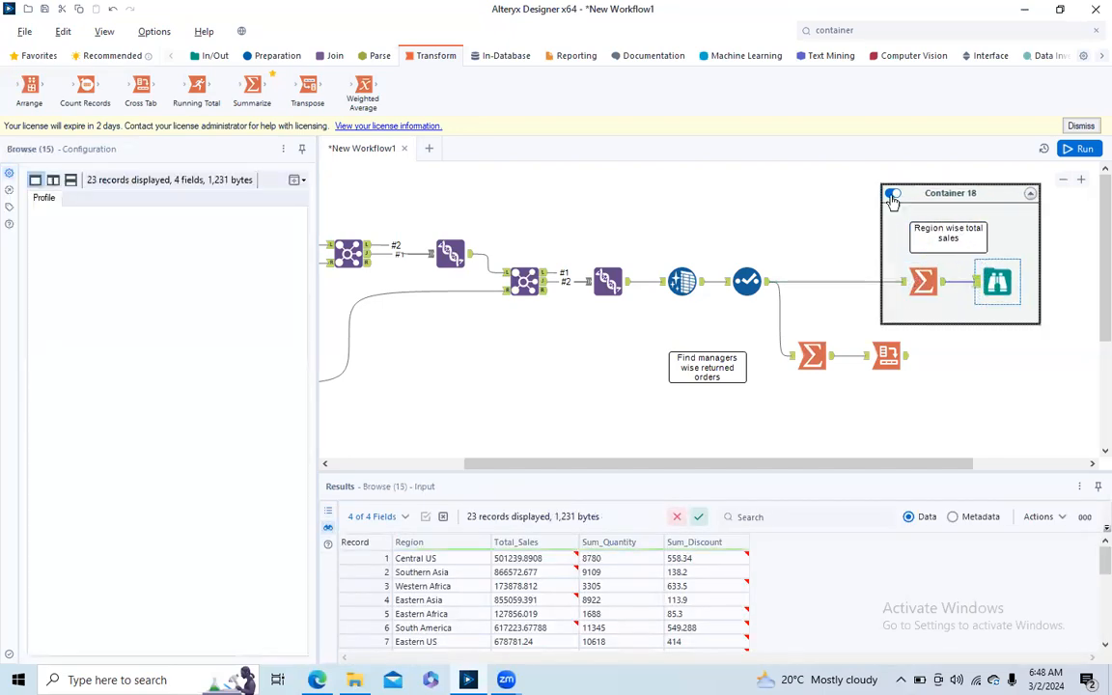
left_click(889, 194)
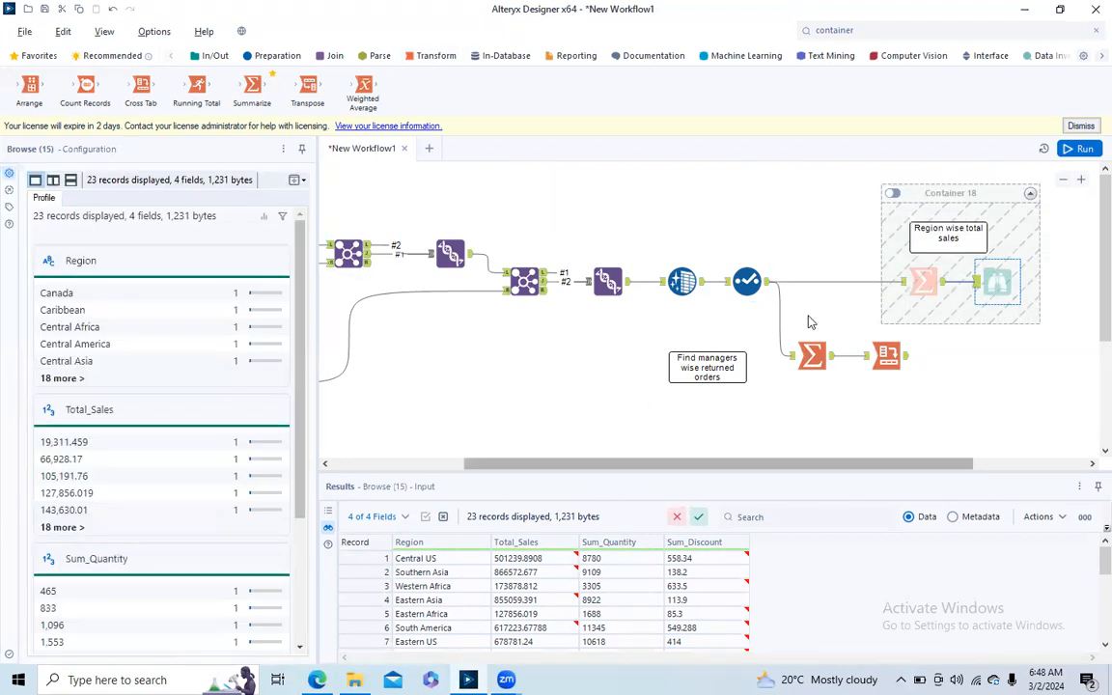
- Cache and run the workflow up to the Select tool, and dismiss the completion message
left_click(747, 280)
right_click(751, 284)
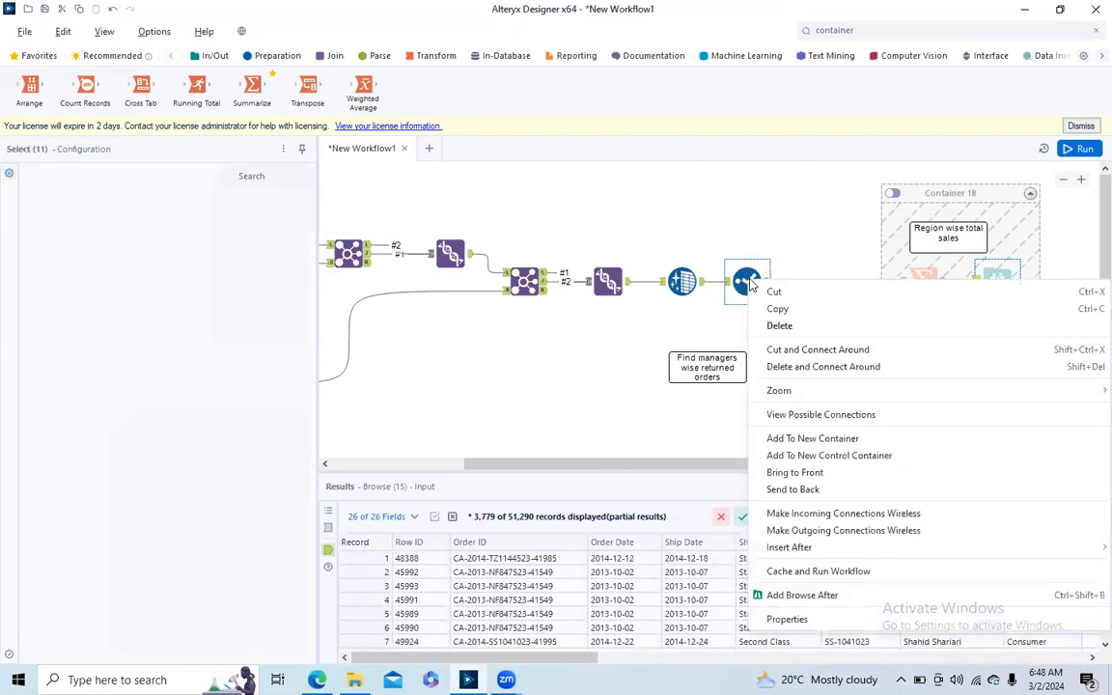
left_click(809, 572)
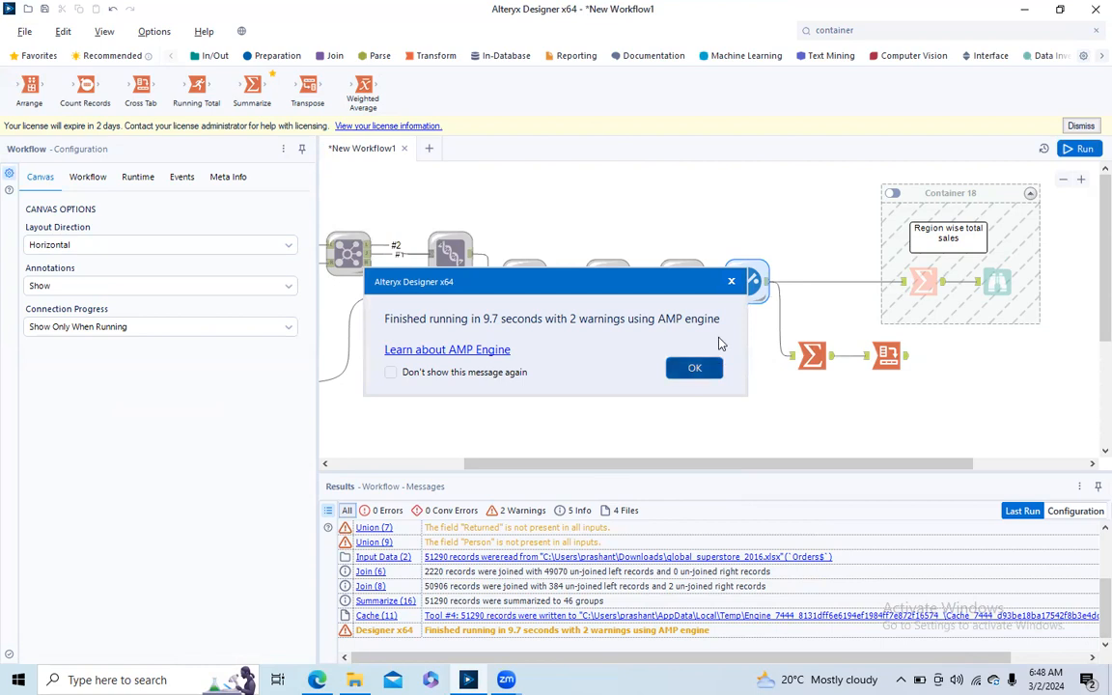
left_click(697, 365)
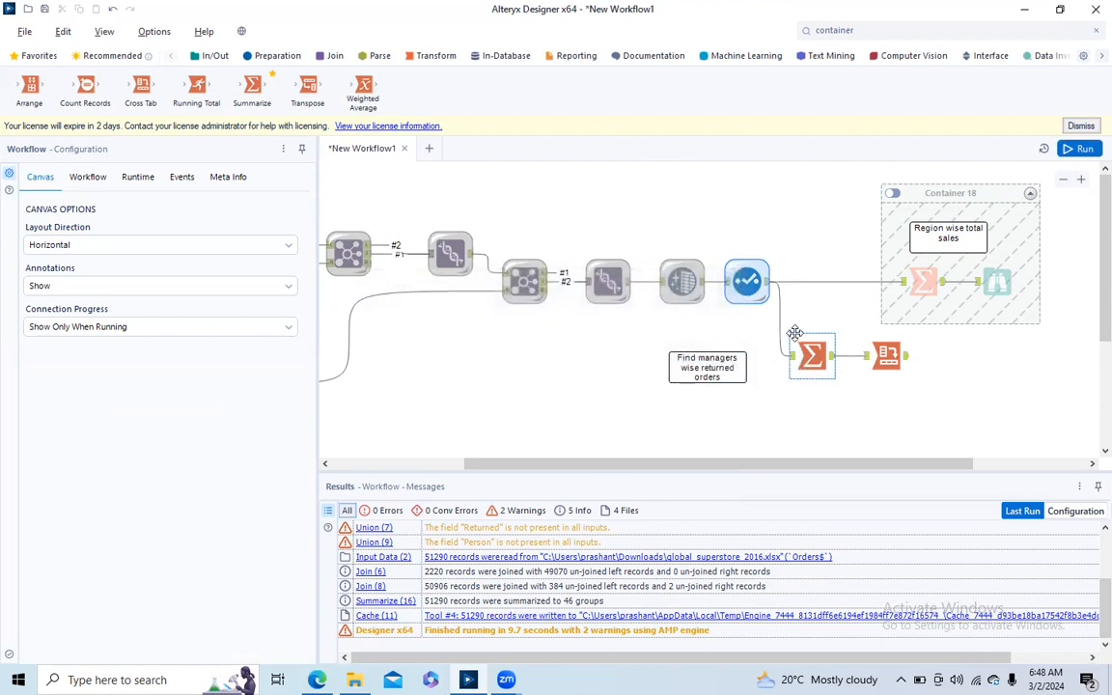
- Shift the second Summarize, the Cross Tab and the returned orders comment further from the Select tool, below the container
left_click_drag(797, 326, 946, 389)
left_click_drag(813, 359, 868, 387)
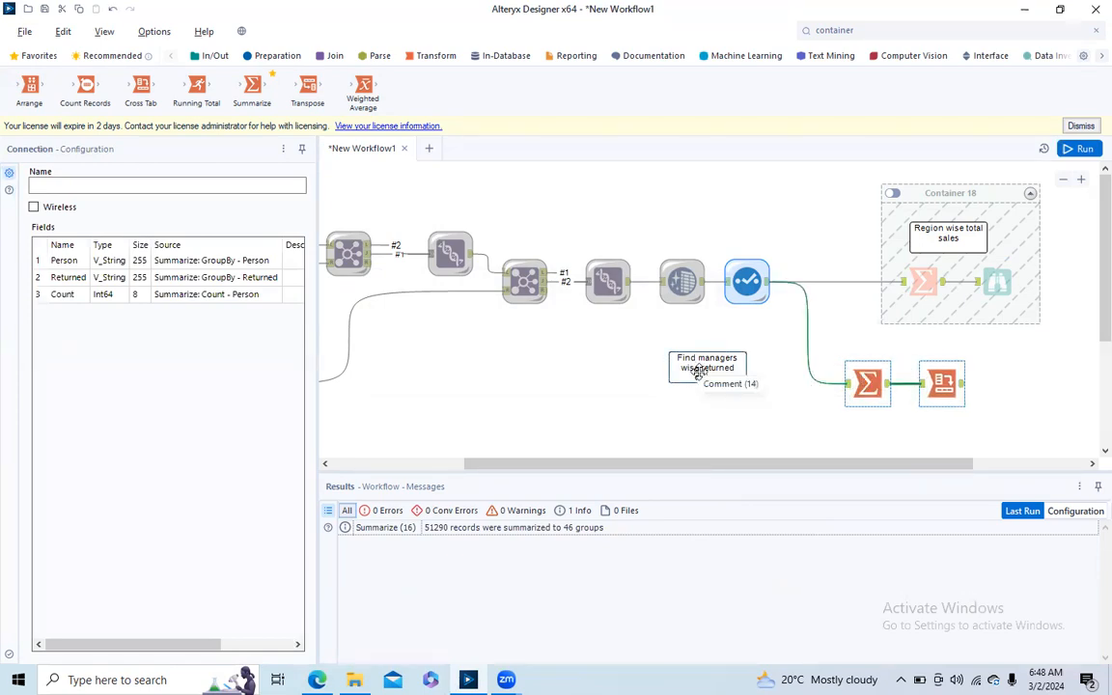
left_click_drag(699, 373, 757, 399)
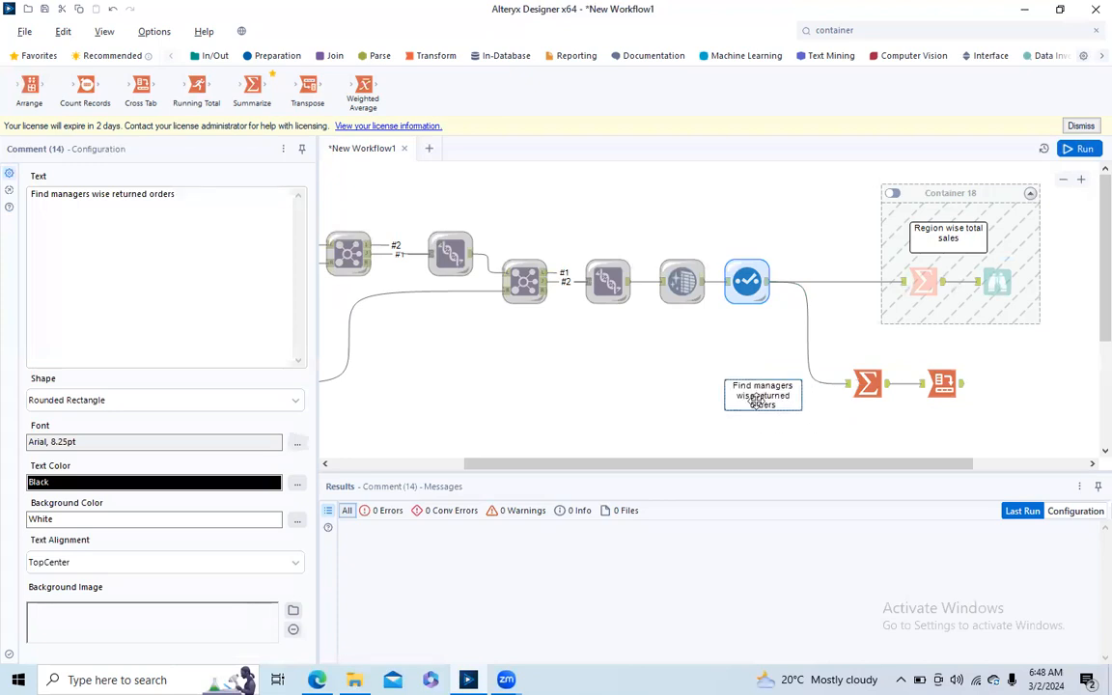
- Examine the Cross Tab tool's output records of returned and non-returned order counts per person
left_click(868, 385)
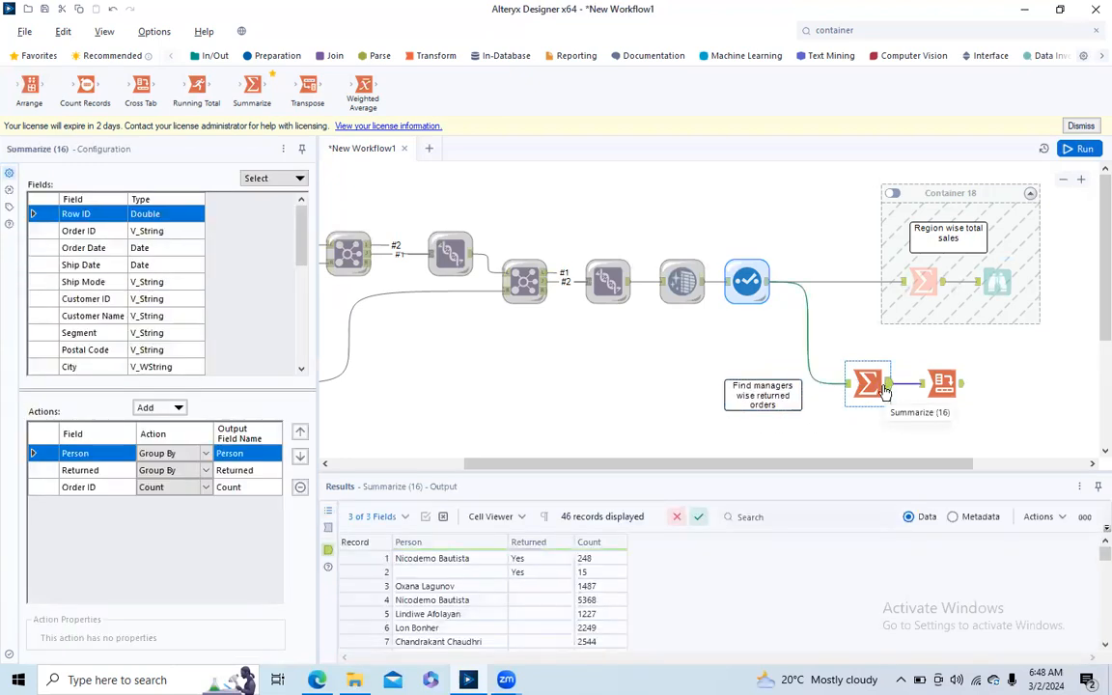
left_click(944, 386, "ctrl")
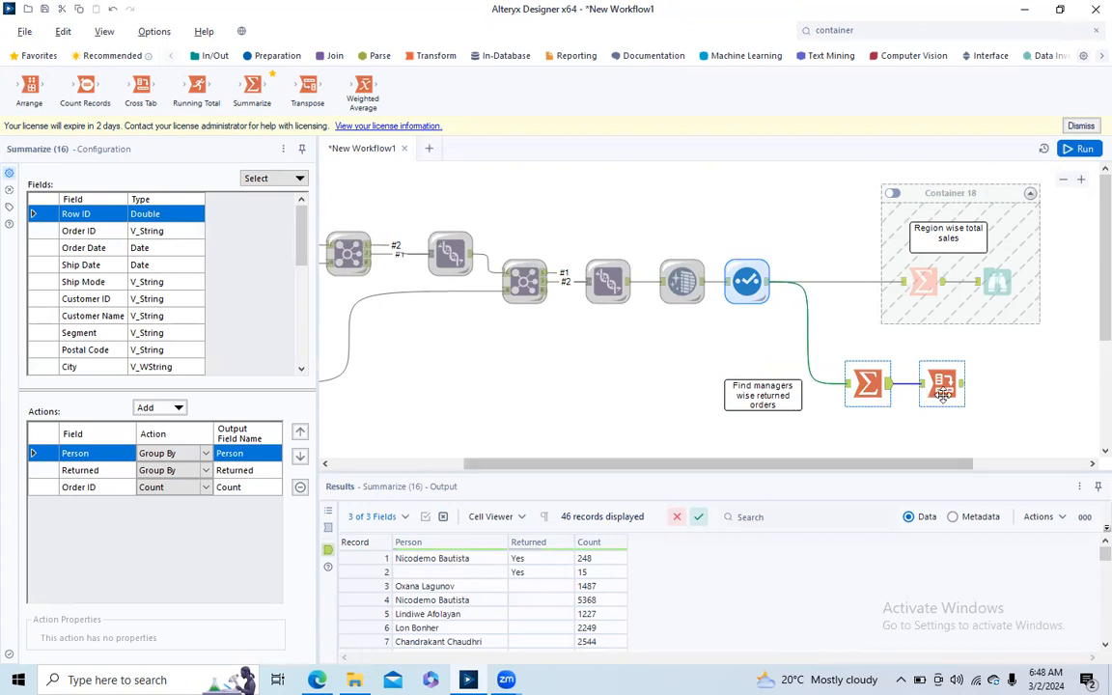
left_click(963, 393)
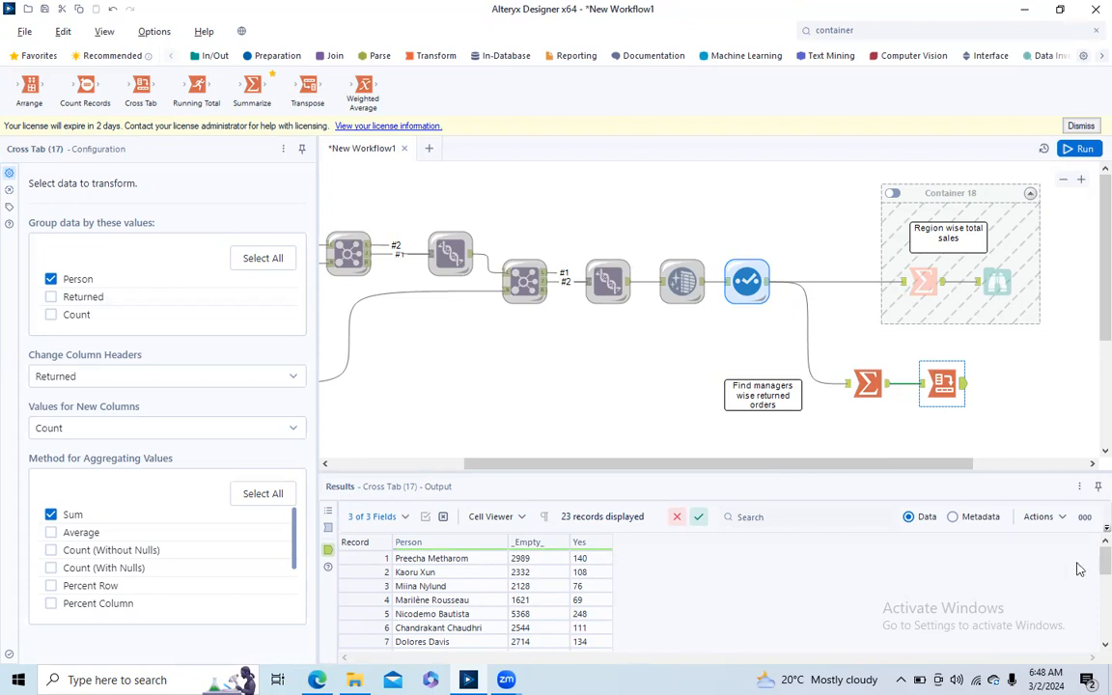
left_click_drag(1101, 559, 1091, 640)
scroll(983, 579, "up", 5)
- Add a Group By on Region to the second Summarize tool and move it between Person and Returned
left_click(847, 389)
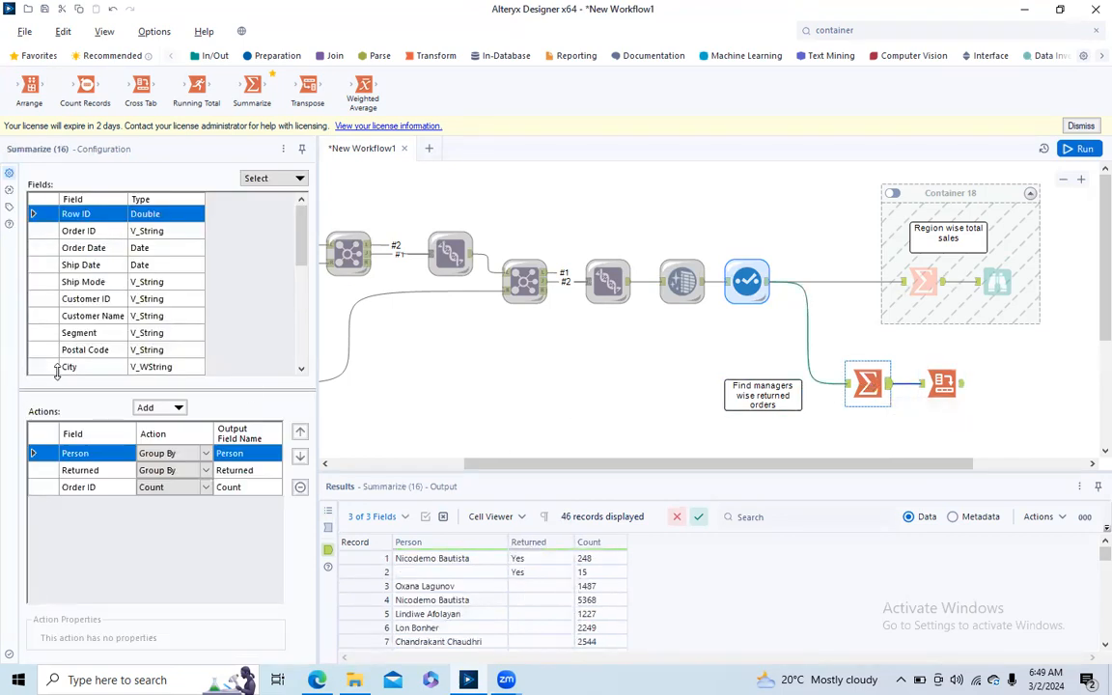
left_click_drag(300, 238, 300, 284)
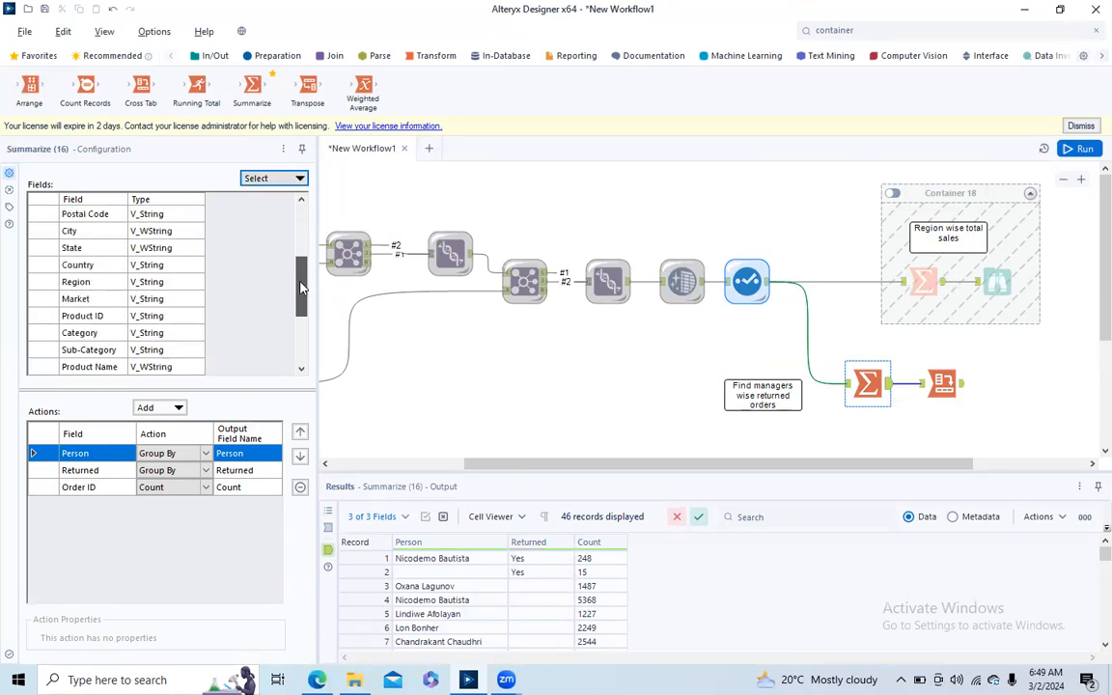
left_click(38, 282)
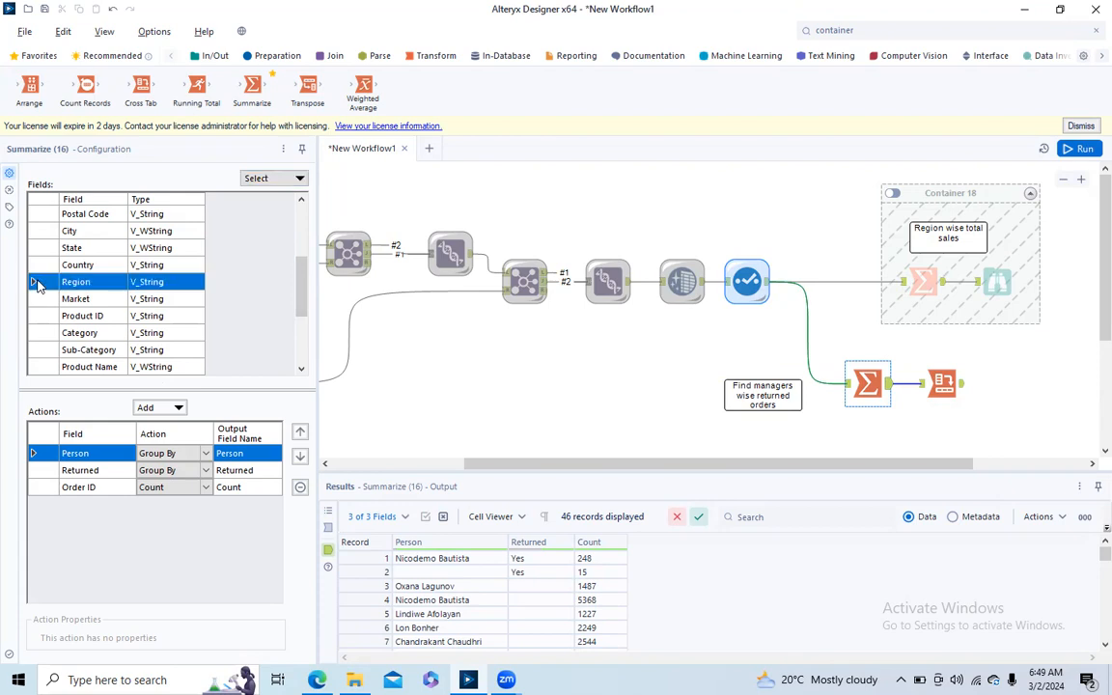
left_click(189, 406)
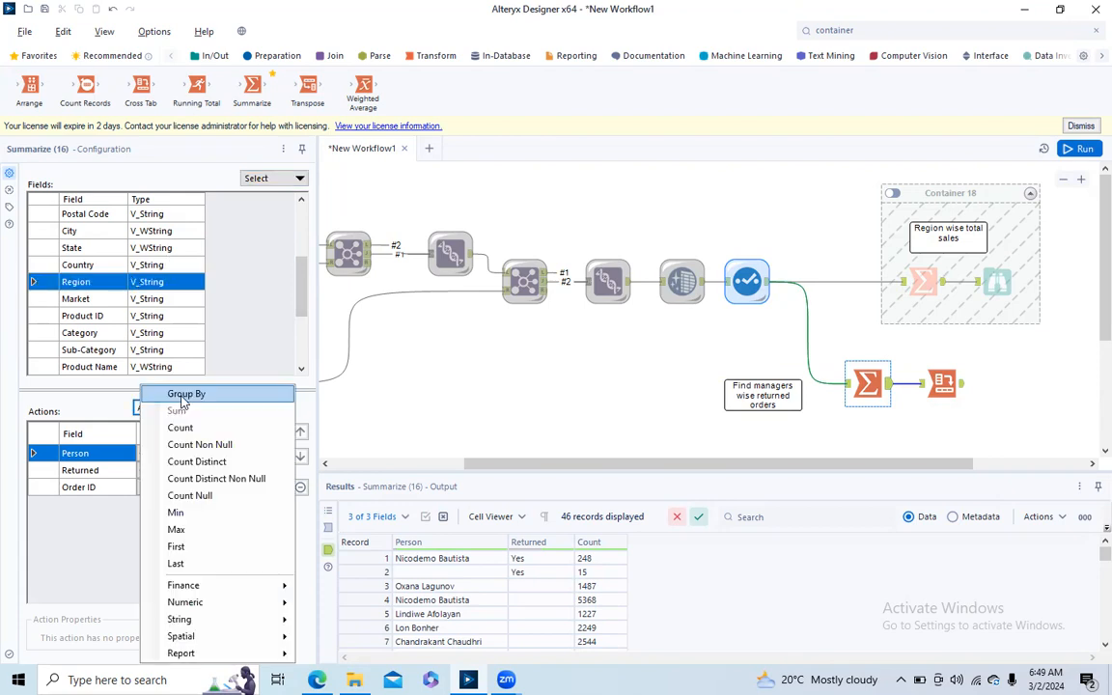
left_click(189, 393)
left_click(301, 432)
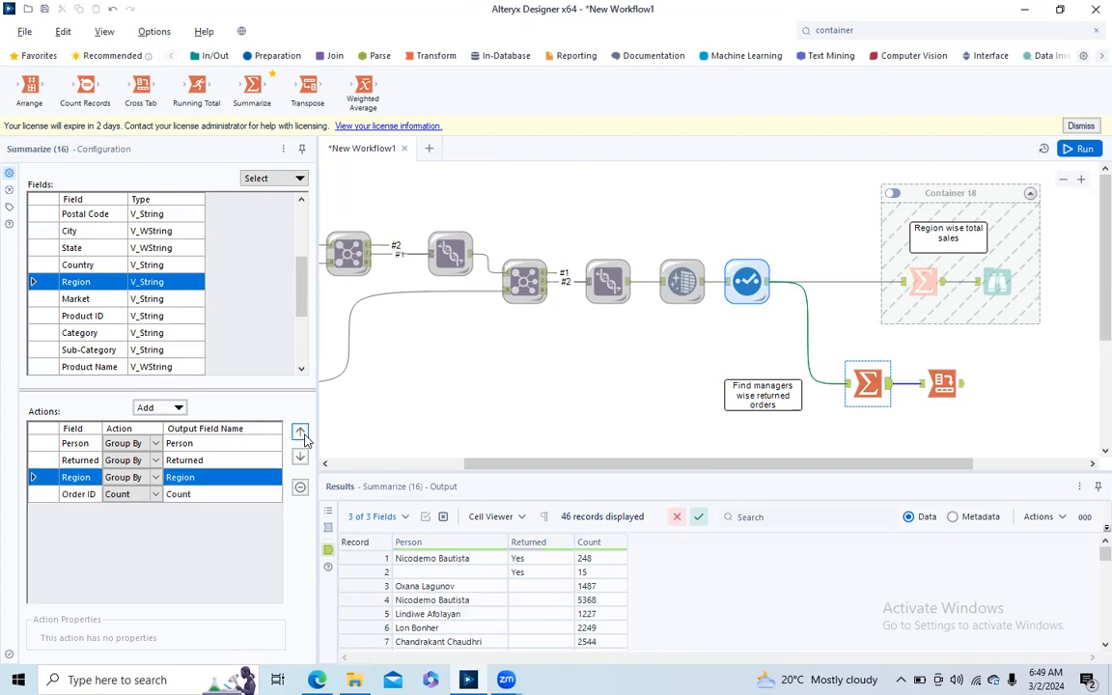
left_click(300, 433)
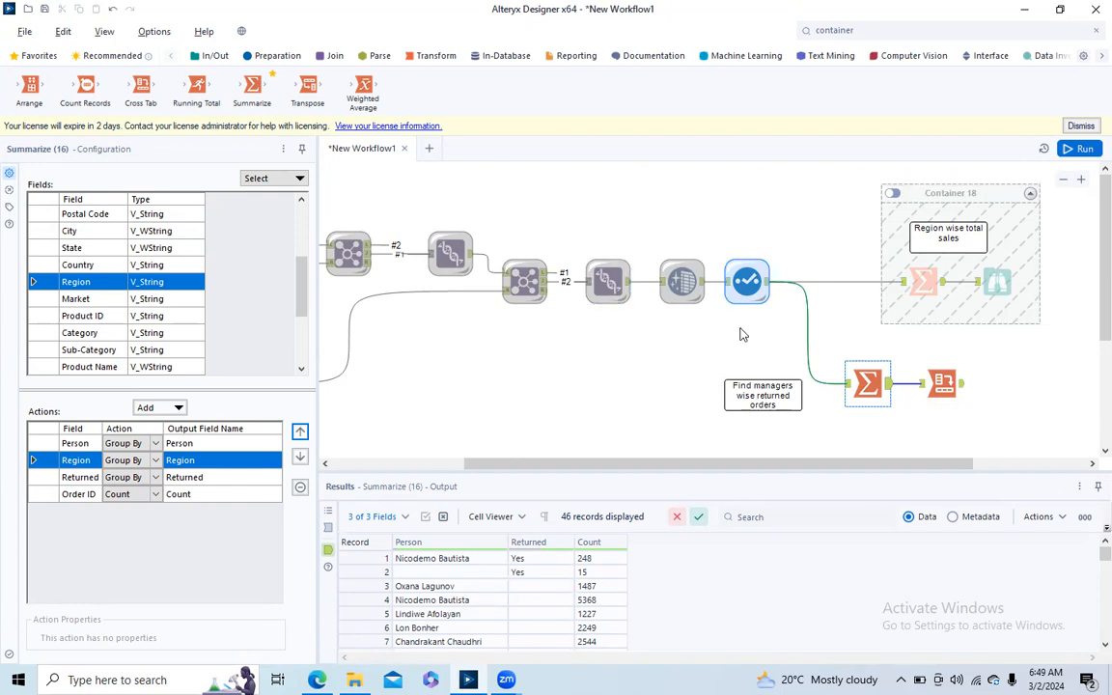
- Insert a Filter tool between the Select tool and the second Summarize, feeding the Summarize from its True output
left_click(280, 60)
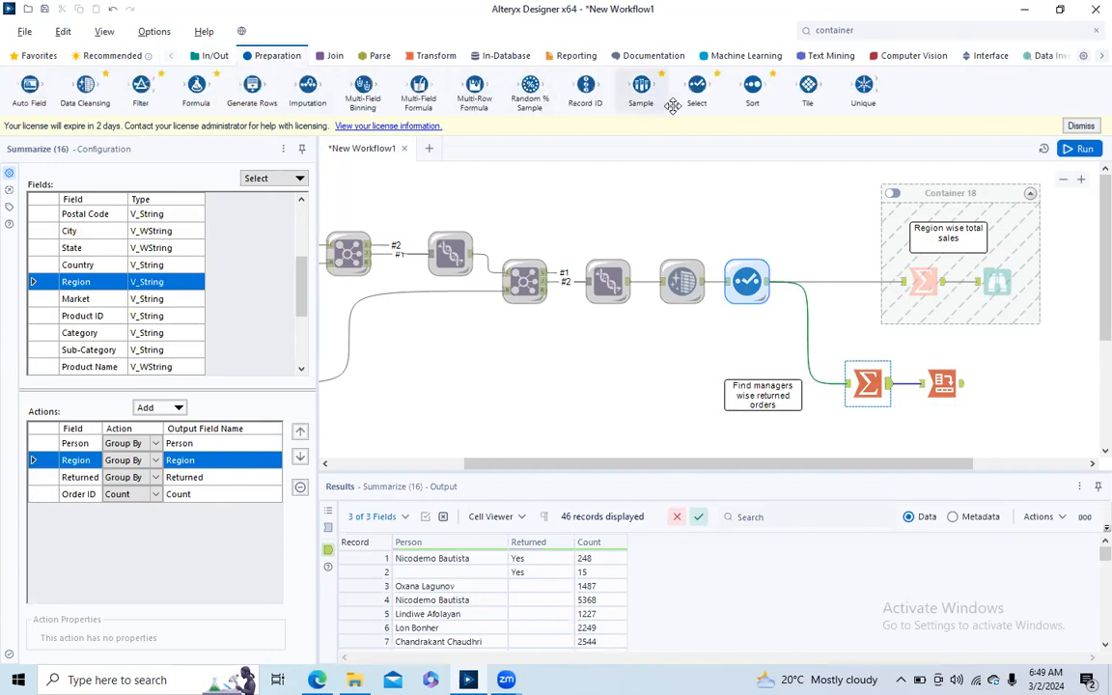
left_click_drag(141, 88, 812, 352)
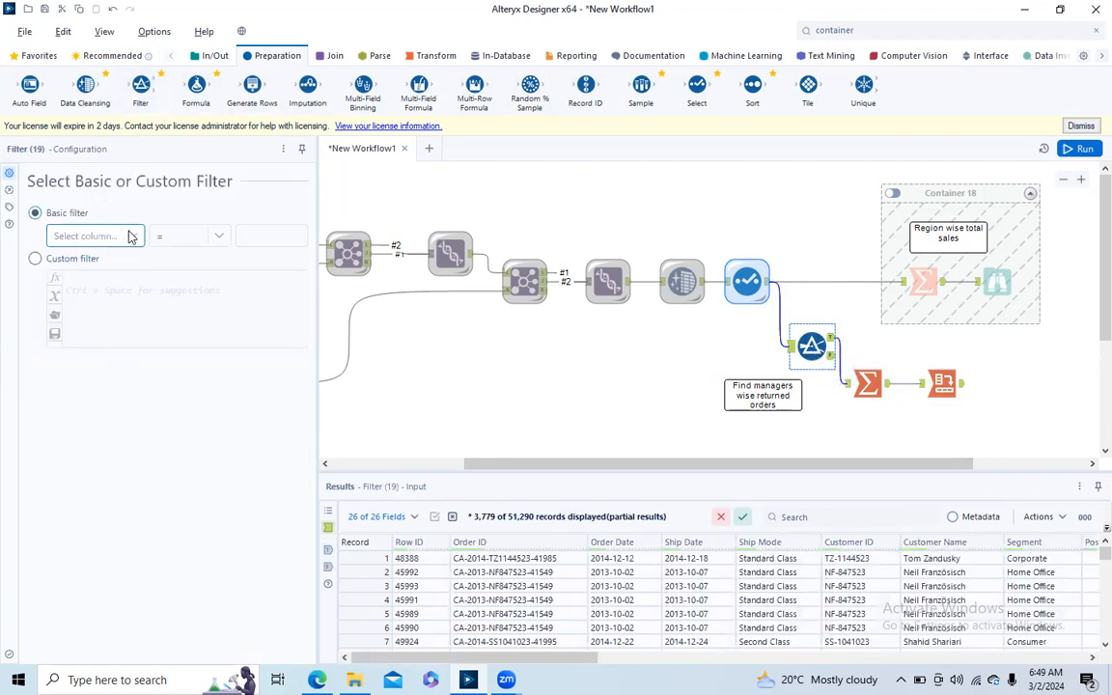
- Configure the Filter tool with a basic filter keeping records where Returned equals Yes
left_click(132, 237)
left_click_drag(138, 299, 136, 384)
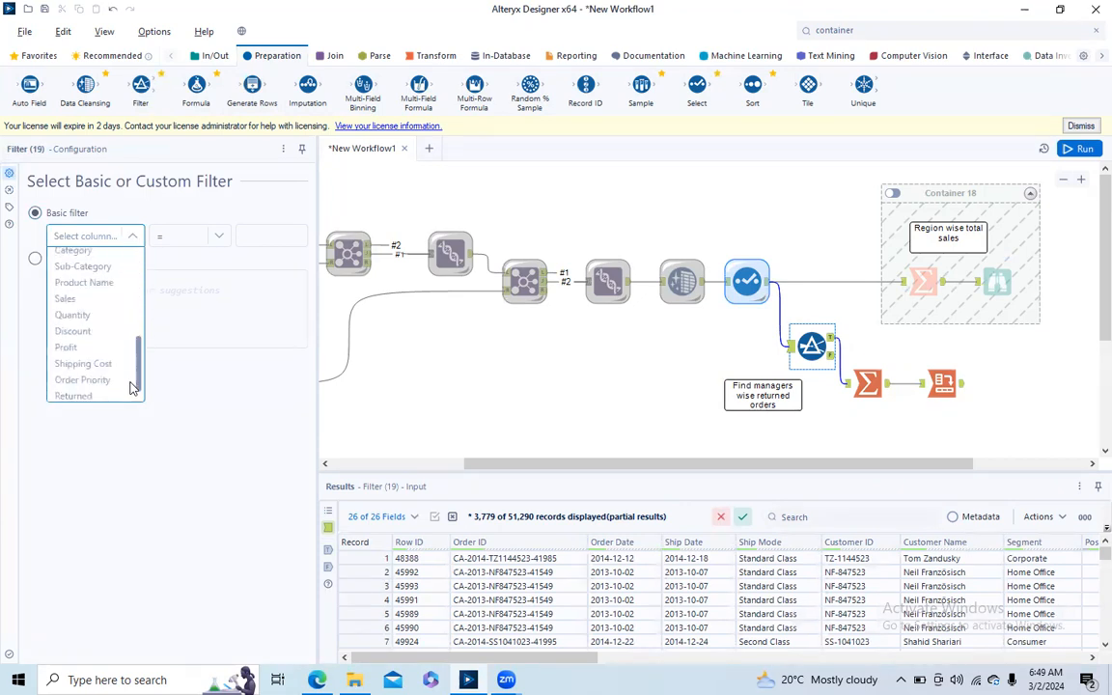
left_click(85, 376)
left_click(261, 238)
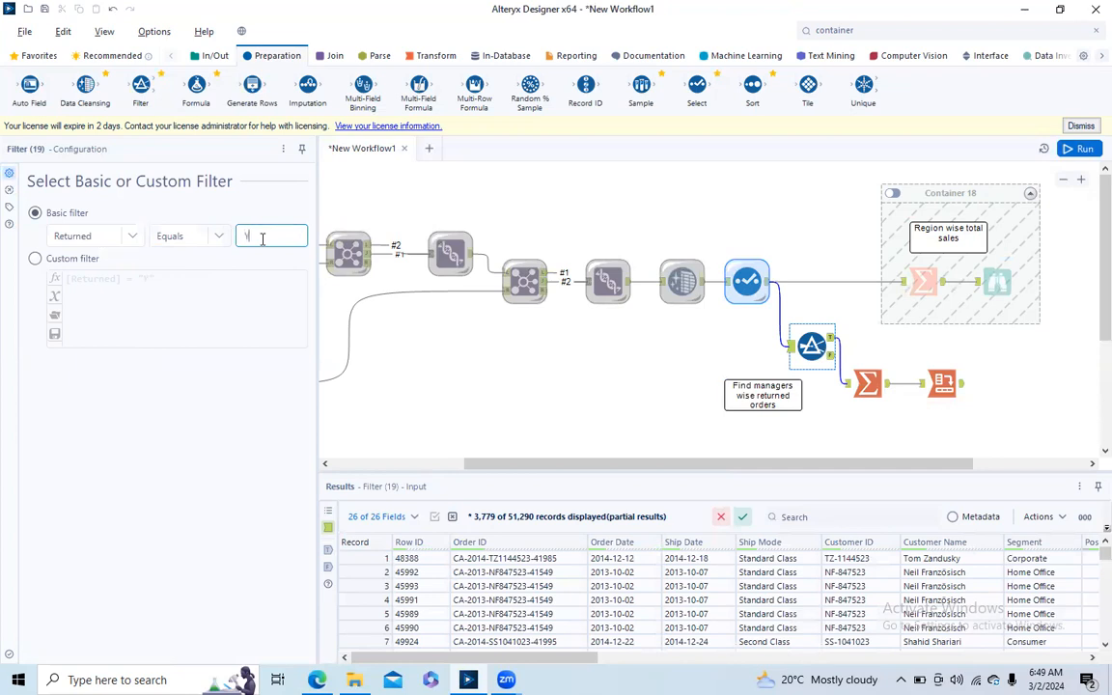
type("Y")
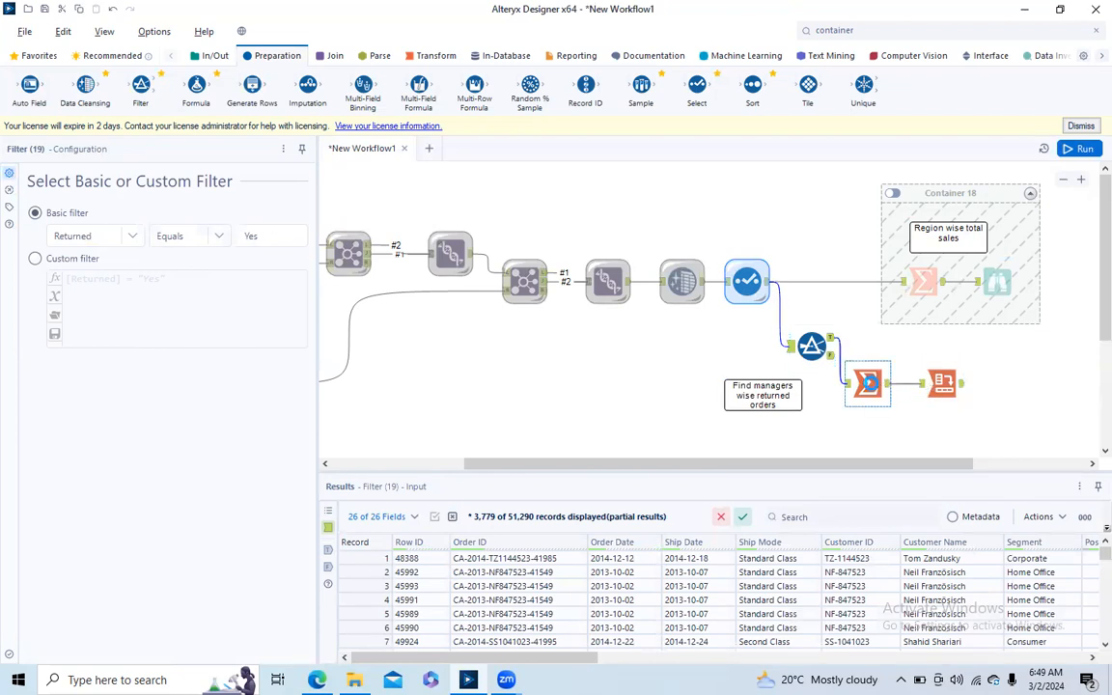
- Change the Cross Tab's column headers to Region and run the workflow
left_click(869, 386)
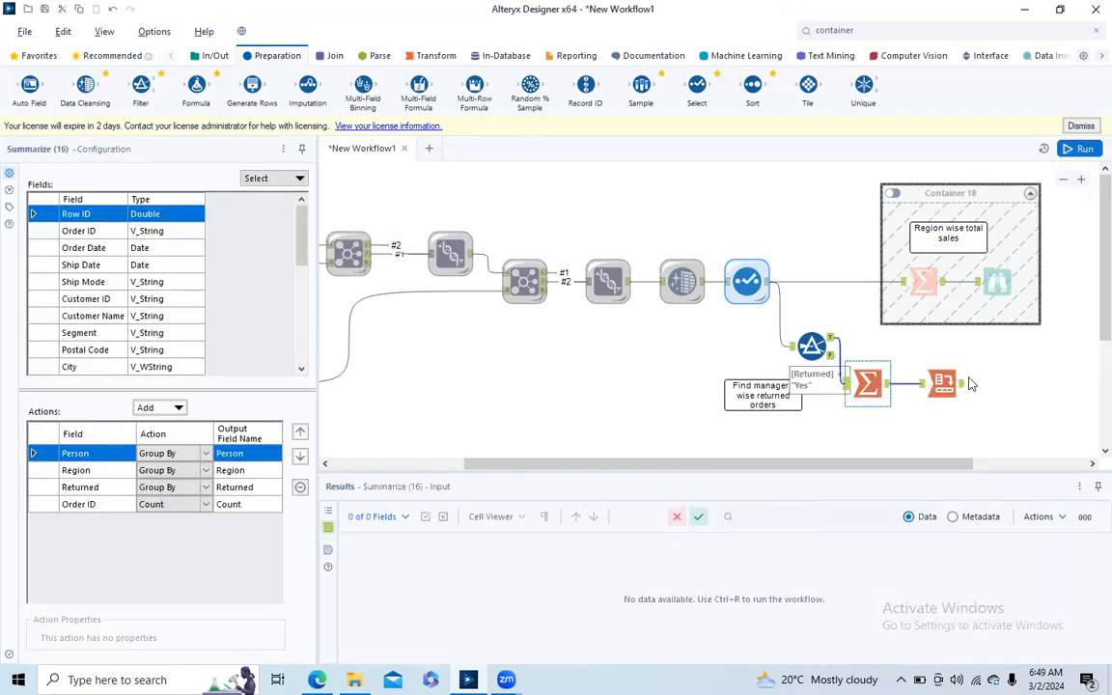
left_click(935, 382)
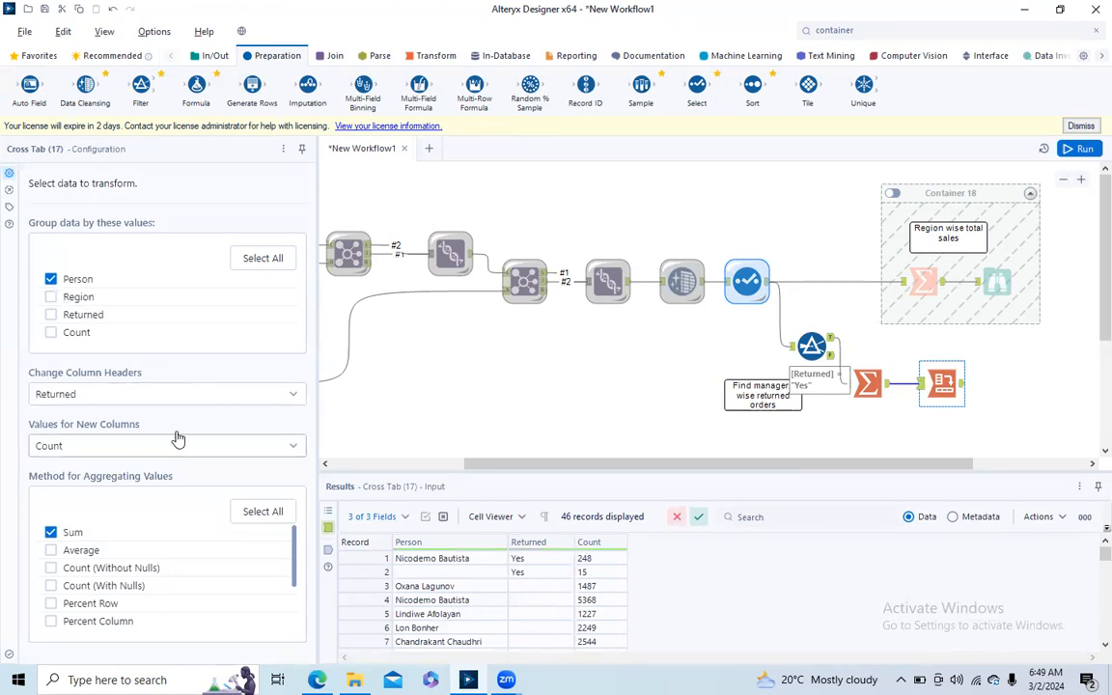
left_click(169, 394)
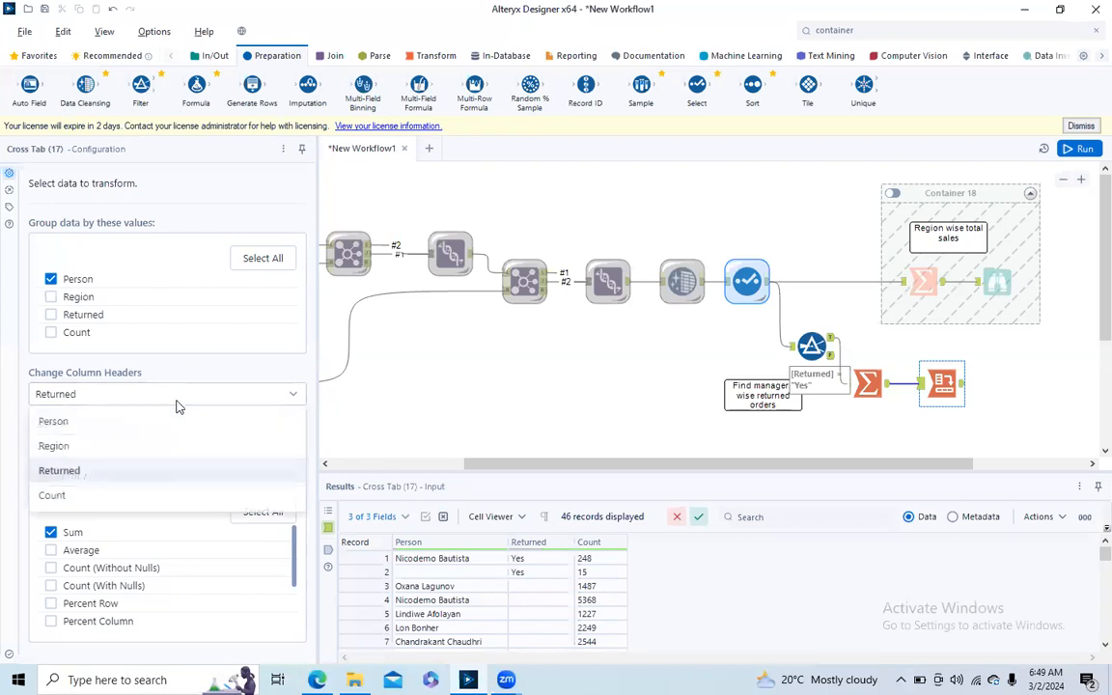
left_click(113, 447)
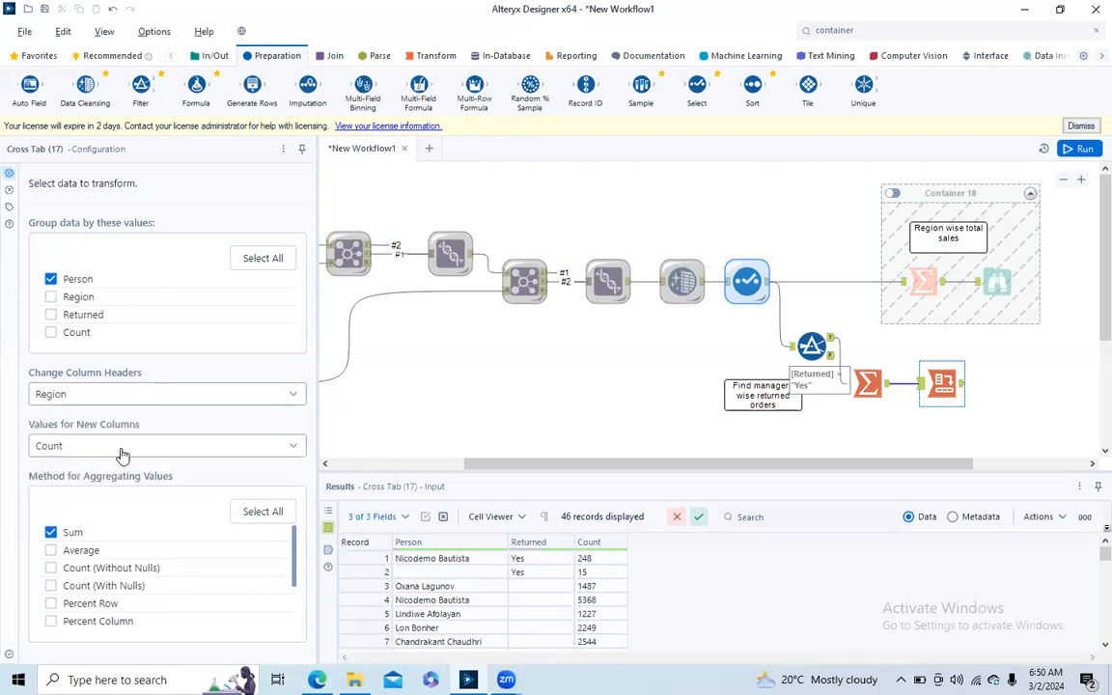
left_click(1078, 148)
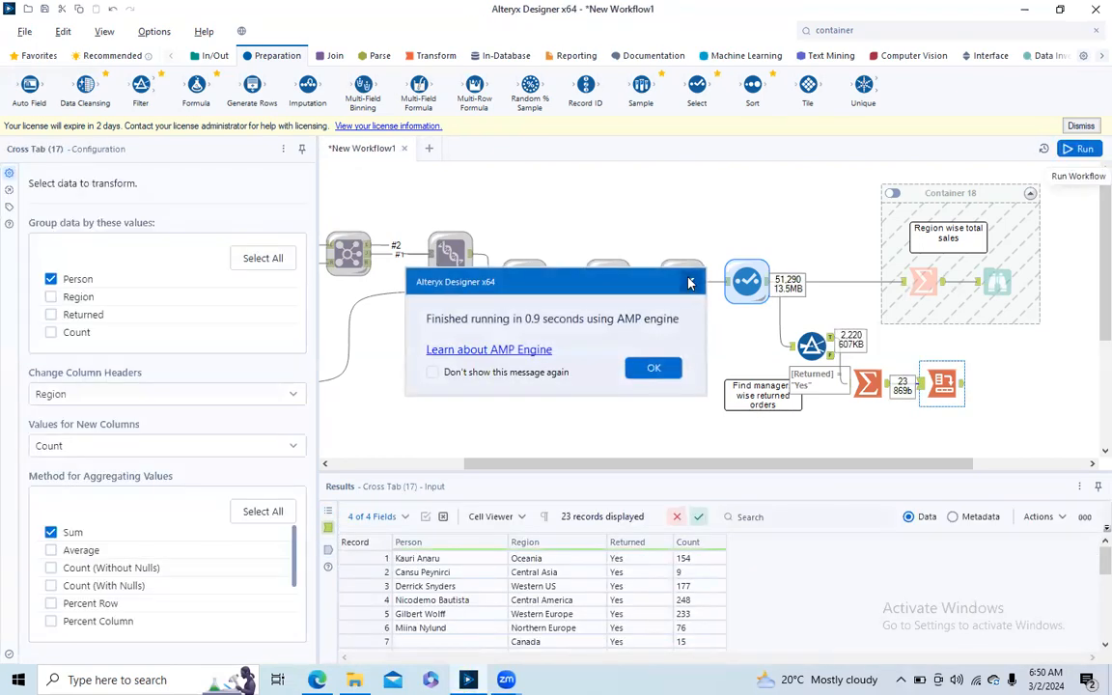
- Move the returned orders comment clear of the Filter's annotation and review the Summarize and Cross Tab output records
left_click_drag(761, 396, 732, 406)
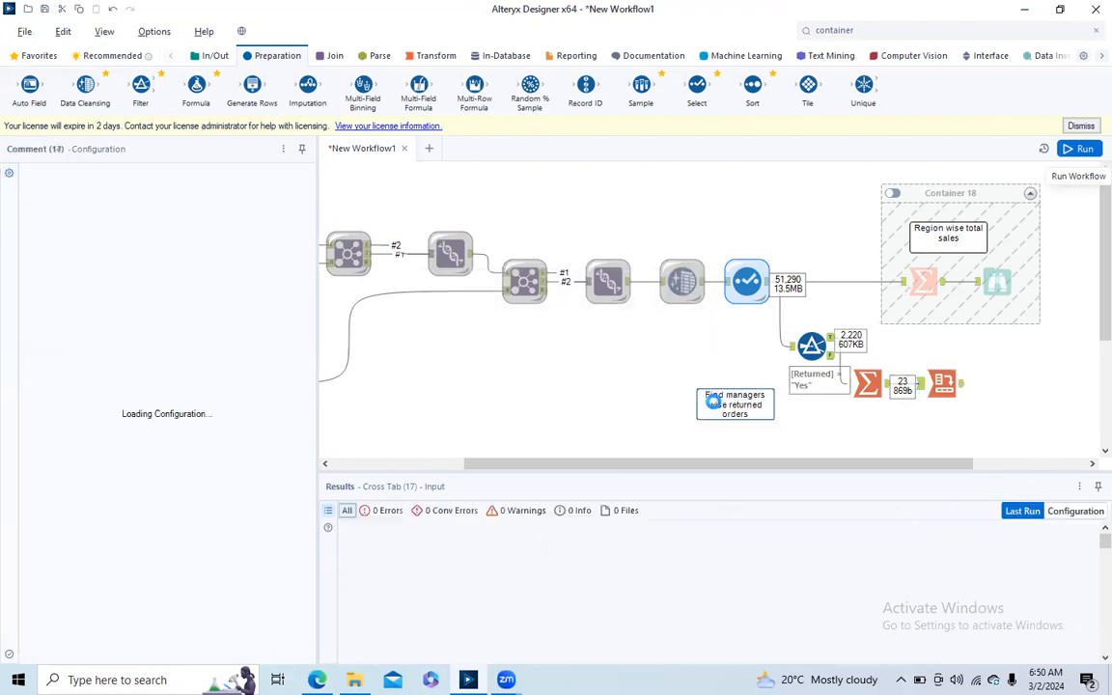
left_click(885, 389)
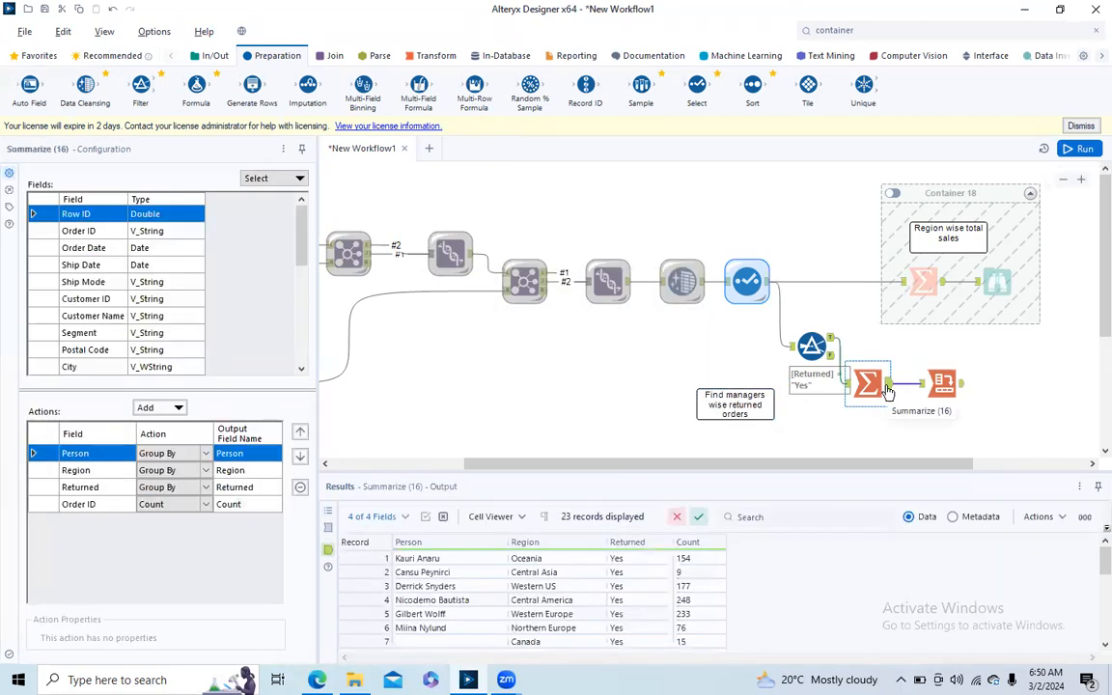
left_click(959, 390)
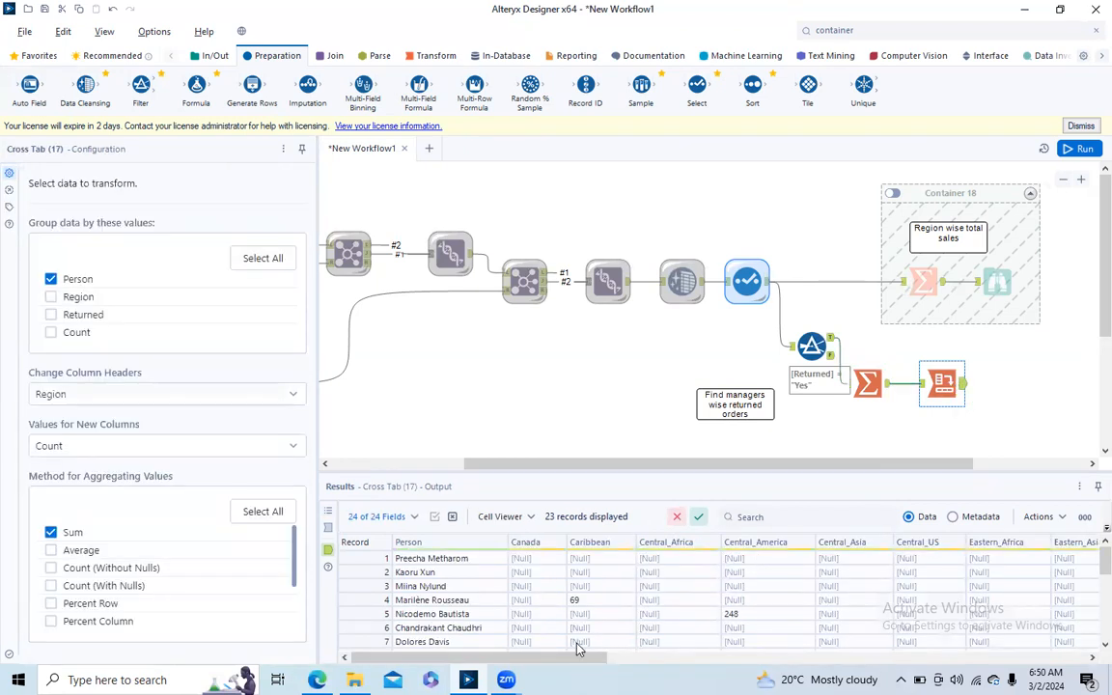
left_click_drag(524, 662, 396, 655)
left_click_drag(1105, 570, 1105, 513)
scroll(388, 604, "right", 10)
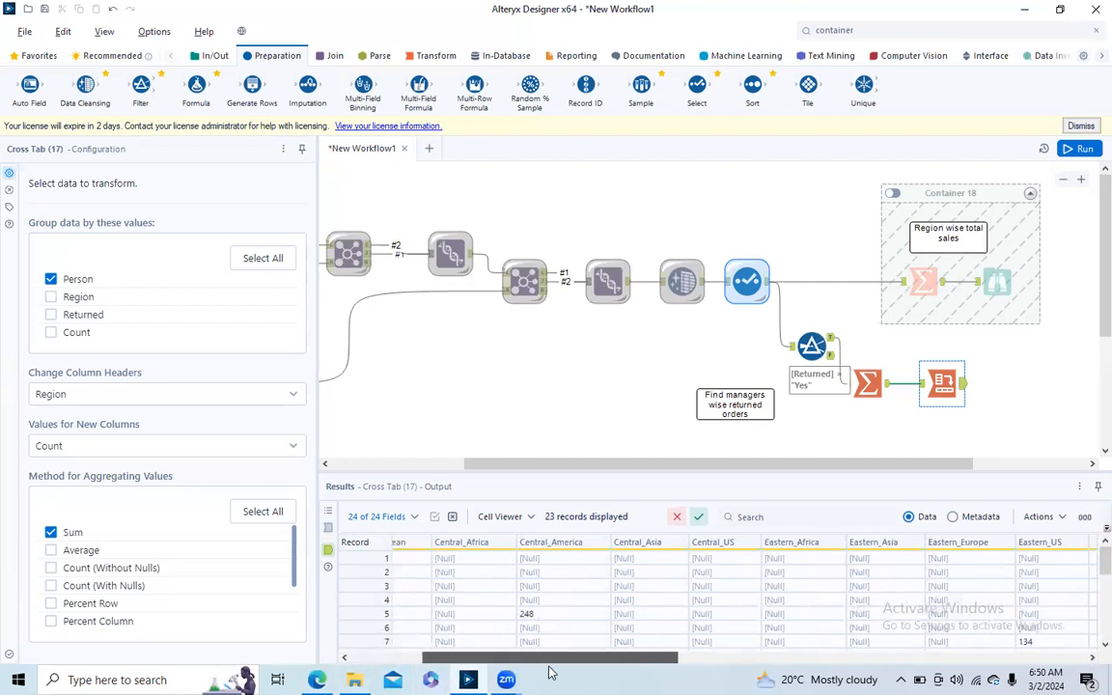
scroll(714, 594, "right", 3)
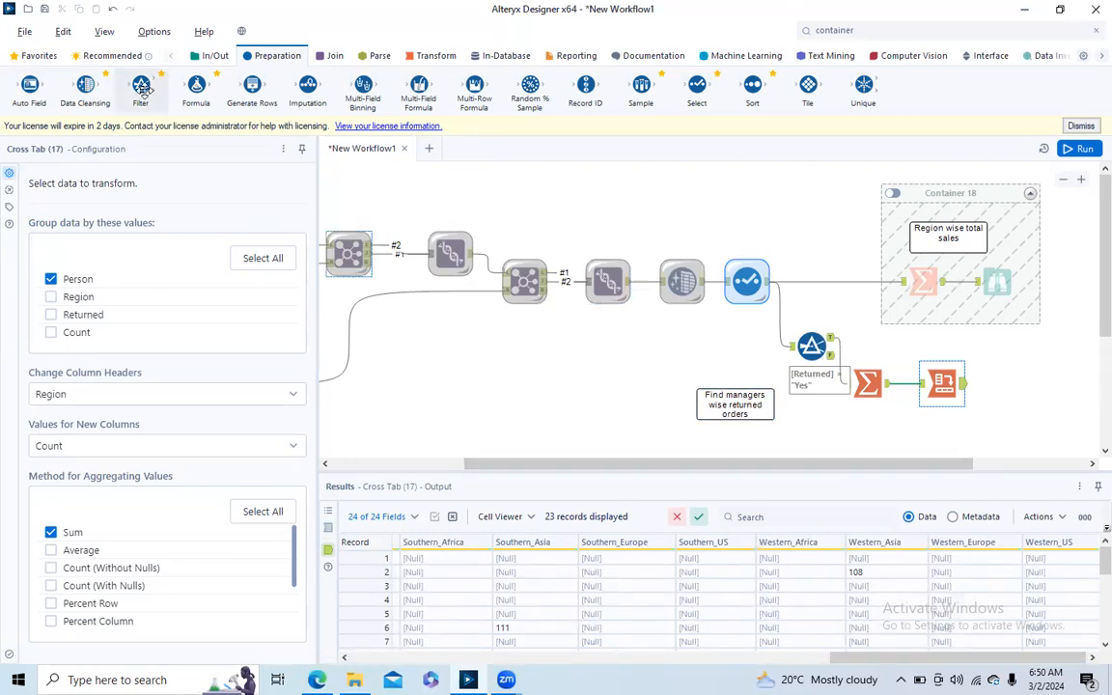
- Add a Data Cleansing tool after the Cross Tab and run the workflow to check its cleansed output
left_click_drag(69, 87, 1007, 383)
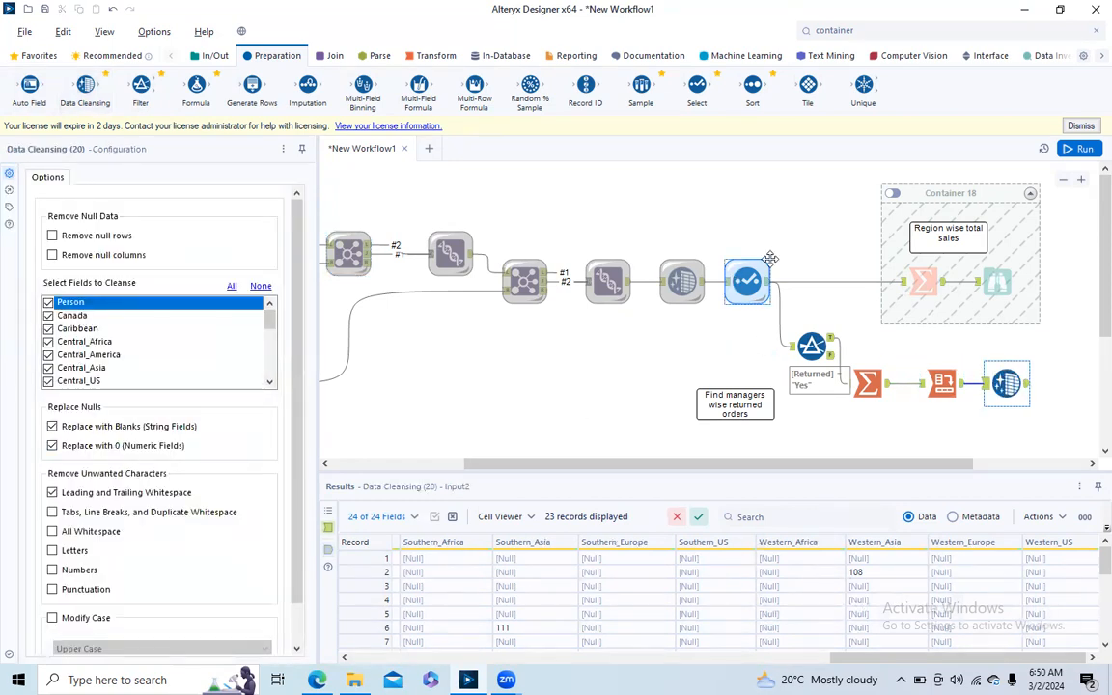
left_click(1084, 149)
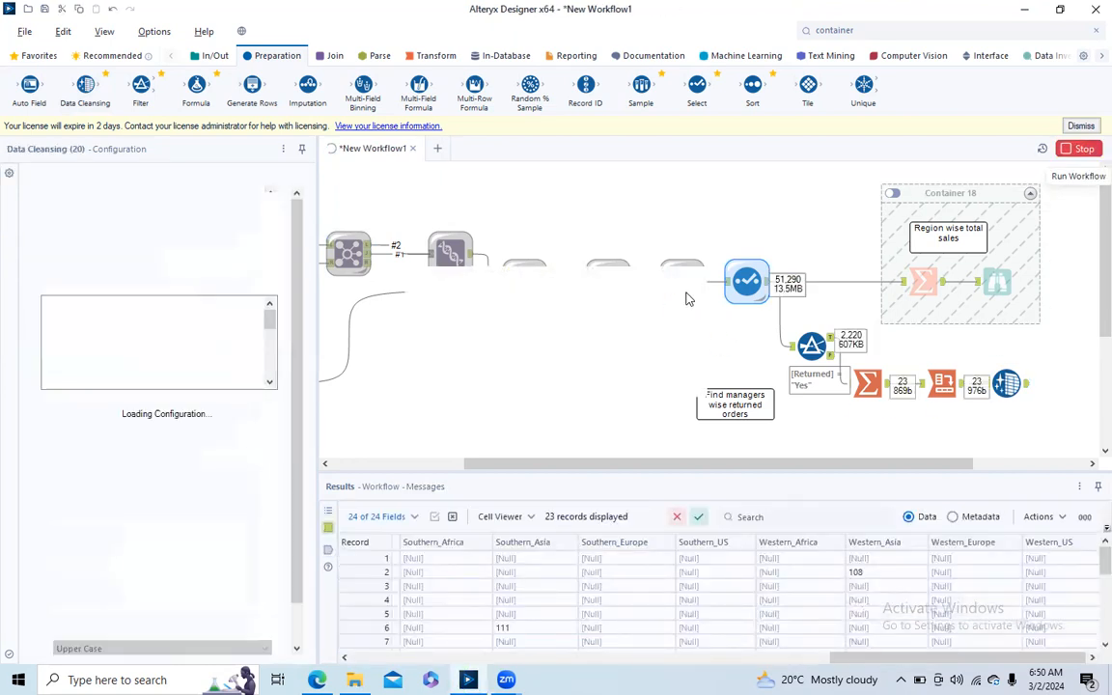
left_click(689, 282)
left_click(1028, 384)
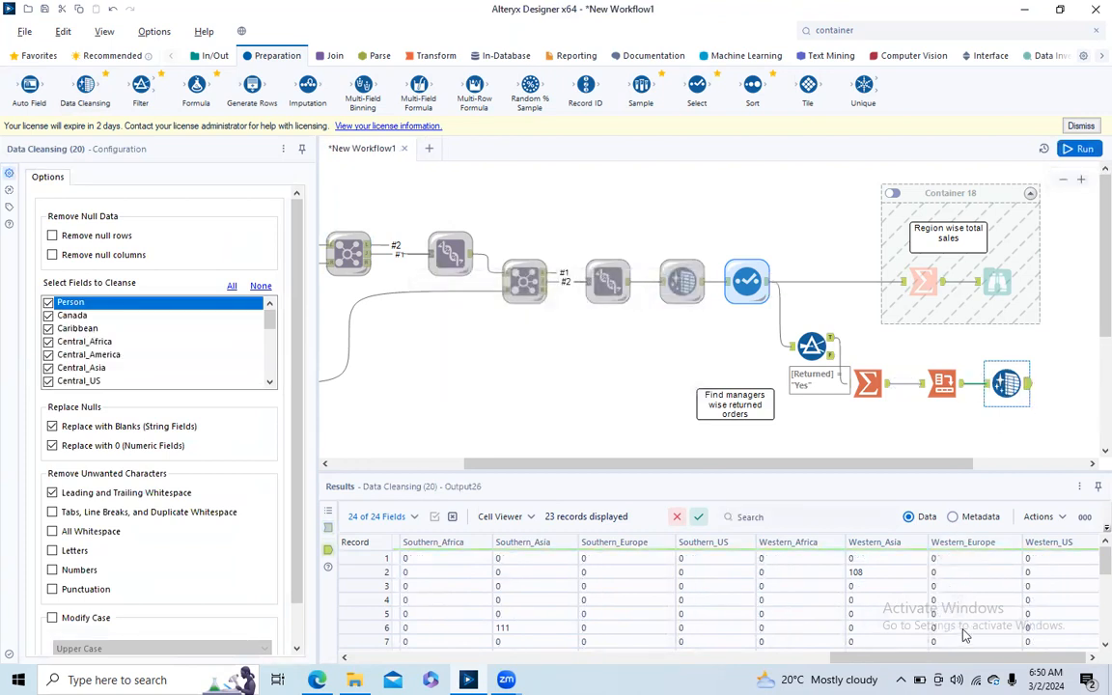
left_click_drag(964, 657, 328, 632)
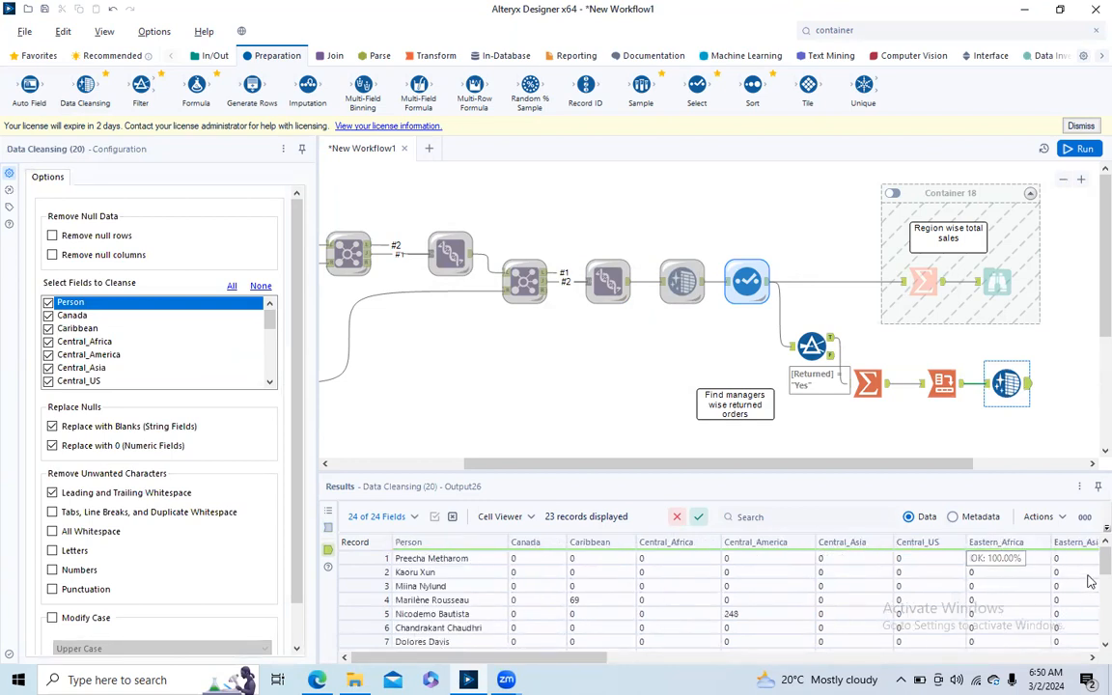
left_click_drag(1101, 564, 1005, 537)
left_click_drag(467, 657, 425, 657)
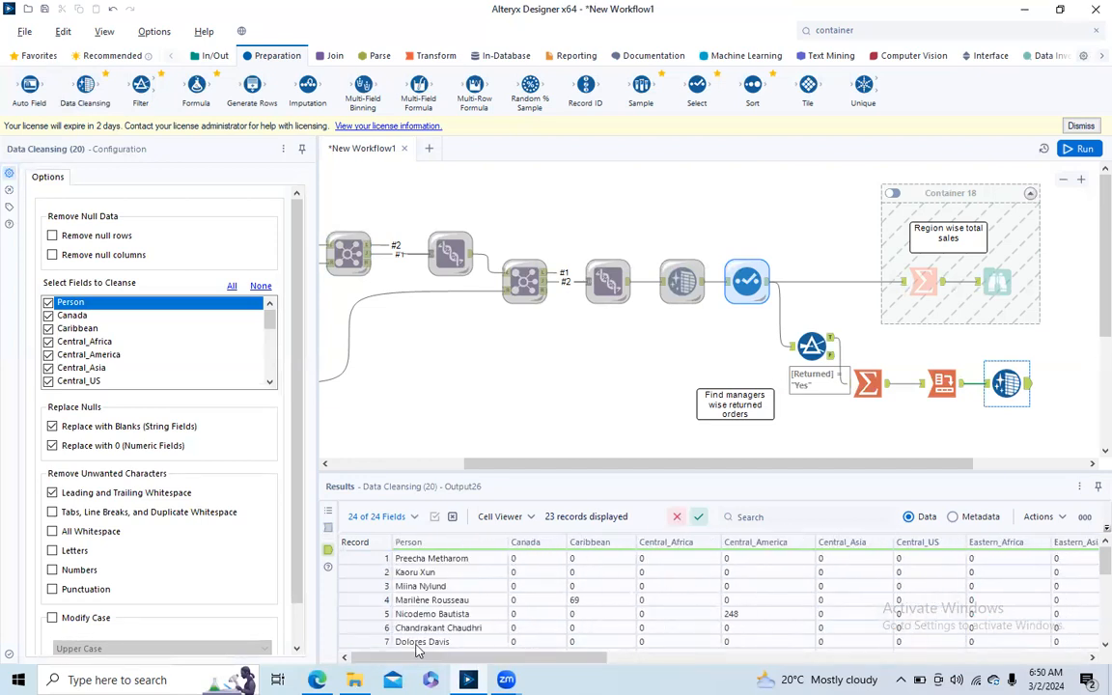
- Add a Tool Container below the main flow and caption it "Region wise returned orders"
left_click(811, 30)
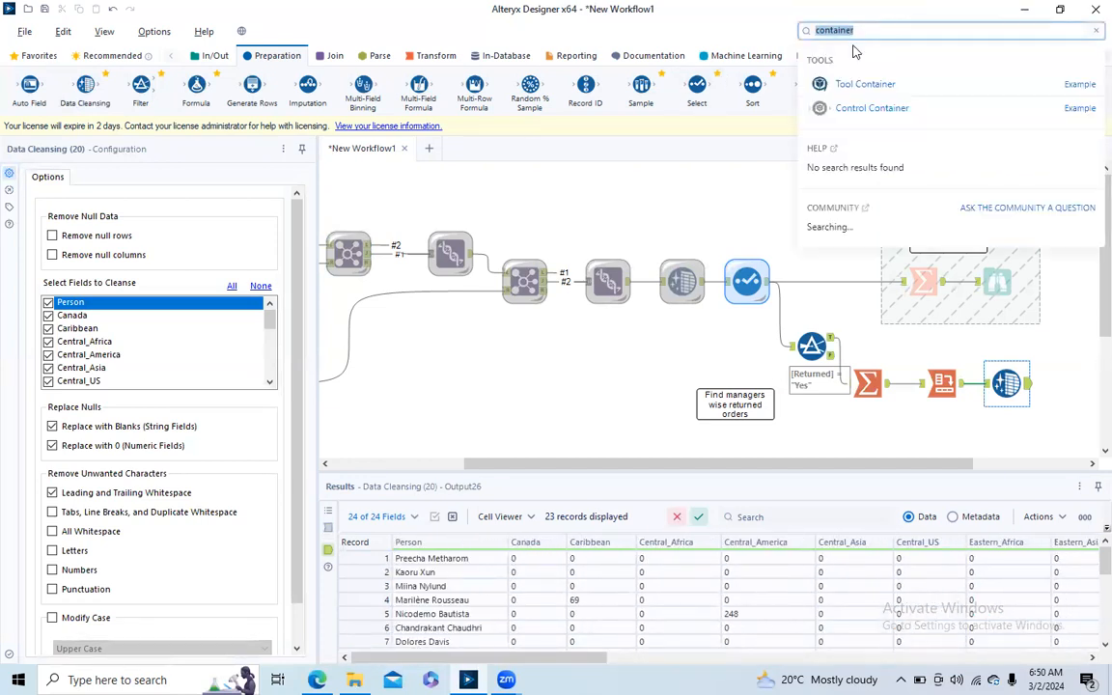
left_click_drag(846, 83, 622, 330)
left_click_drag(77, 189, 5, 190)
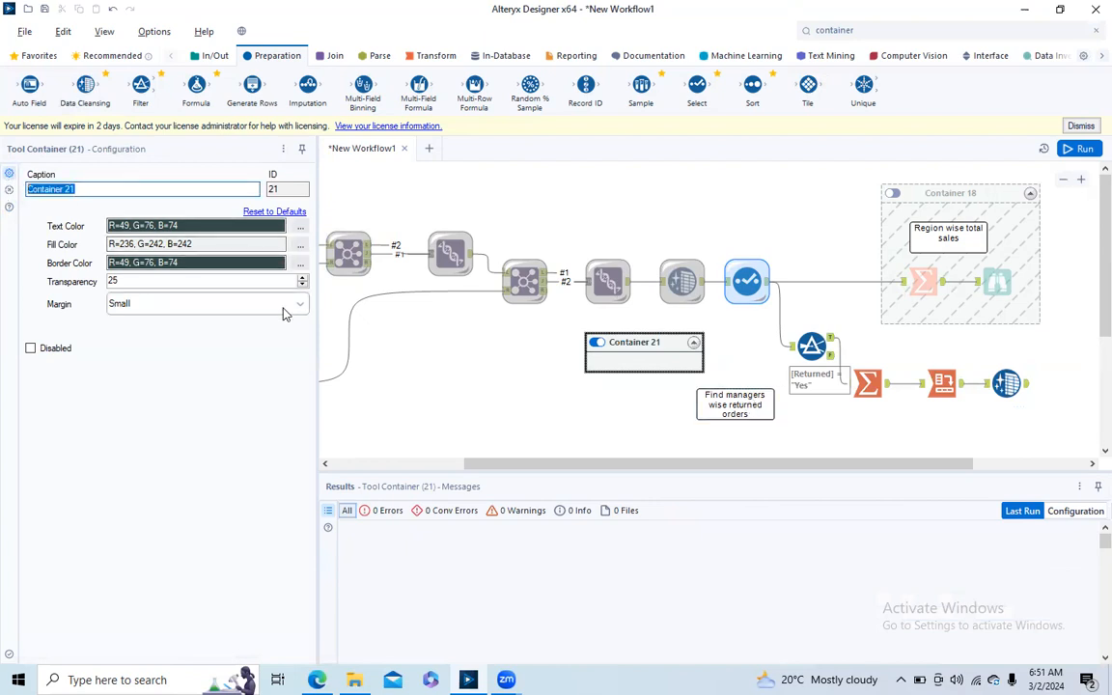
type("Regi")
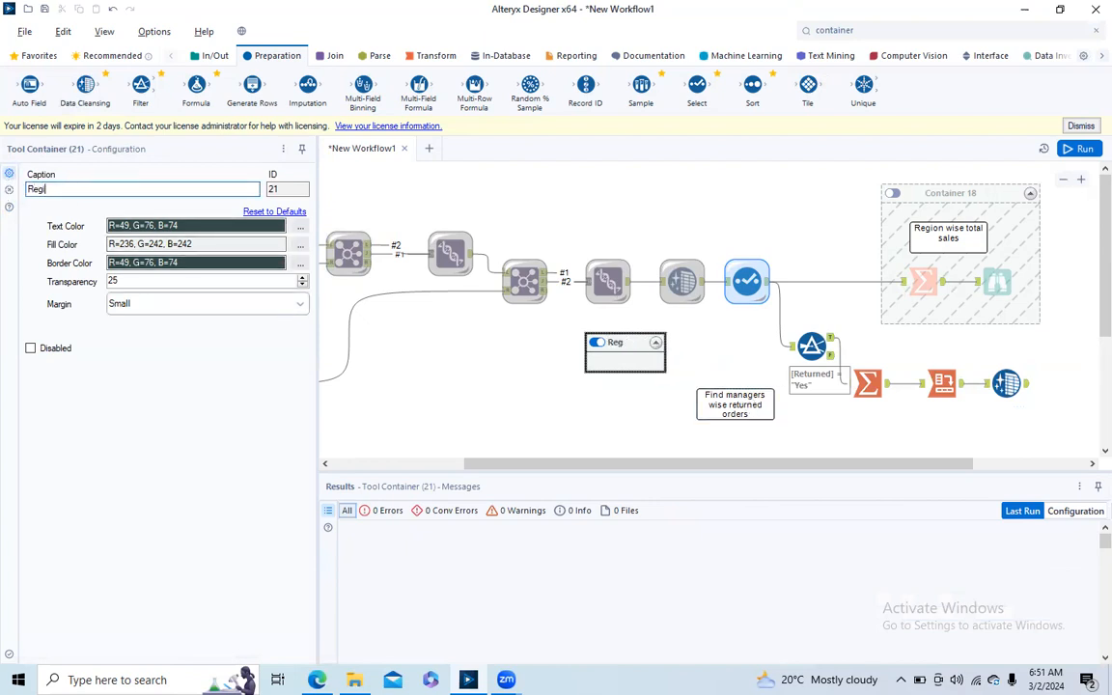
type("on wise r")
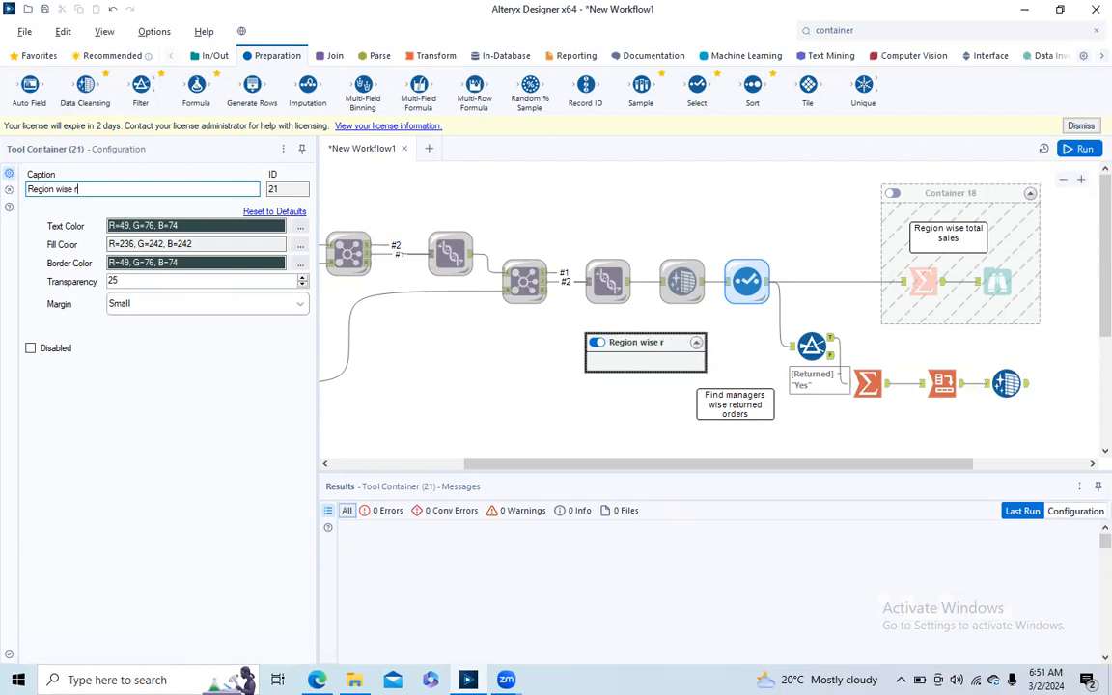
type("eturned orders")
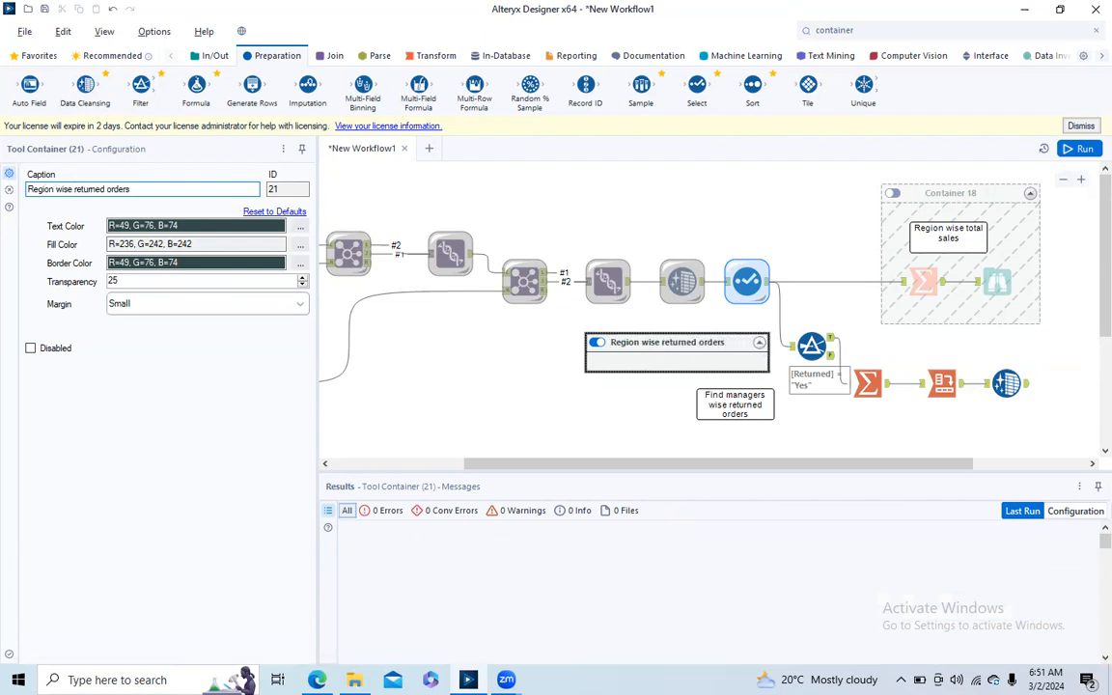
left_click(551, 388)
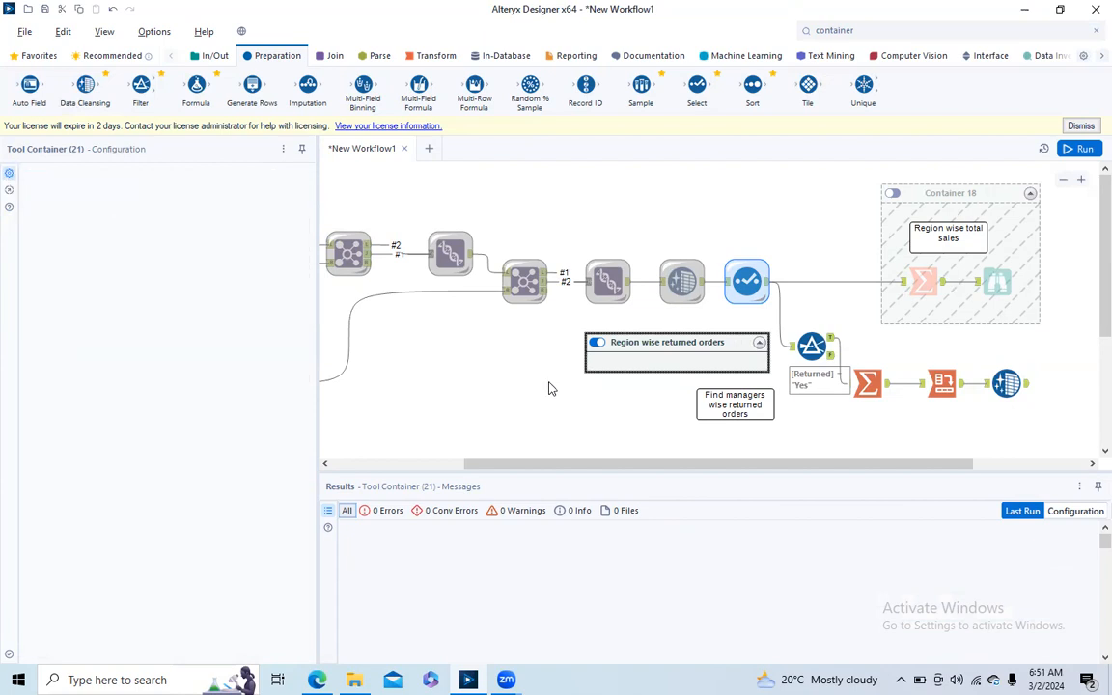
- Rename Container 18 as "region wise sales"
left_click(968, 200)
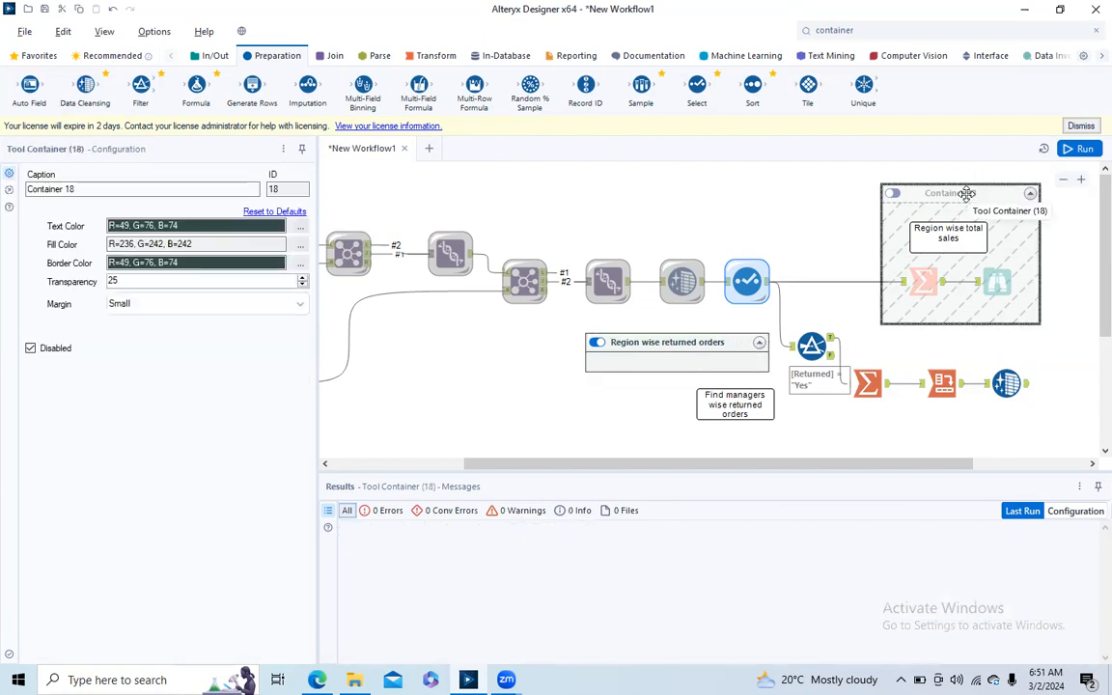
triple_click(101, 190)
type("re")
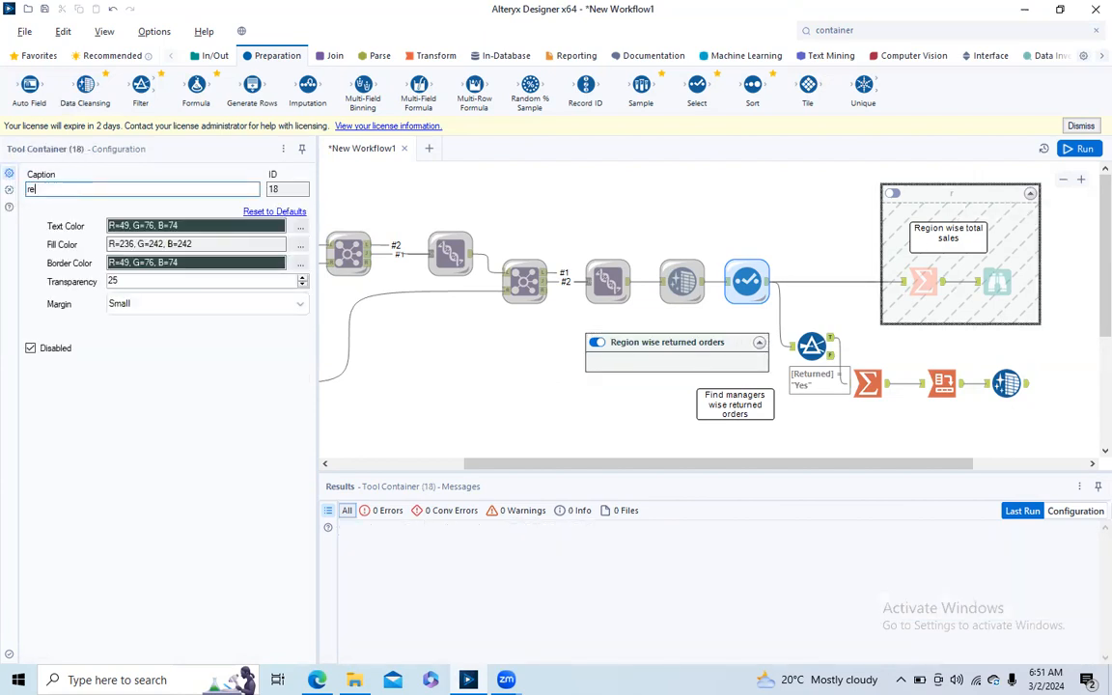
type("gion wise sales")
left_click(462, 381)
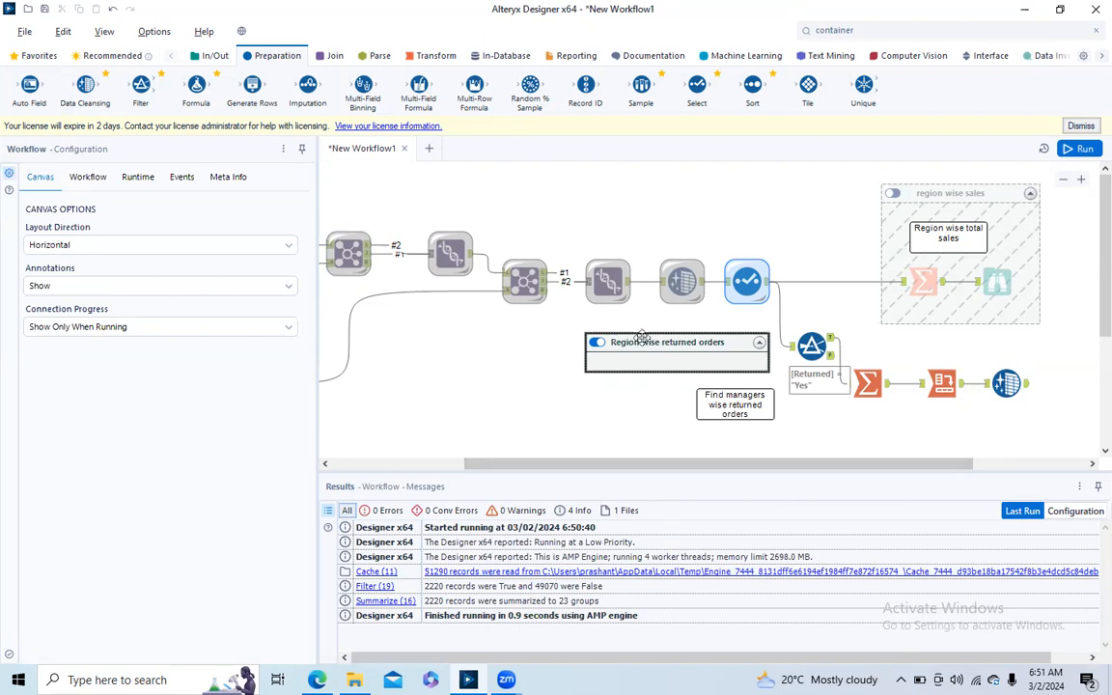
- Place the Filter, second Summarize, Cross Tab, second Data Cleansing and comment inside the "Region wise returned orders" container, below the sales container
left_click_drag(645, 343, 945, 344)
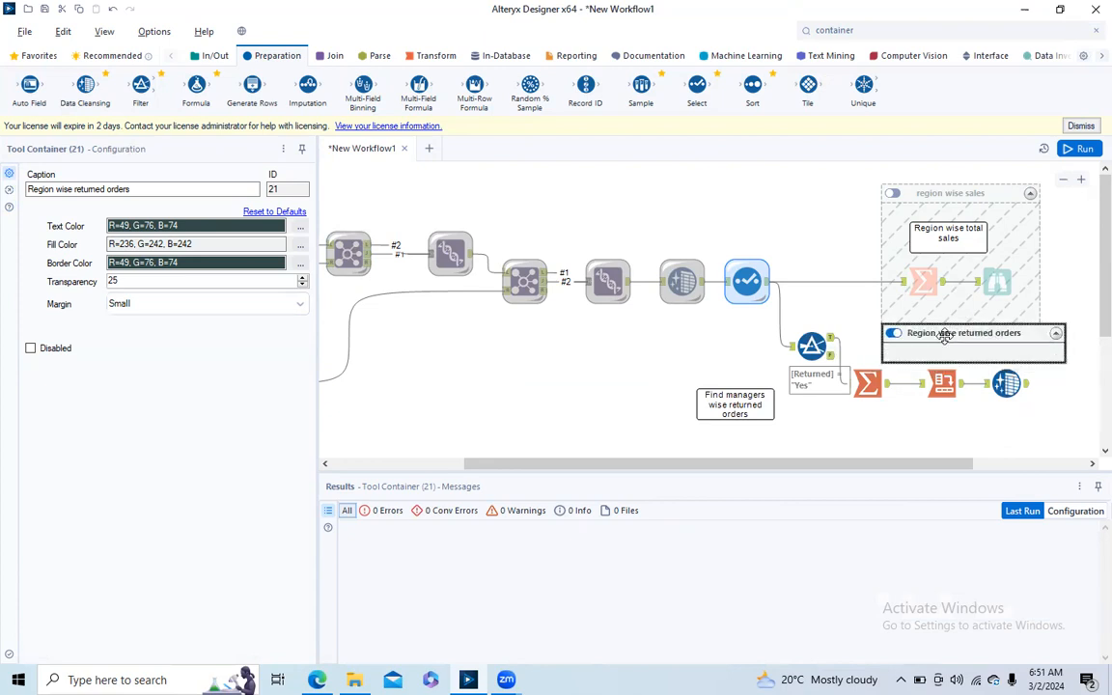
left_click_drag(745, 318, 1038, 425)
left_click_drag(816, 347, 928, 366)
left_click_drag(819, 307, 762, 344)
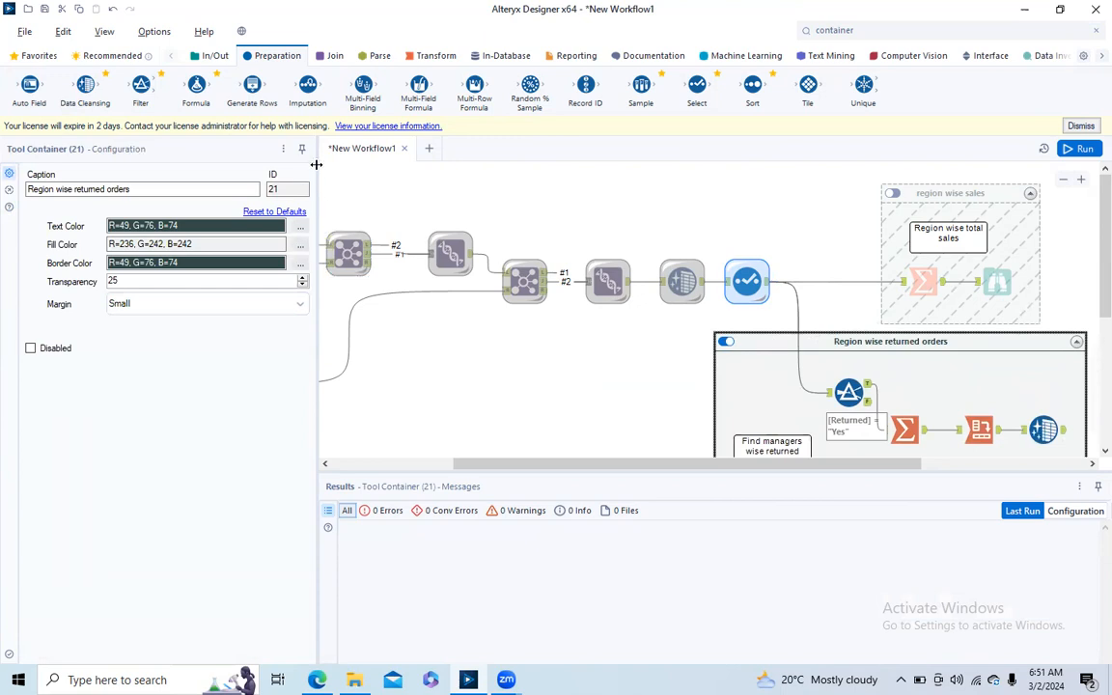
- Collapse the "region wise sales" container, then disable and collapse the "Region wise returned orders" container
left_click_drag(316, 169, 171, 172)
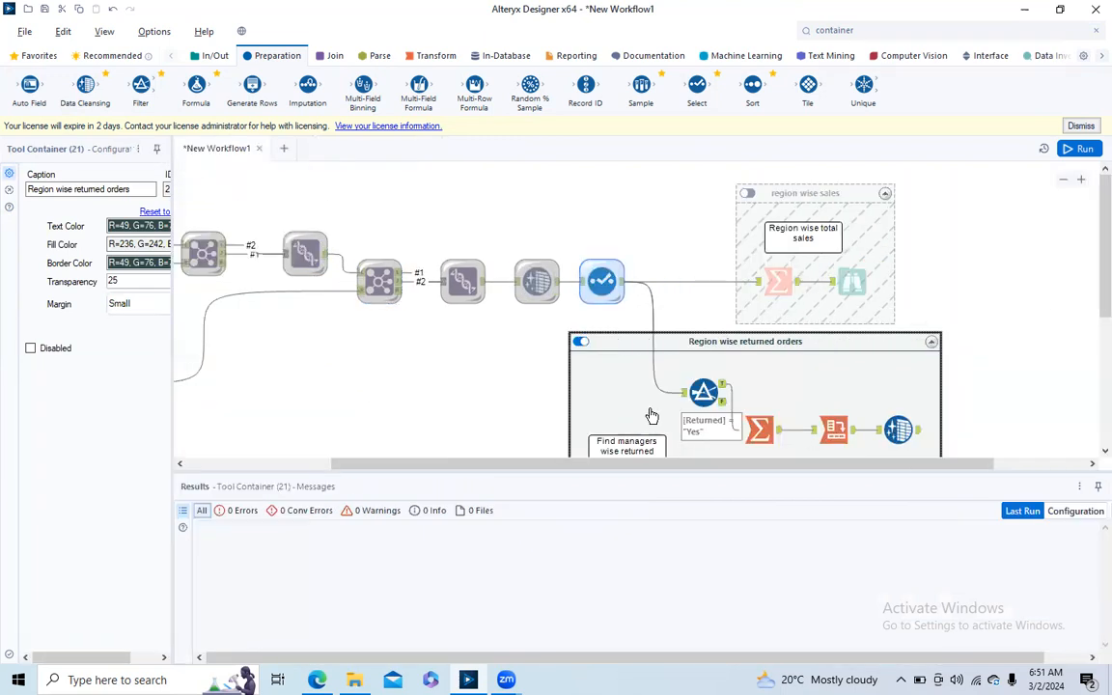
left_click_drag(503, 465, 464, 468)
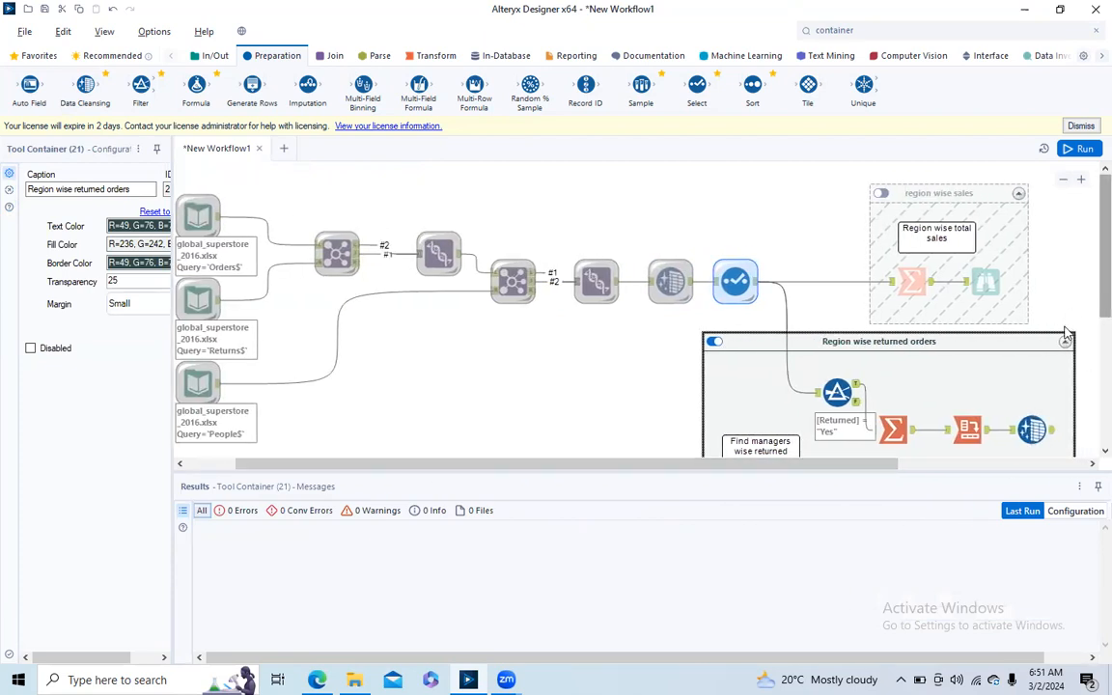
left_click(1020, 195)
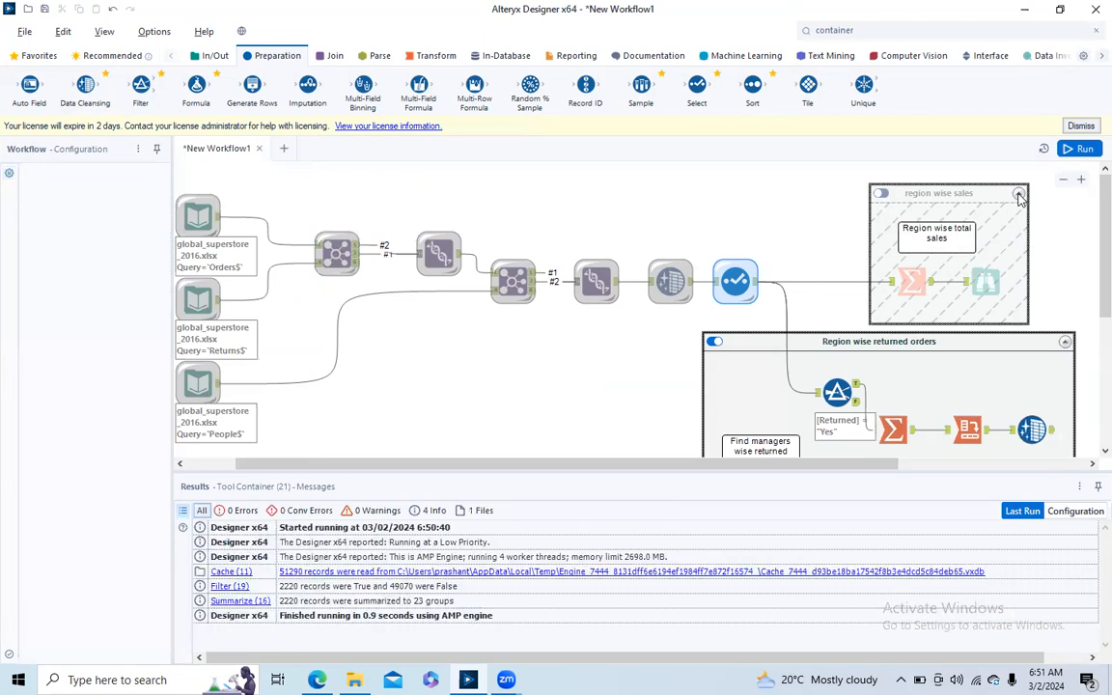
left_click(1019, 195)
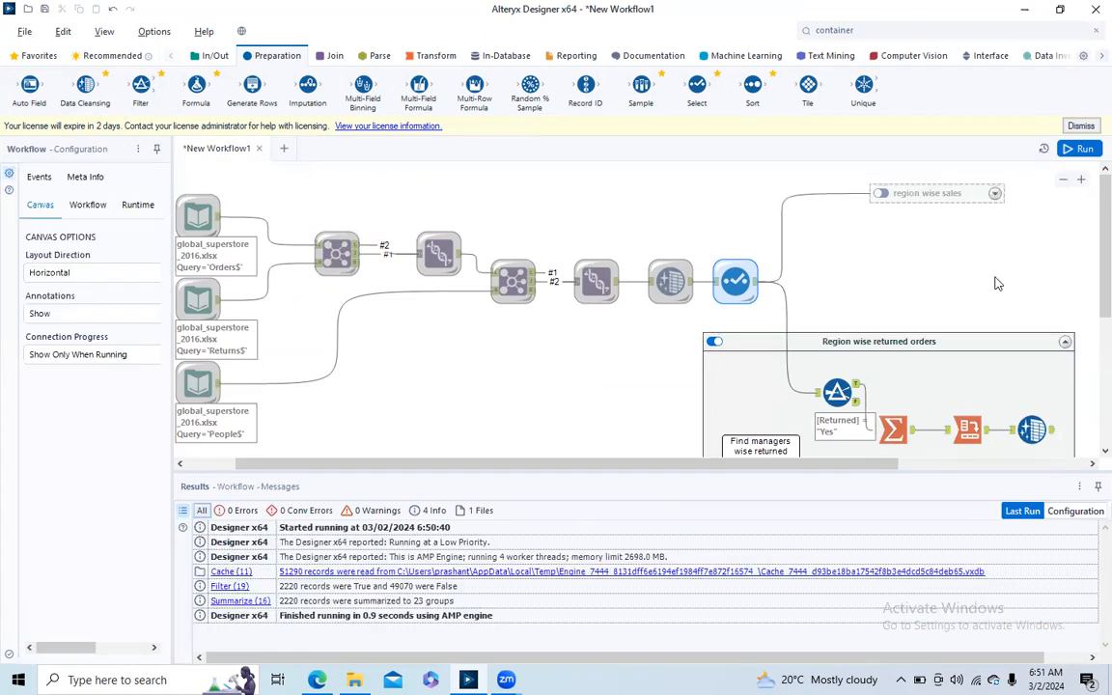
left_click(714, 344)
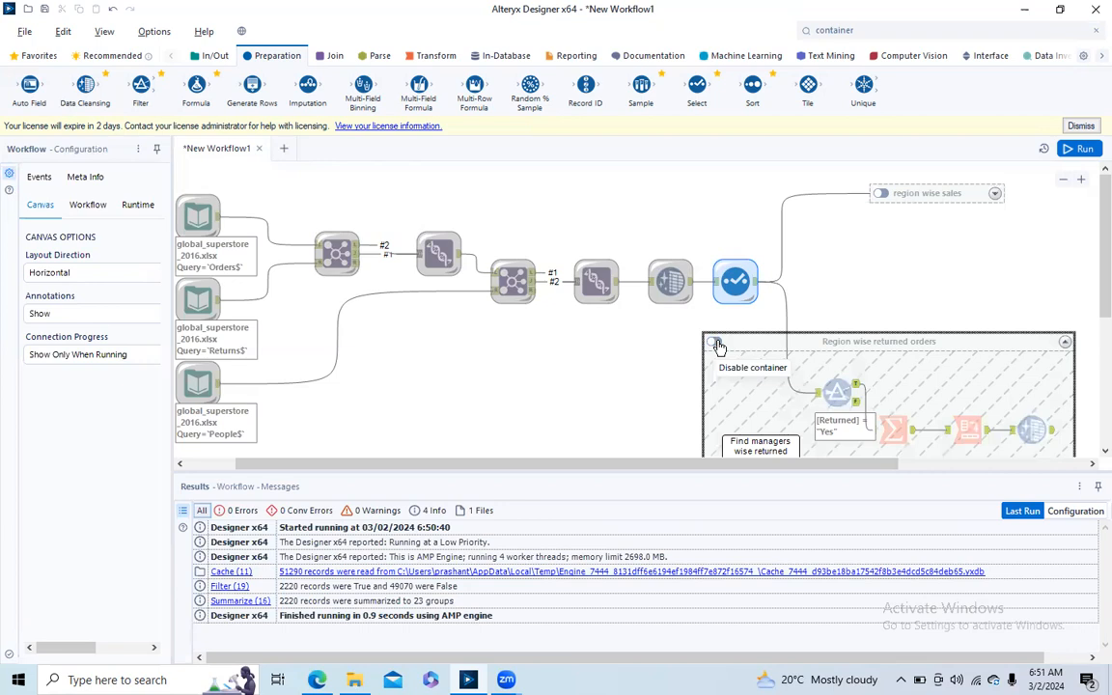
left_click(1067, 343)
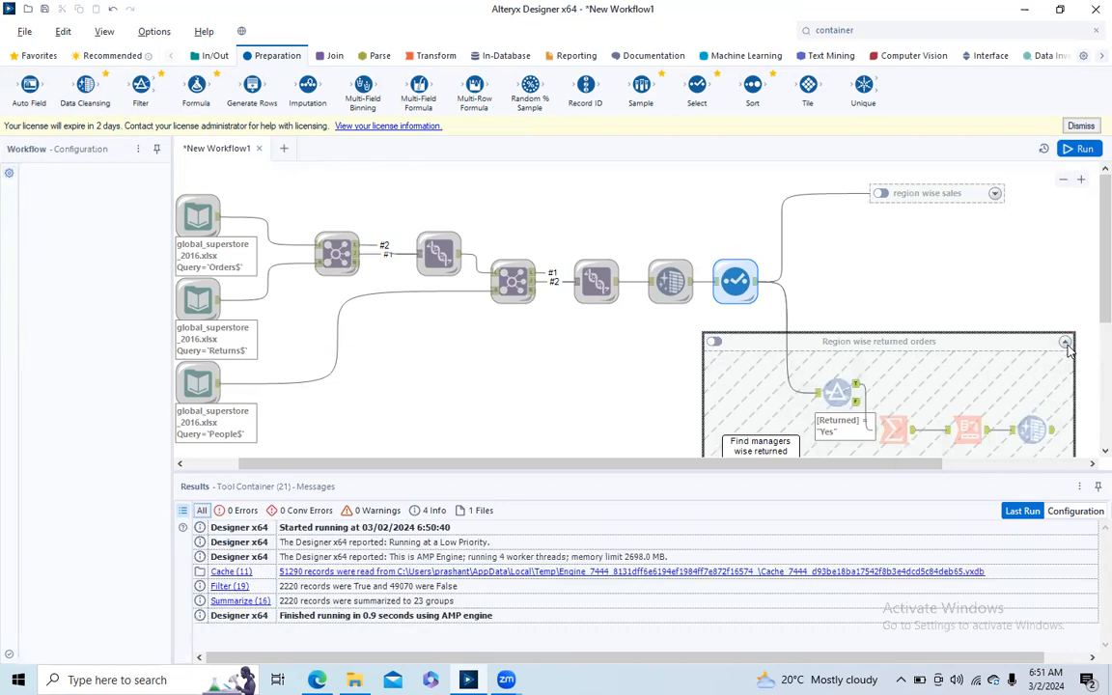
- Collapse the "Region wise returned orders" container and place it to the right of the Select tool, below the sales container
left_click(1065, 343)
left_click_drag(853, 329, 918, 333)
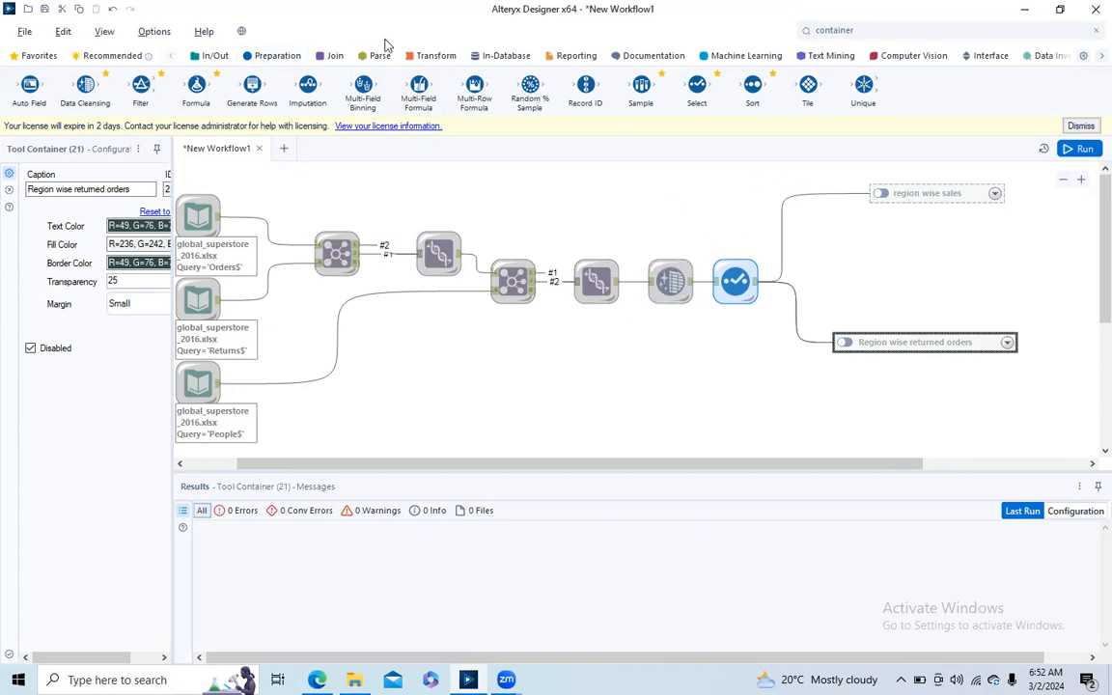
- Check the Select tool's output records, add a Formula tool below the collapsed containers and connect it to the Select output
left_click(753, 283)
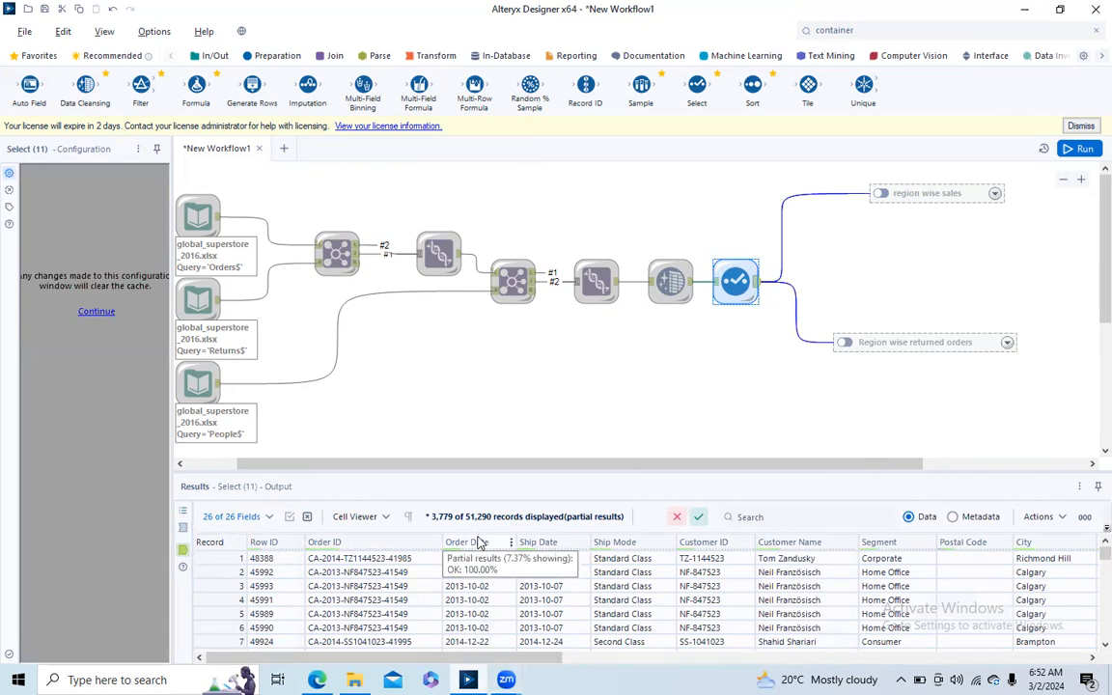
mouse_move(1105, 554)
left_mouse_down()
mouse_move(1105, 635)
mouse_move(1105, 554)
mouse_move(1089, 669)
mouse_move(1091, 543)
left_mouse_up()
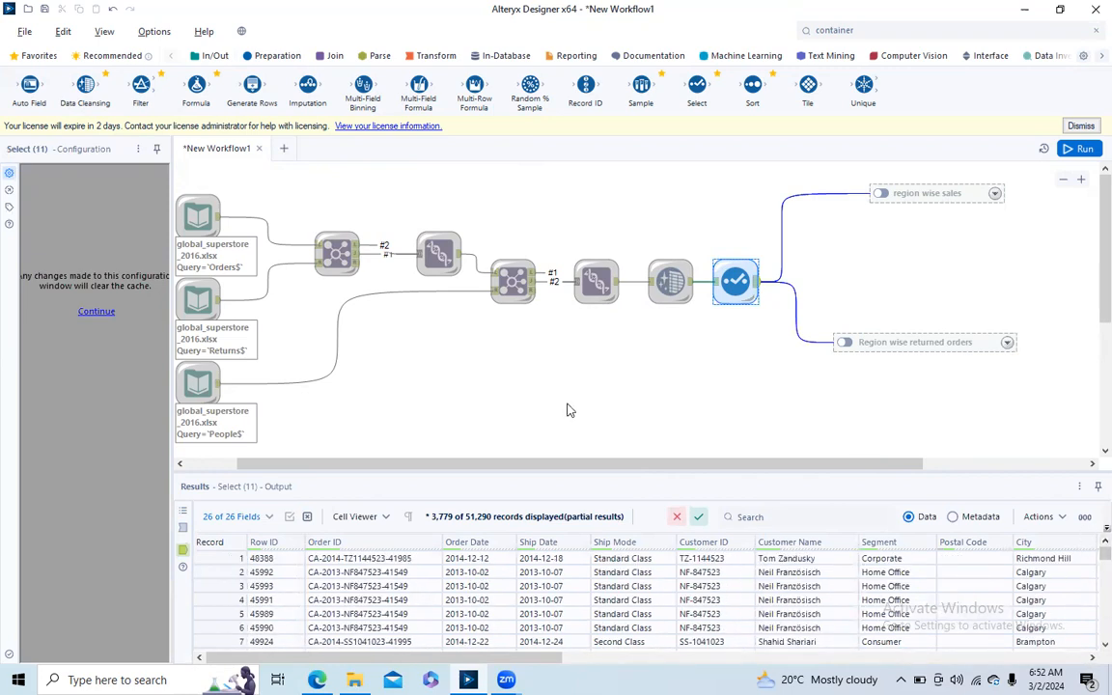
left_click_drag(191, 85, 828, 409)
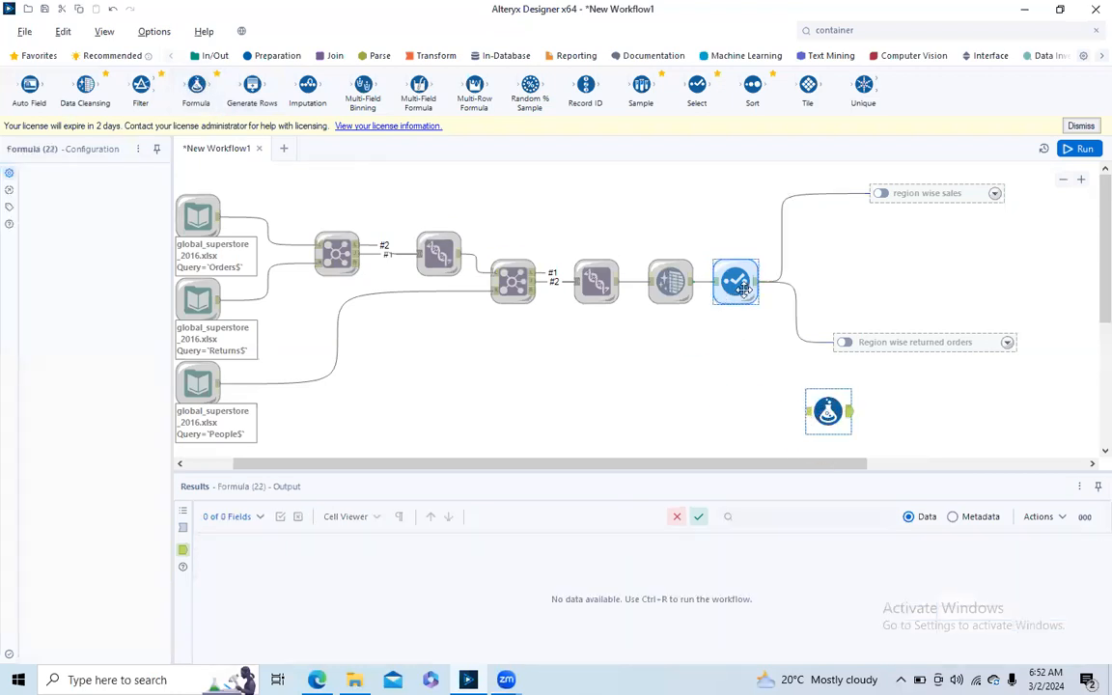
left_click_drag(758, 286, 804, 423)
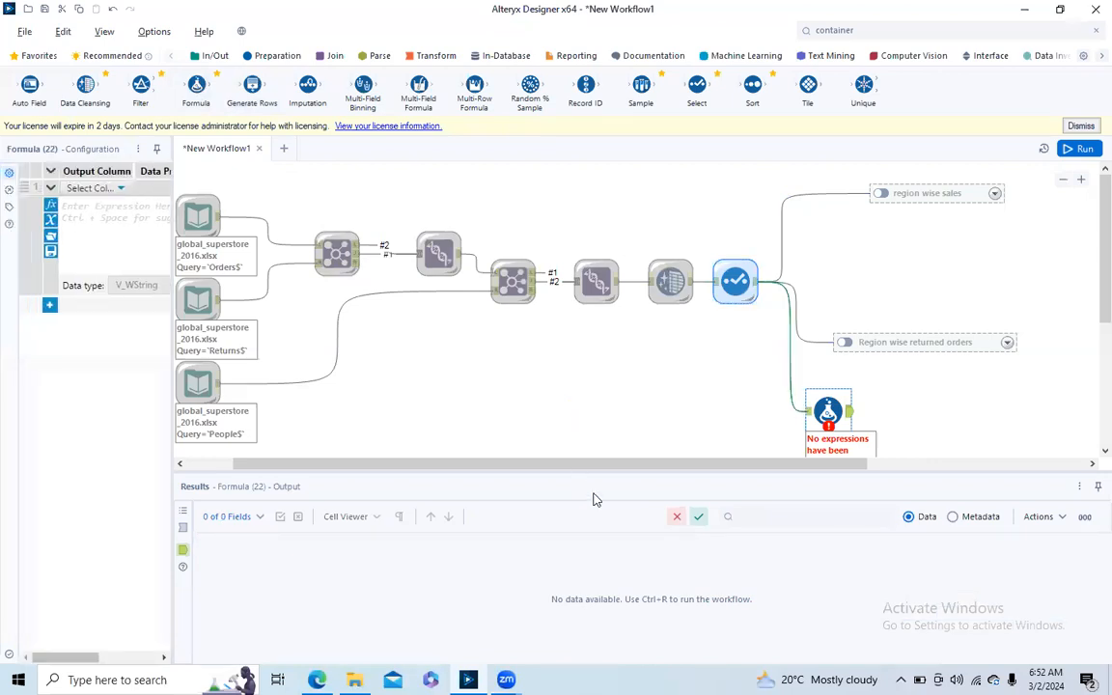
- Create a new output column named Year in the Formula tool and widen the configuration area
left_click(119, 189)
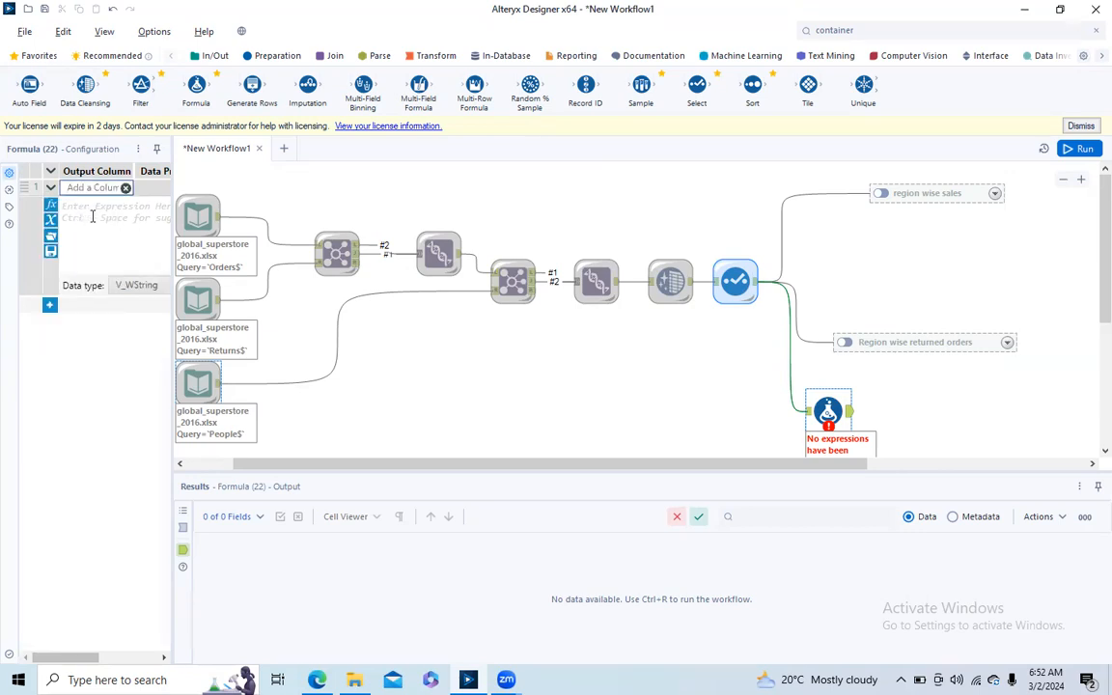
type("Year")
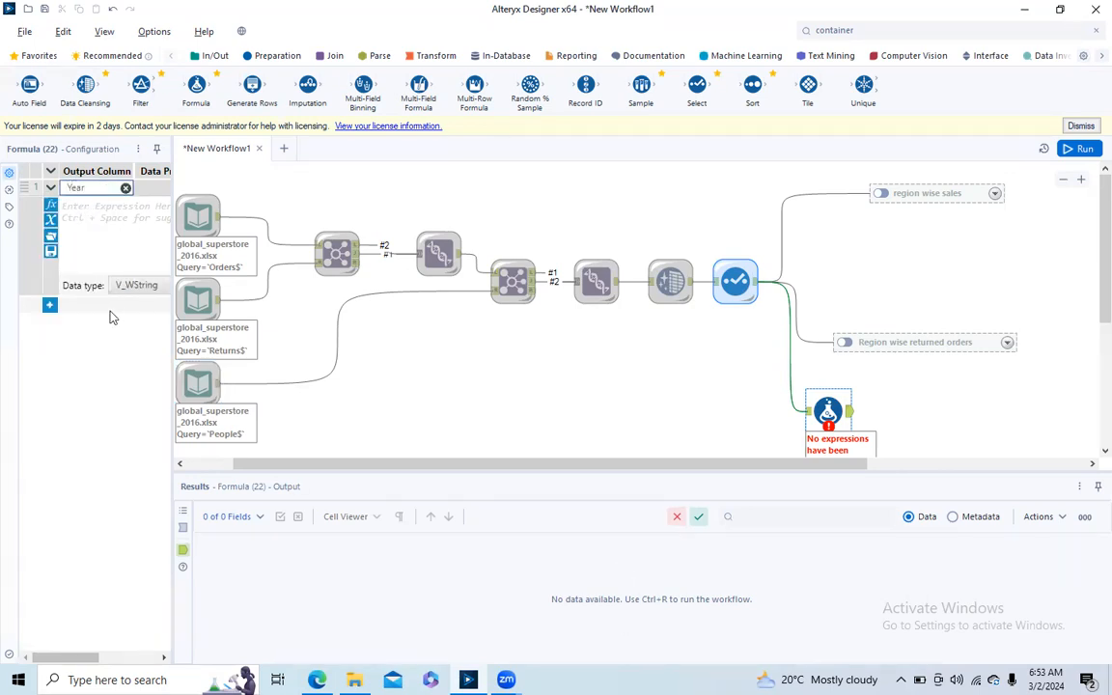
left_click(101, 221)
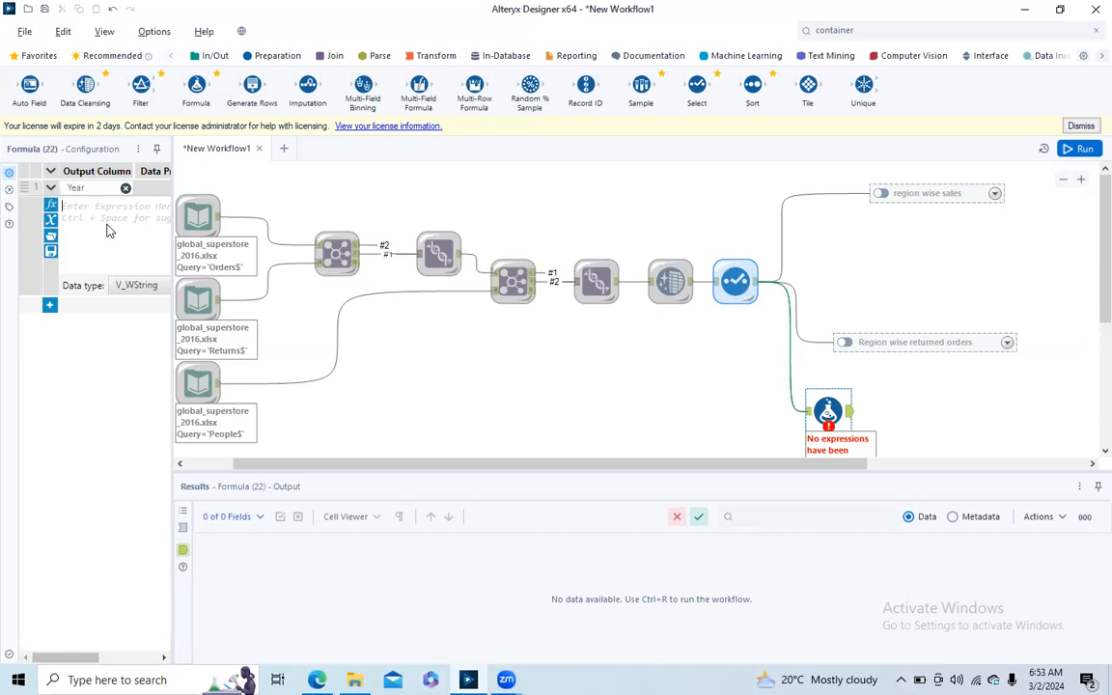
left_click_drag(172, 145, 477, 168)
- Browse the Formula tool's function categories and examine the available DateTime functions
left_click(50, 204)
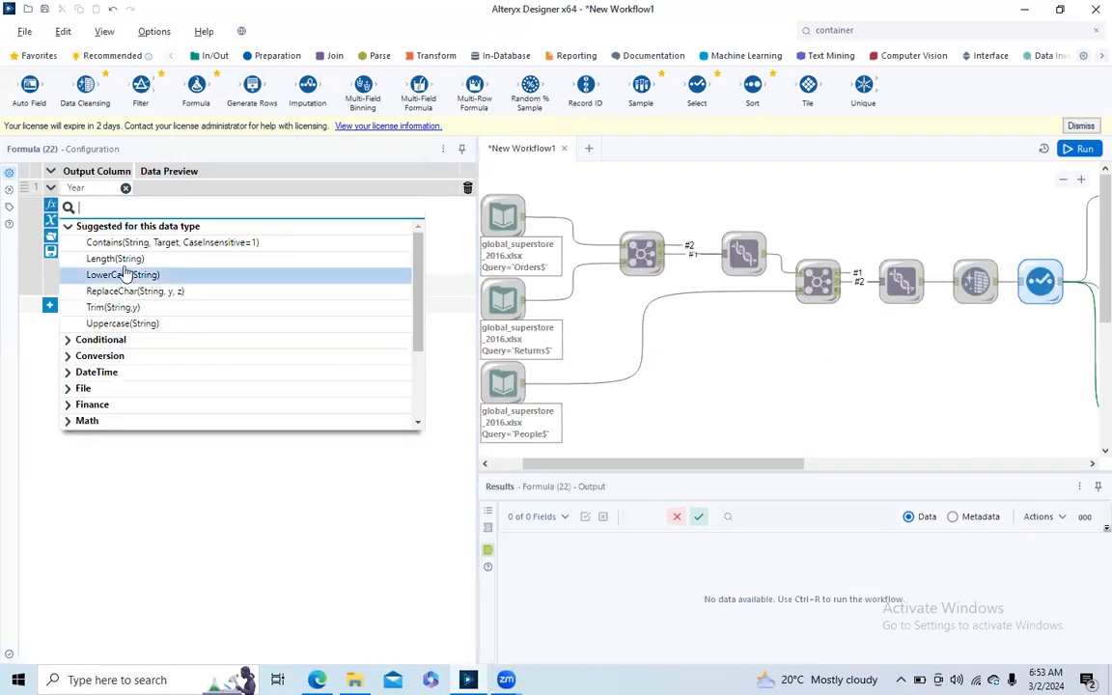
left_click(68, 343)
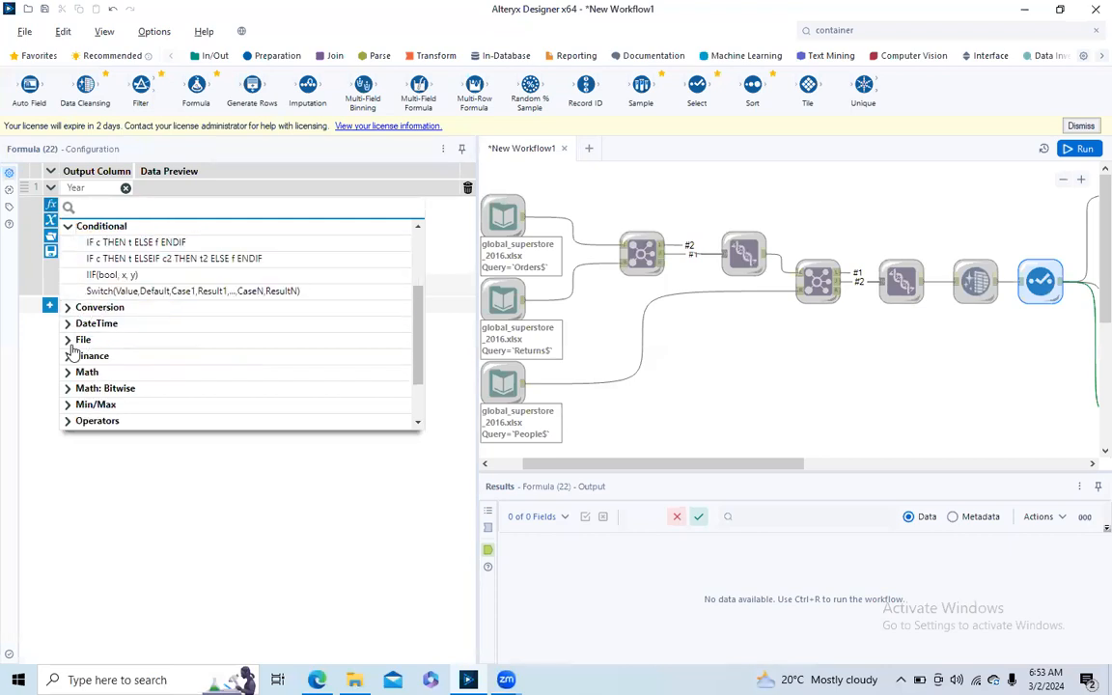
left_click(69, 226)
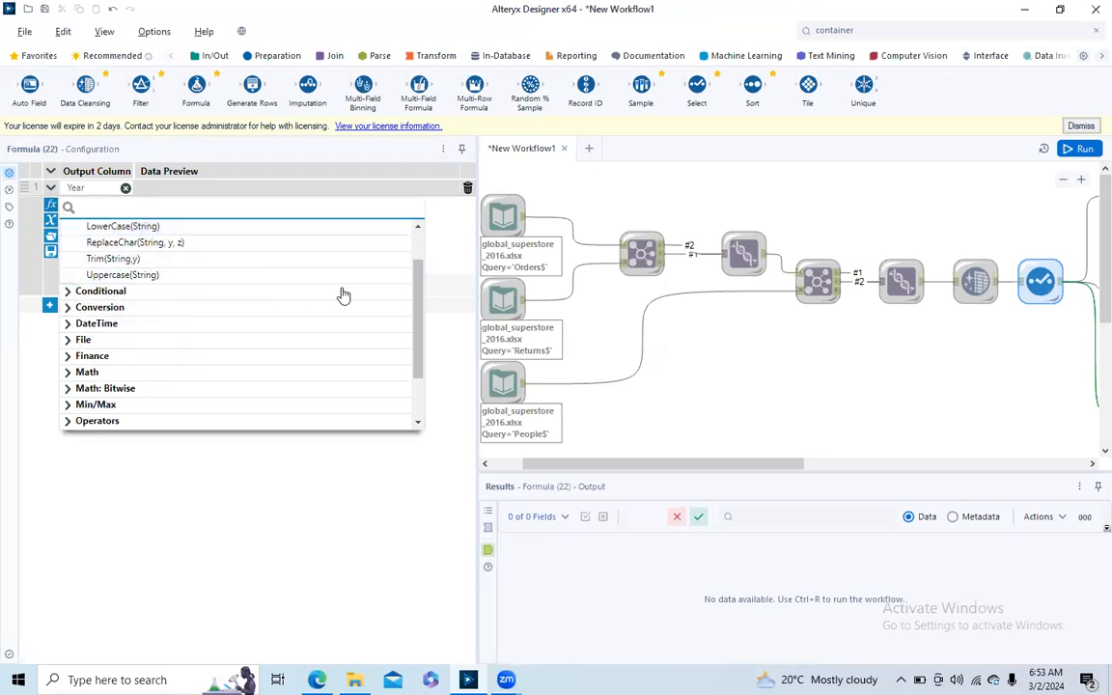
scroll(421, 280, "up", 2)
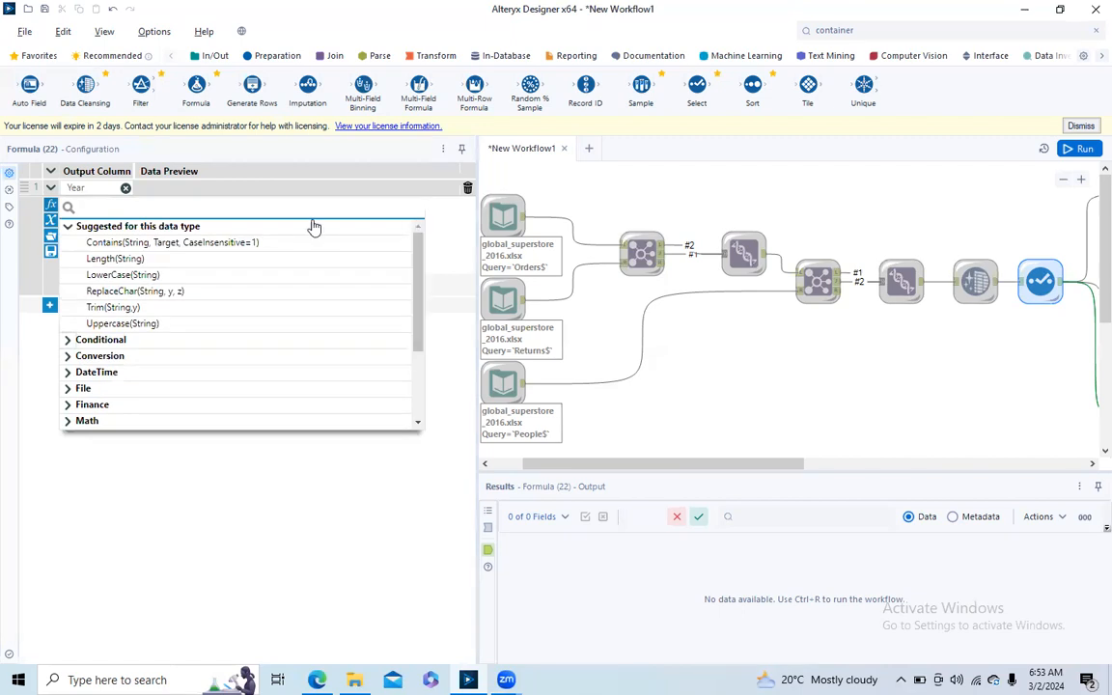
left_click(69, 226)
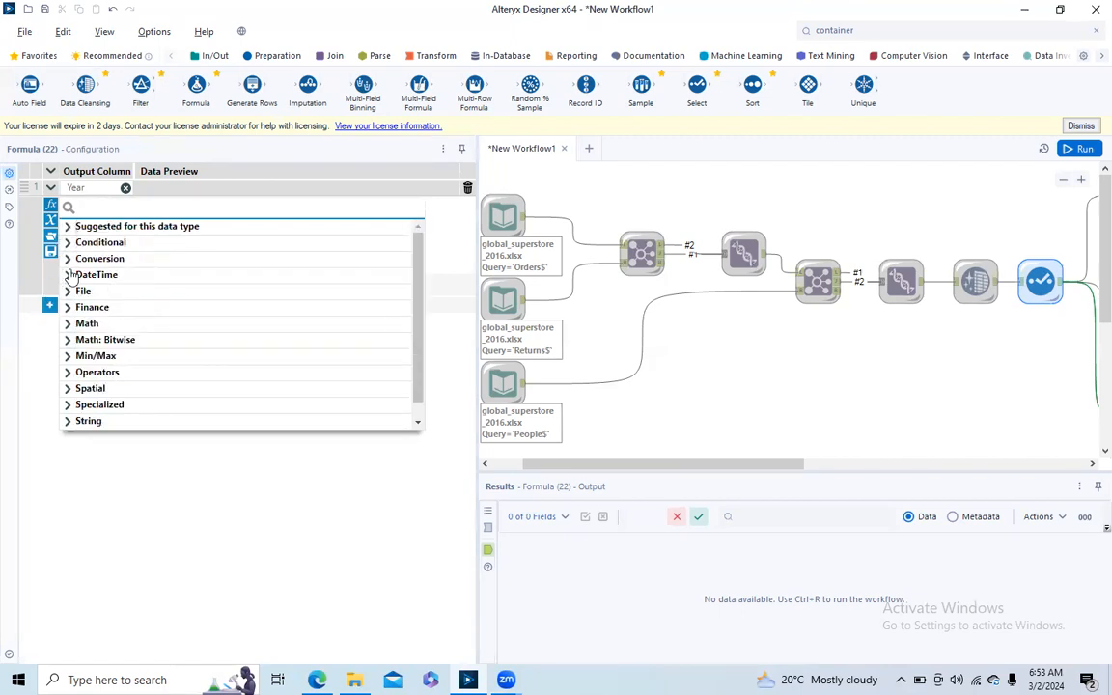
left_click(69, 274)
scroll(422, 292, "down", 1)
scroll(422, 294, "down", 4)
left_click_drag(417, 338, 415, 284)
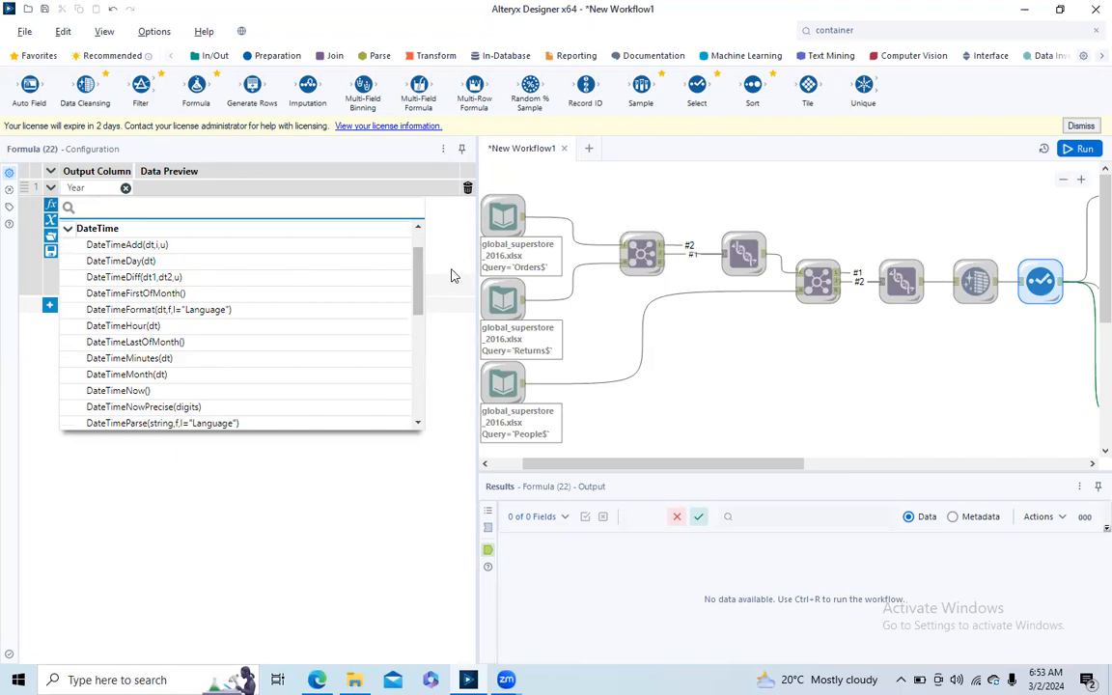
left_click(451, 276)
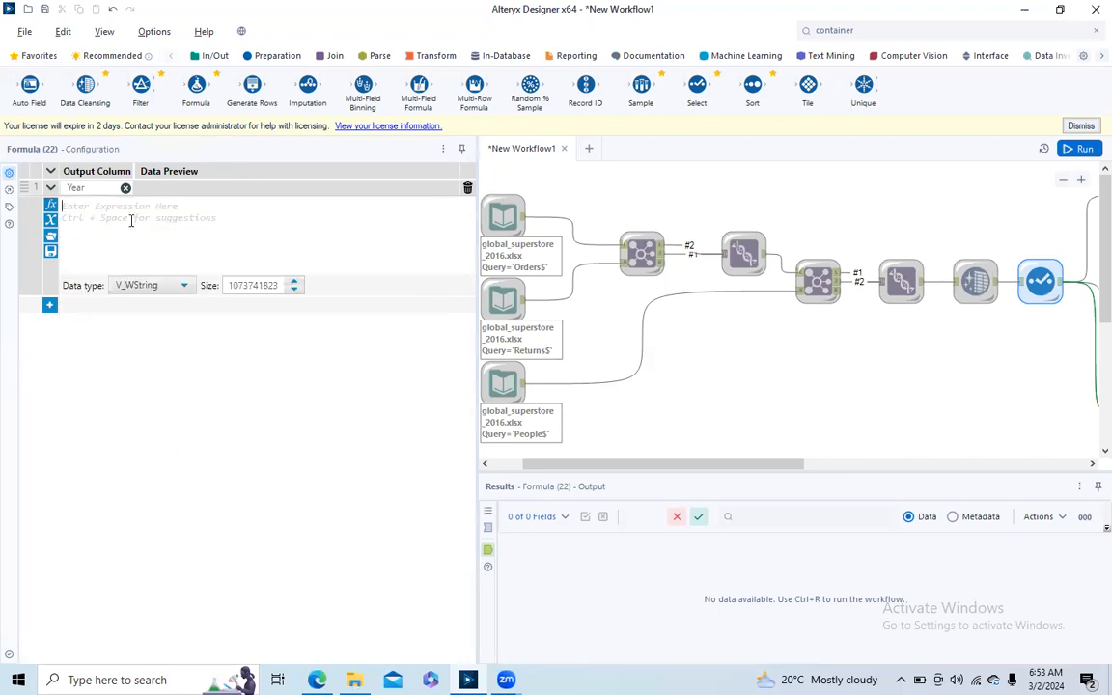
- Set the Year column's expression to DateTimeYear([Order Date])
type("year")
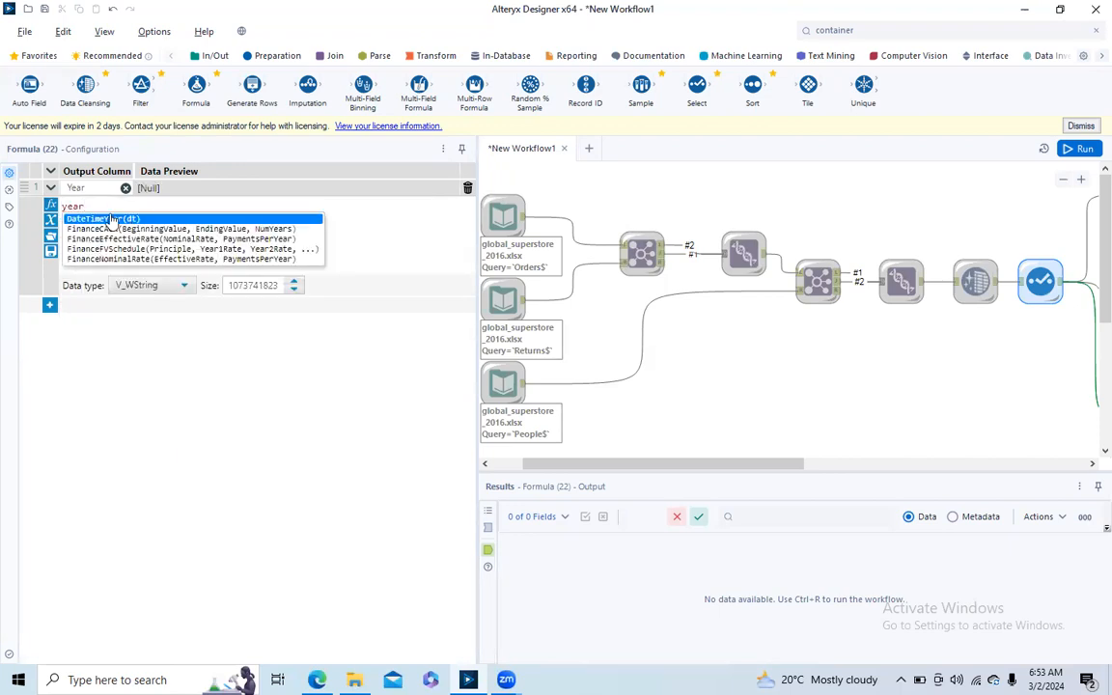
left_click(111, 220)
type("order)")
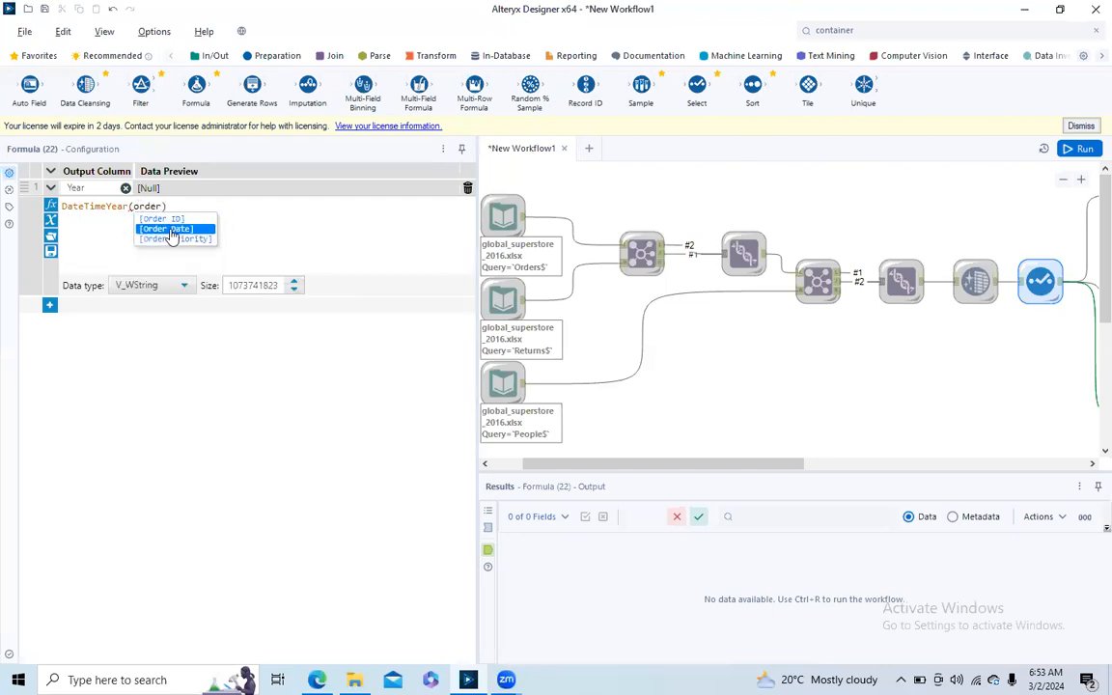
double_click(166, 229)
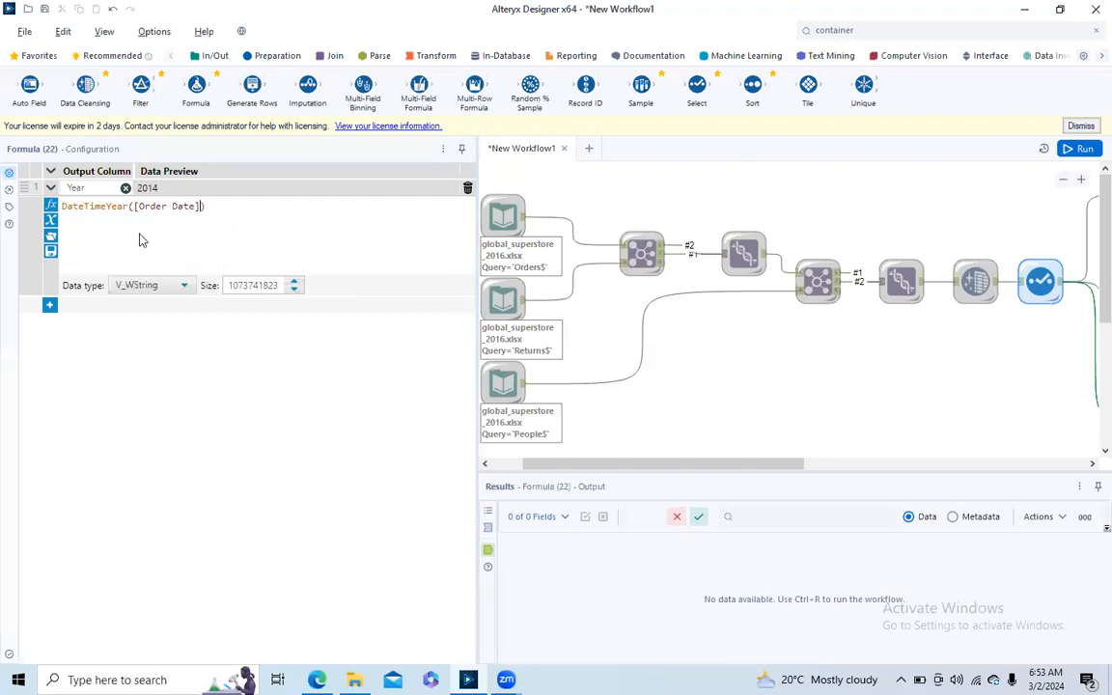
- Add a second output column named month with the expression DateTimeMonth([Order Date])
left_click(49, 307)
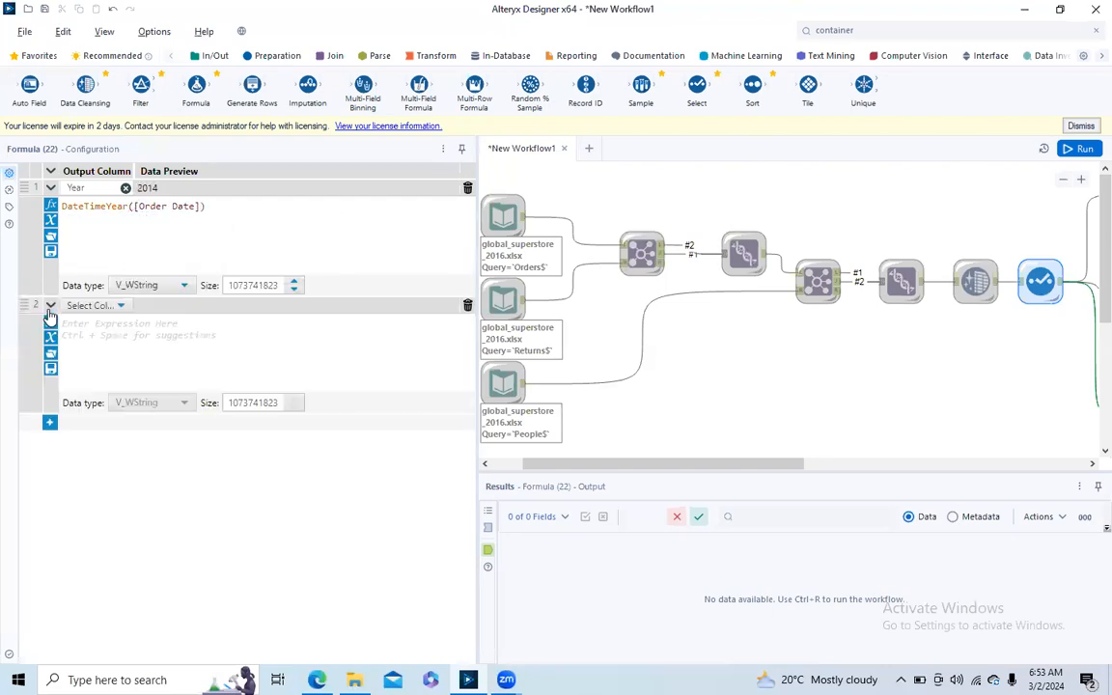
left_click(109, 305)
left_click(103, 323)
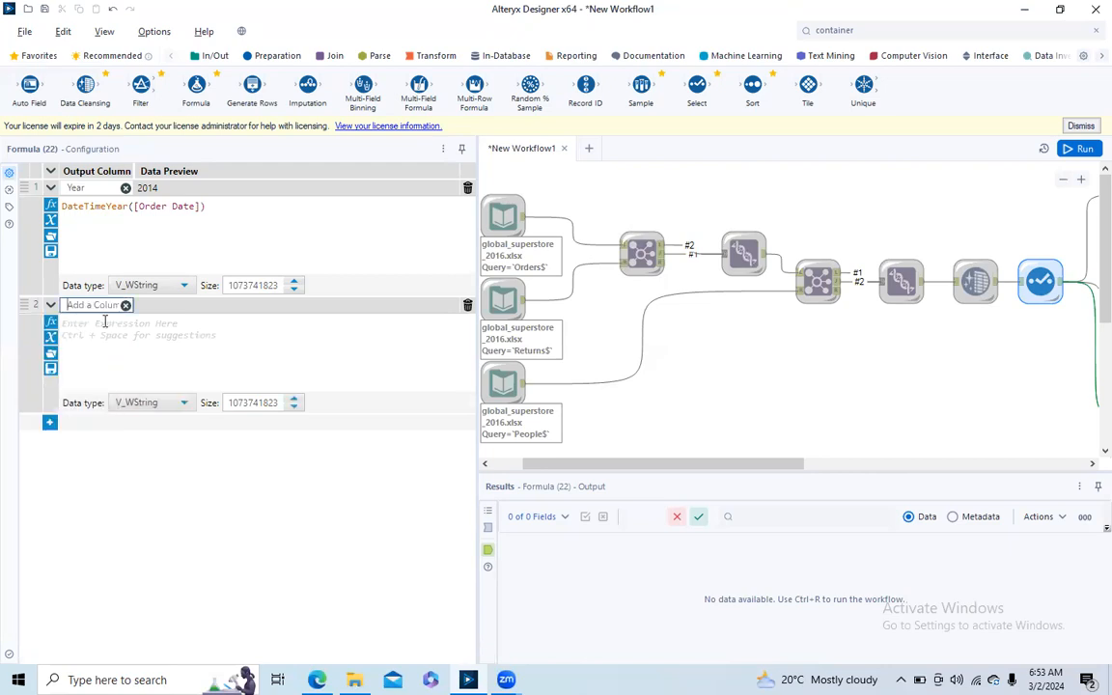
type("month")
left_click(115, 326)
type("mont")
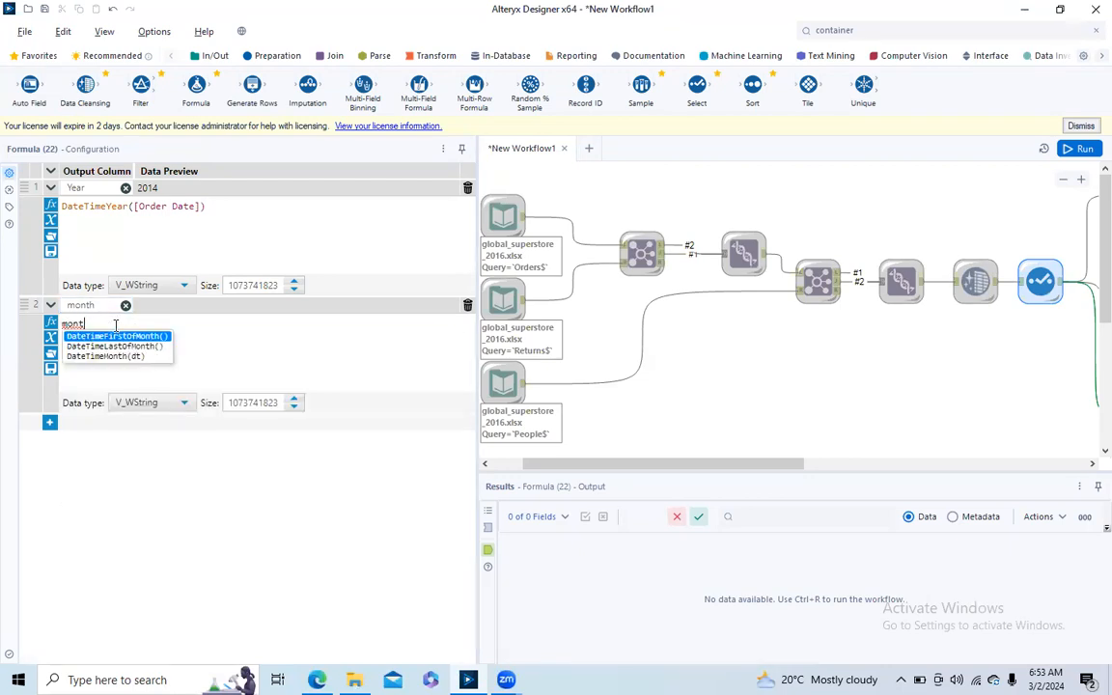
key("BackSpace")
left_click(132, 359)
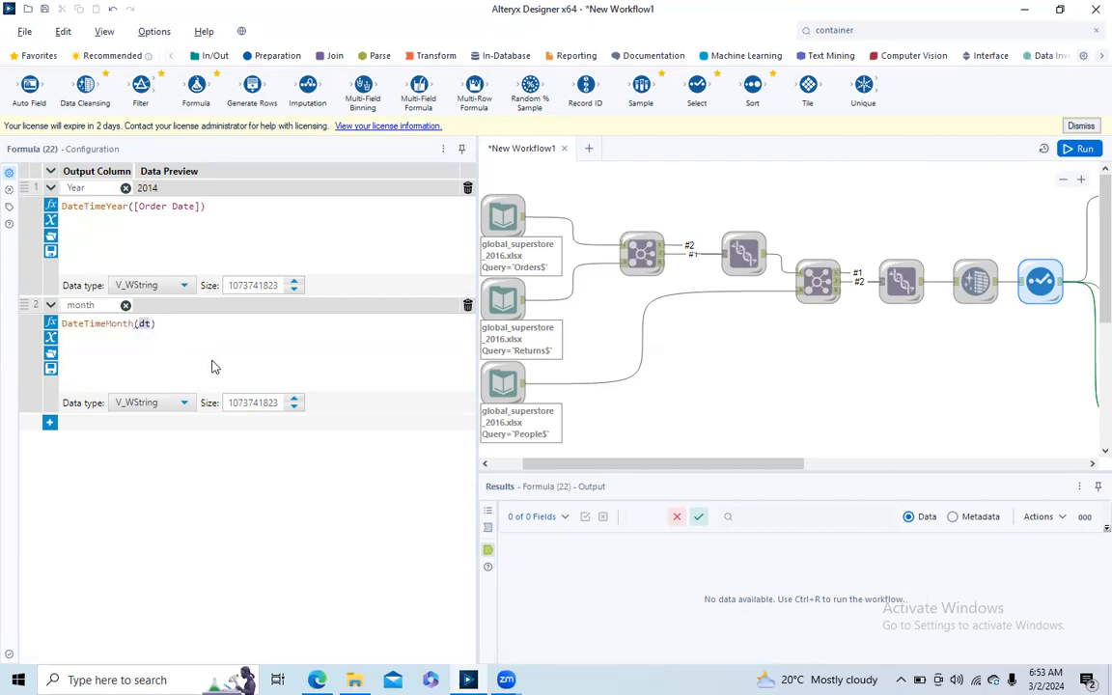
type("order")
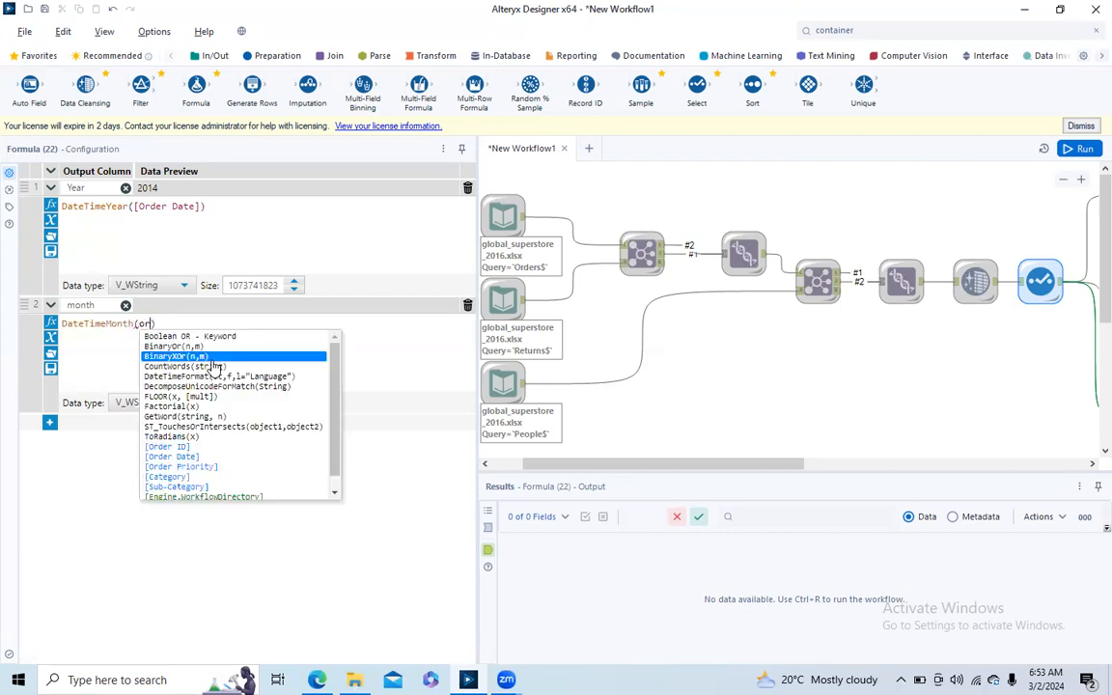
left_click(171, 345)
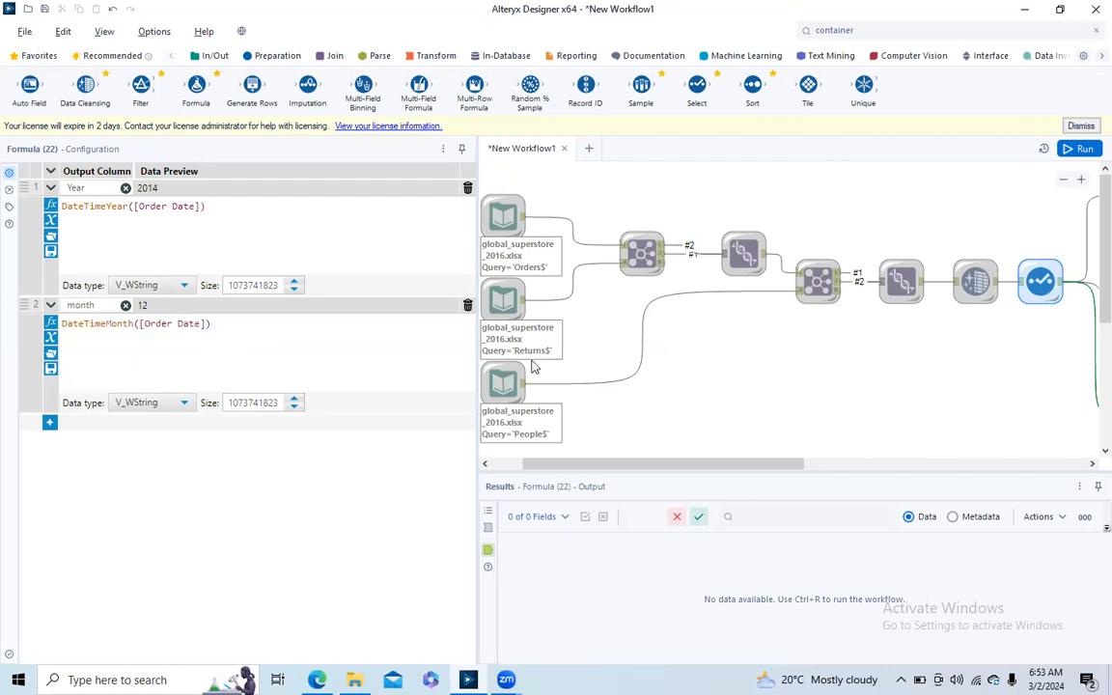
- Narrow the configuration area to reveal the Formula tool on the canvas, then run the workflow and dismiss the completion message
left_click_drag(477, 271, 327, 270)
left_click_drag(579, 465, 712, 483)
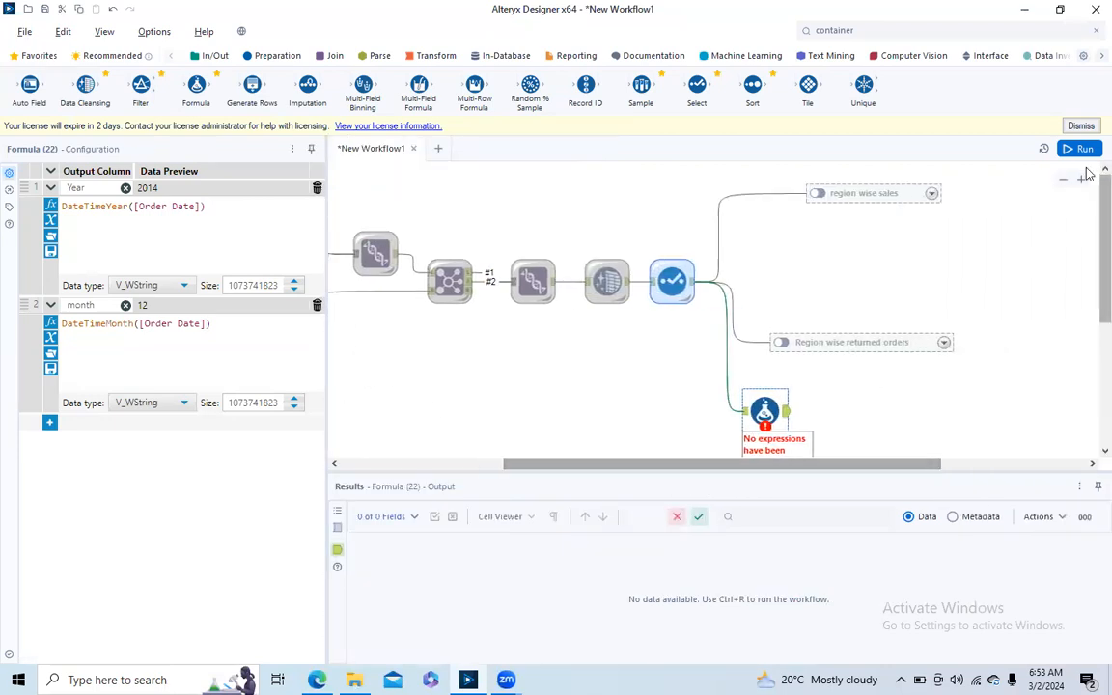
left_click(829, 402)
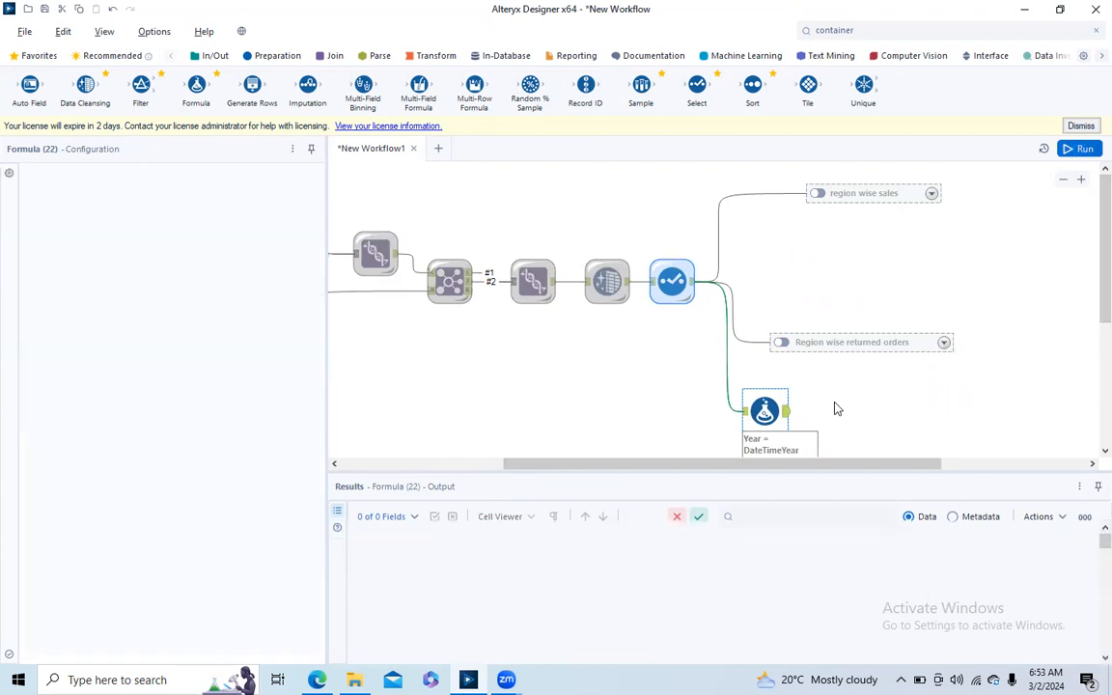
key("ctrl+r")
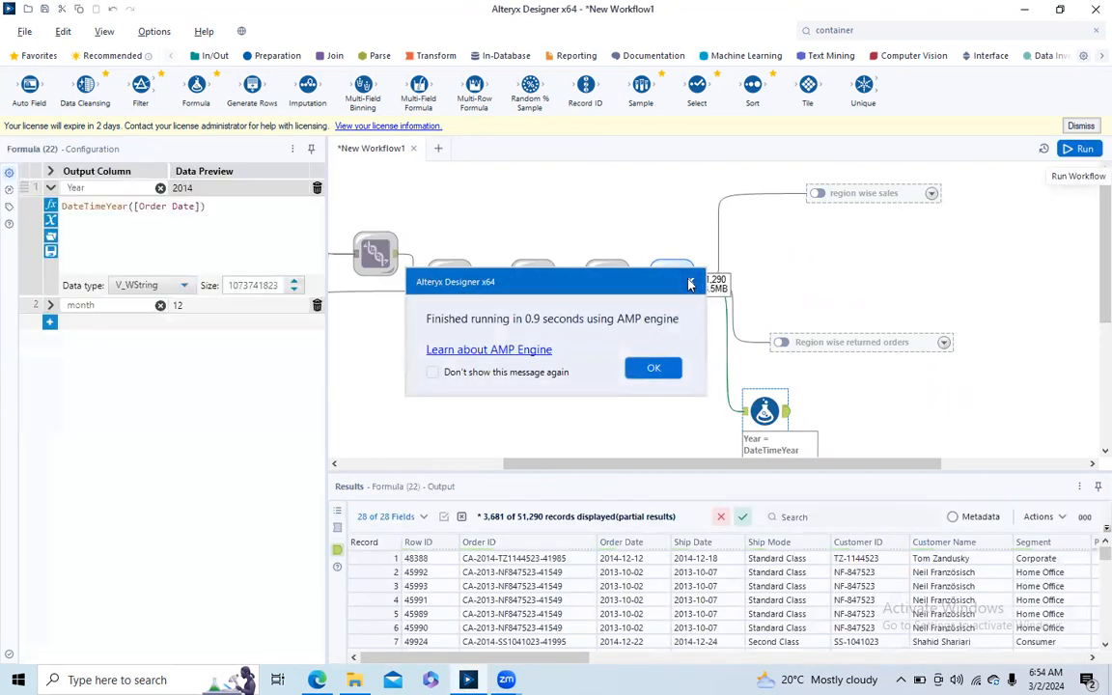
left_click(693, 283)
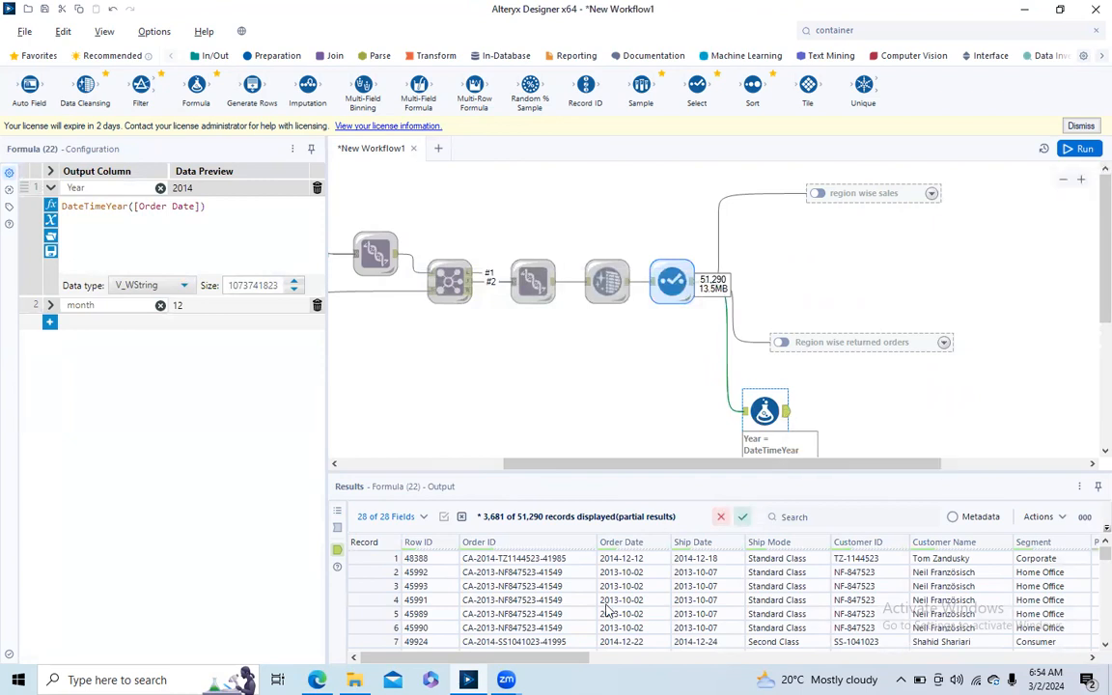
- Examine the Year and month columns in the Formula tool's output records
left_click(553, 653)
left_click_drag(567, 658, 1081, 660)
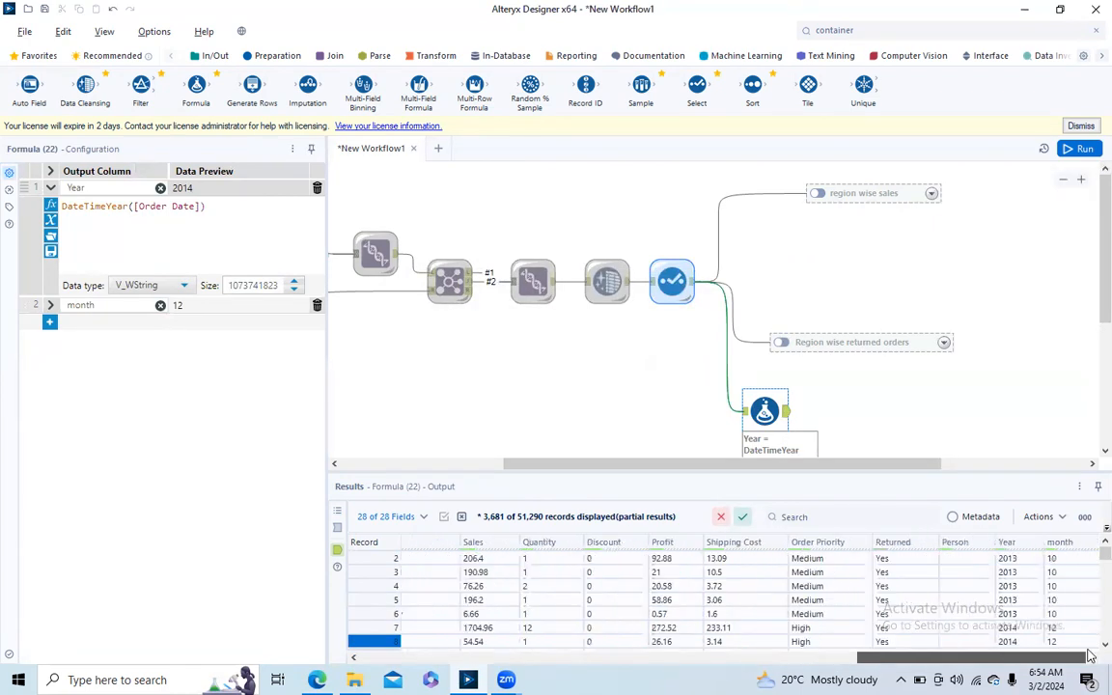
left_click_drag(1089, 558, 1088, 523)
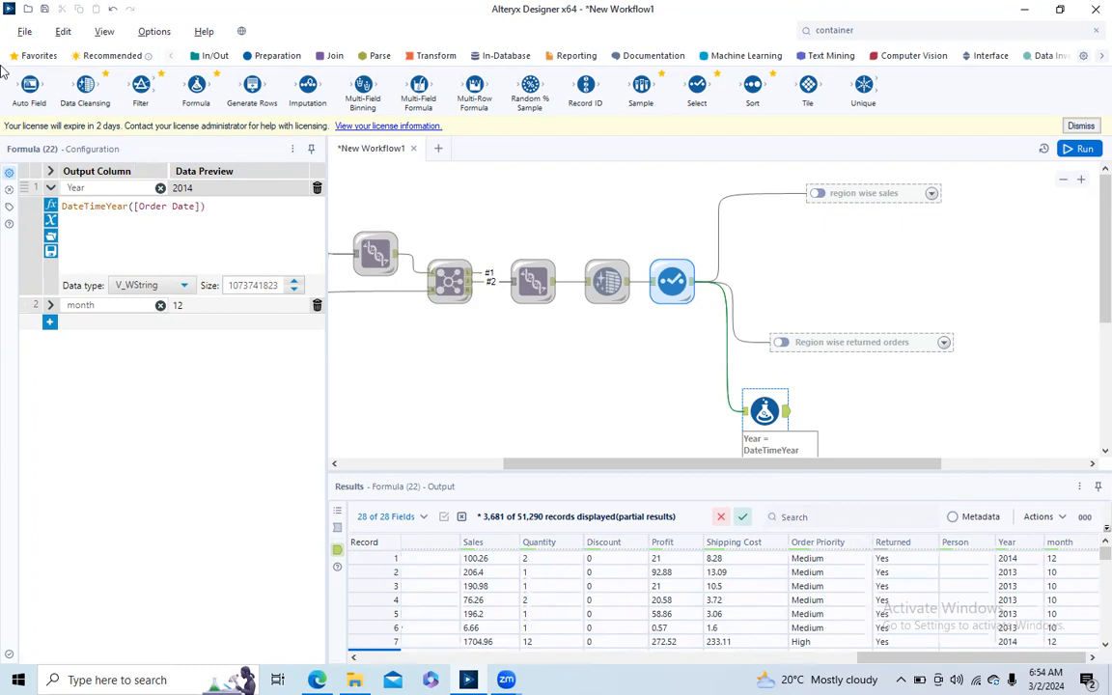
- Review the month expression, then collapse the month and Year expressions in the Formula configuration
left_click(52, 305)
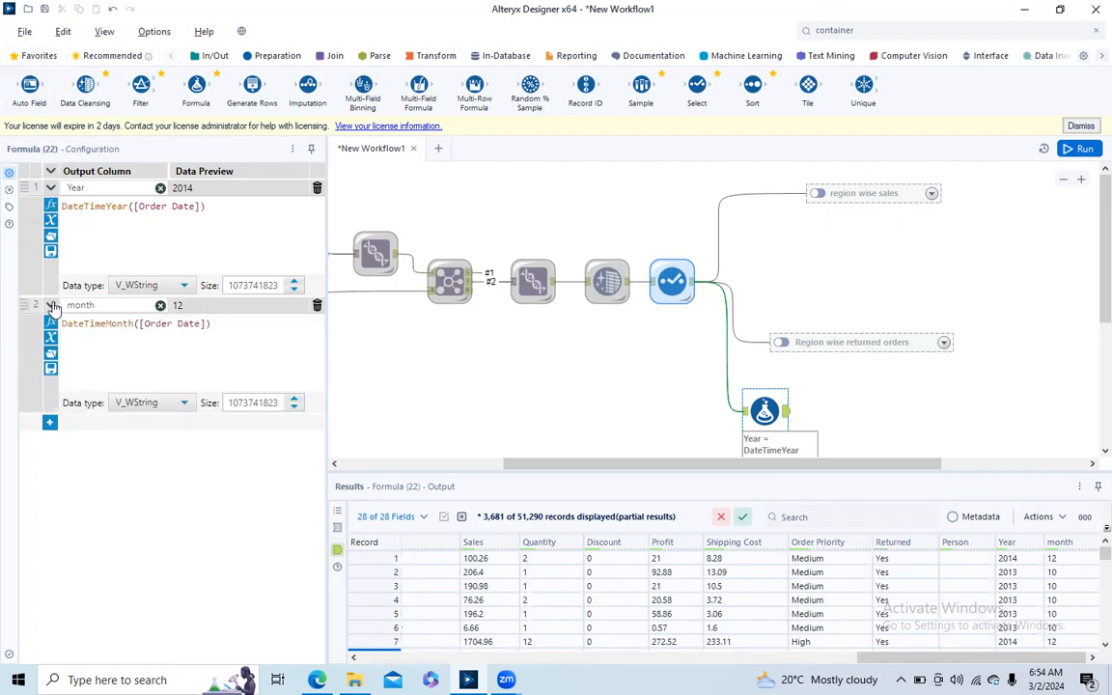
left_click(51, 305)
left_click(51, 188)
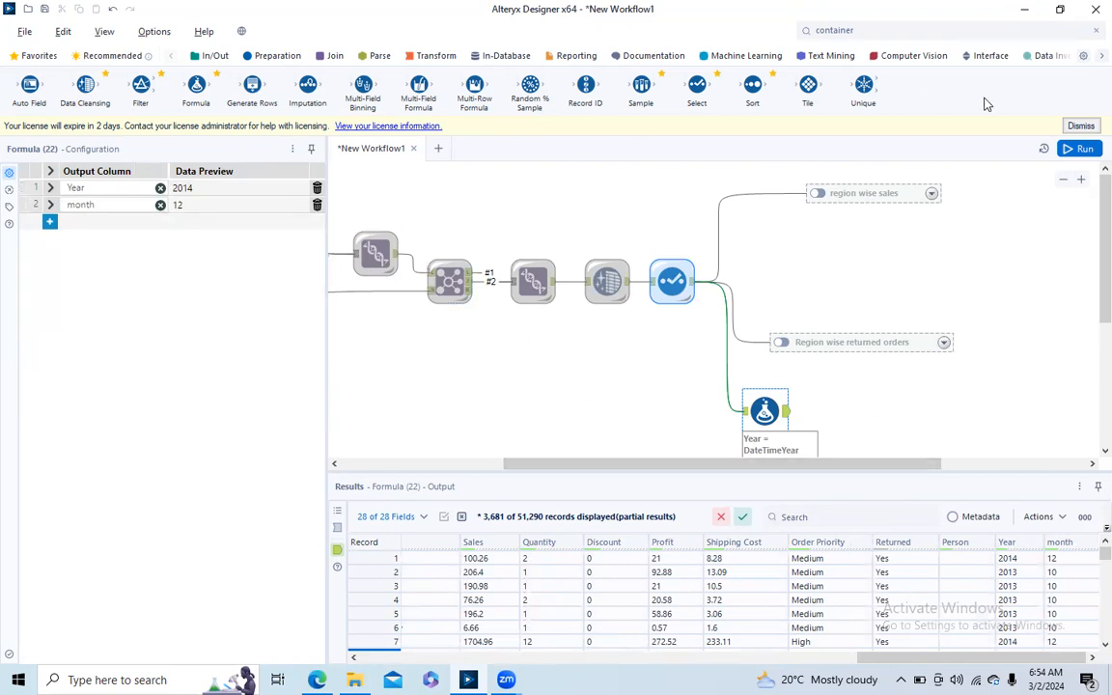
- Add a Summarize tool after the Formula tool and group its output by the Year field
left_click(418, 60)
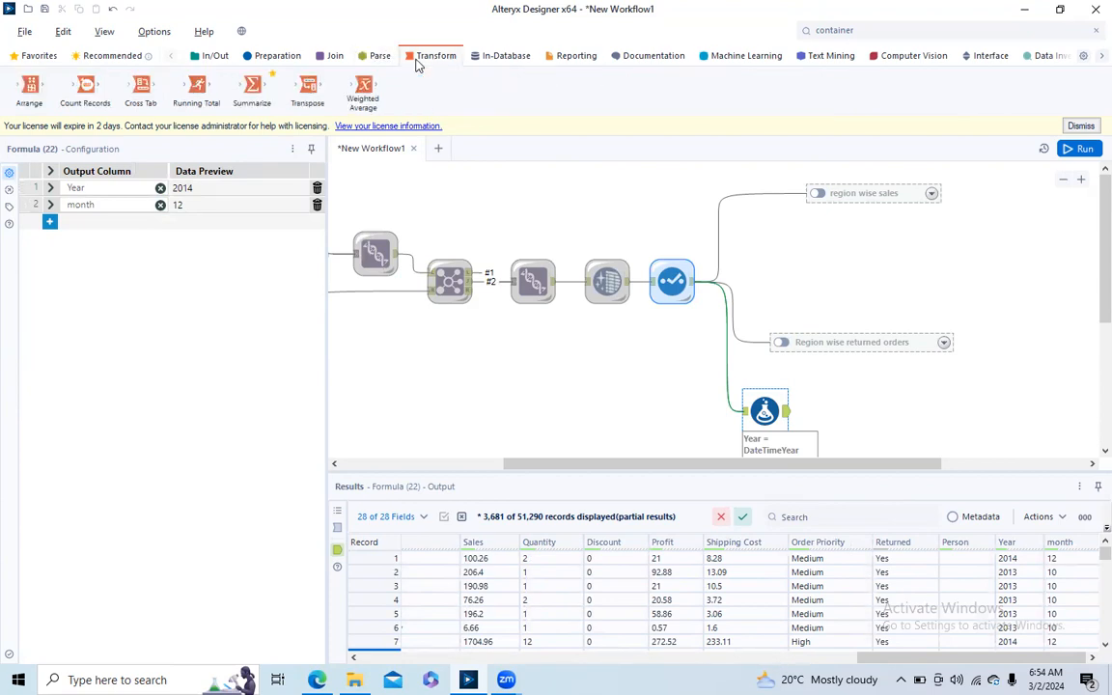
left_click_drag(249, 89, 842, 417)
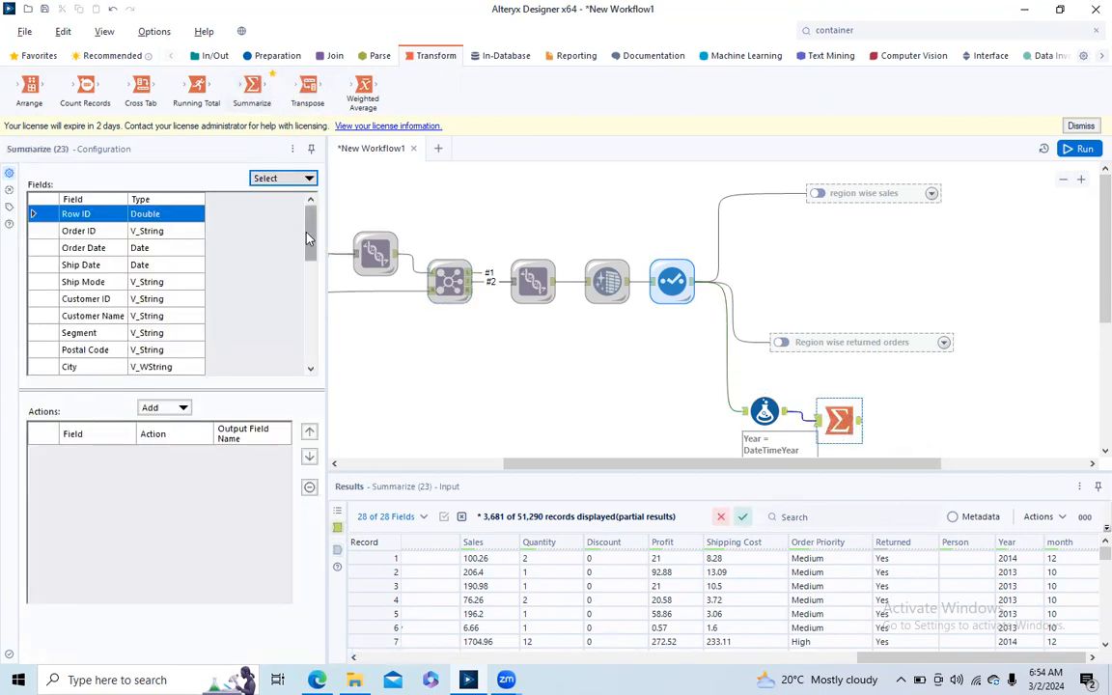
left_click_drag(308, 238, 283, 337)
left_click(43, 349)
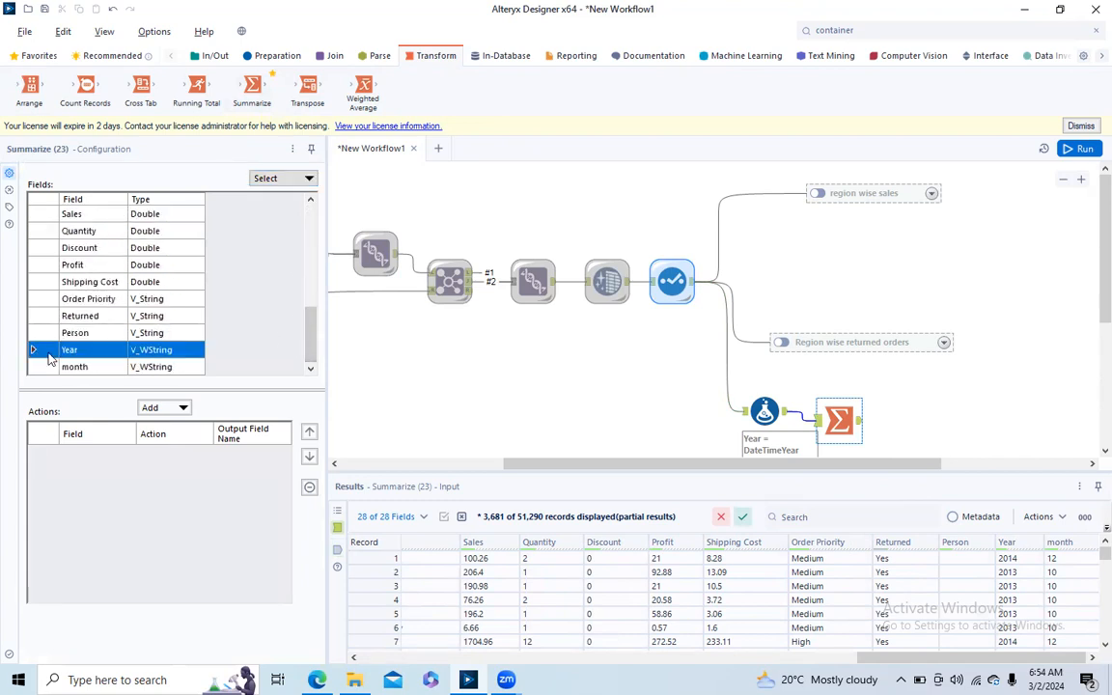
left_click(180, 408)
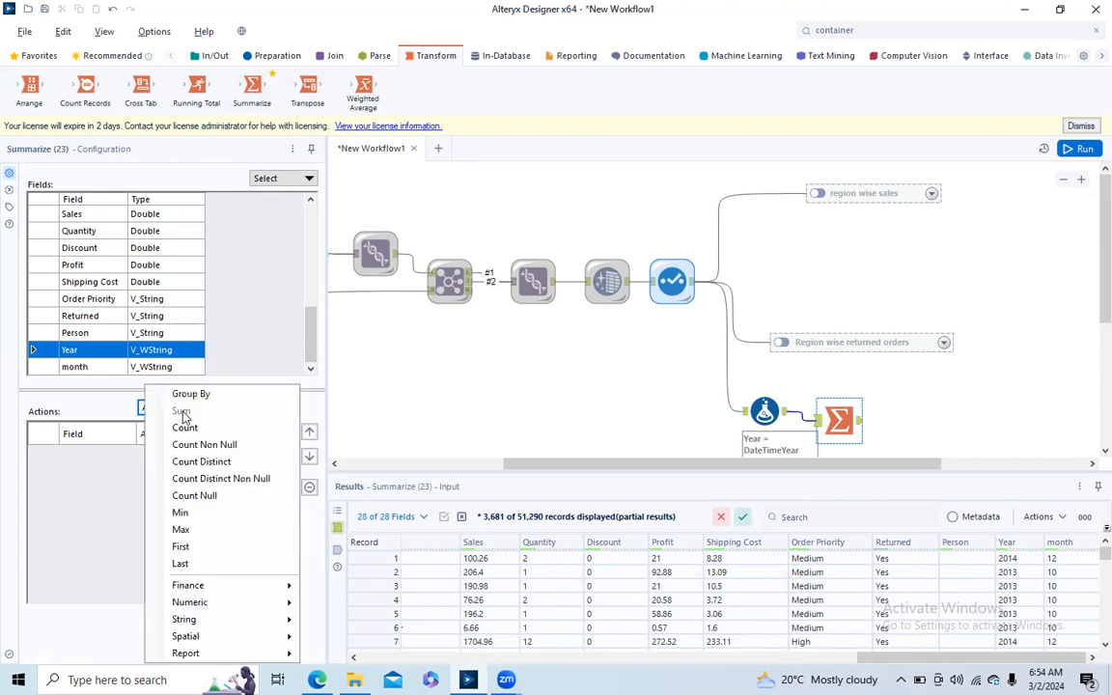
left_click(183, 393)
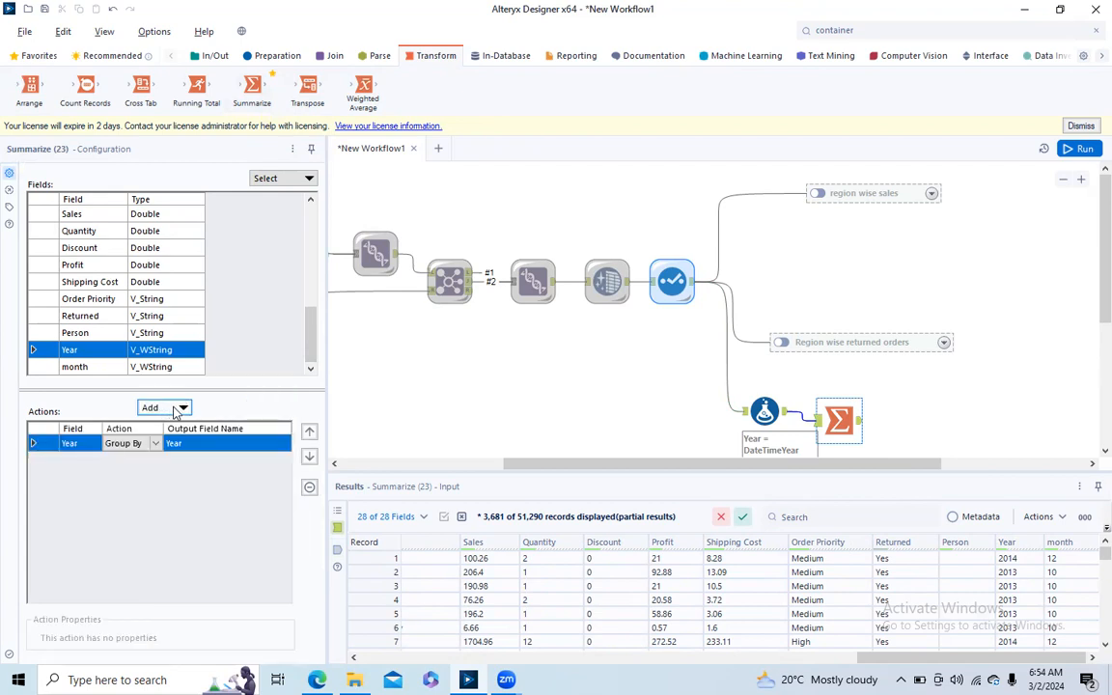
left_click_drag(312, 340, 312, 336)
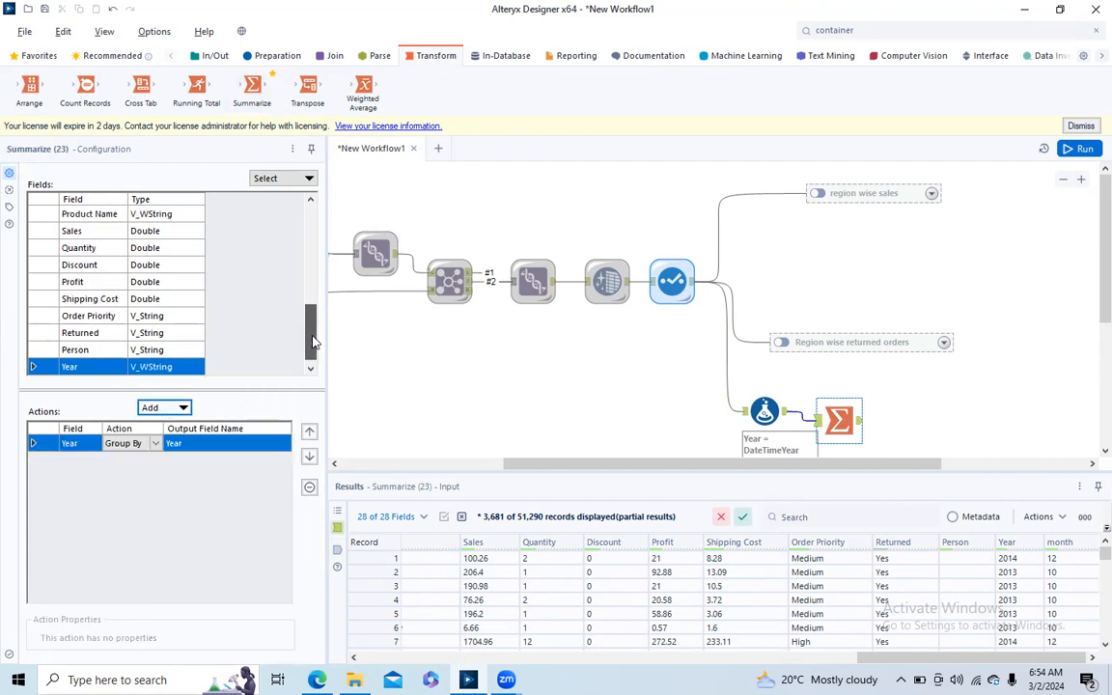
left_click(35, 230)
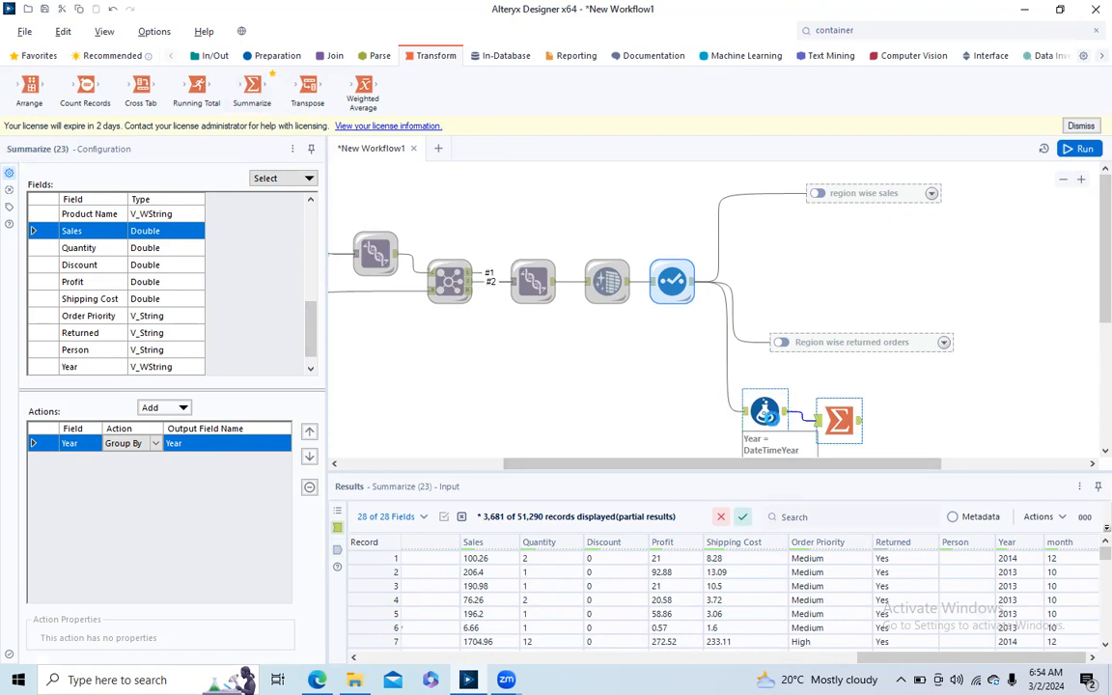
- Add a third output column named Total Sales to the Formula tool with the expression sales-[Discount]
left_click(765, 413)
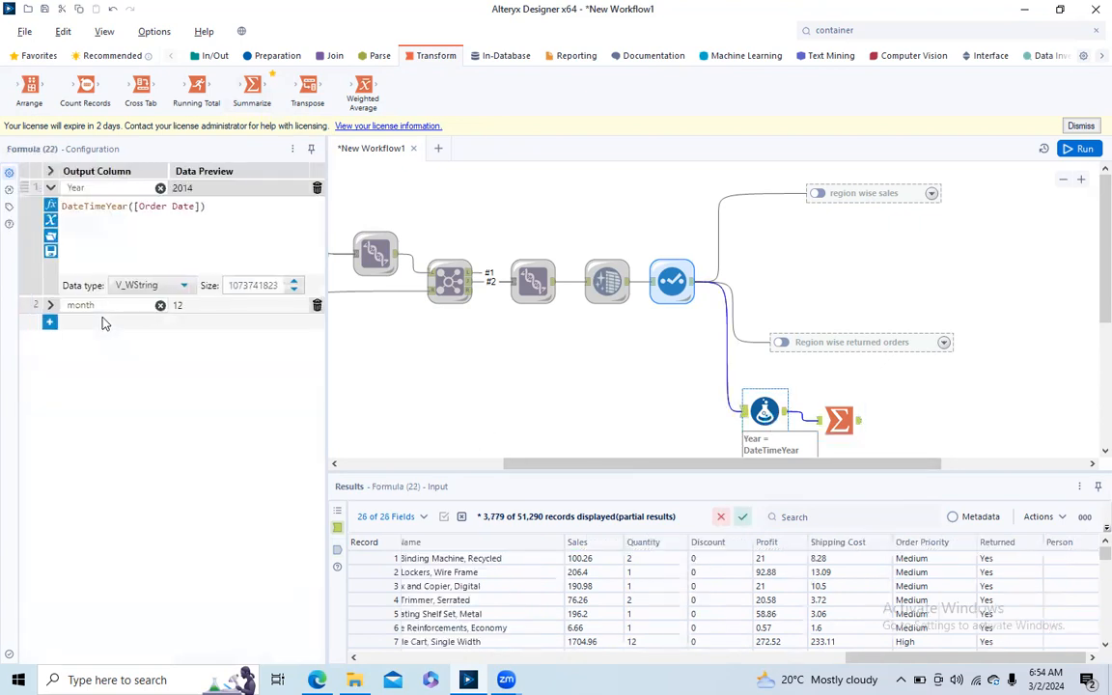
left_click(49, 321)
left_click(107, 322)
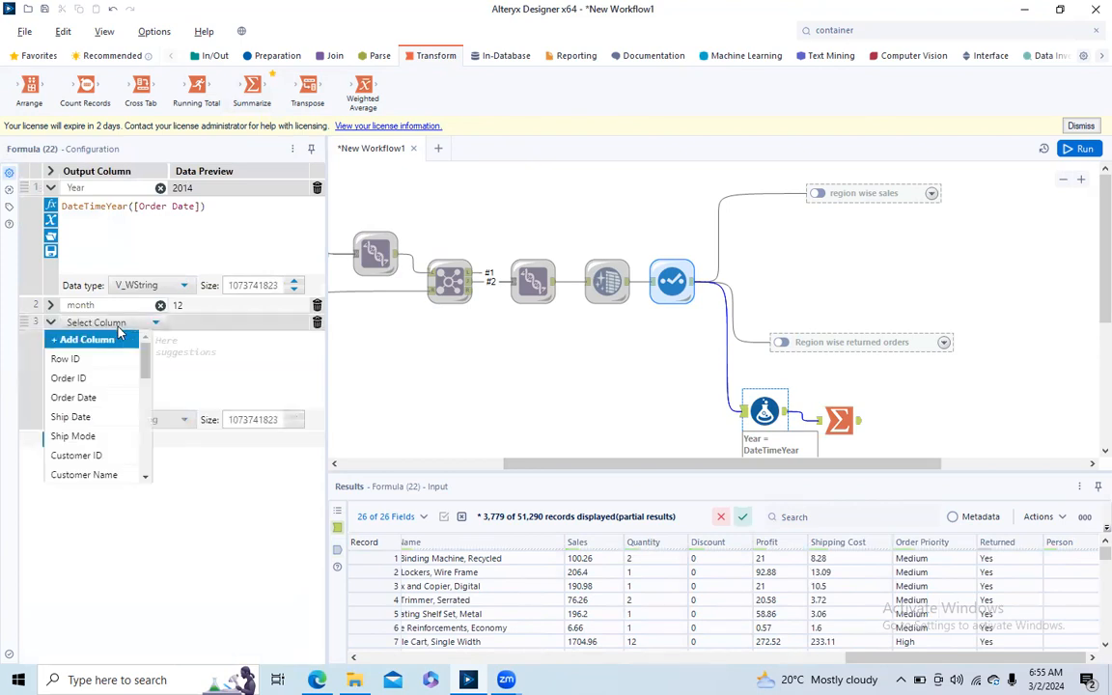
left_click(78, 339)
type("Total Sales")
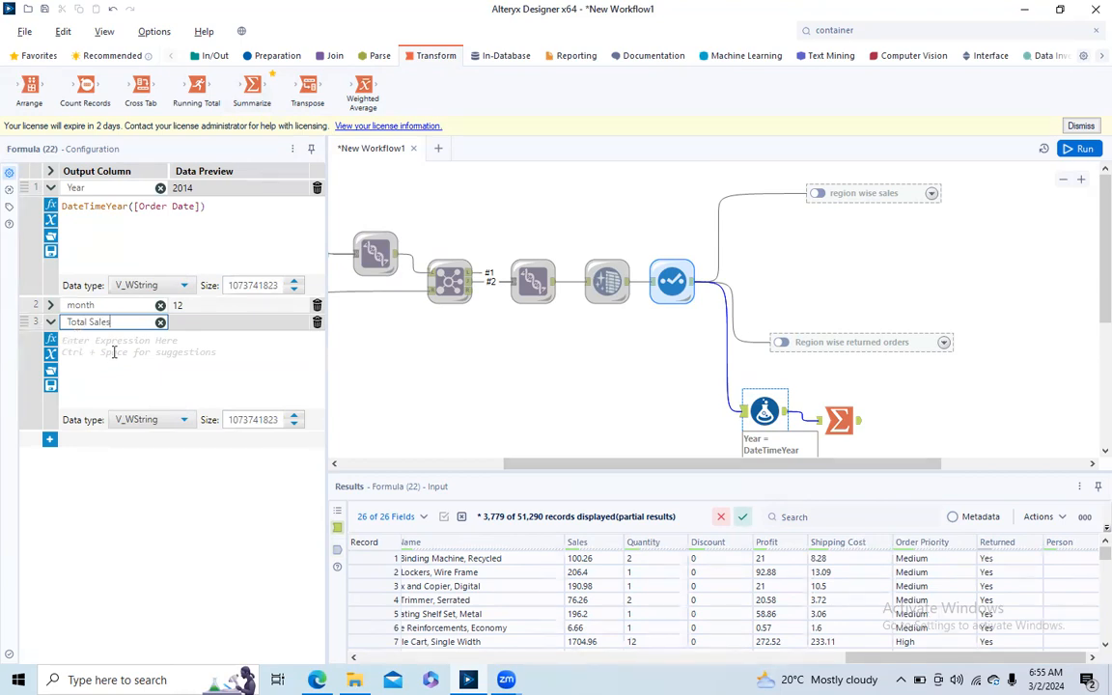
left_click(113, 352)
type("sales")
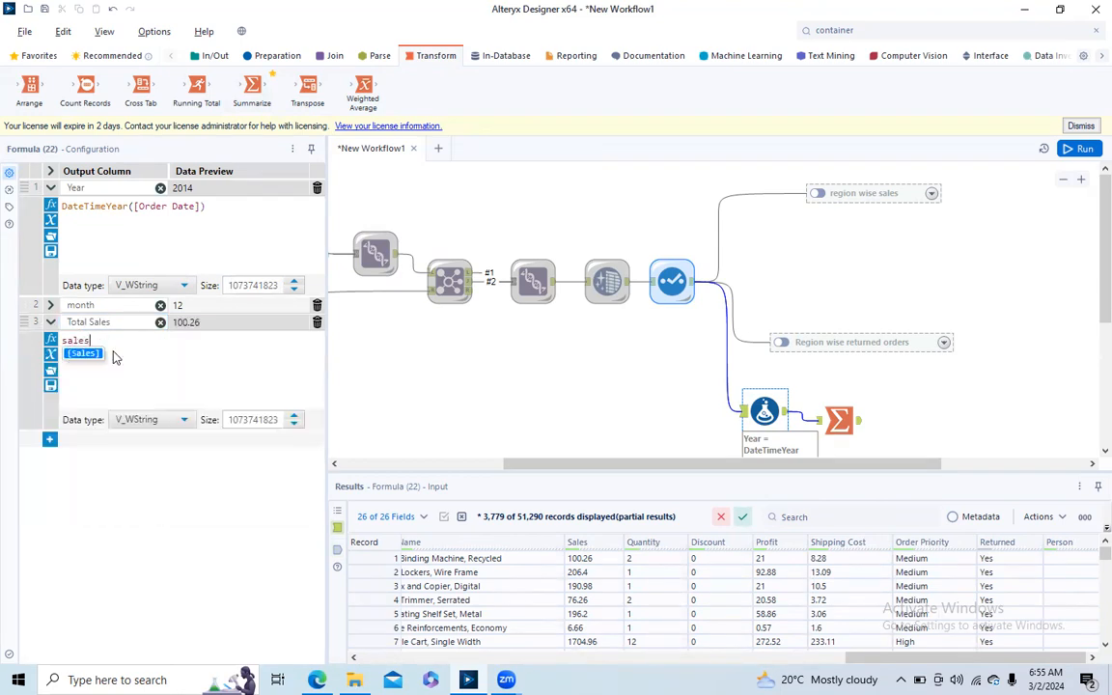
type(" -")
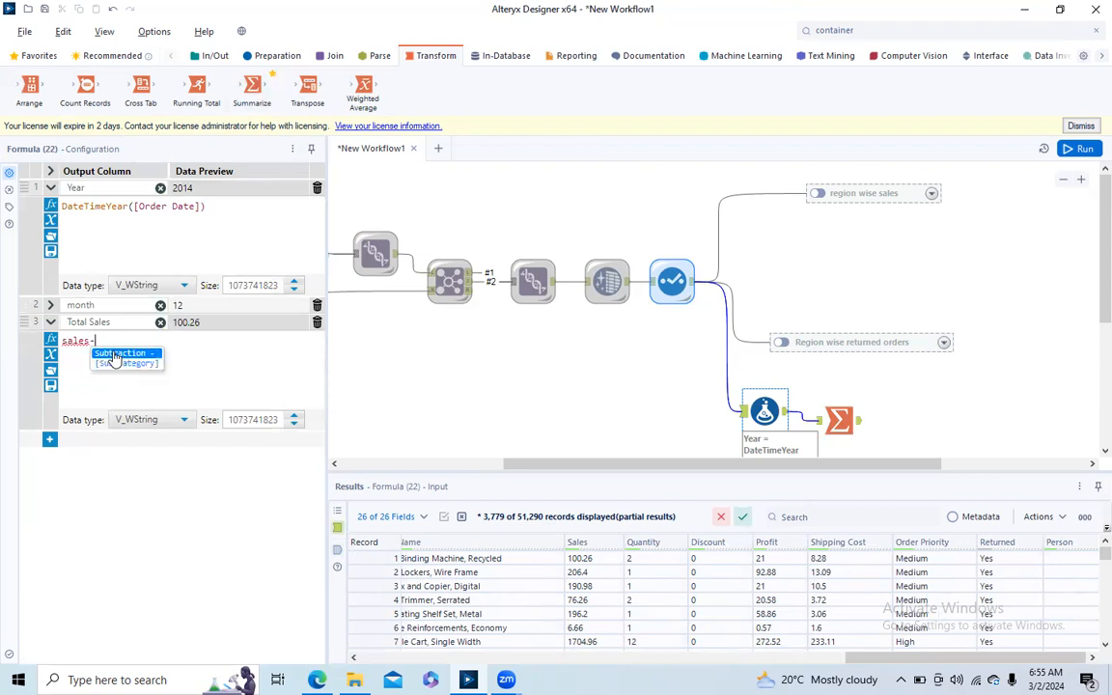
type("dis")
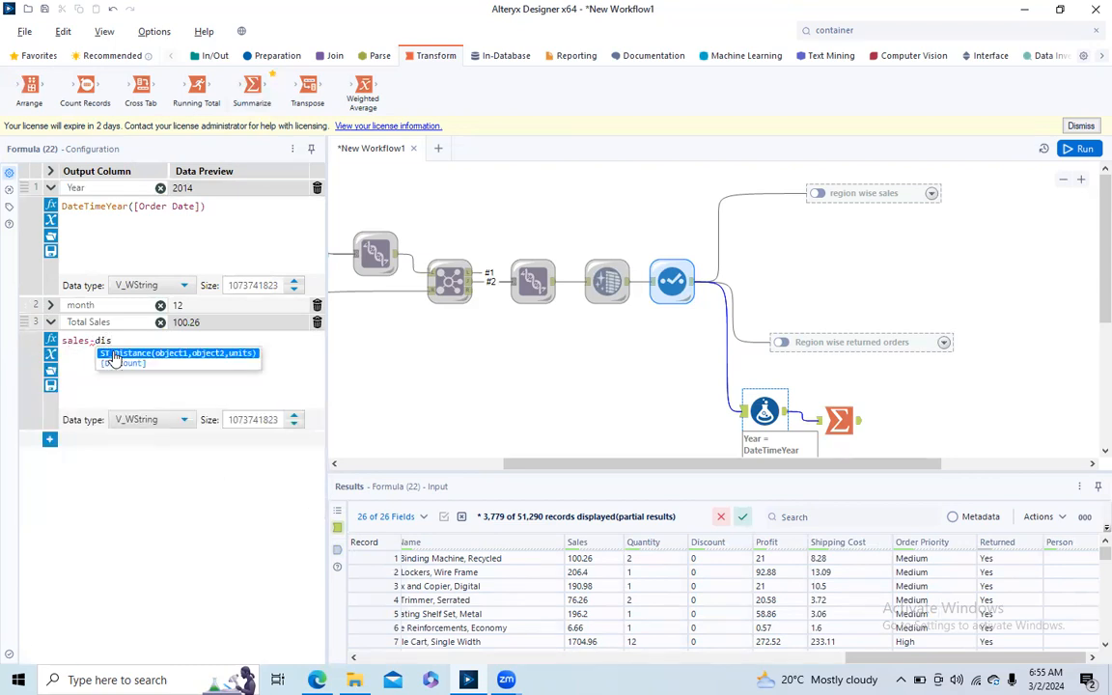
double_click(119, 363)
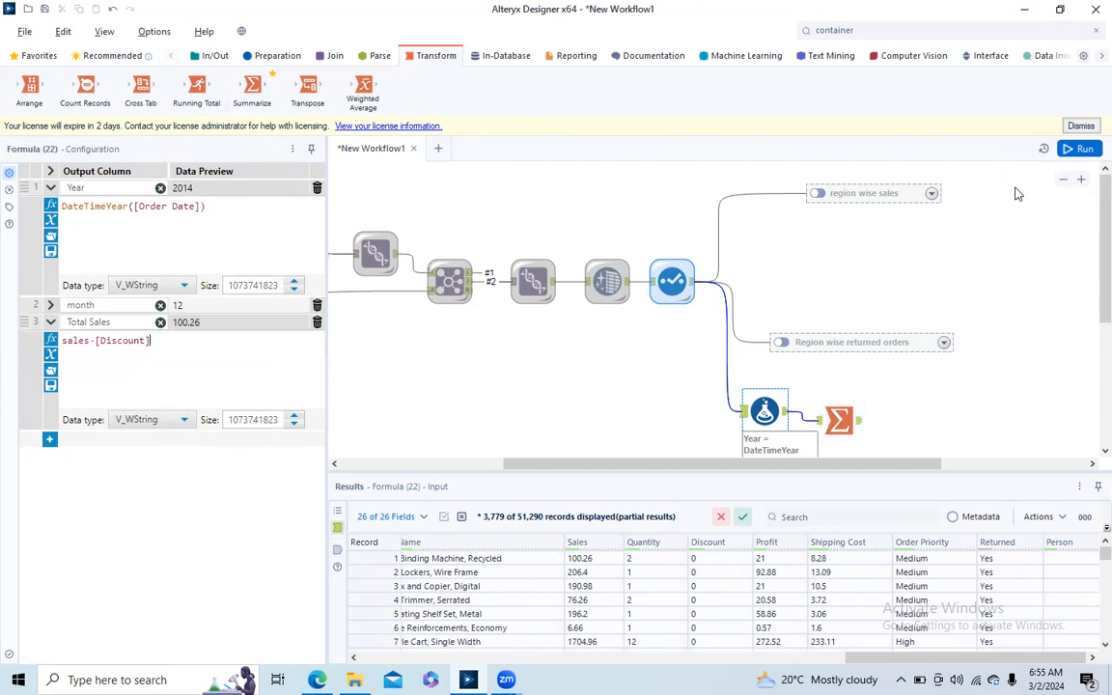
- Run the workflow, dismiss the completion message, and check the Total Sales field's type in the Summarize tool
left_click(1067, 148)
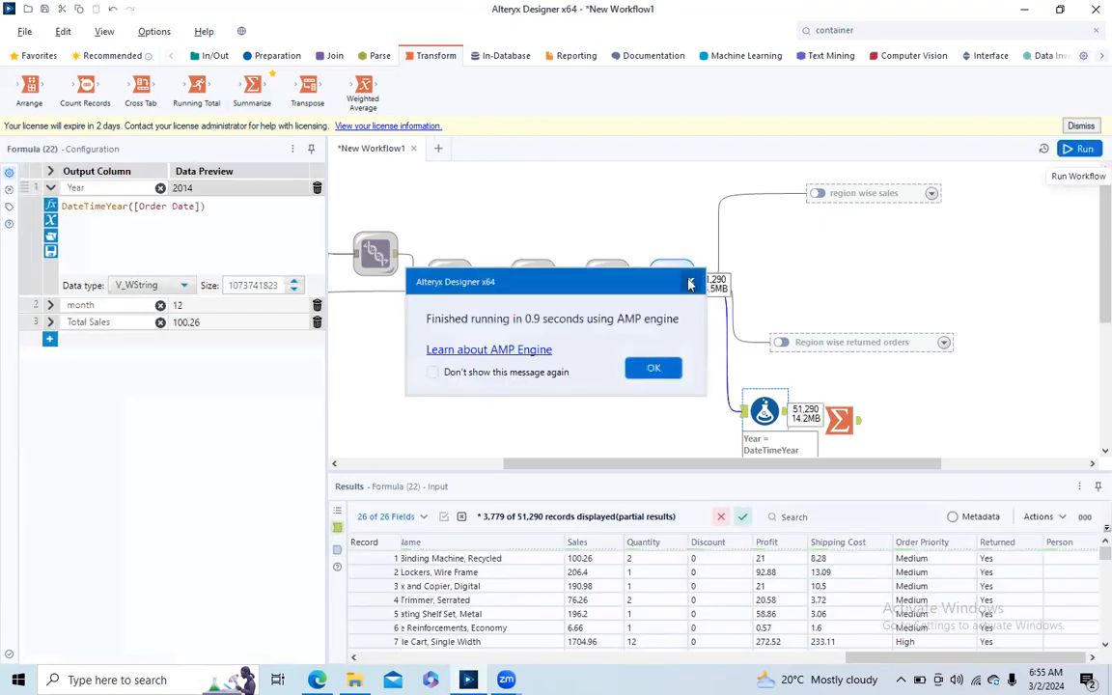
left_click(651, 363)
left_click(858, 432)
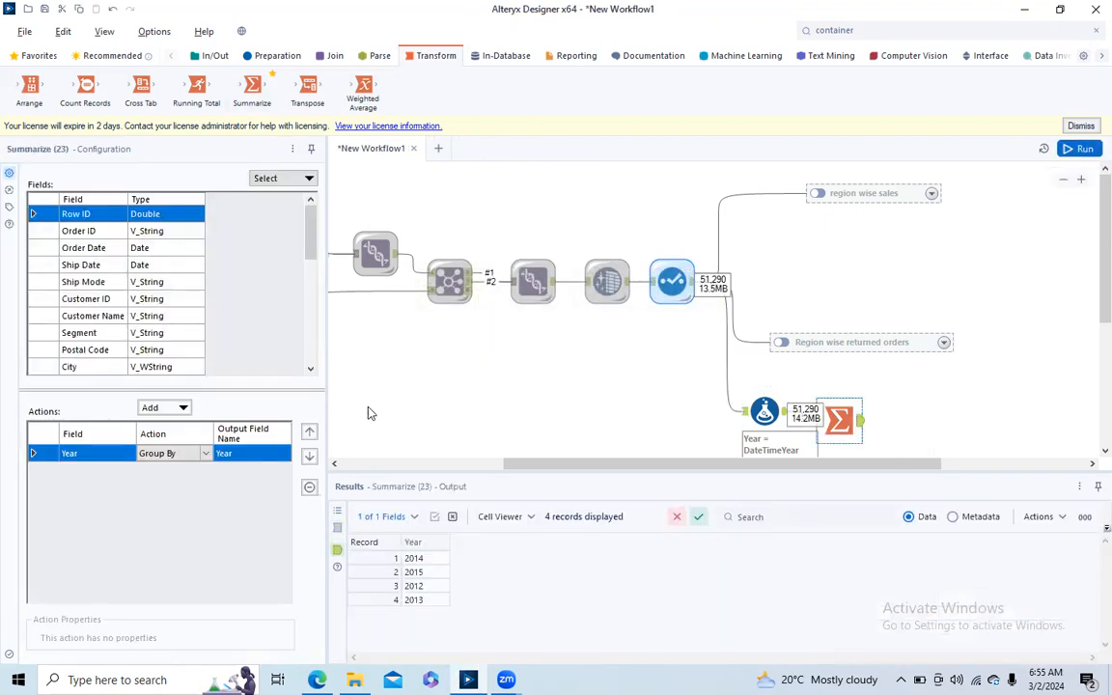
left_click_drag(312, 251, 288, 365)
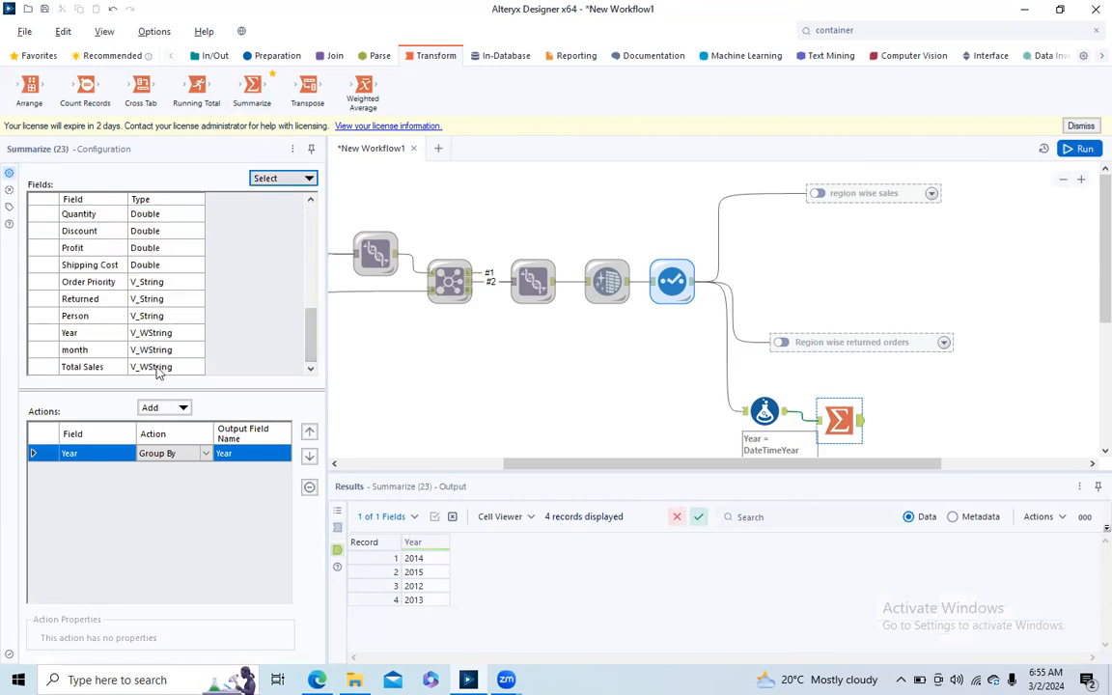
- Set the data type of the Total Sales column in the Formula tool to Double
left_click(767, 413)
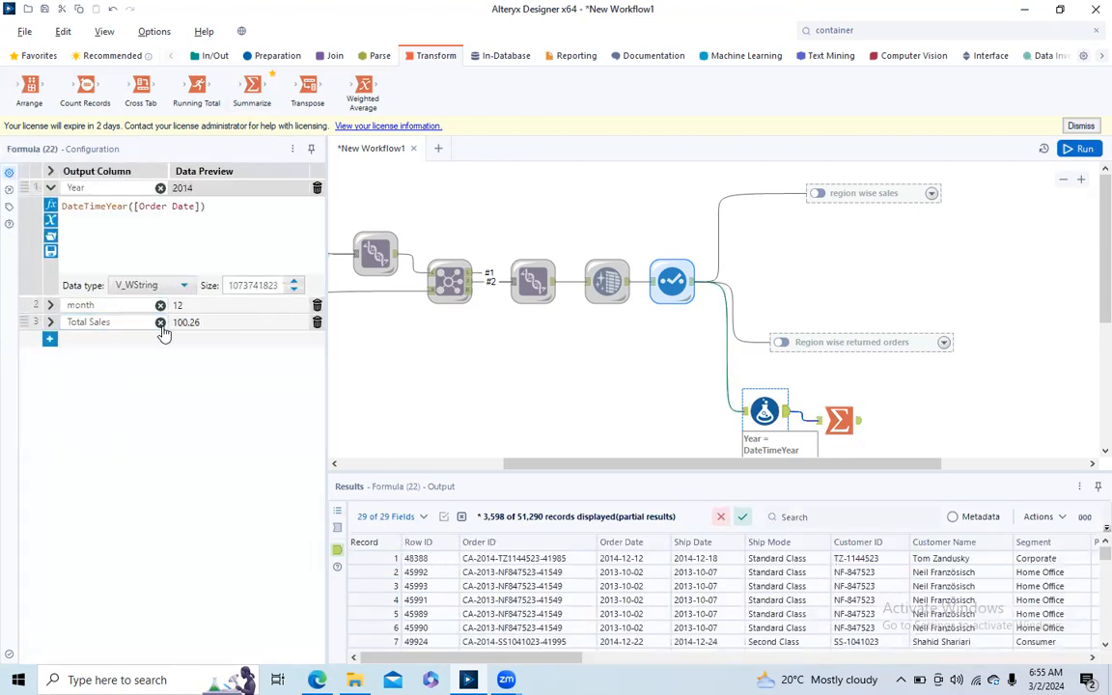
left_click(50, 323)
left_click(169, 419)
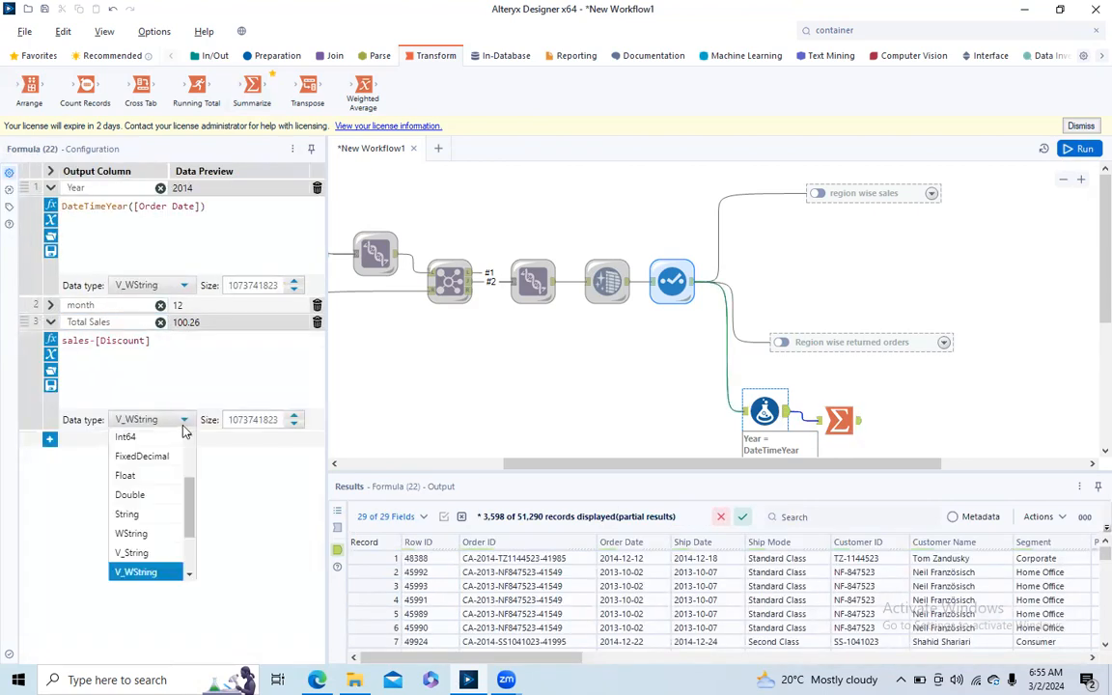
left_click(154, 495)
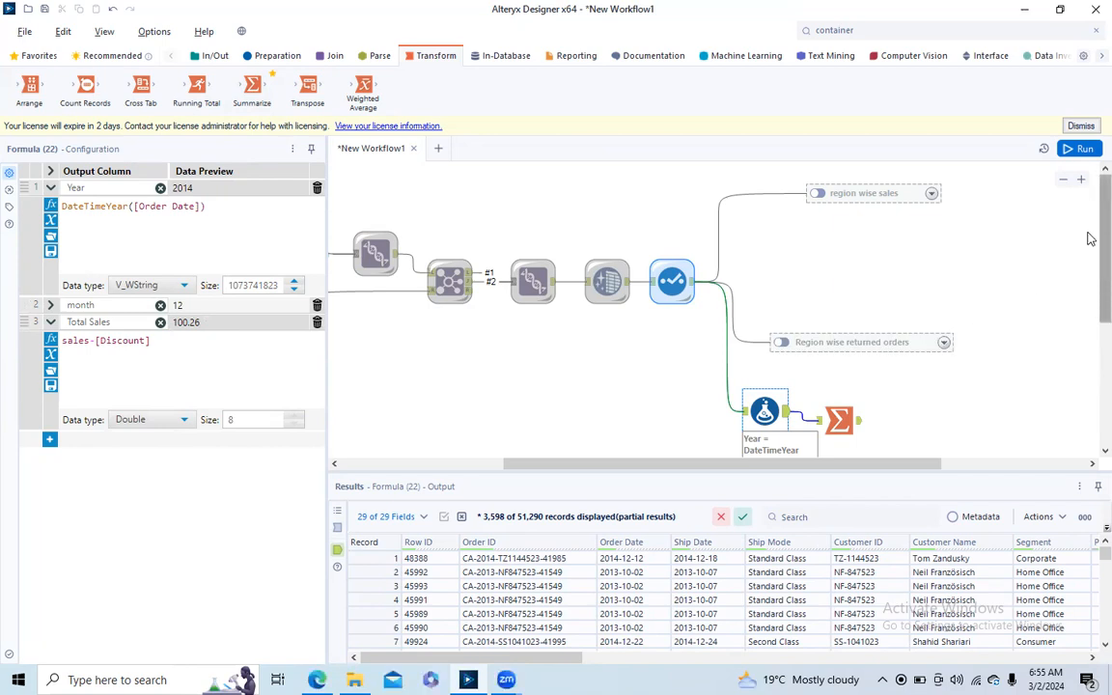
- Add an Average action on the Total Sales field to the Summarize tool
left_click(857, 423)
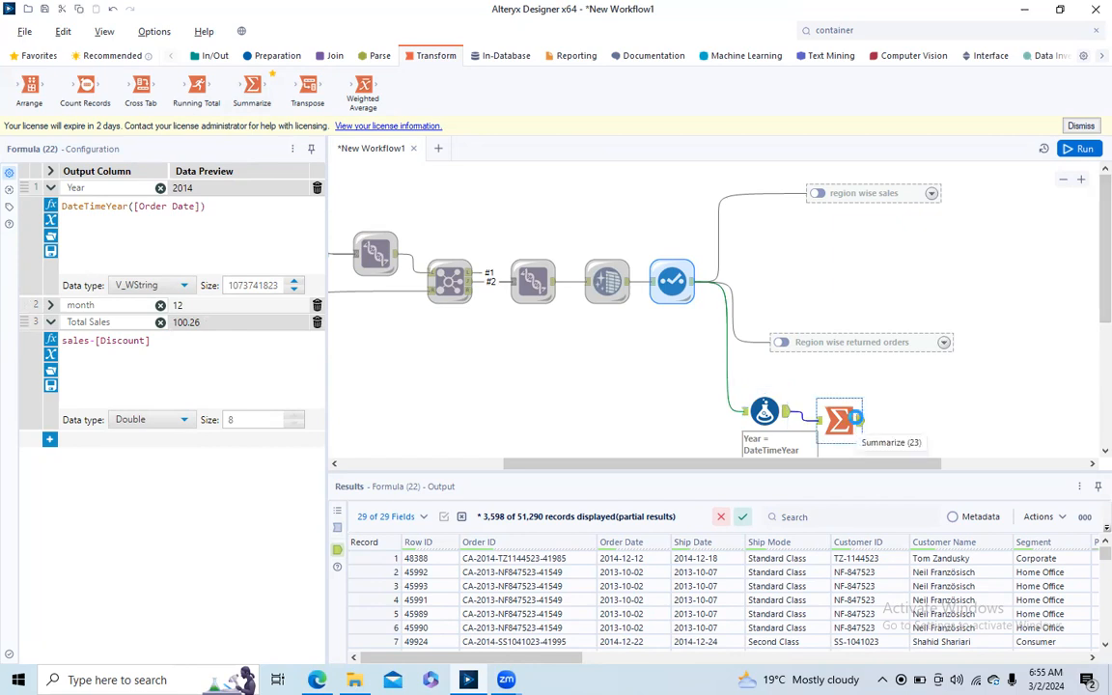
left_click_drag(307, 221, 307, 338)
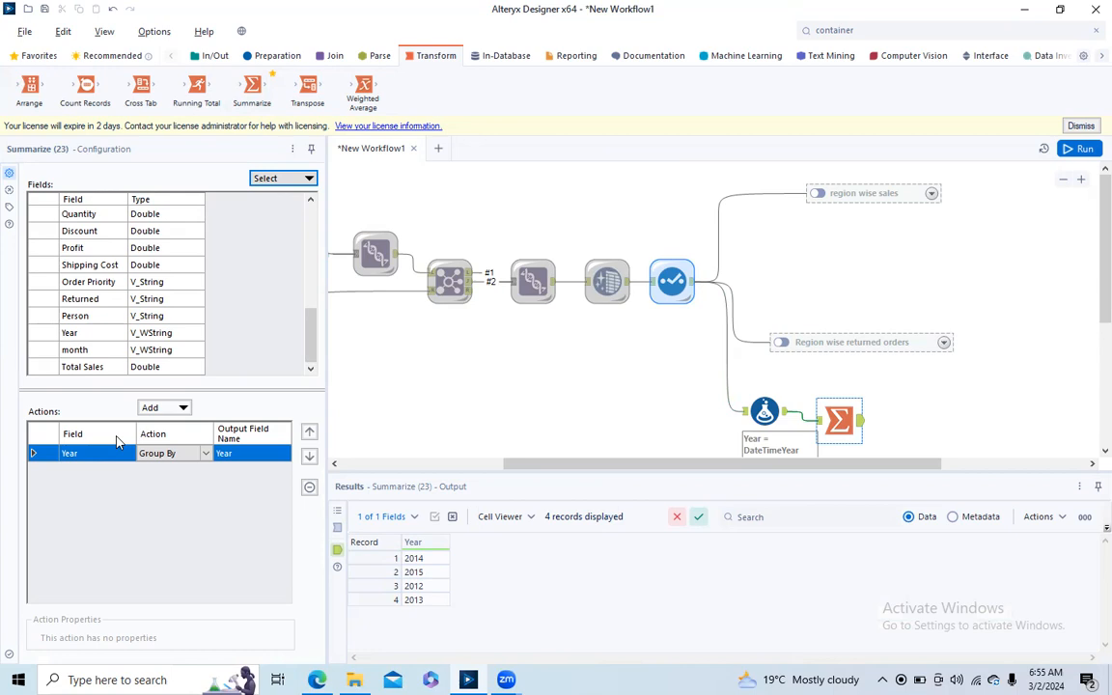
left_click(182, 409)
left_click(41, 367)
left_click(46, 367)
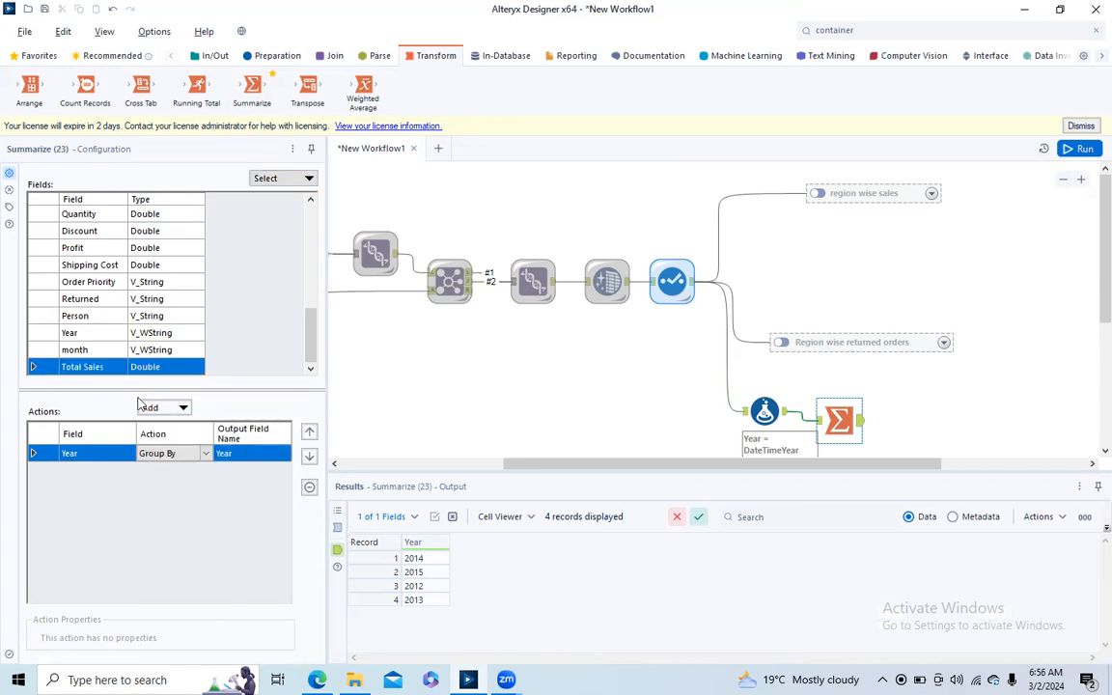
left_click(144, 407)
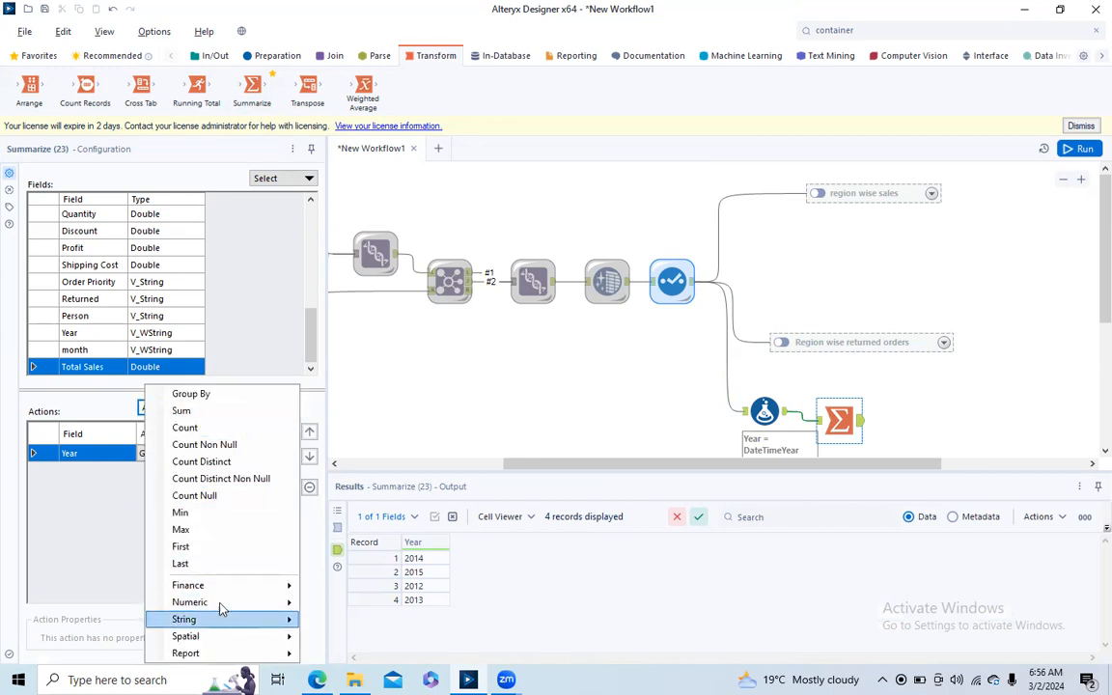
mouse_move(223, 599)
left_click(364, 459)
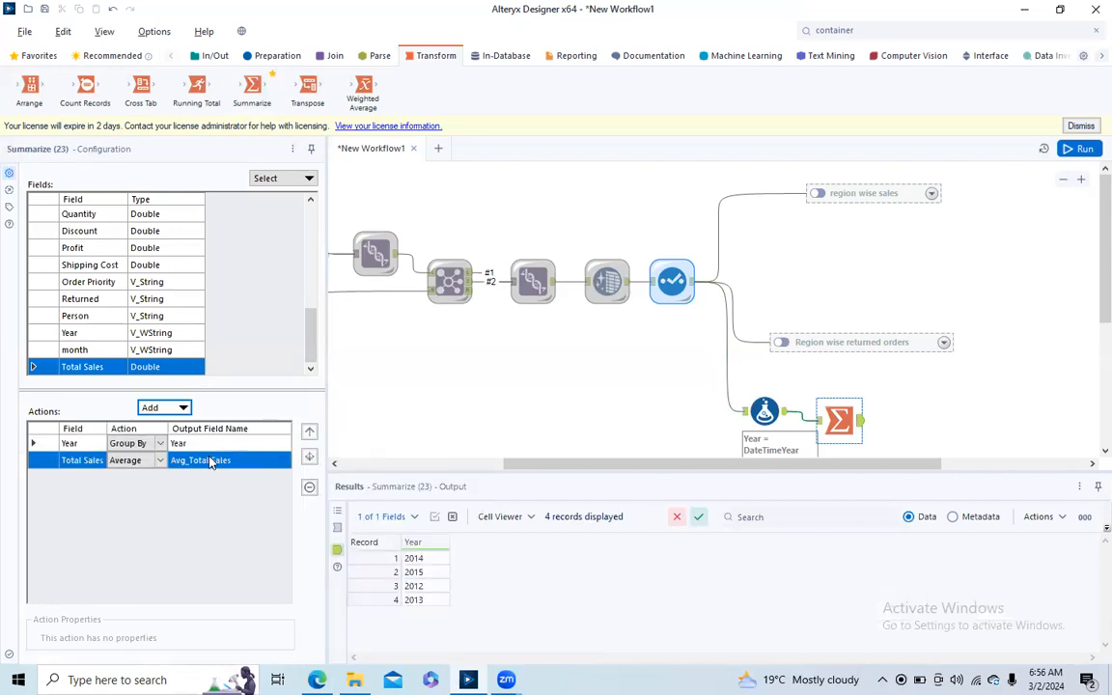
- Rename the average's output field as Avg Sales, then run the workflow and dismiss the completion message
left_click(207, 462)
left_click_drag(211, 459, 147, 462)
type("A")
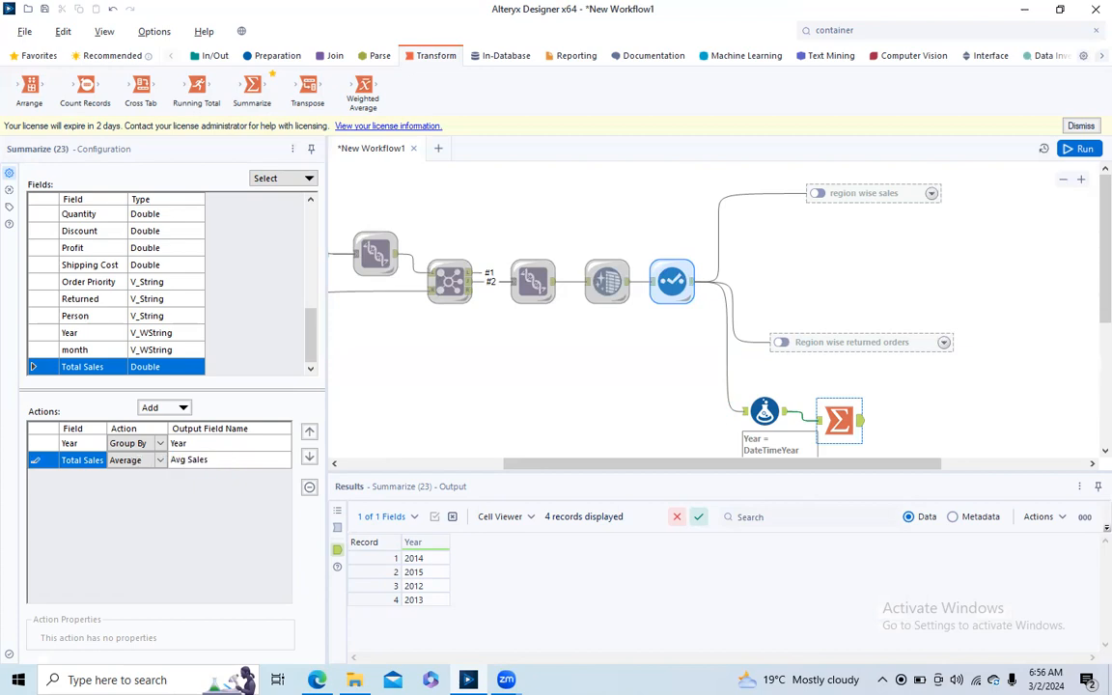
left_click(38, 445)
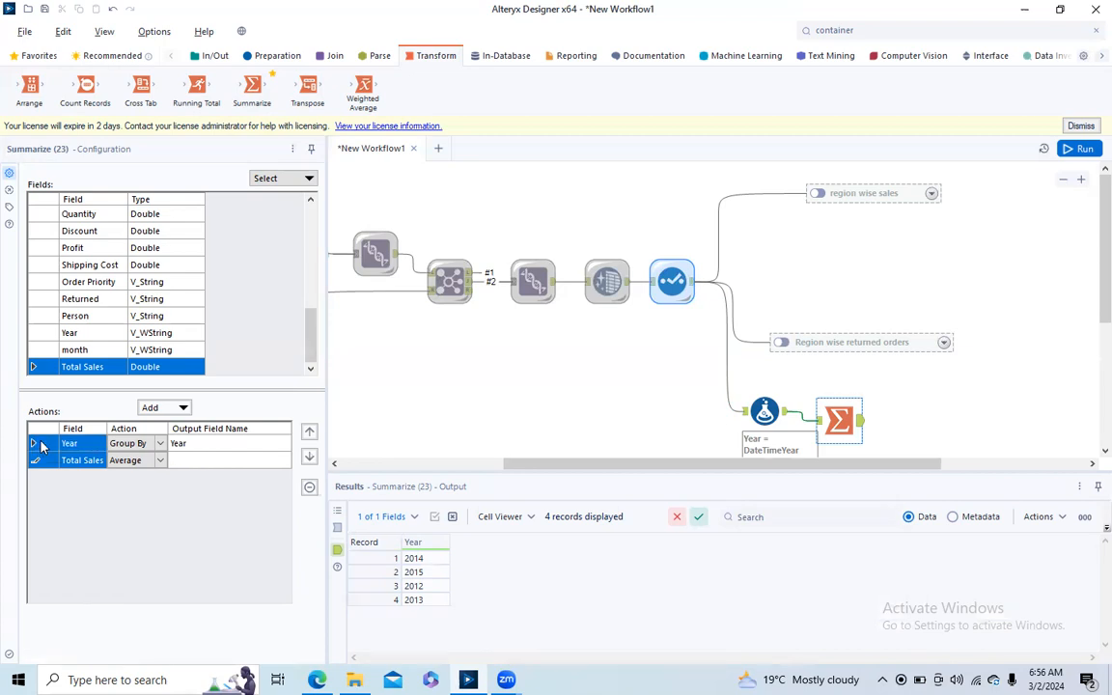
left_click(1087, 147)
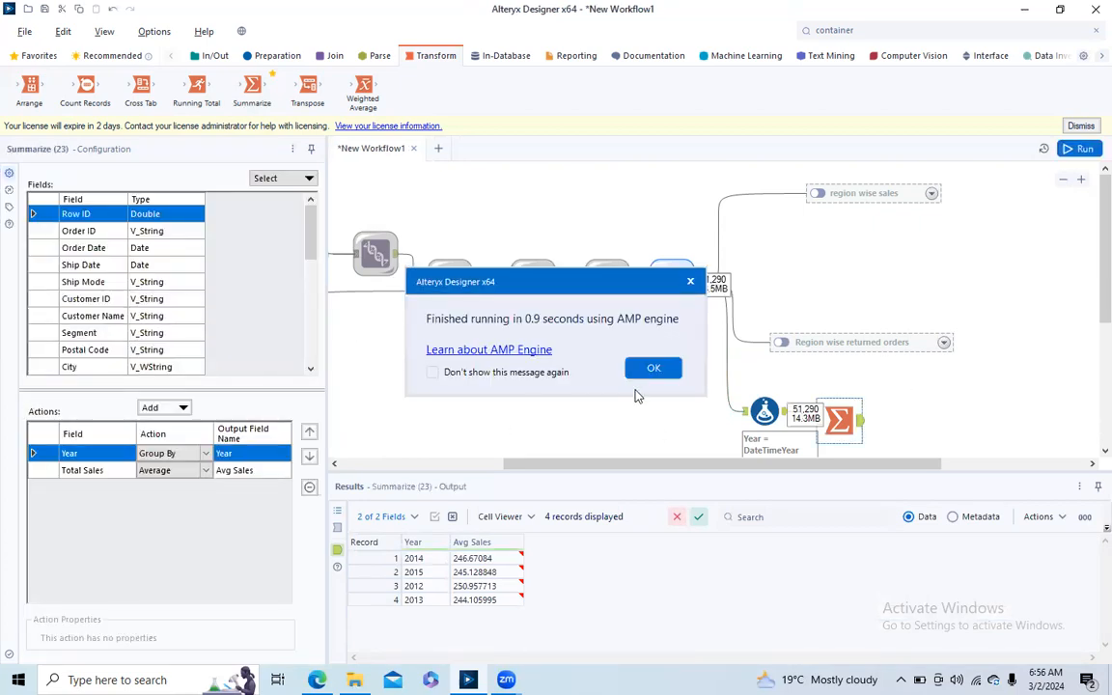
left_click(645, 368)
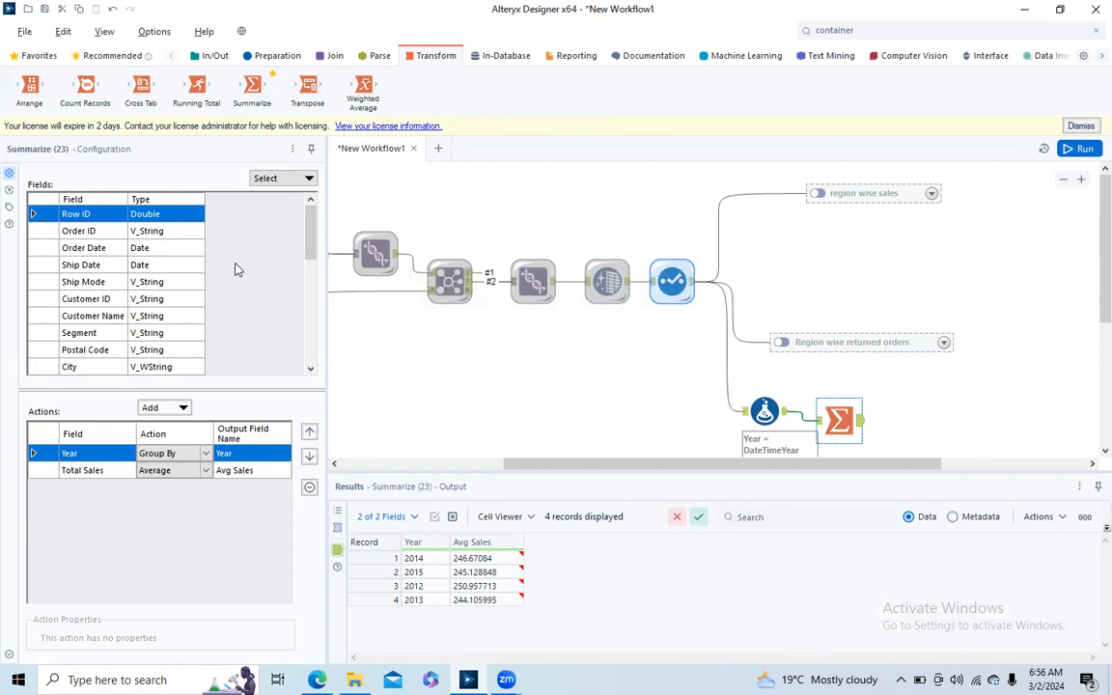
- Add a Group By action on the month field and move it above the Total Sales average
left_click_drag(310, 231, 310, 377)
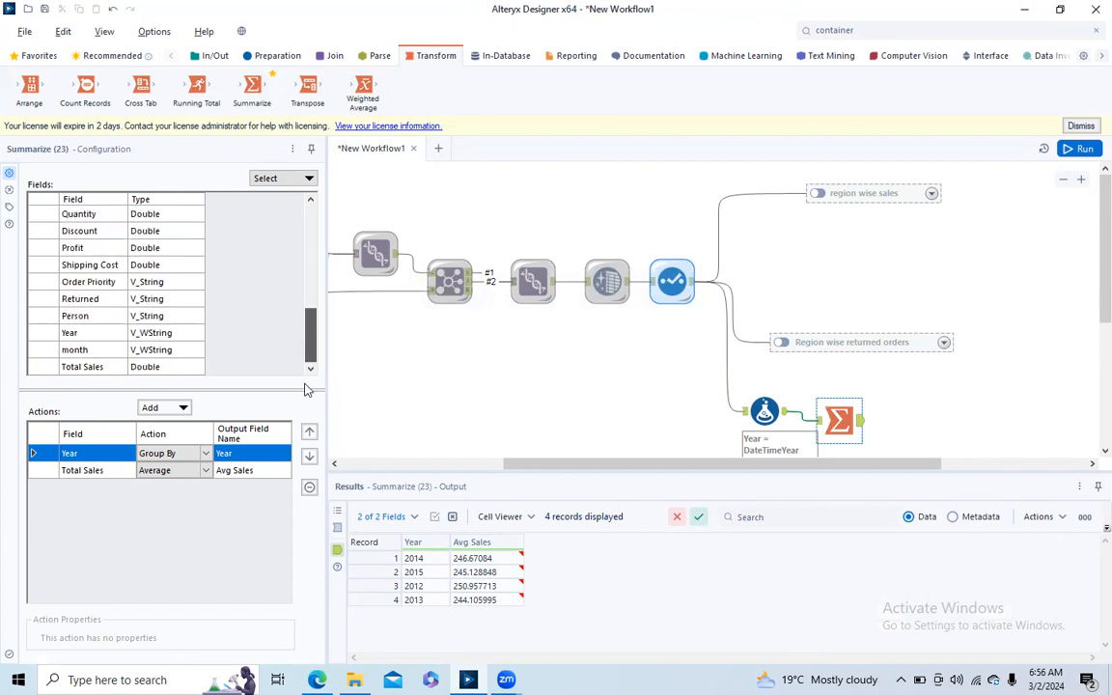
left_click(37, 350)
left_click(174, 407)
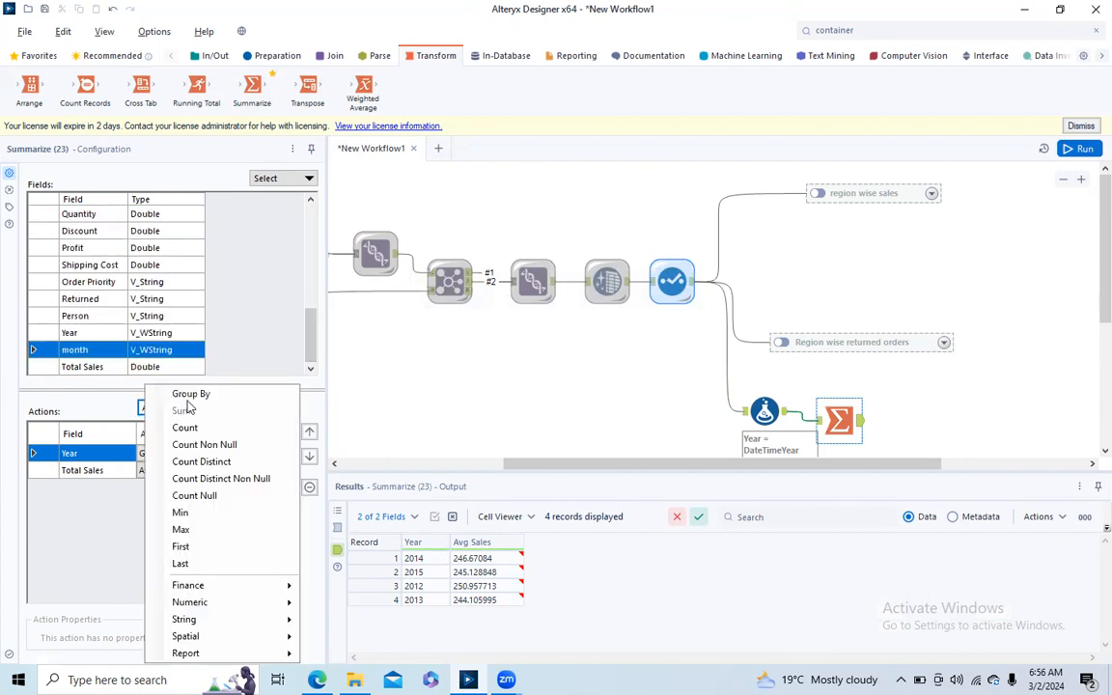
left_click(180, 396)
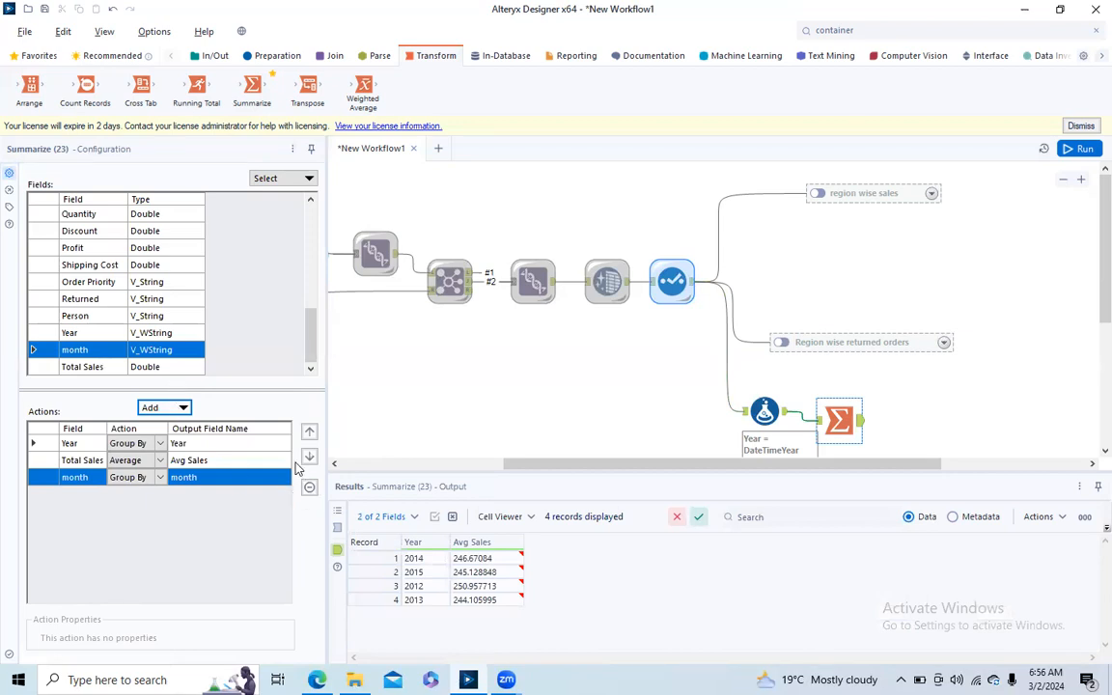
left_click(309, 434)
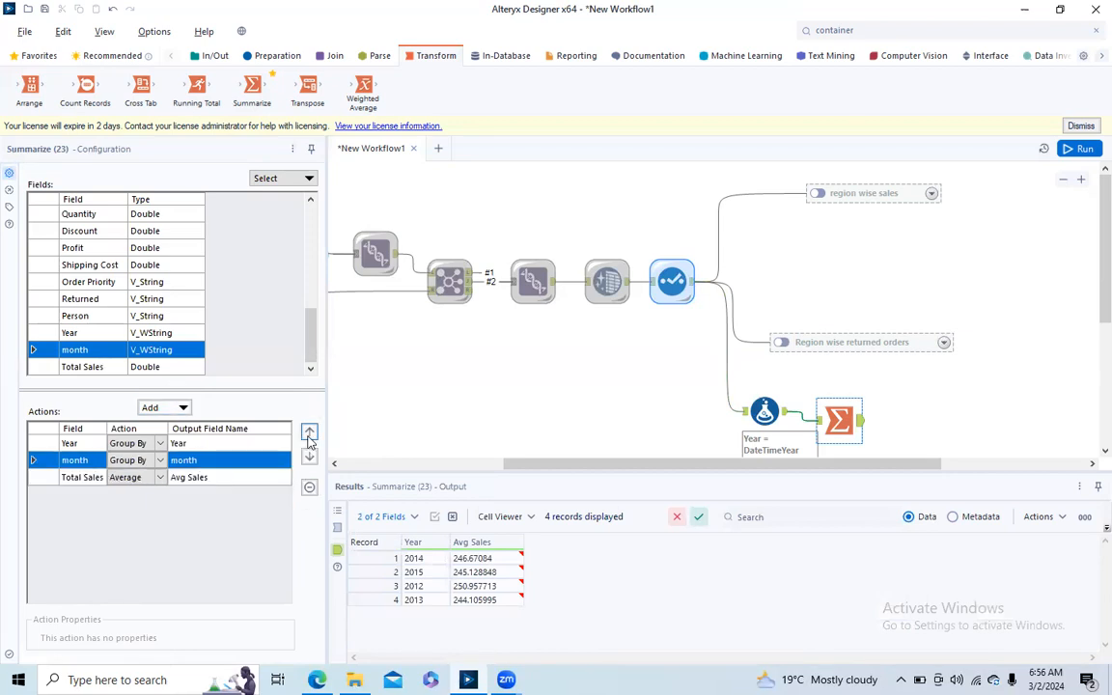
left_click(845, 219)
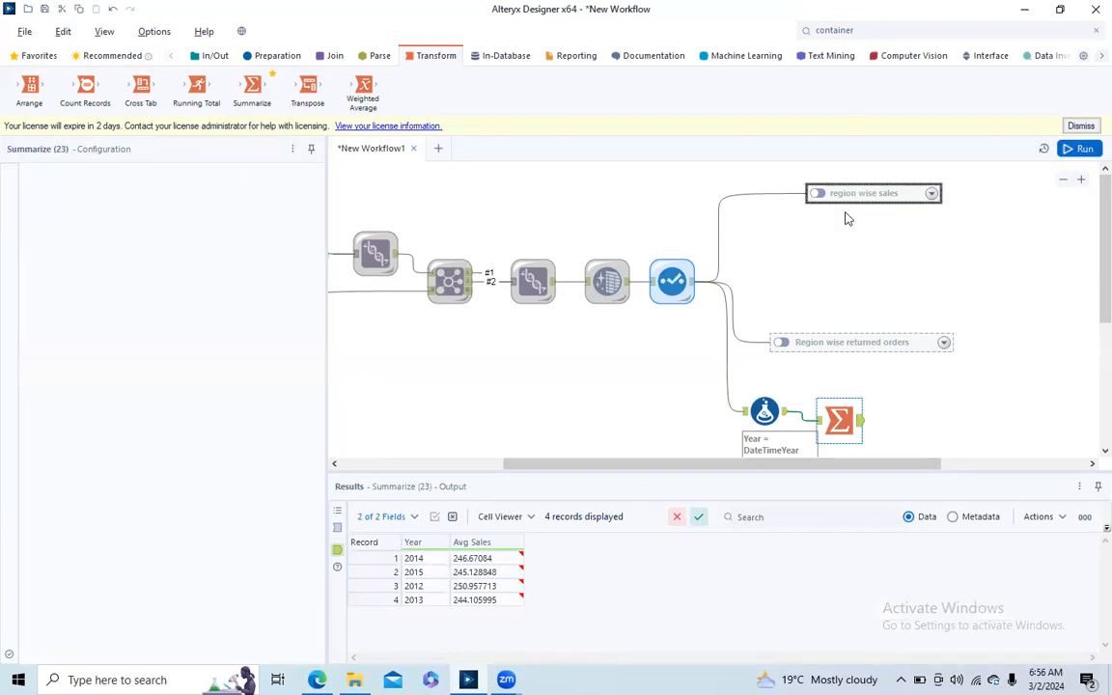
- Run the workflow and connect a Cross Tab tool after Summarize, grouped by Year, with month as column headers and Avg Sales as values
key("ctrl+r")
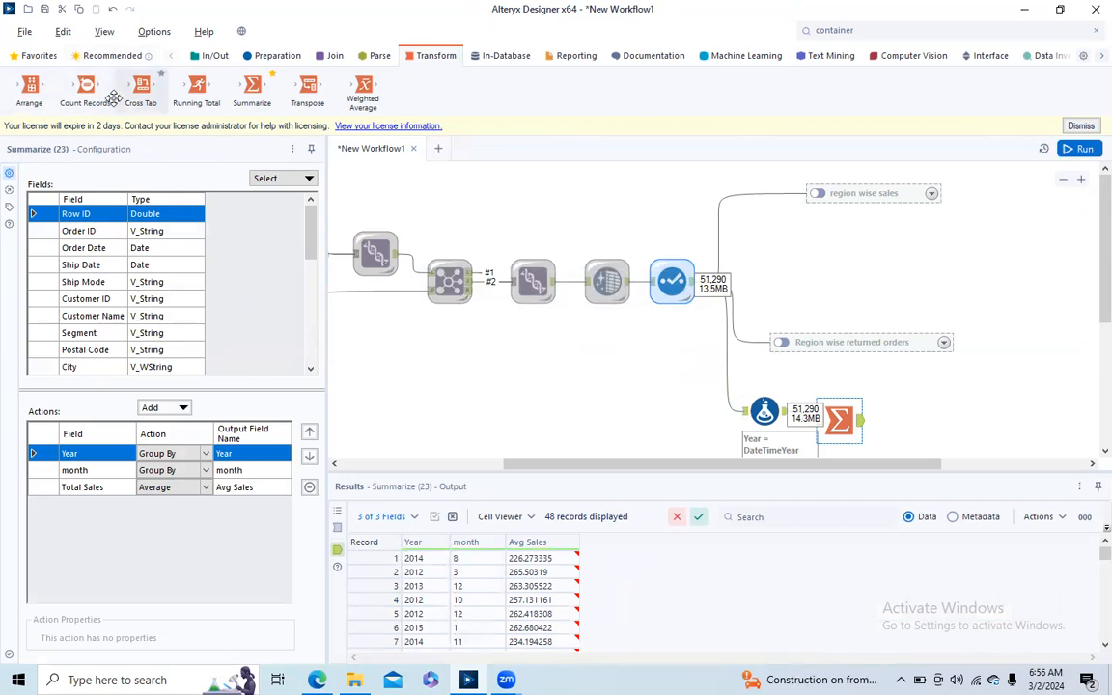
left_click_drag(138, 87, 932, 417)
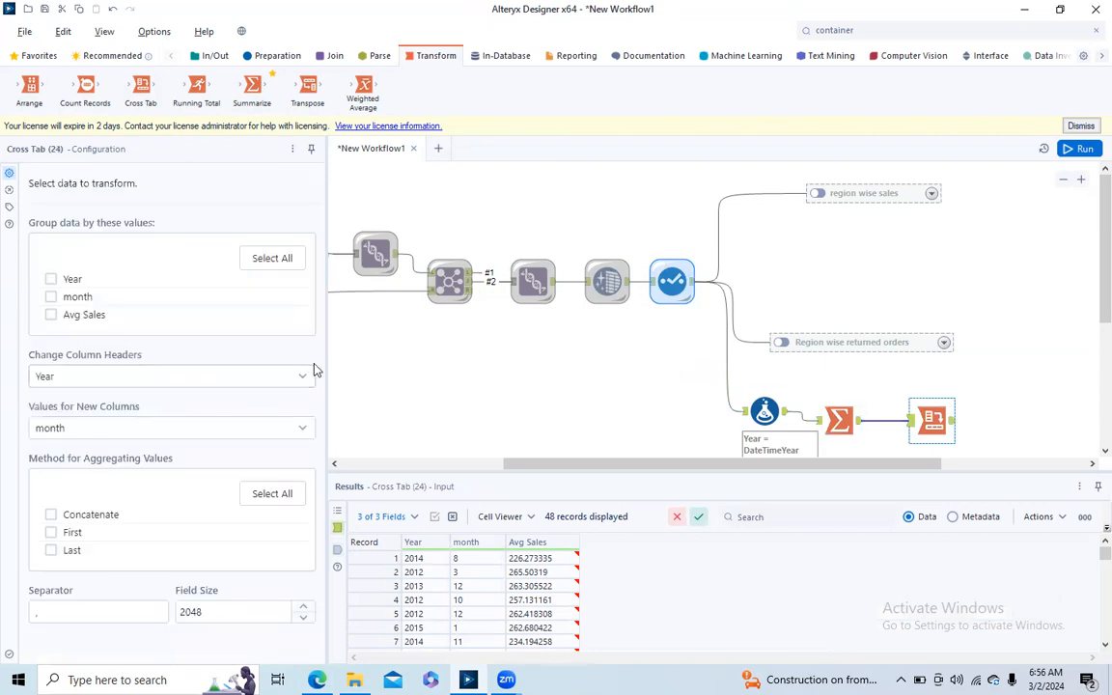
left_click(302, 376)
left_click(51, 281)
left_click(304, 377)
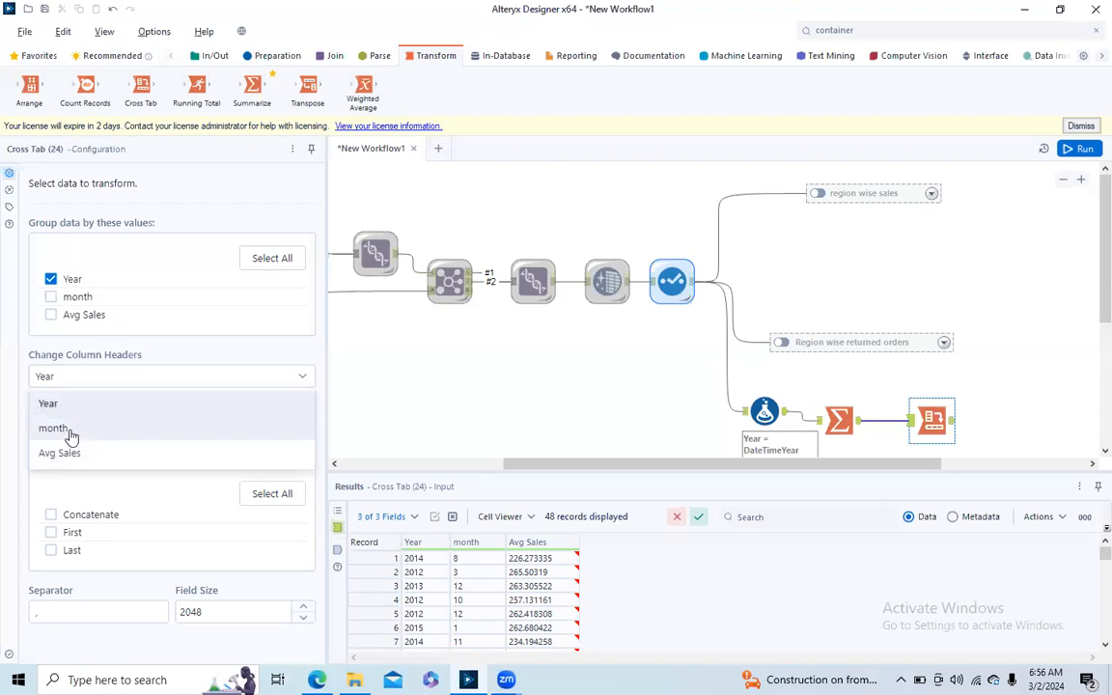
left_click(71, 429)
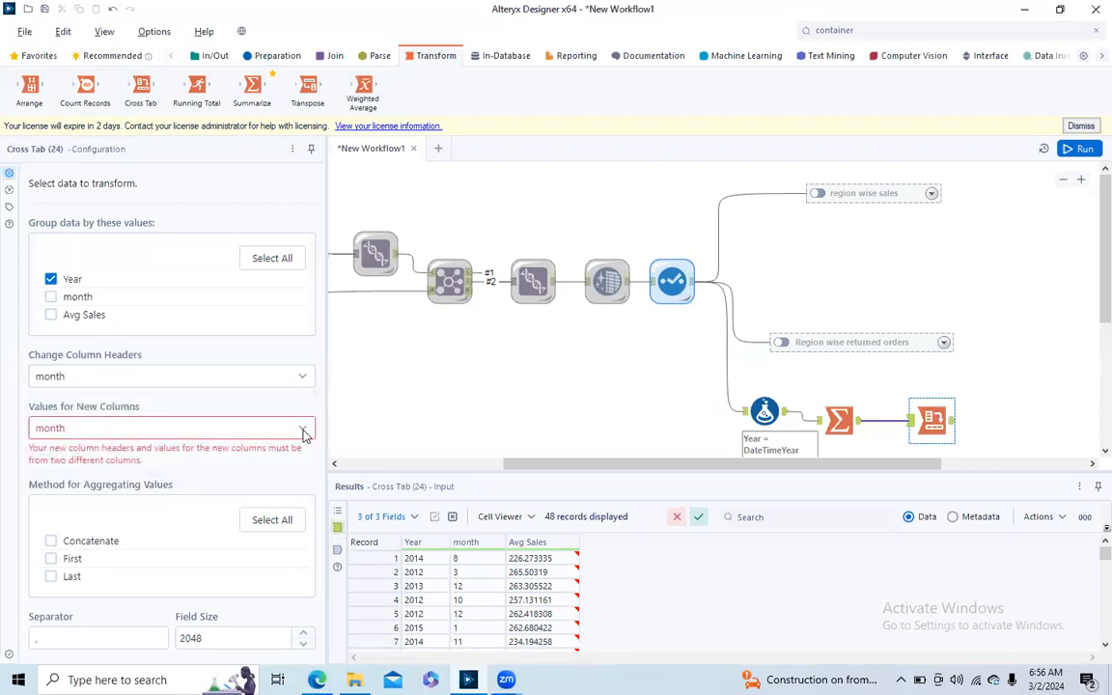
left_click(303, 432)
left_click(174, 510)
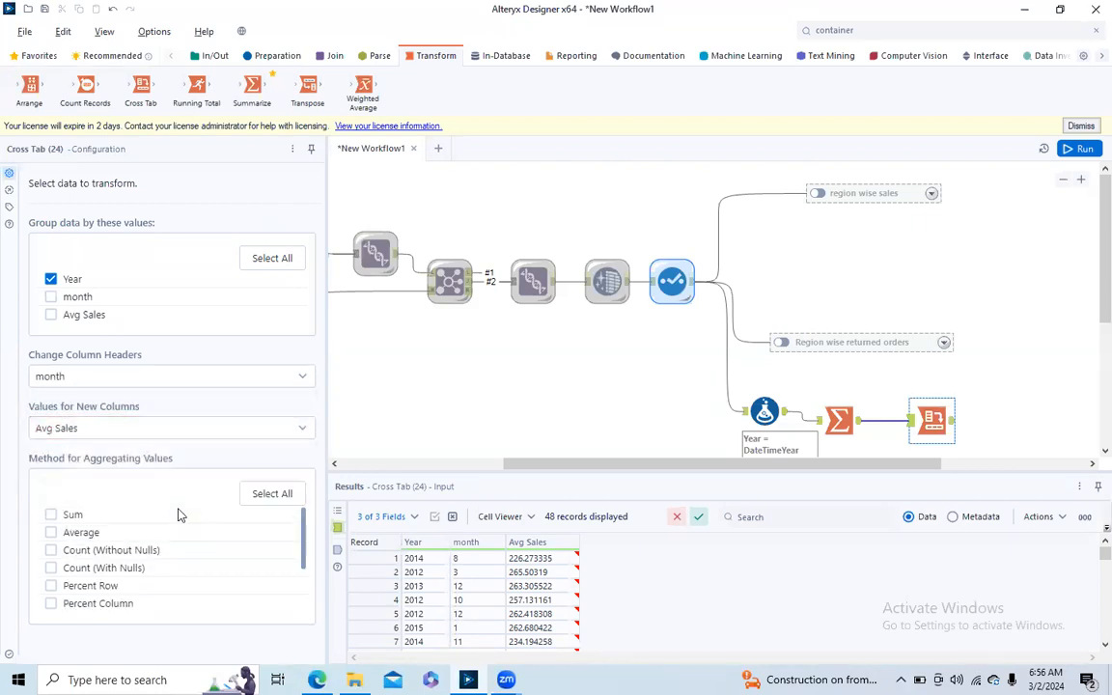
- Set the Cross Tab's aggregation method to Sum, run the workflow and review the tool's output across the month columns
left_click(50, 517)
left_click(1072, 148)
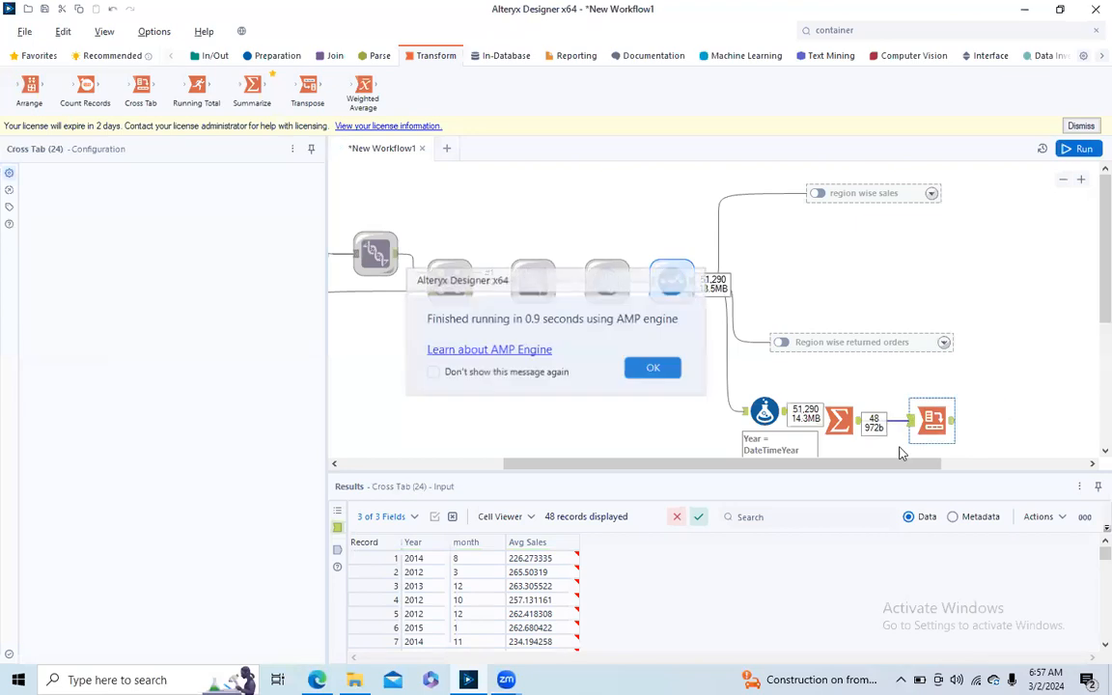
left_click(950, 426)
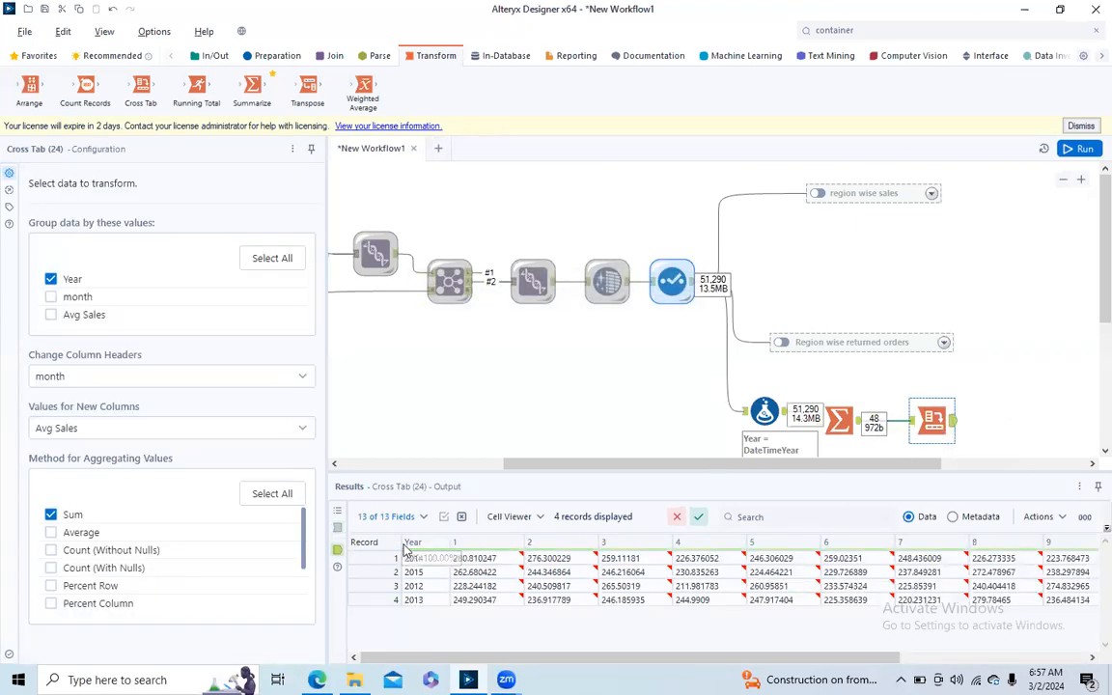
left_click_drag(816, 658, 640, 646)
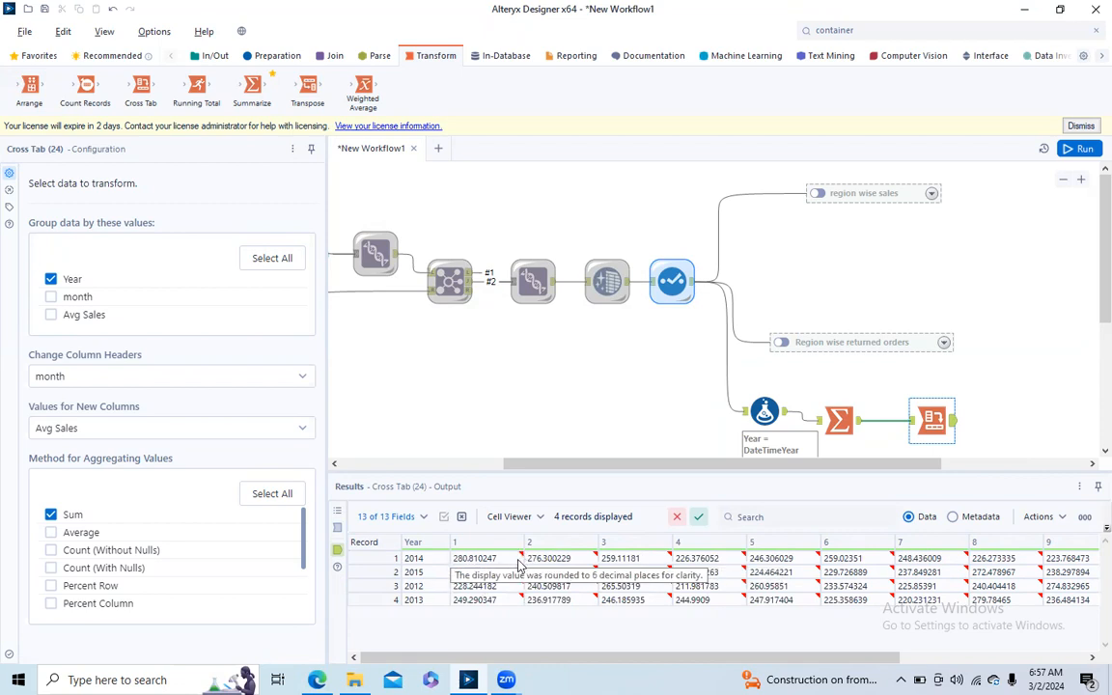
- Add a Tool Container near the Formula tool and caption it Yearwise sales
left_click(891, 30)
left_click_drag(821, 83, 680, 394)
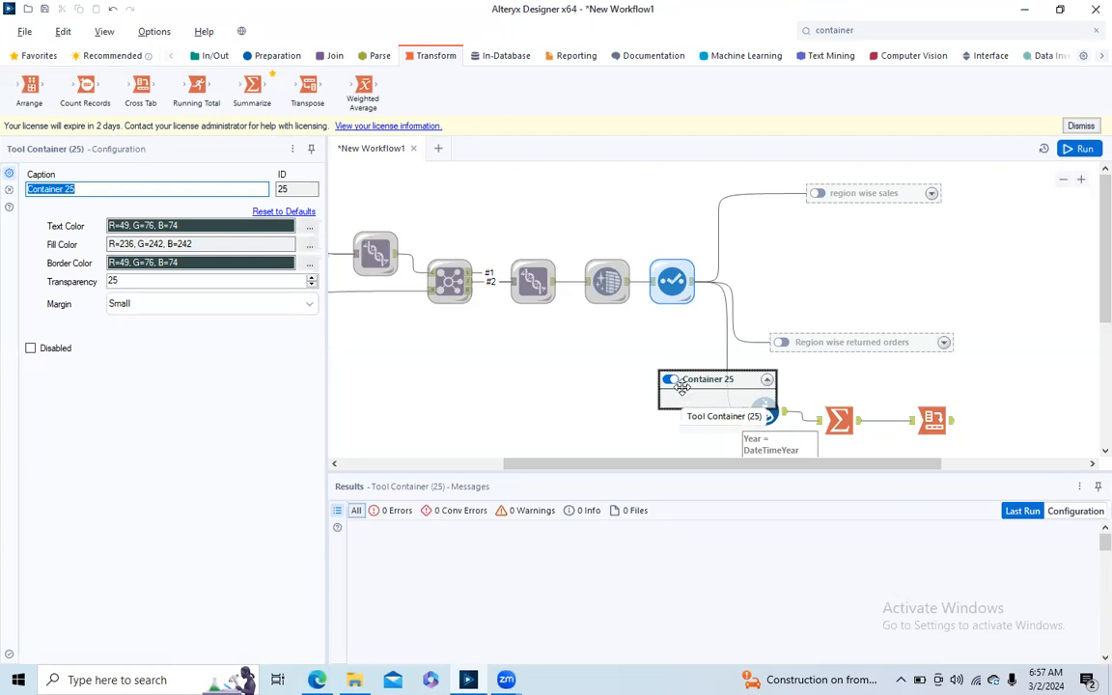
type("Yearwise")
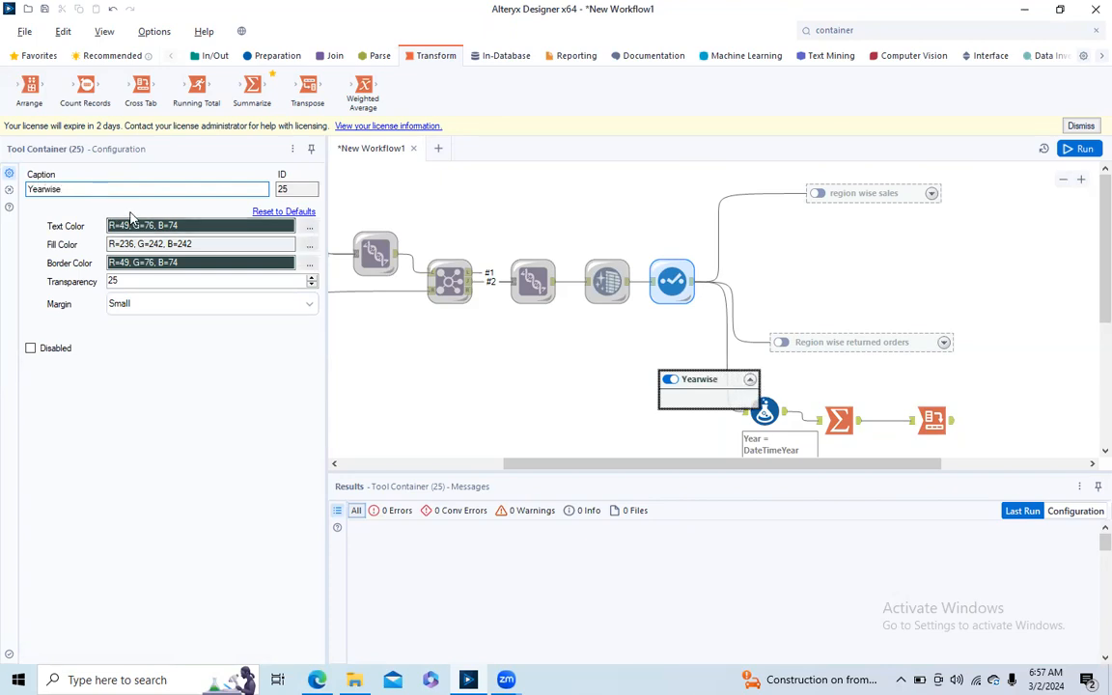
type("sales")
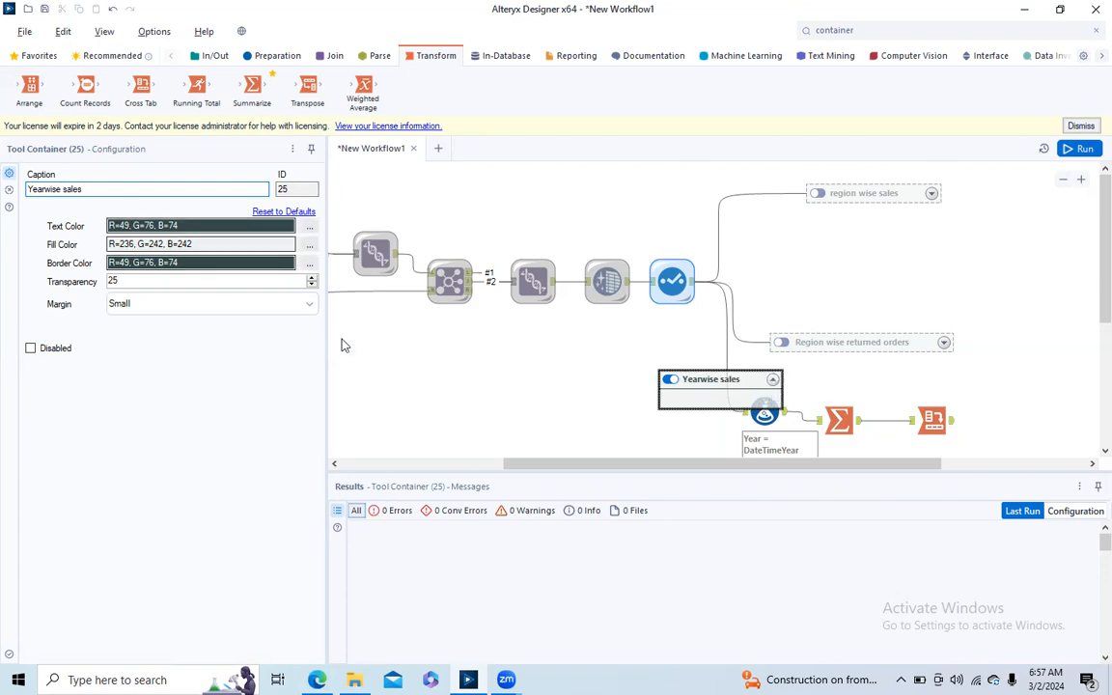
key("ctrl+r")
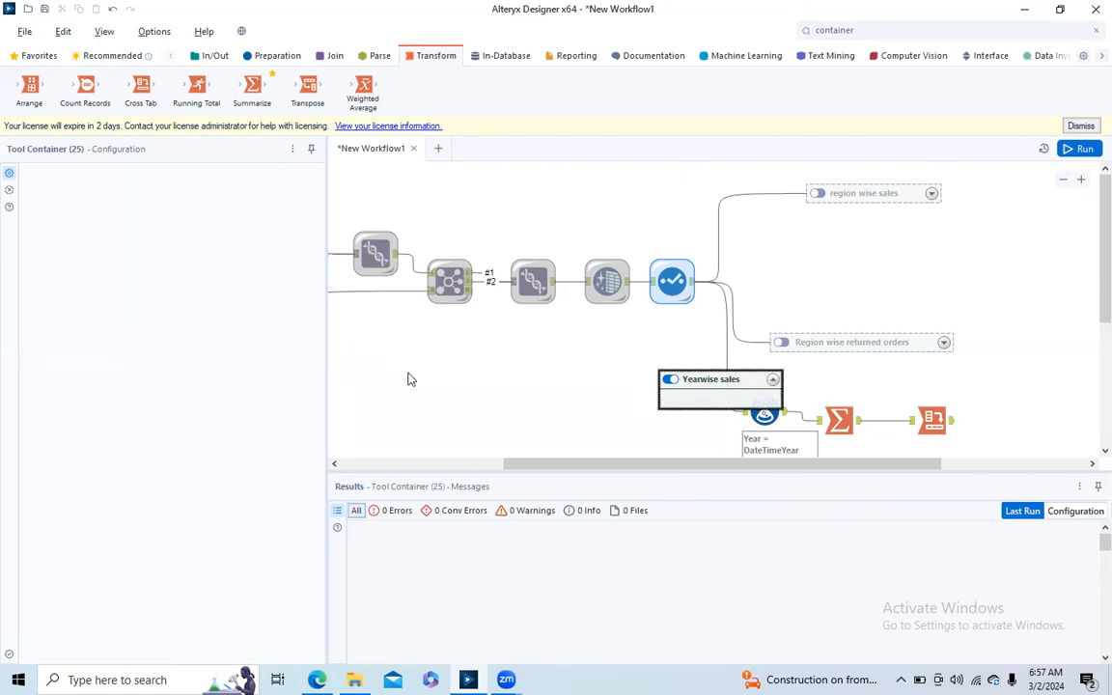
- Move the Formula, Summarize and Cross Tab tools into the Yearwise sales container, place it below the returned orders container and disable it
left_click_drag(702, 383, 617, 374)
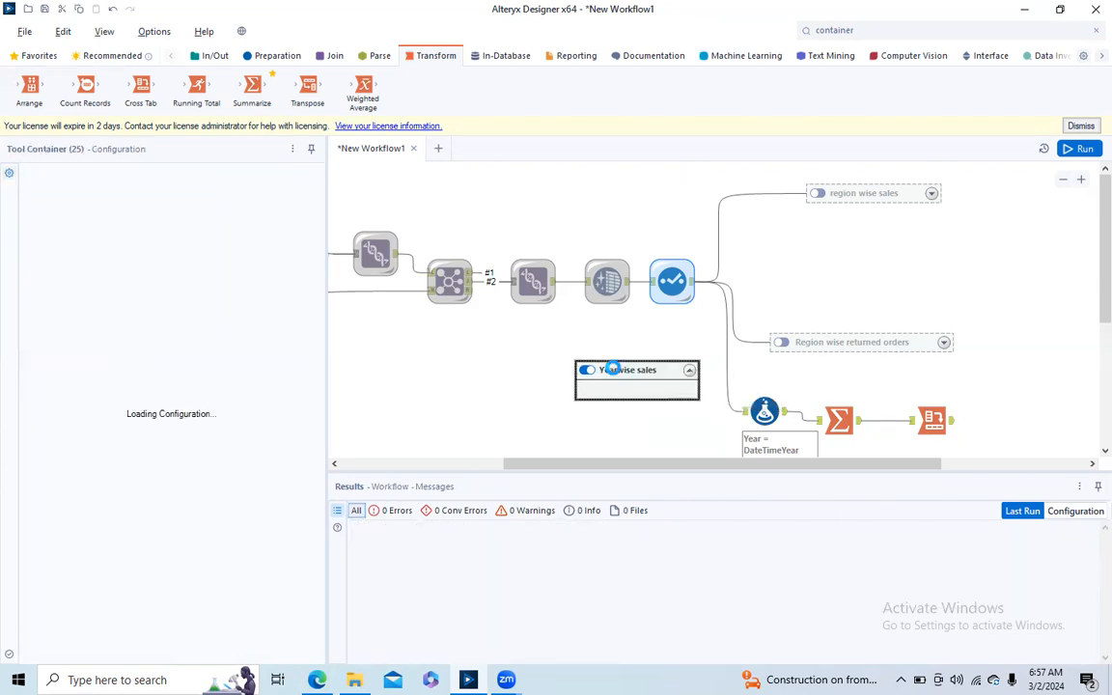
left_click_drag(703, 431, 1014, 415)
left_click_drag(769, 410, 664, 394)
left_click_drag(683, 348, 798, 393)
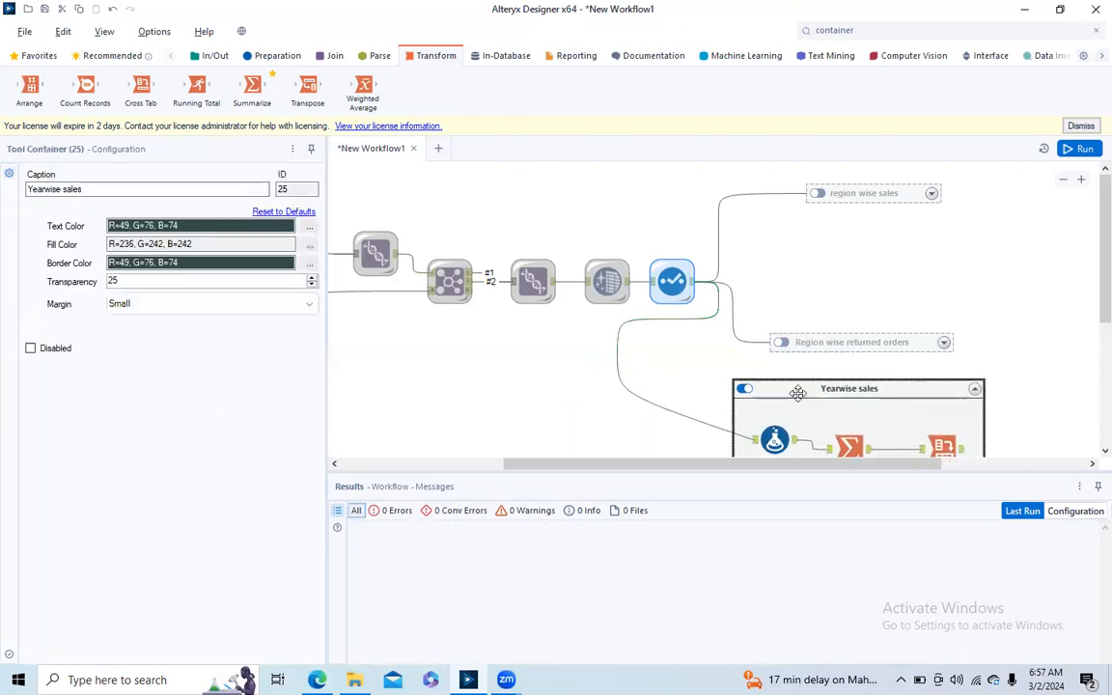
left_click(743, 388)
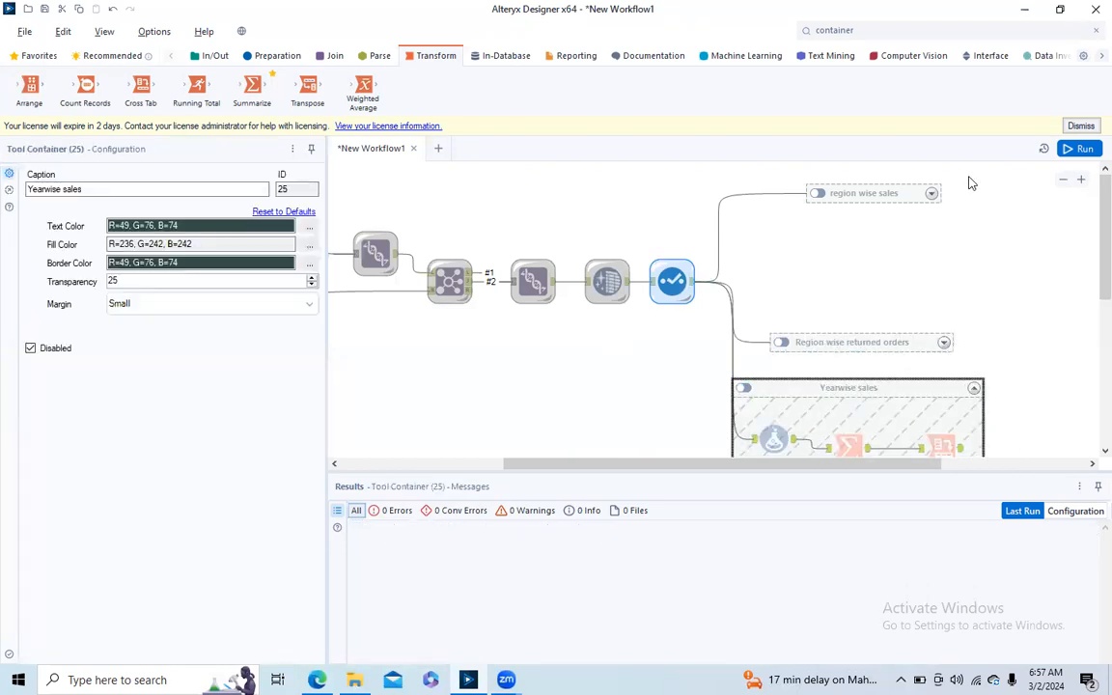
- Expand the Region wise returned orders container and move it up to just below the collapsed region wise sales container
left_click(933, 194)
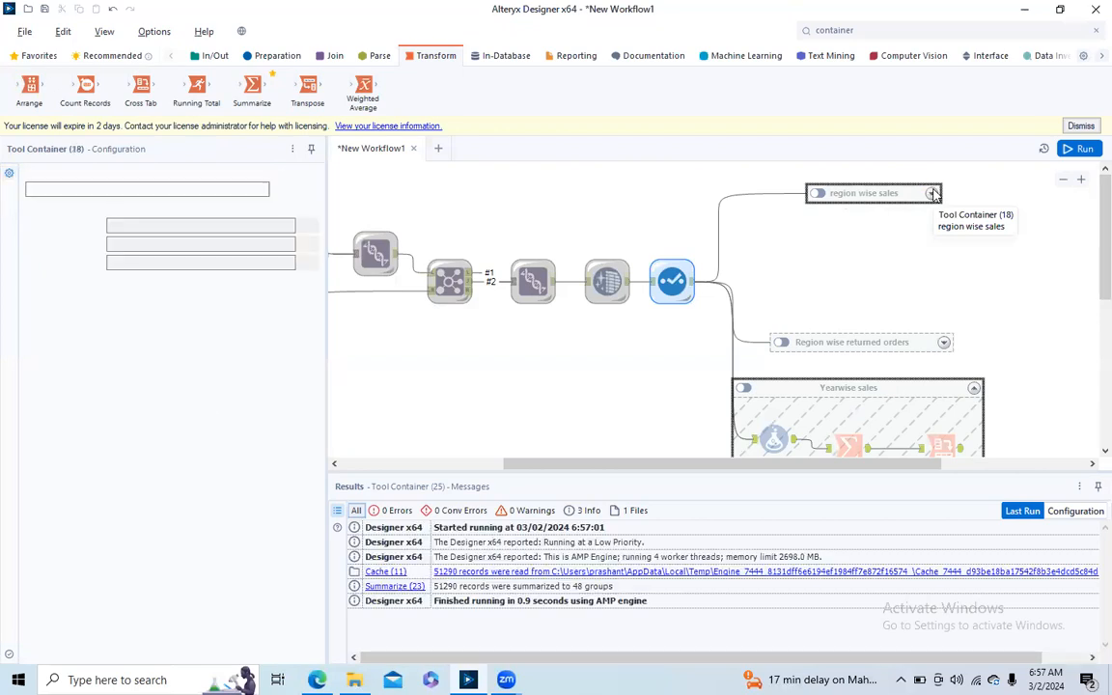
left_click(933, 194)
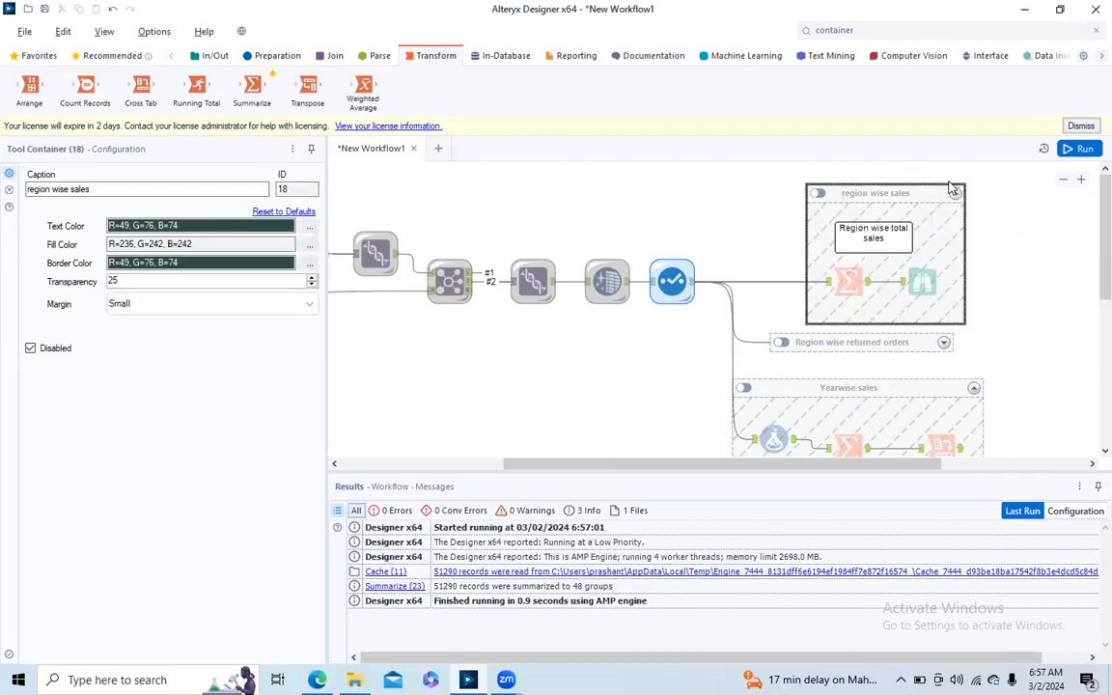
left_click(953, 190)
left_click(943, 344)
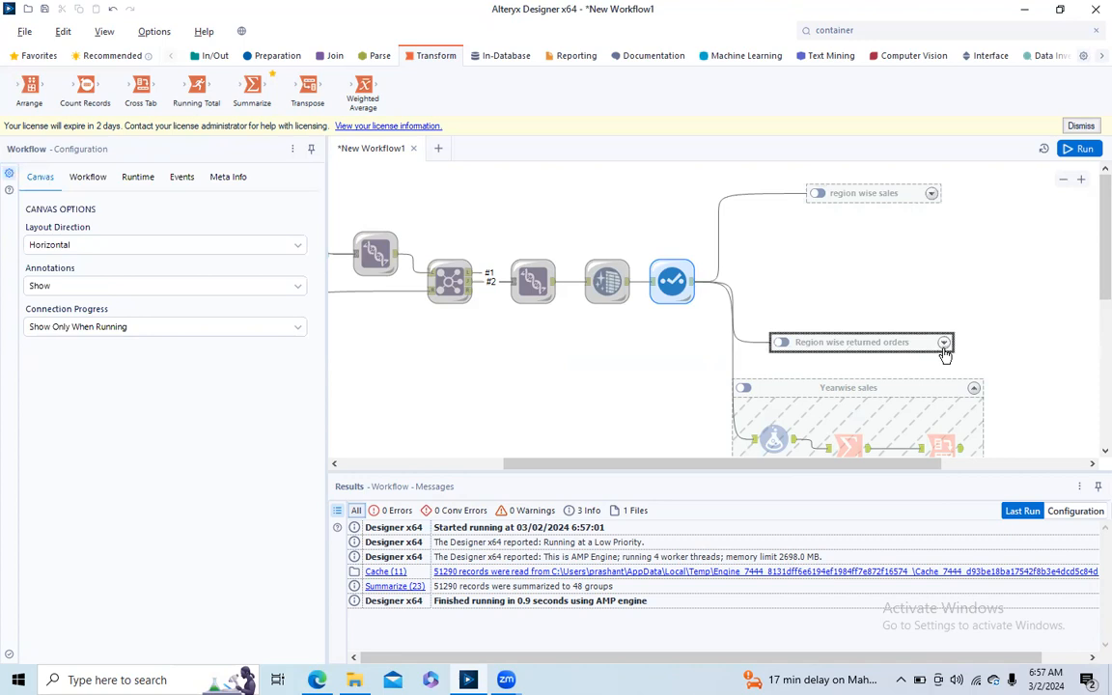
left_click(943, 344)
left_click_drag(871, 344, 871, 234)
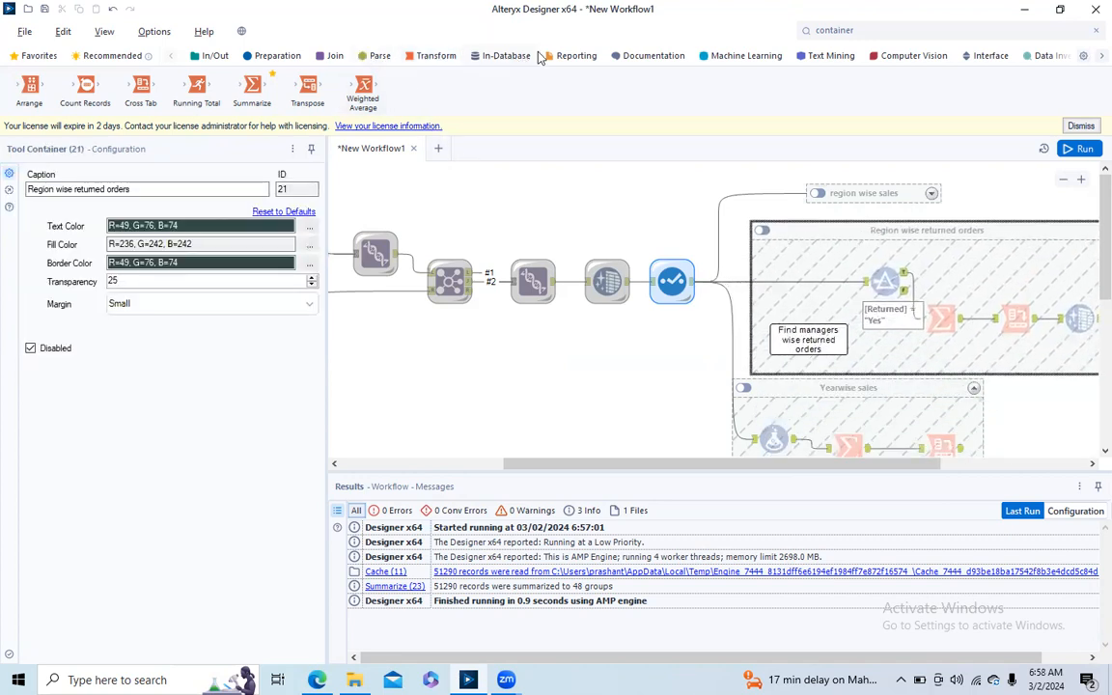
- Connect an Output Data tool after the Data Cleansing tool in the Region wise returned orders container
left_click(574, 55)
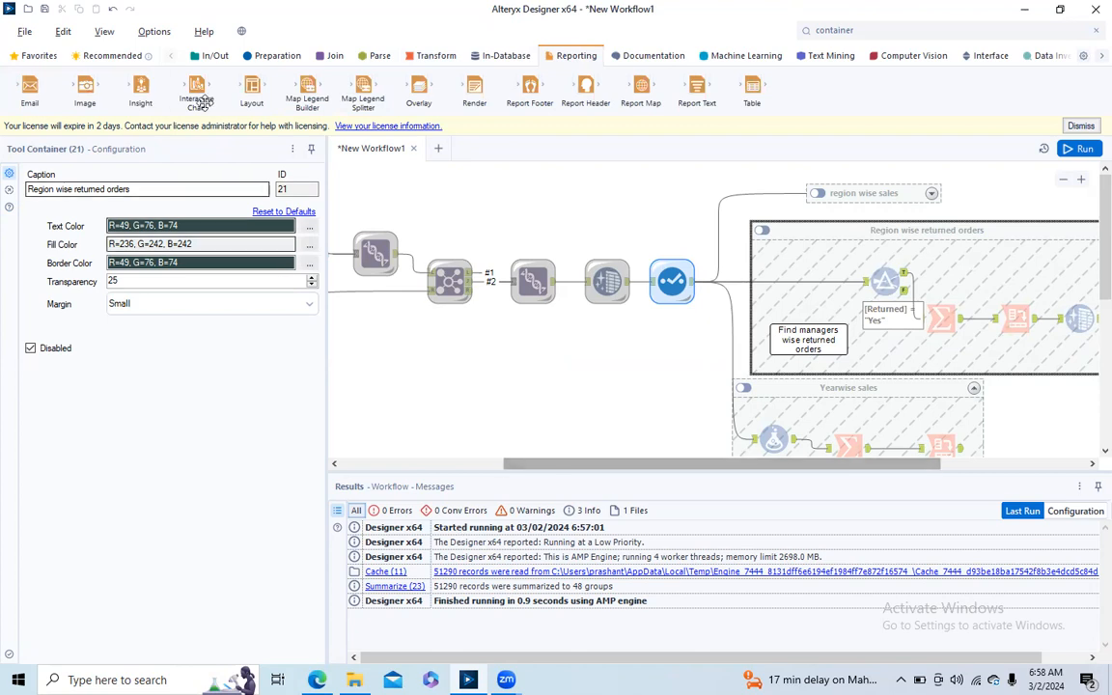
left_click(216, 56)
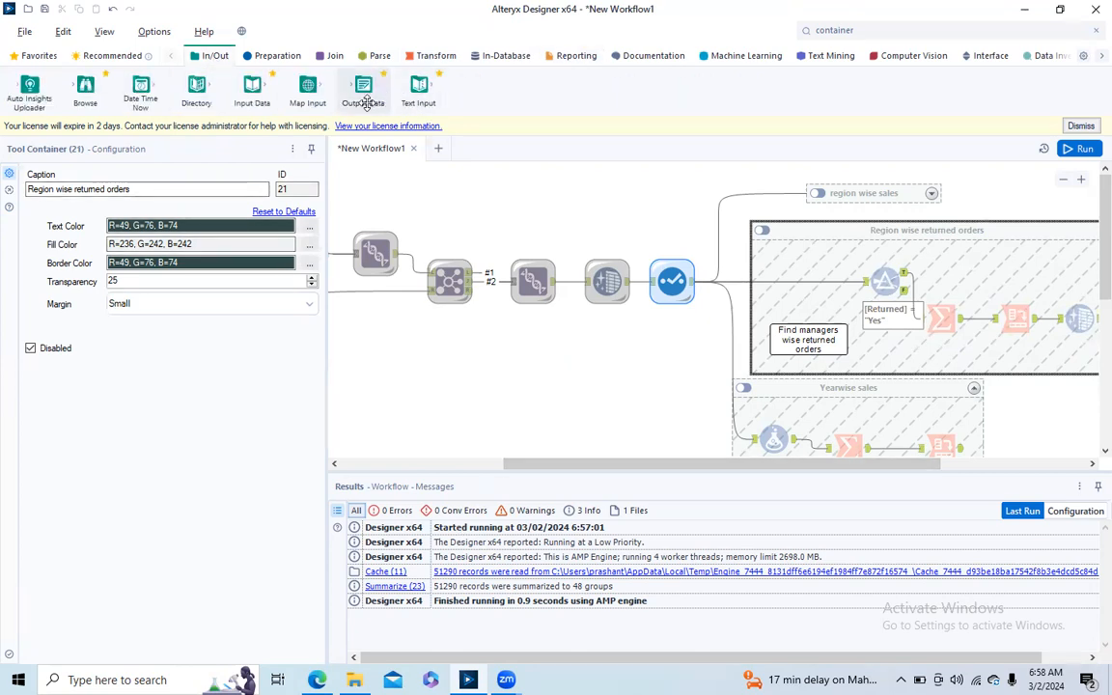
left_click_drag(569, 465, 705, 479)
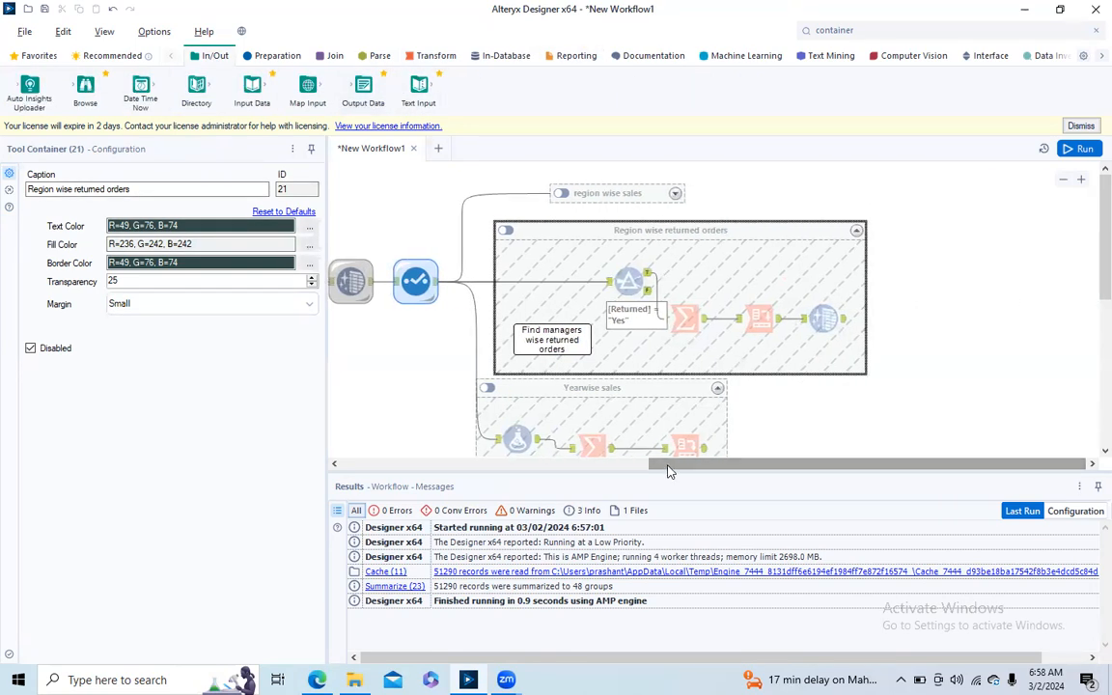
left_click_drag(362, 89, 872, 322)
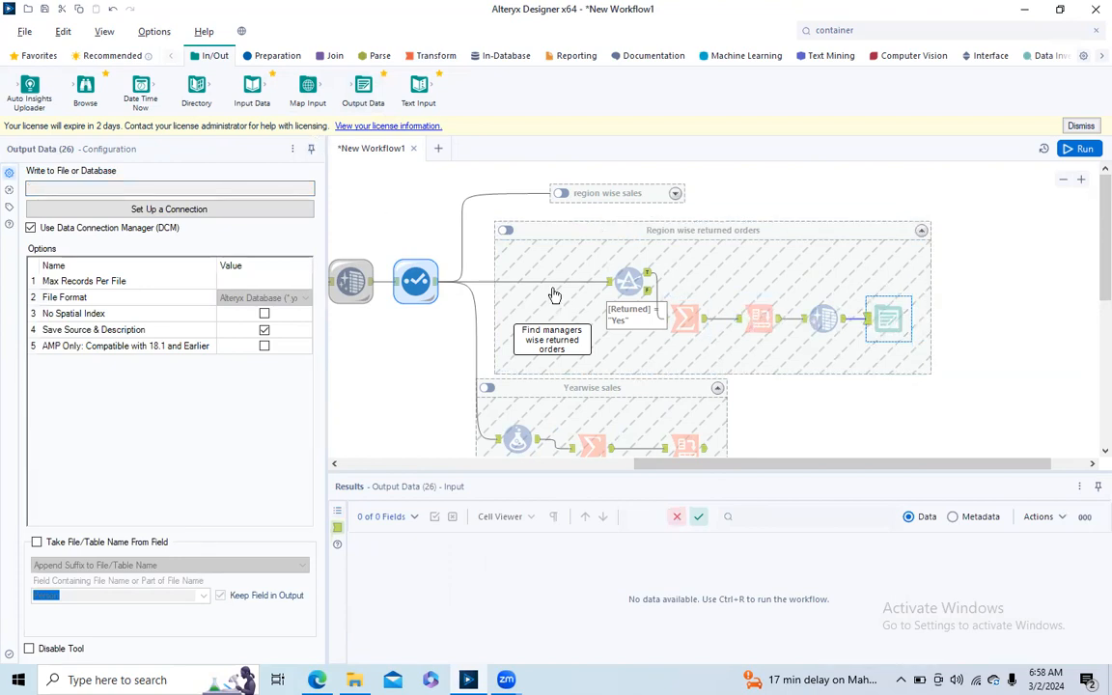
- Set up the Output Data tool to write a comma-separated file named sales output in the Downloads folder
left_click(145, 210)
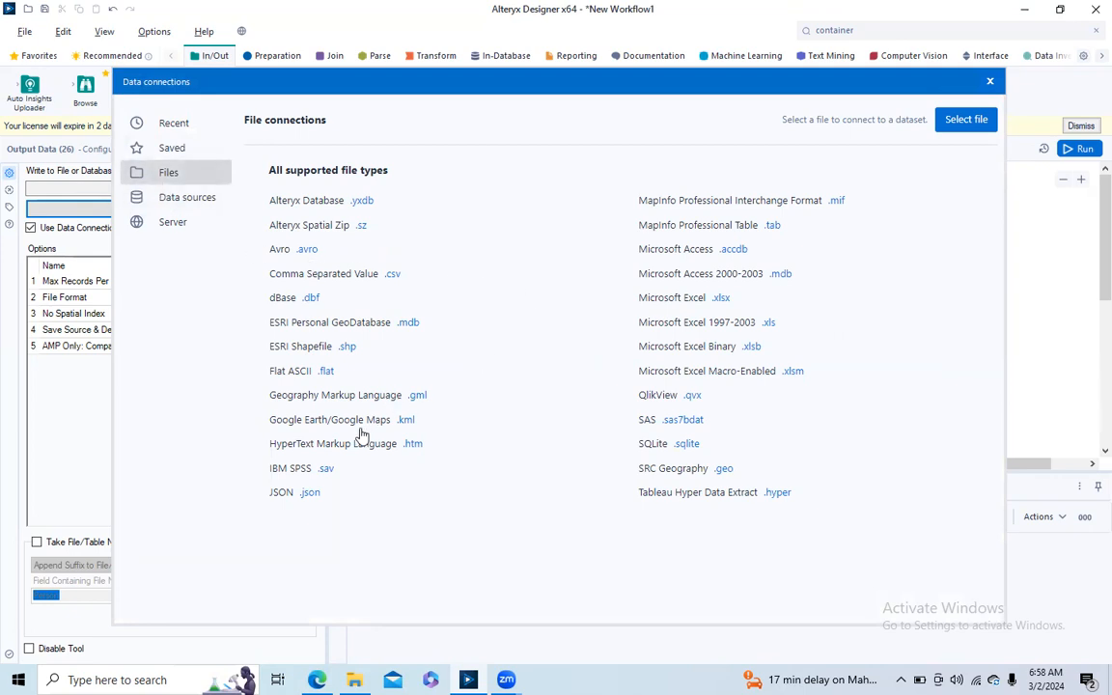
left_click(393, 275)
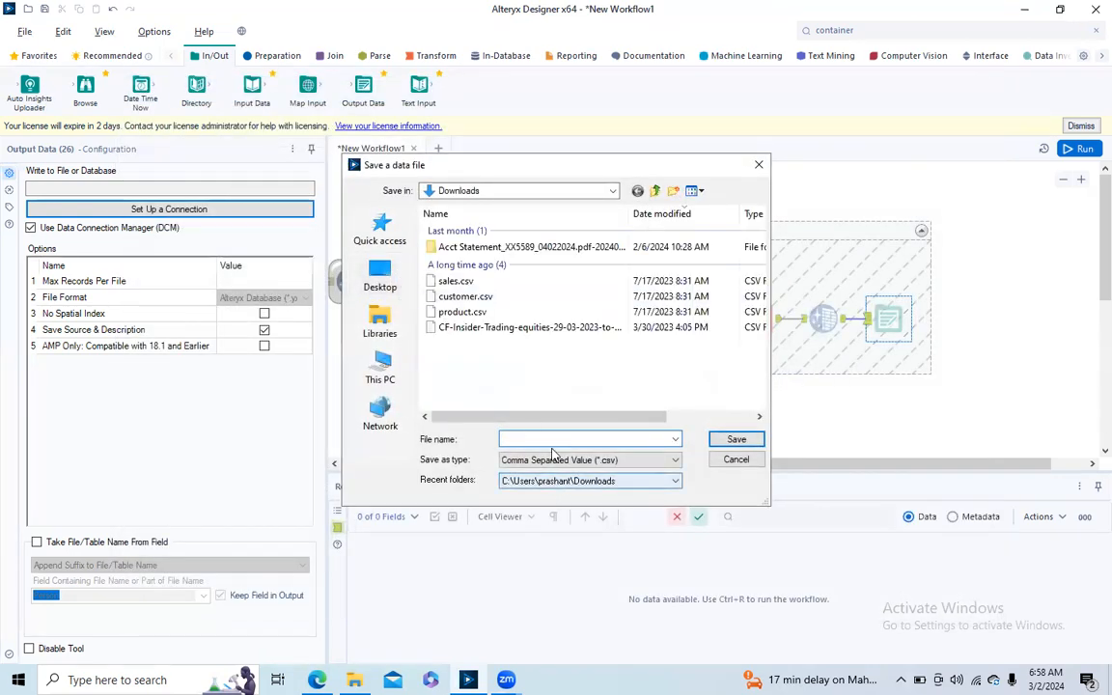
type("sales output")
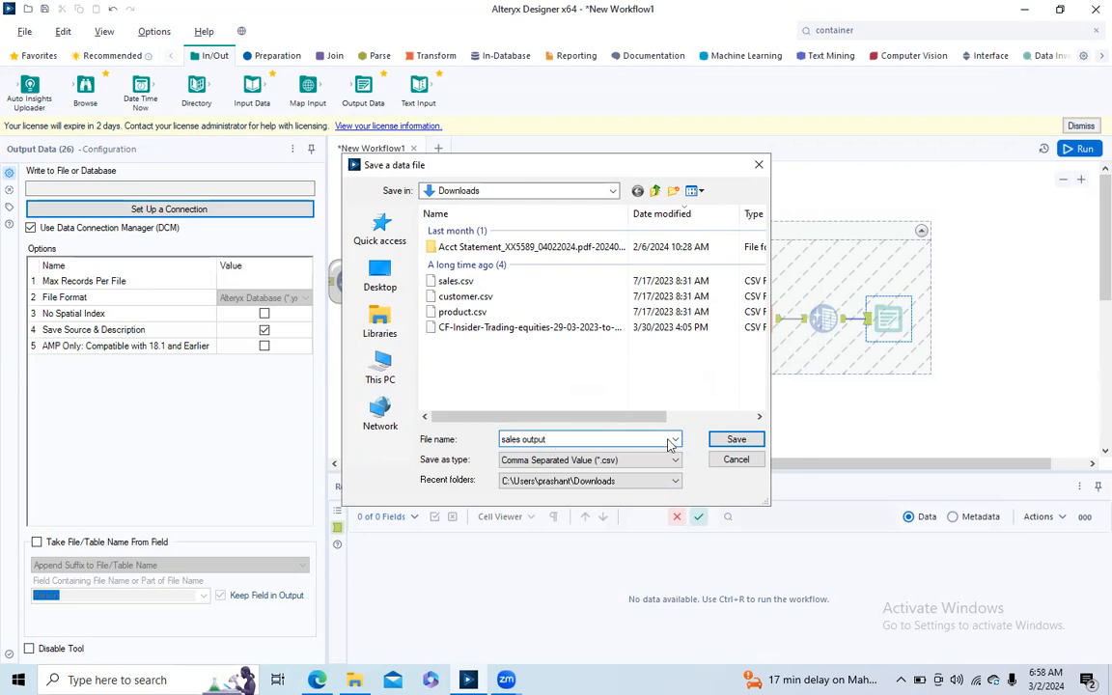
left_click(738, 440)
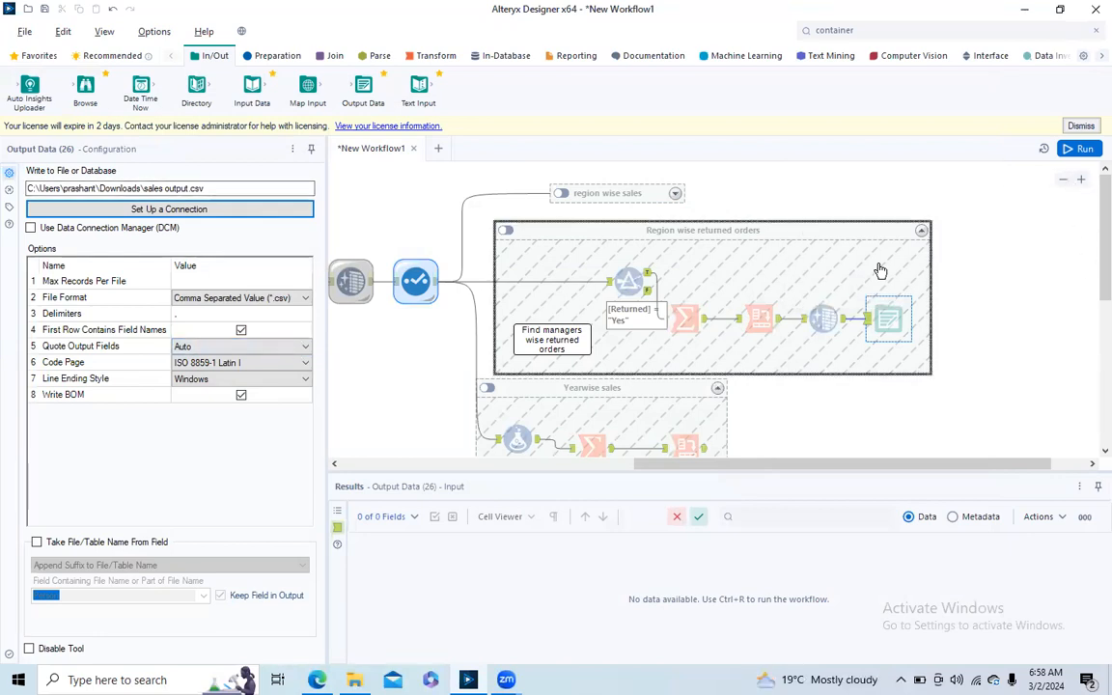
- Enable the Region wise returned orders, region wise sales and Yearwise sales containers, then run the workflow and dismiss the completion message
left_click(506, 230)
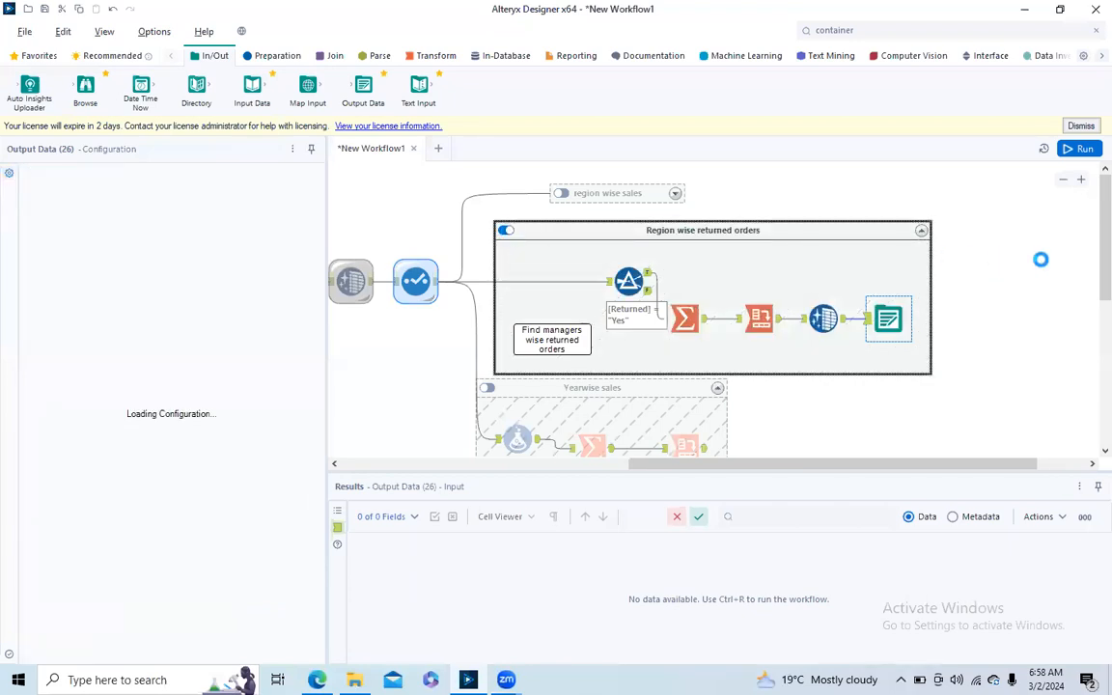
scroll(1089, 235, "down", 1)
scroll(1089, 240, "down", 1)
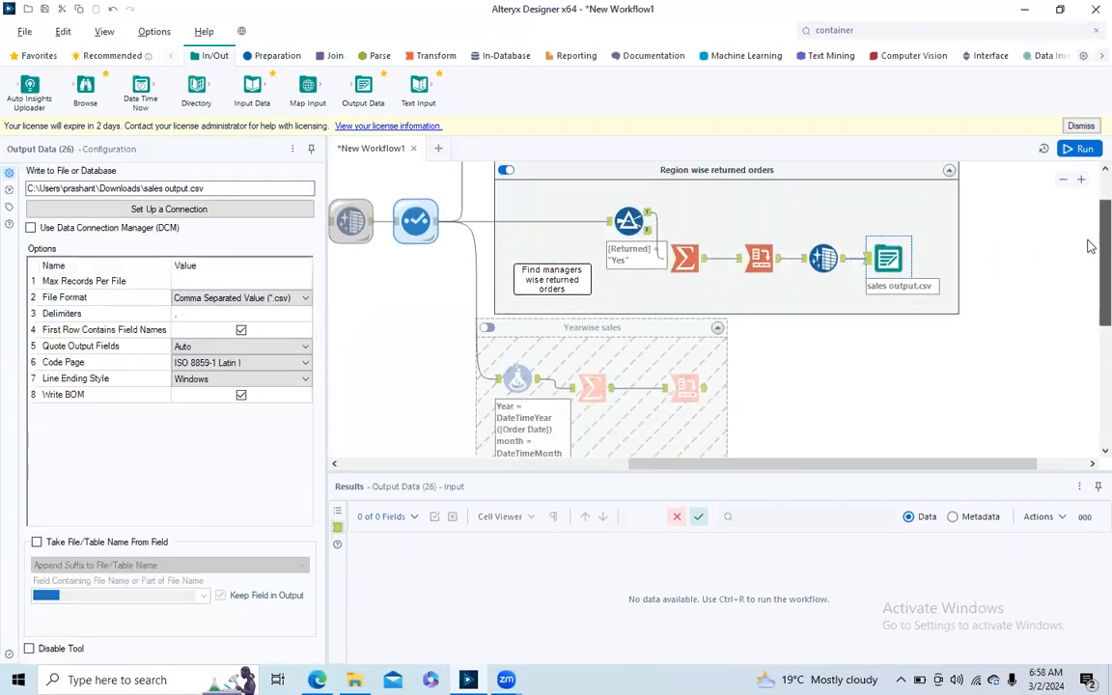
scroll(1087, 222, "up", 2)
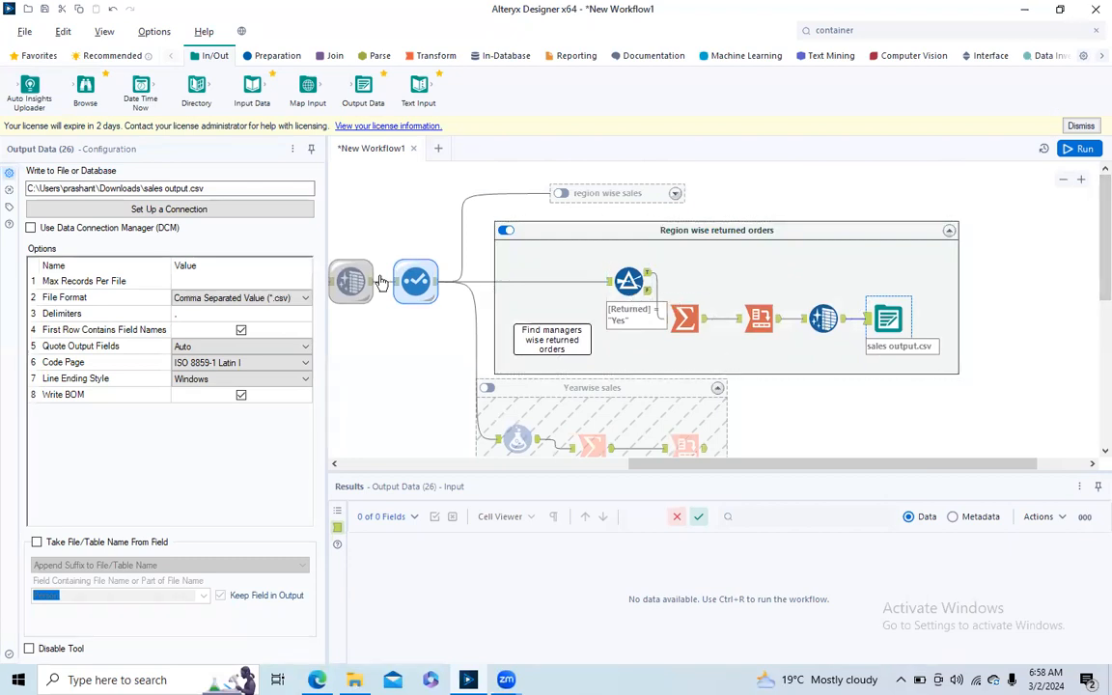
left_click(561, 193)
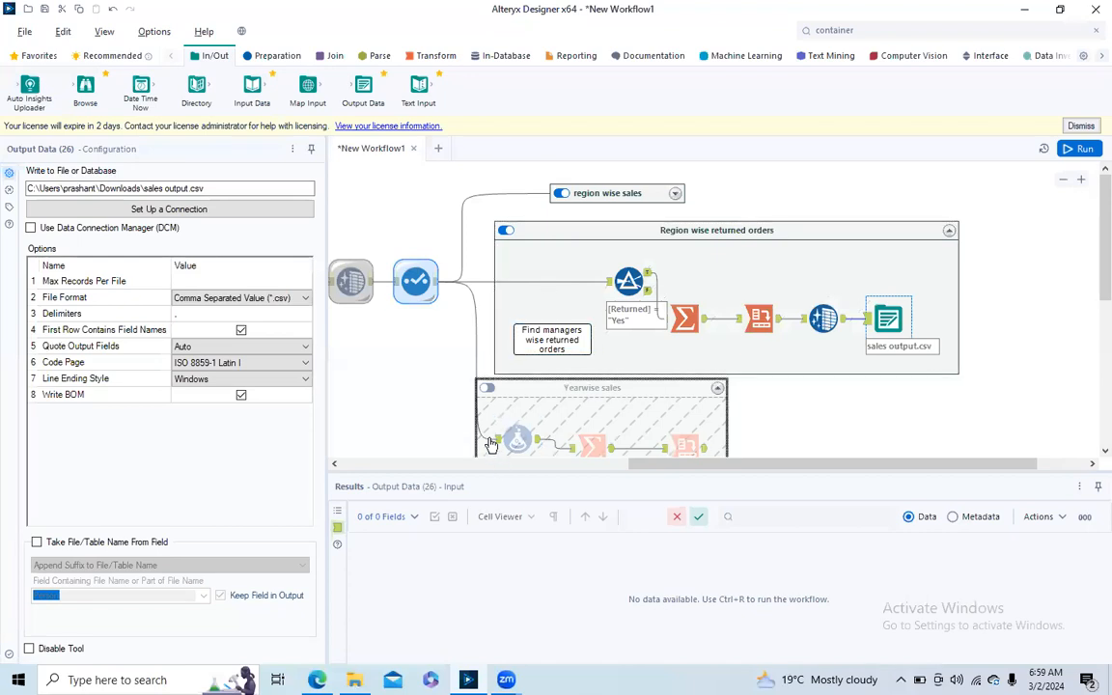
left_click(488, 389)
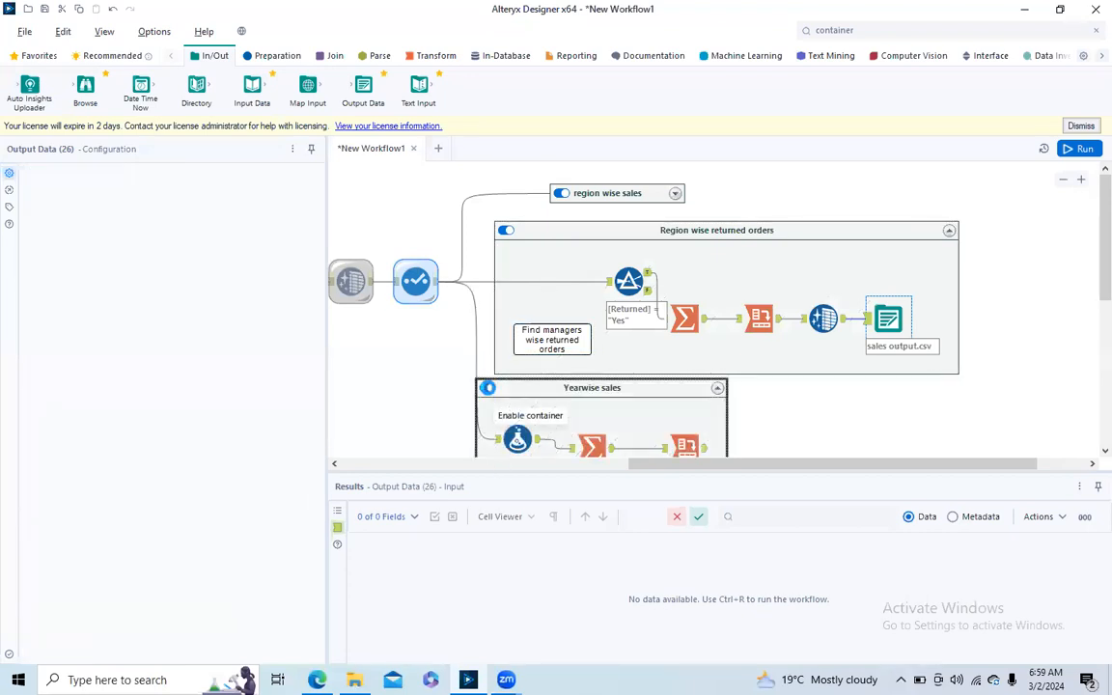
left_click(1083, 149)
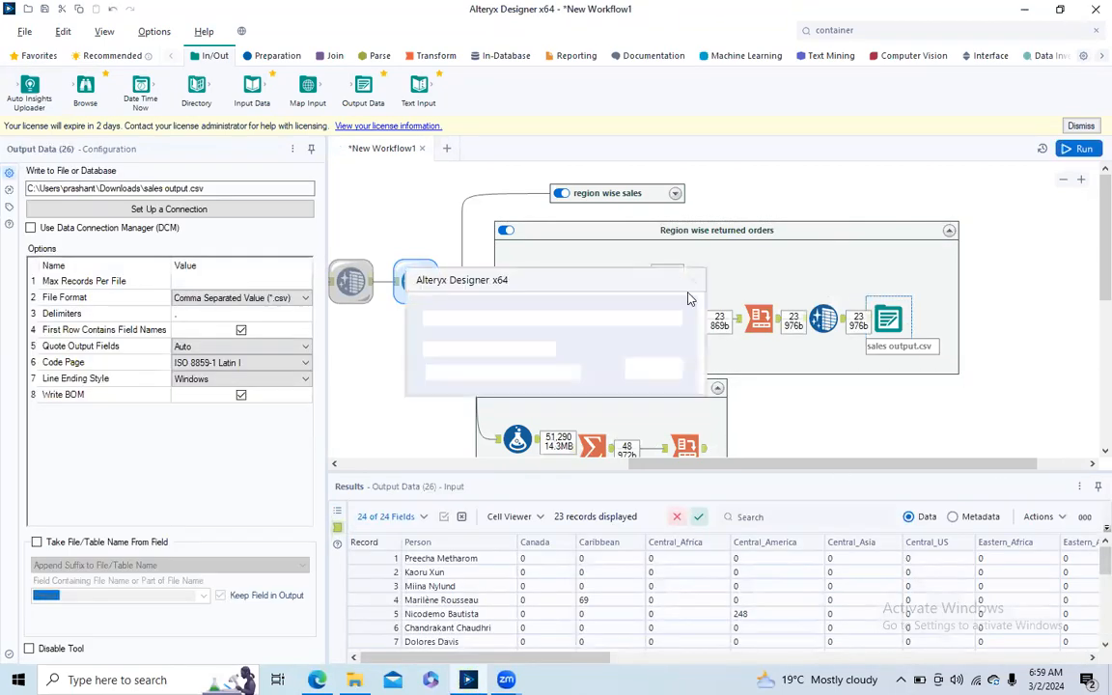
left_click(690, 283)
- Switch to File Explorer, locate the exported sales output.csv in the Downloads folder, and return to the Alteryx workflow
left_click(354, 679)
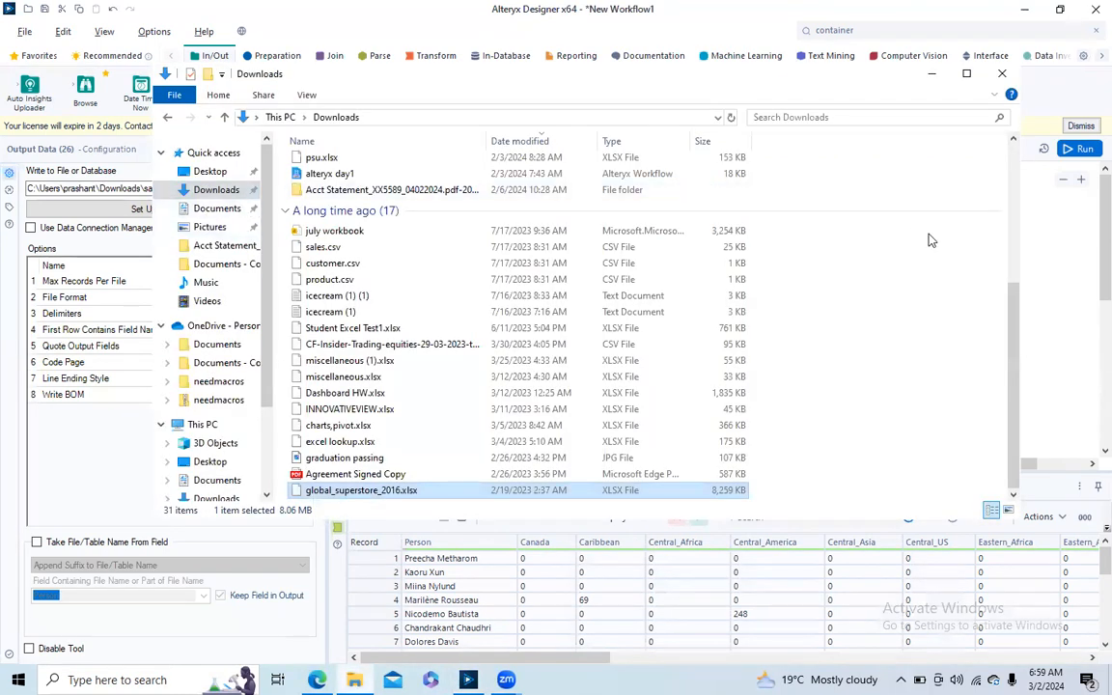
left_click_drag(1013, 316, 1010, 132)
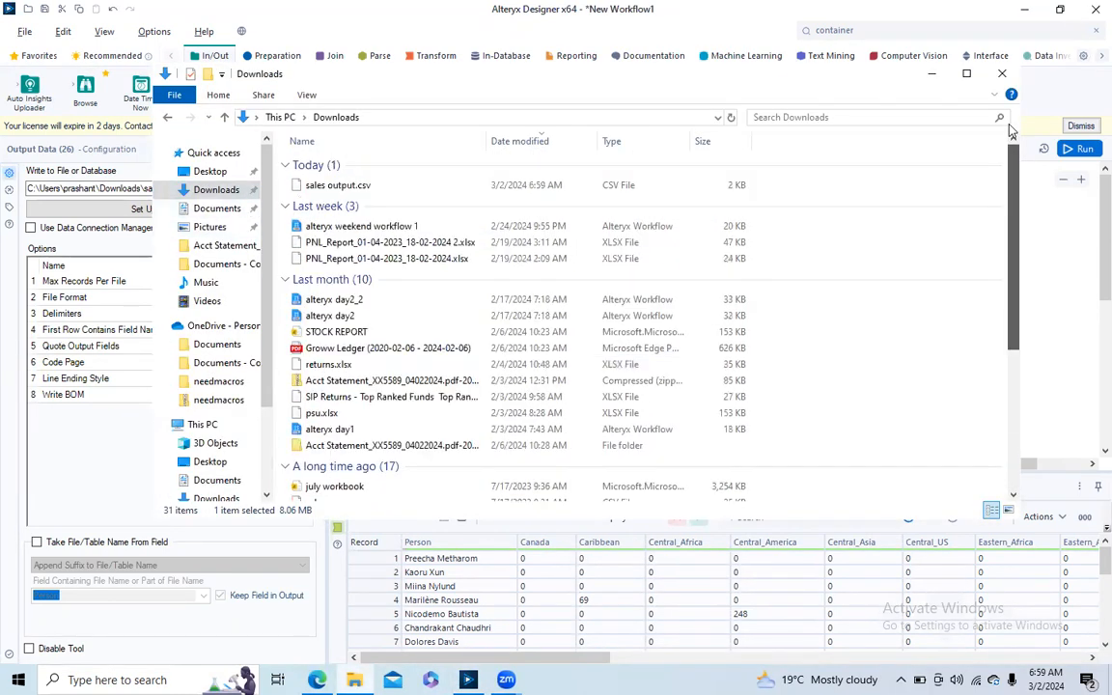
left_click(338, 186)
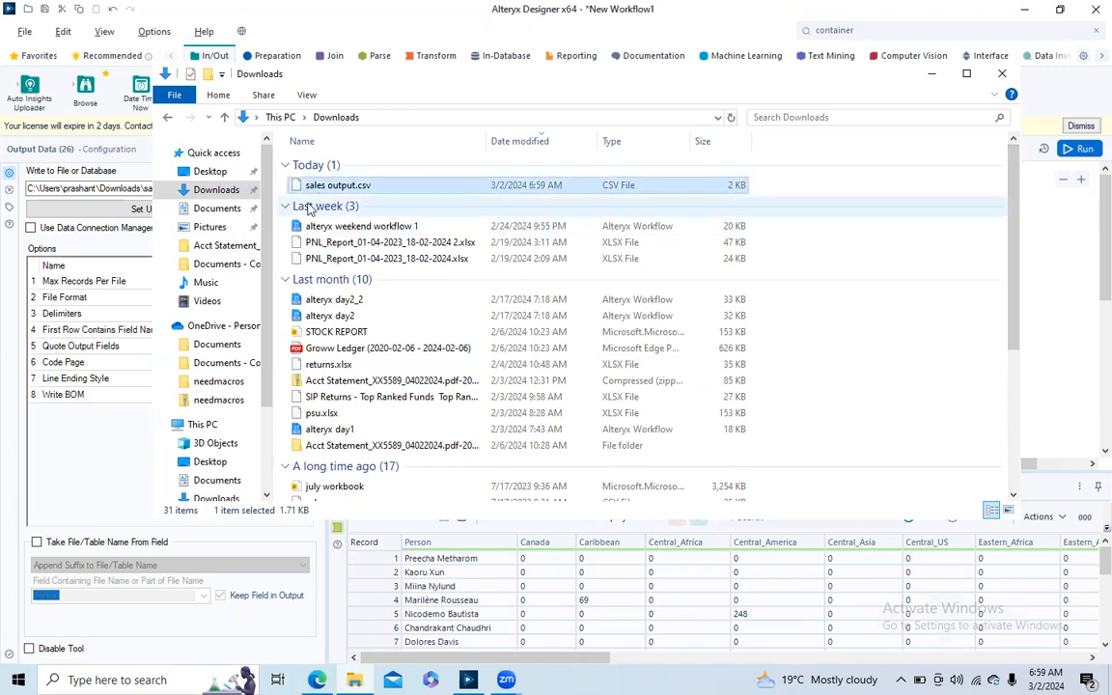
left_click(930, 74)
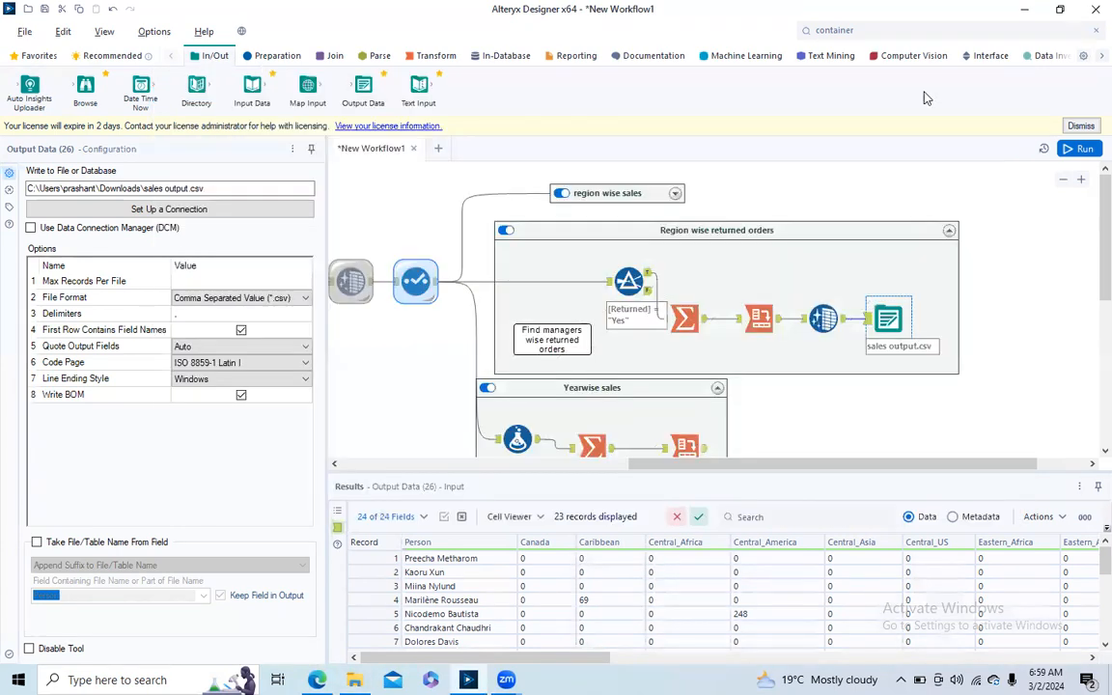
- Align the Yearwise sales and region wise sales containers with the left edge of the Region wise returned orders container
left_click(553, 387)
mouse_move(553, 387)
left_mouse_down()
mouse_move(591, 397)
mouse_move(572, 397)
left_mouse_up()
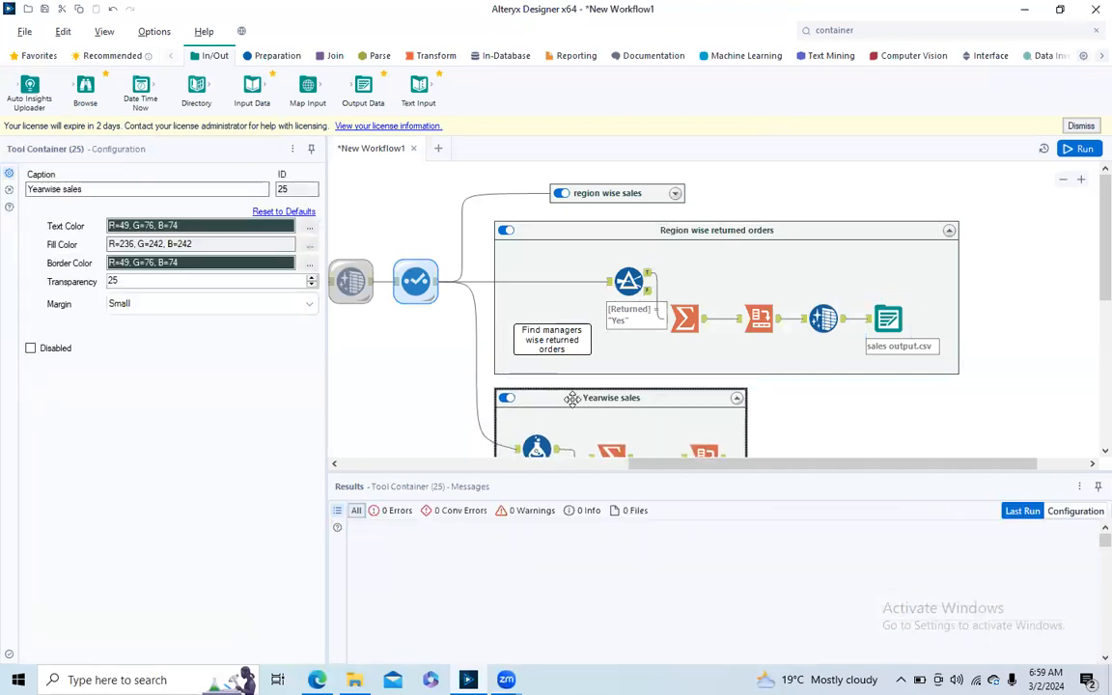
left_click_drag(572, 188, 526, 188)
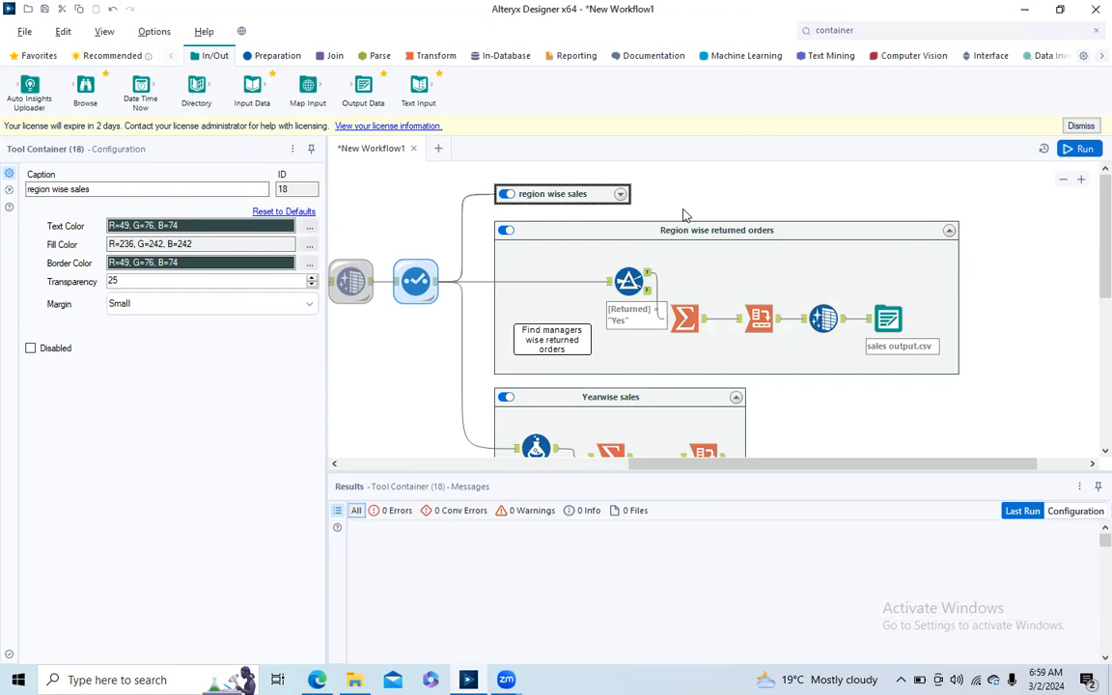
left_click_drag(720, 469, 417, 489)
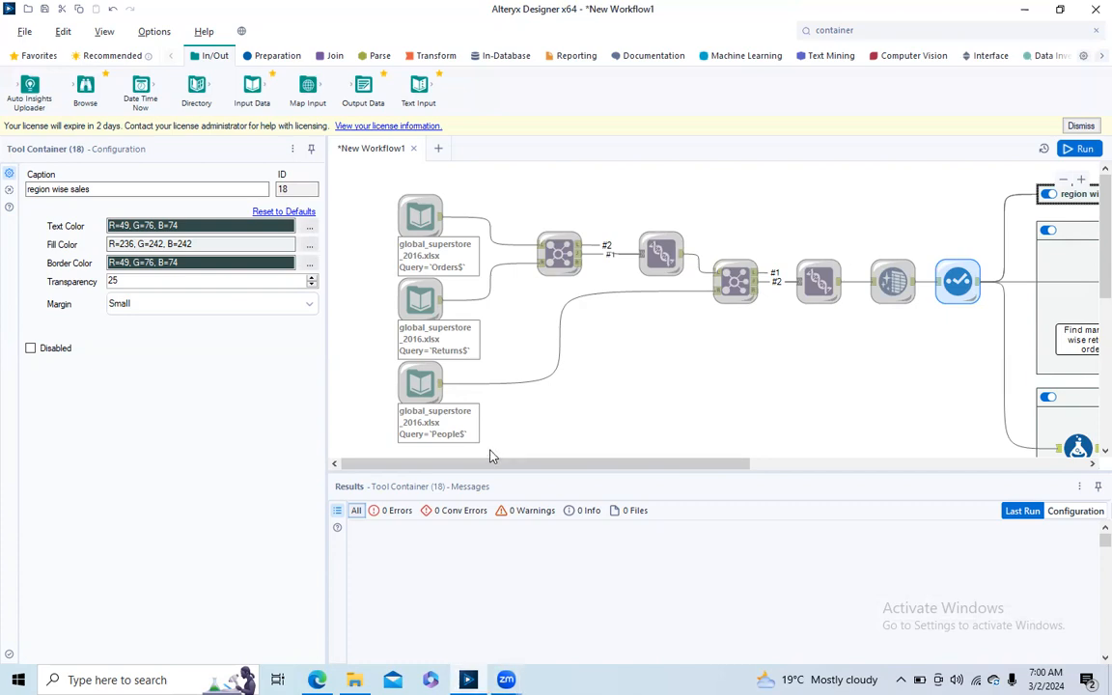
left_click_drag(526, 464, 722, 472)
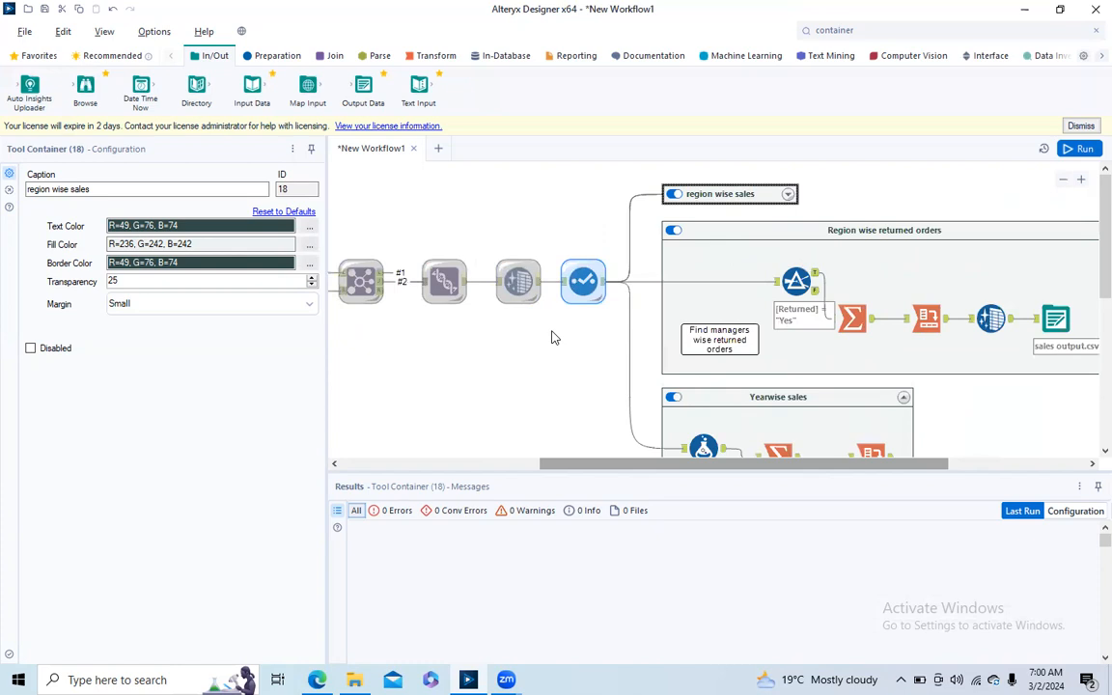
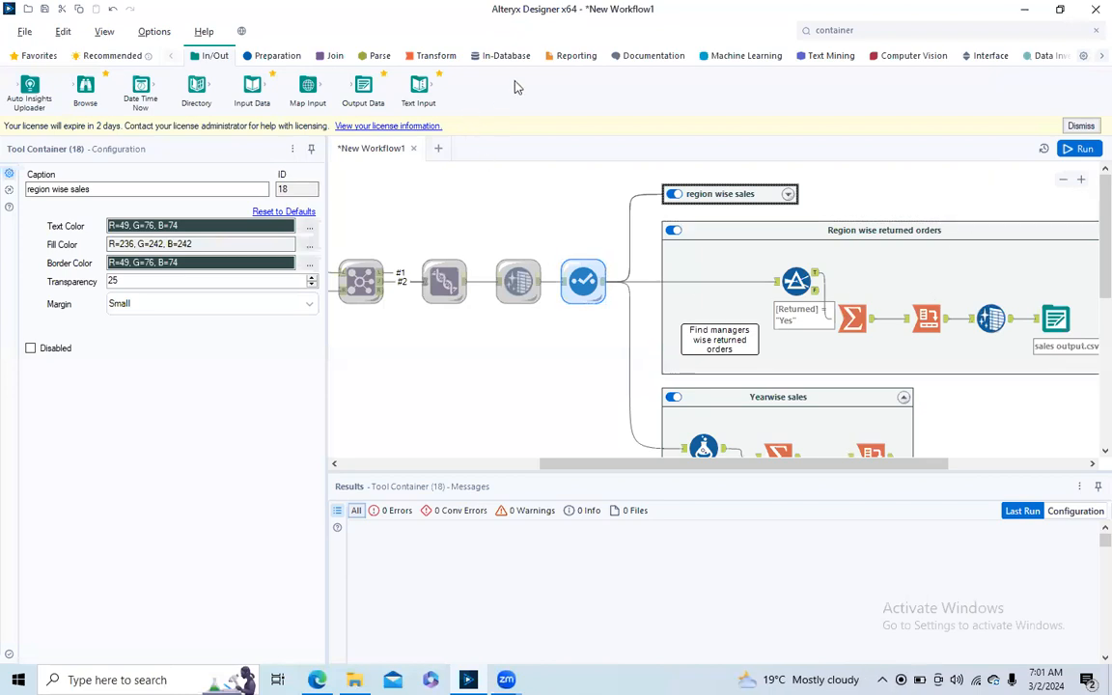
- Add a Table tool after the Cross Tab tool in the Yearwise sales container, followed by a Render tool
left_click(572, 56)
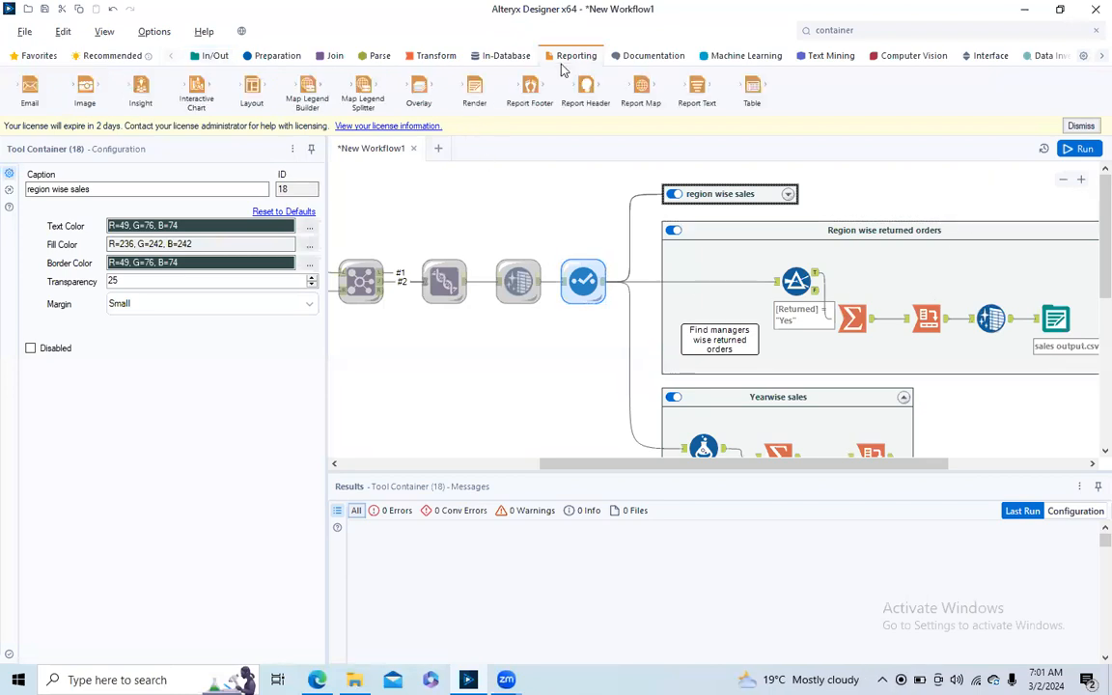
left_click_drag(705, 465, 781, 473)
left_click_drag(752, 91, 779, 437)
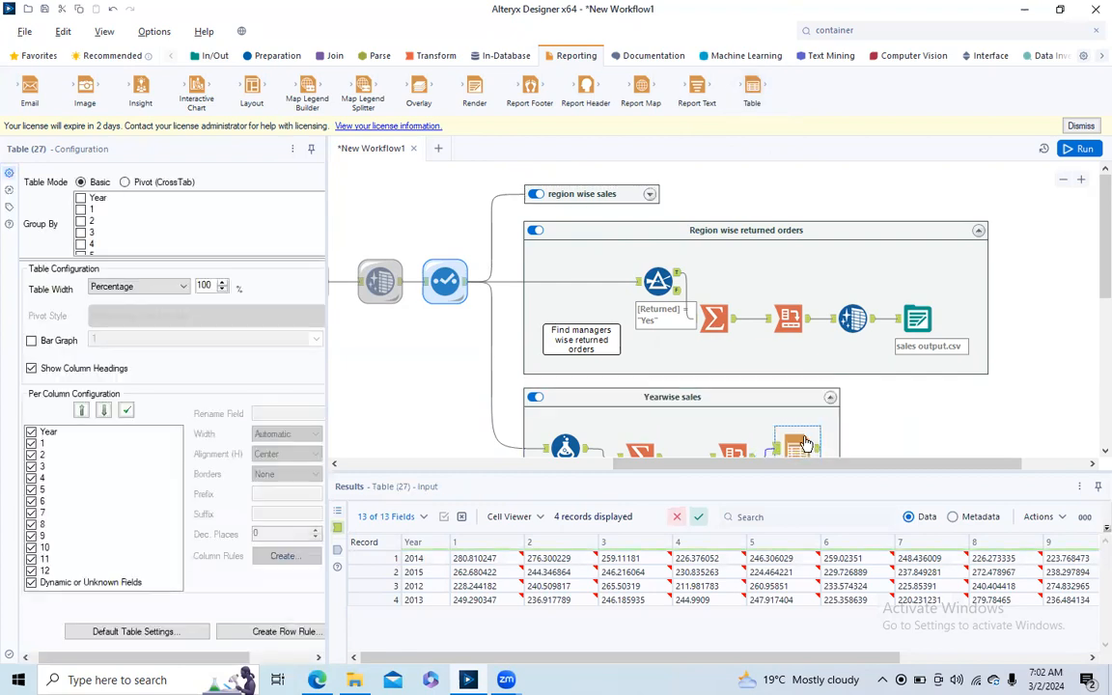
left_click_drag(474, 91, 856, 448)
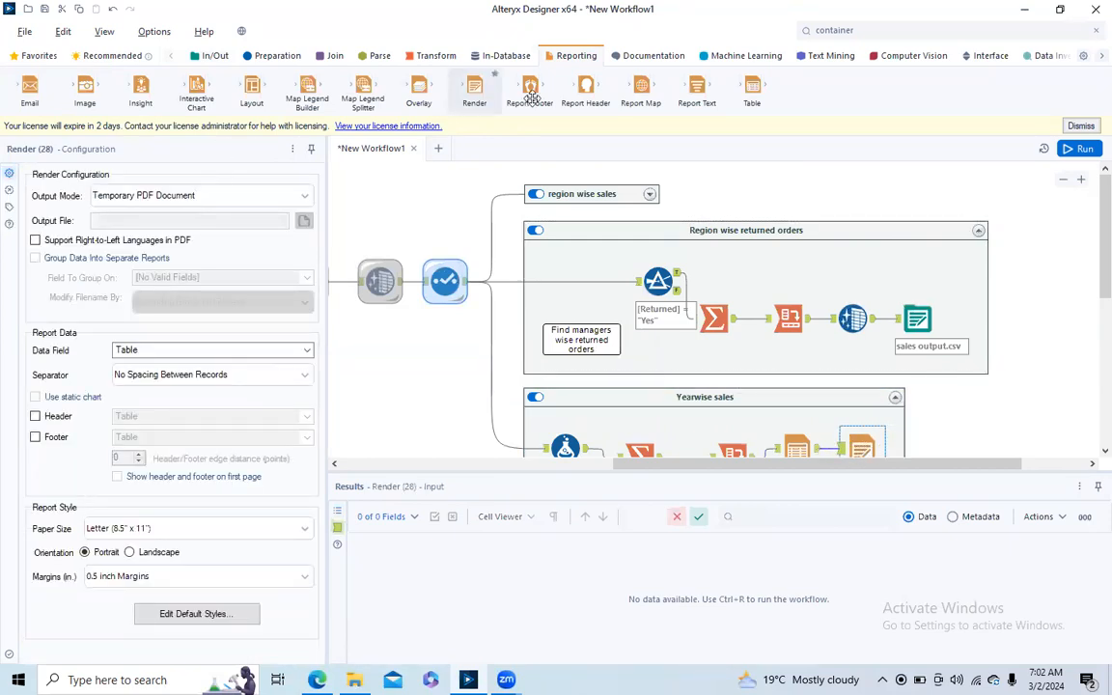
- Add a Browse tool to the Table tool's output in the Yearwise sales container
left_click(77, 55)
left_click(37, 58)
left_click_drag(29, 85, 855, 418)
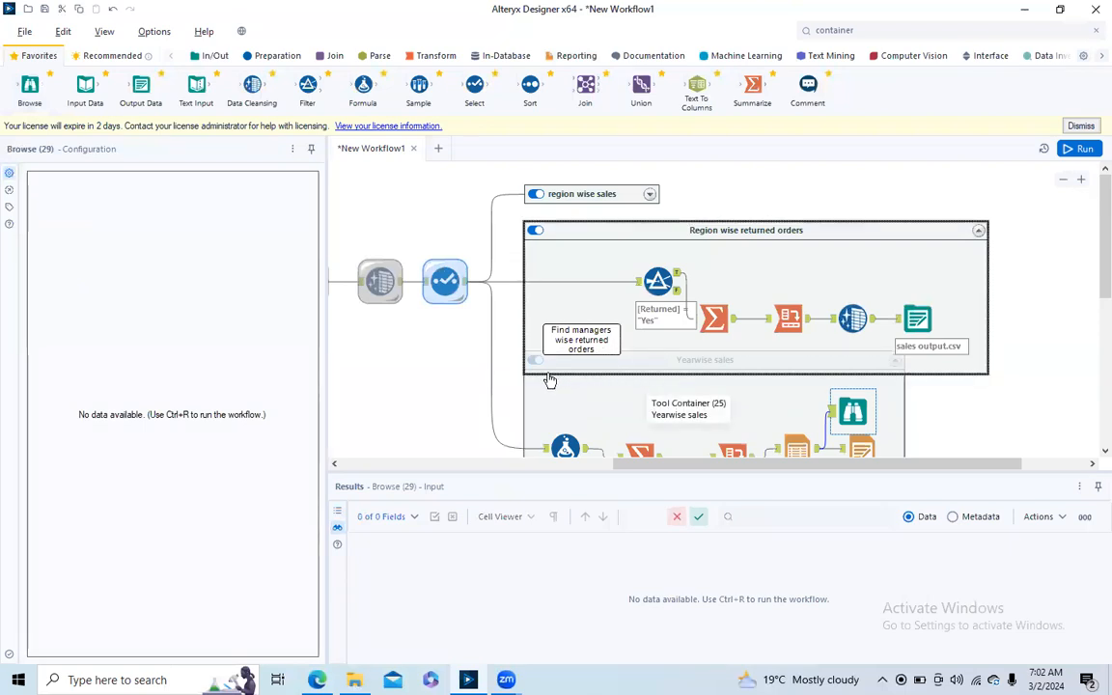
- Set the alternate row color of the Table tool's data to white in its default table settings
left_click(525, 396)
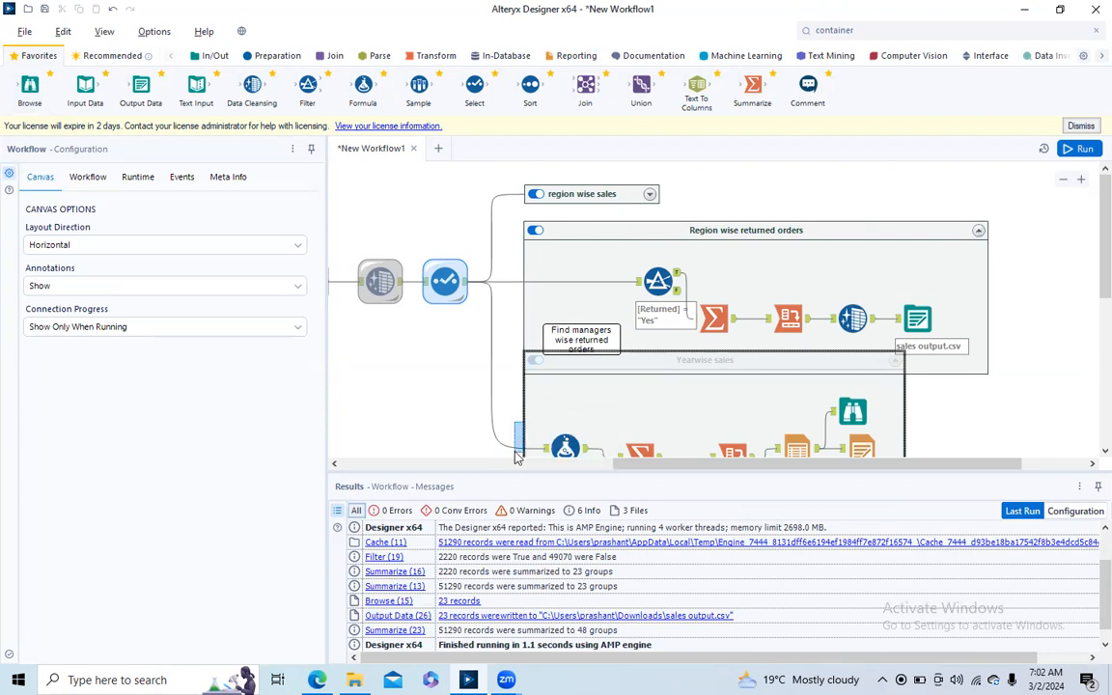
left_click(513, 449)
scroll(899, 444, "down", 3)
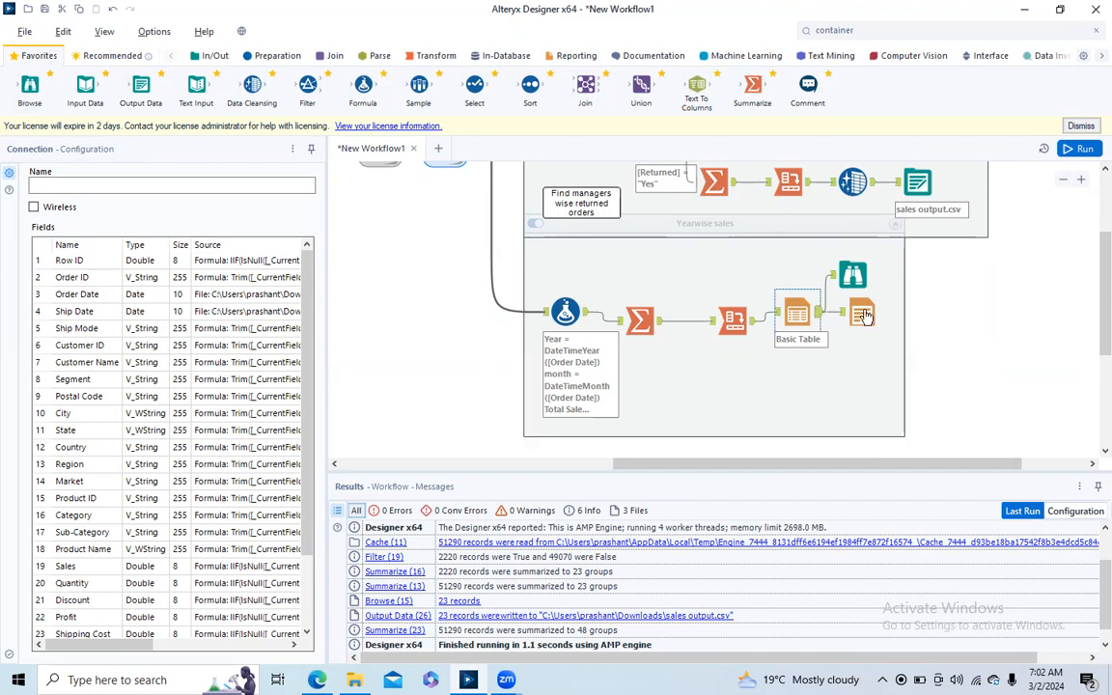
left_click(798, 317)
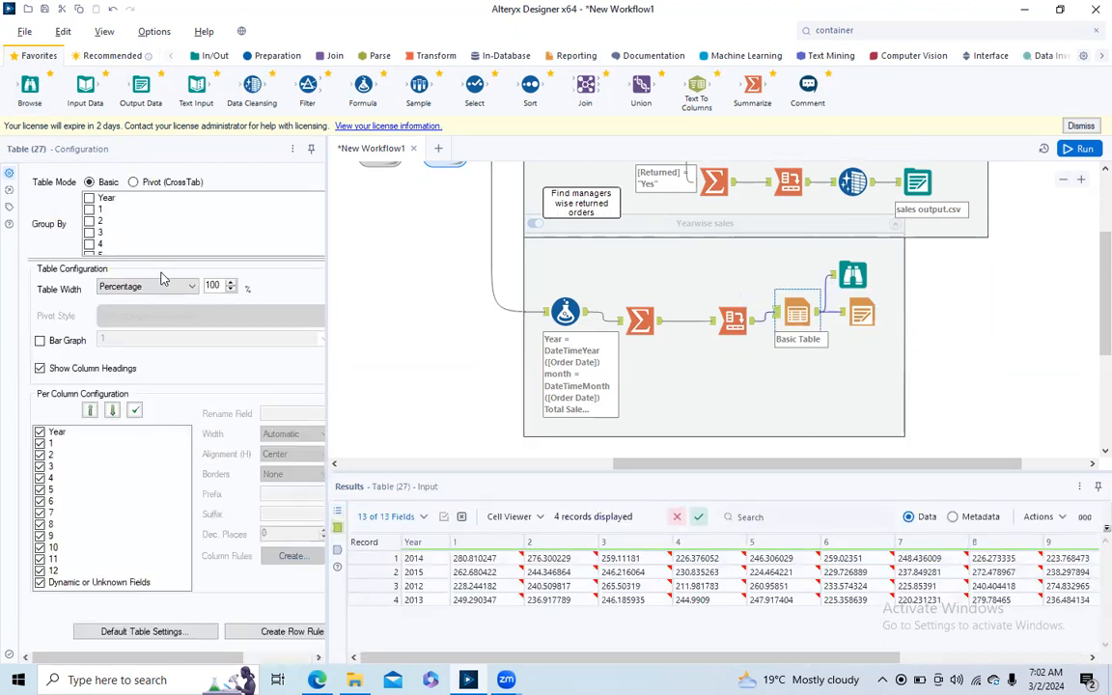
left_click(182, 632)
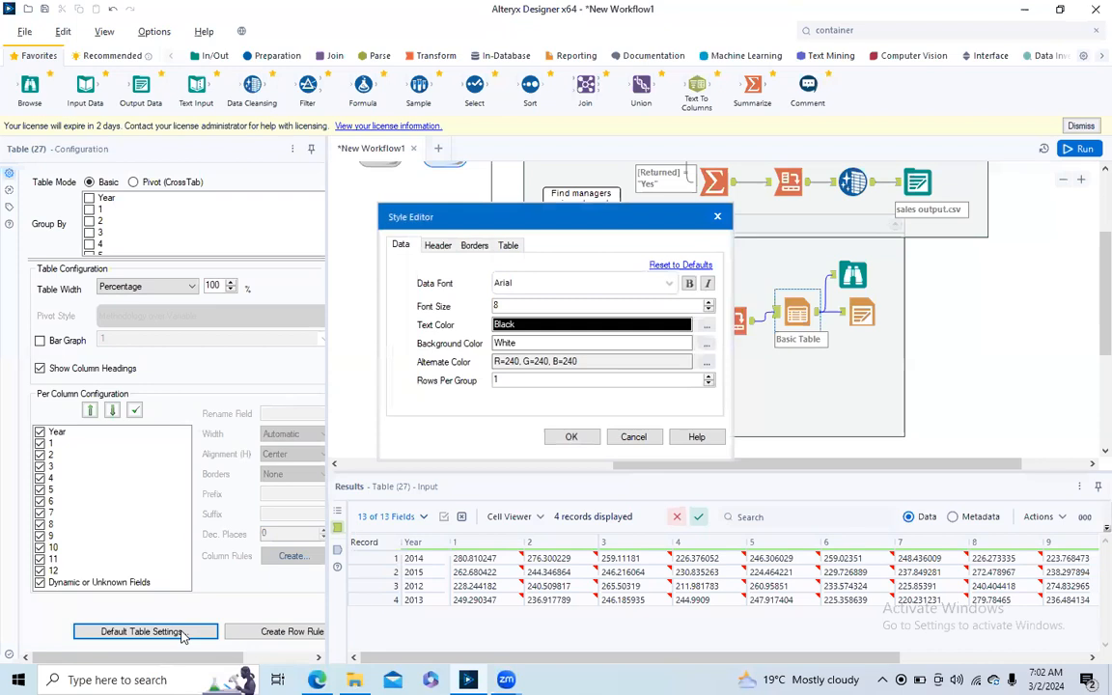
left_click(437, 245)
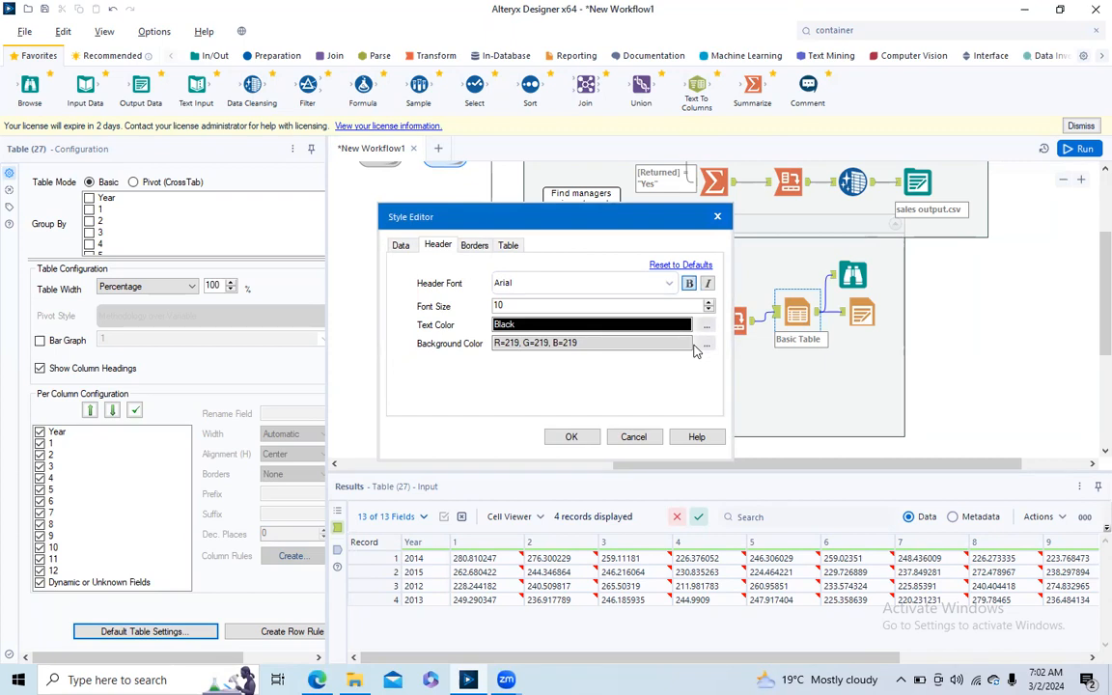
left_click(392, 247)
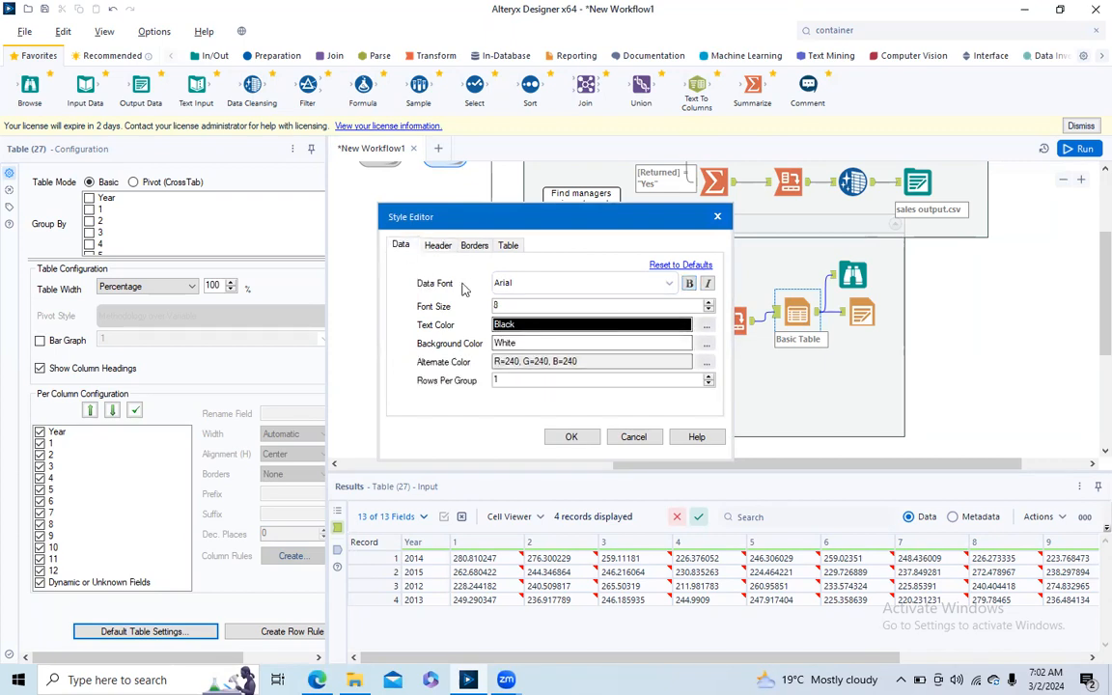
left_click(705, 364)
left_click(397, 313)
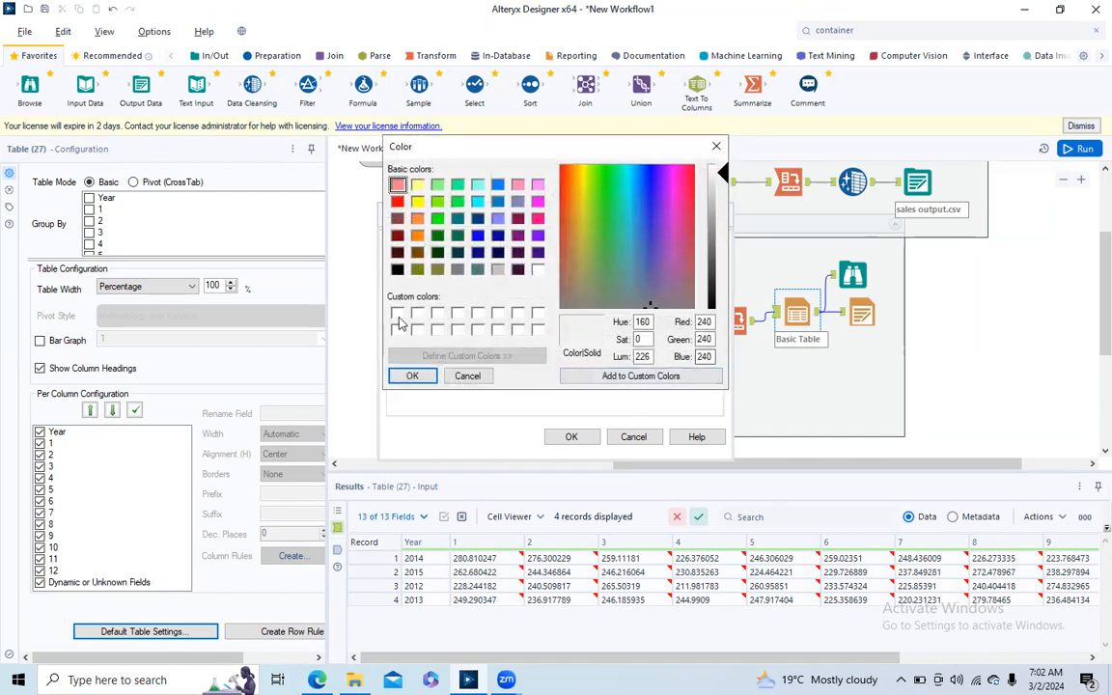
left_click(414, 376)
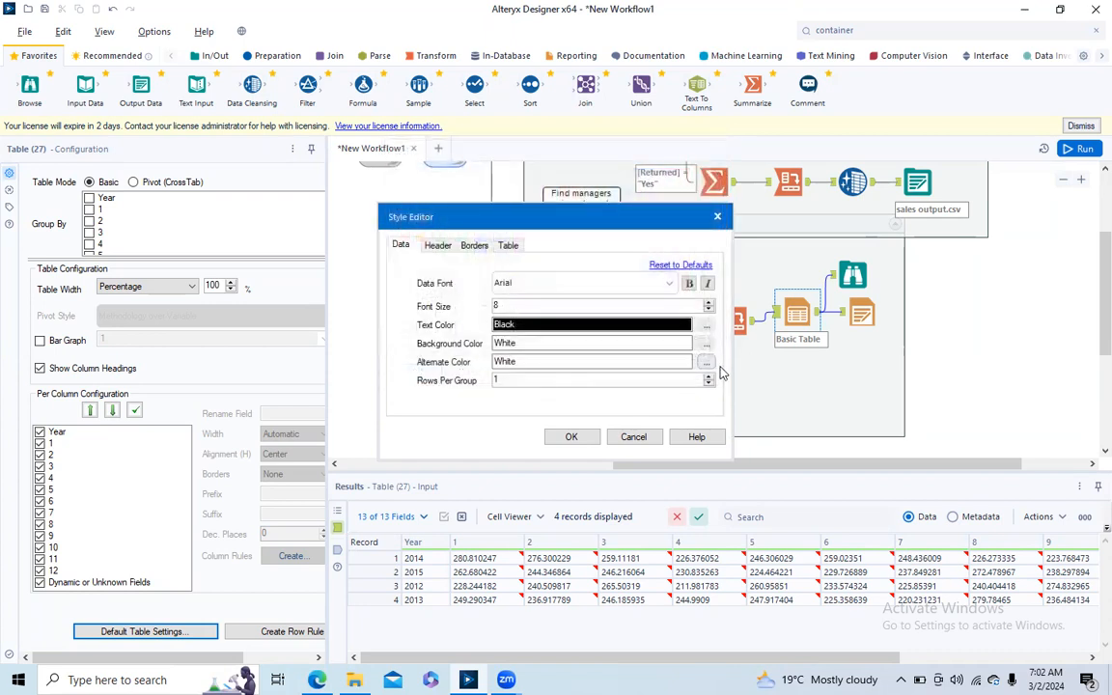
- Set the table header's background color to yellow and apply the default table style
left_click(437, 245)
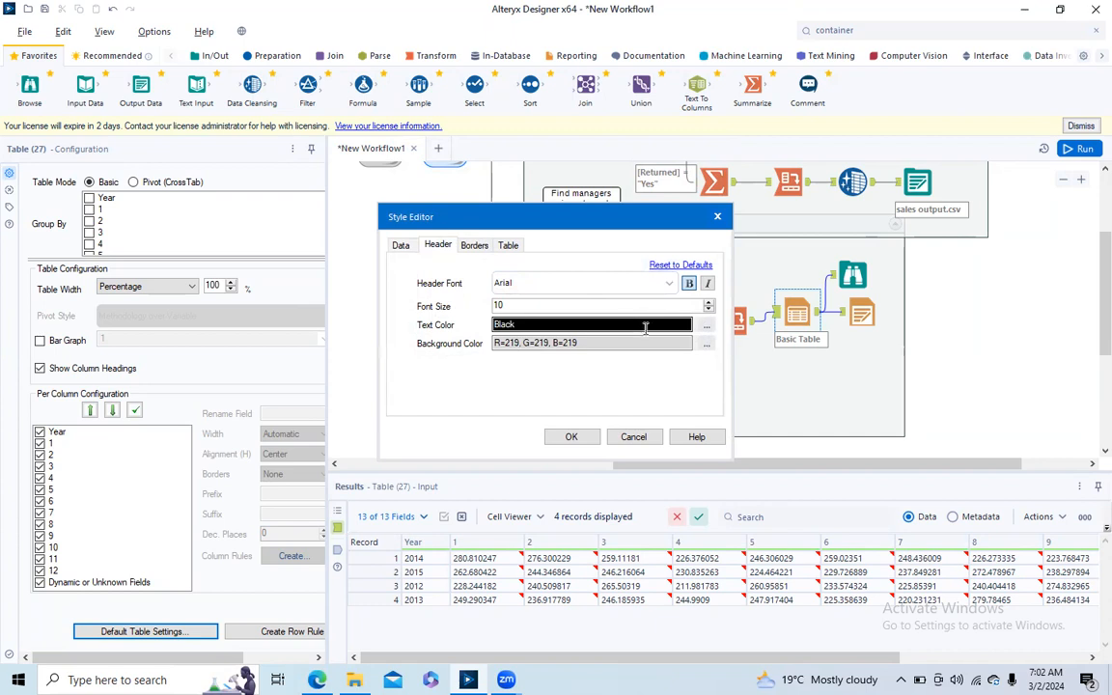
left_click(706, 346)
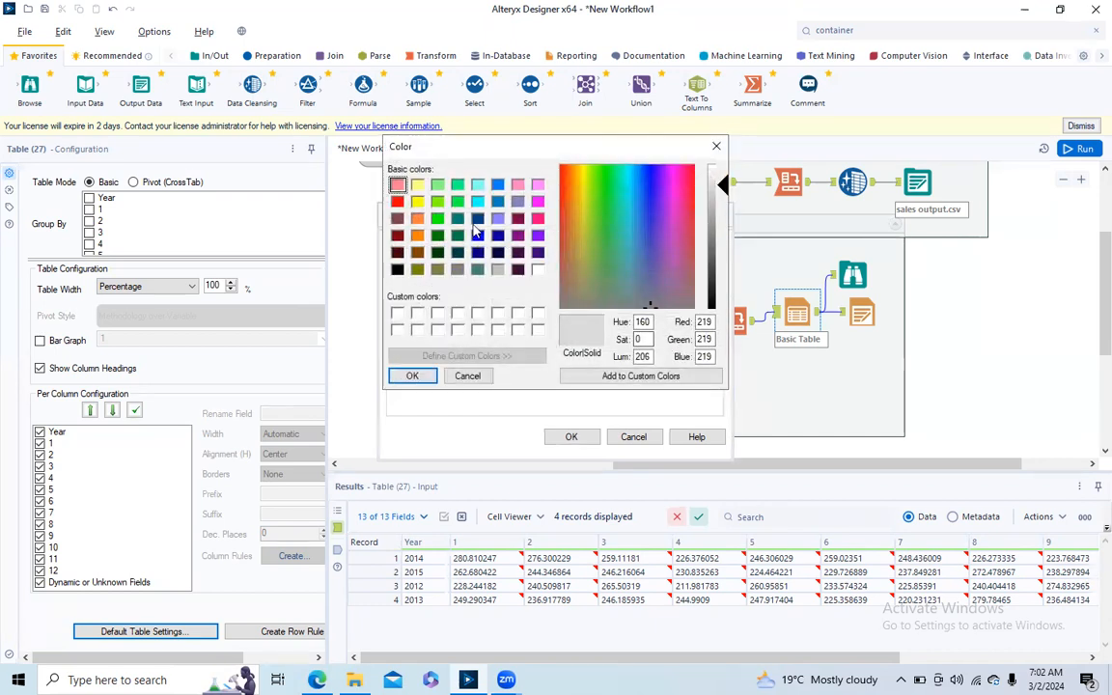
left_click(417, 202)
left_click(412, 375)
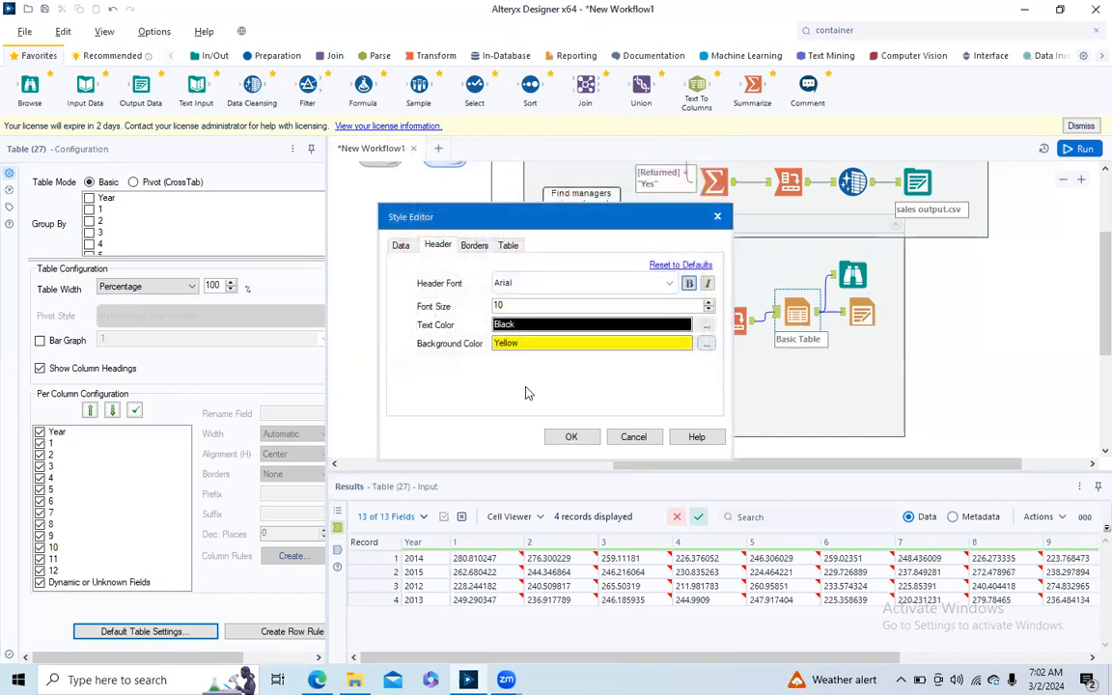
left_click(571, 439)
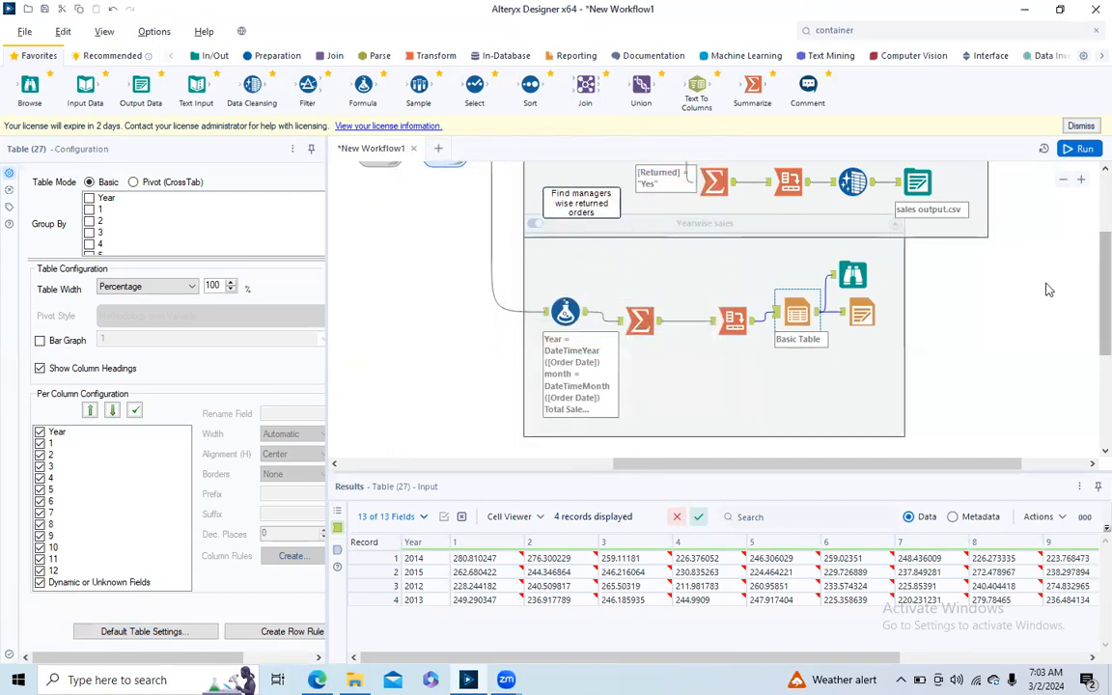
- Collapse the Region wise returned orders container and move the Yearwise sales container further down, clear of it
scroll(1028, 245, "up", 3)
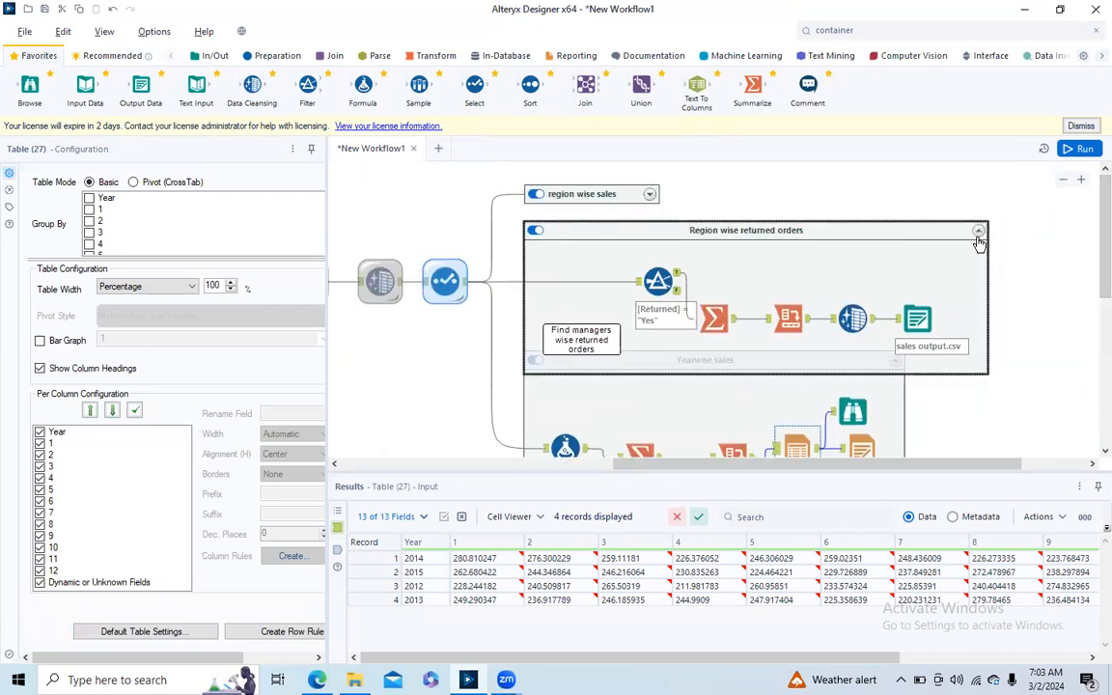
left_click(698, 396)
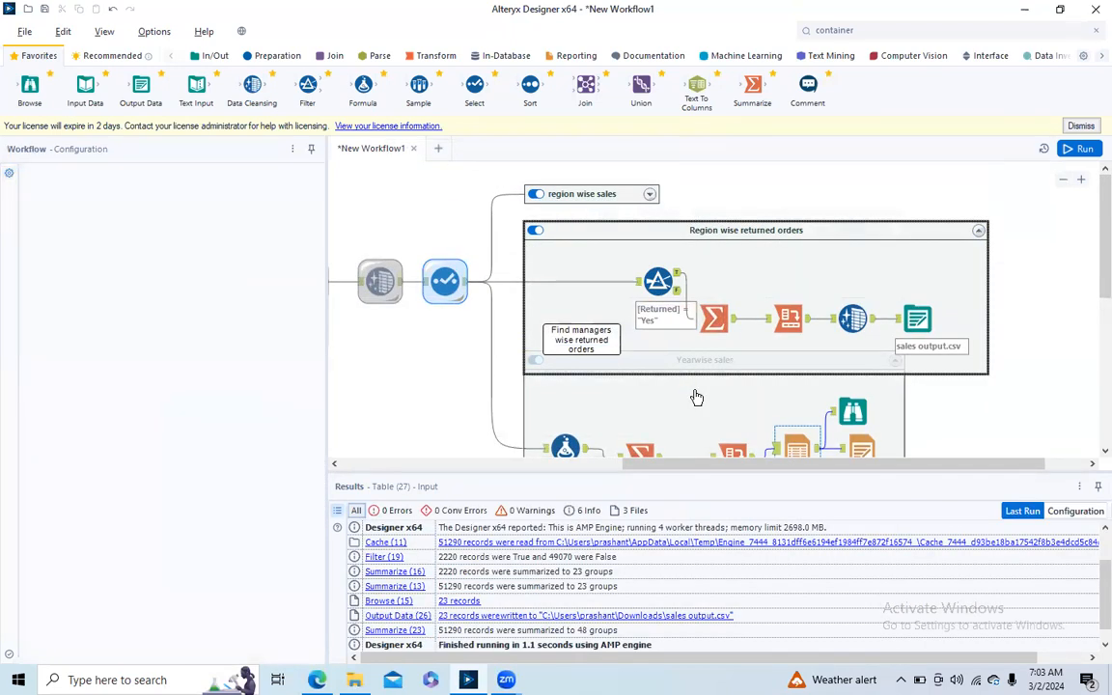
left_click(978, 231)
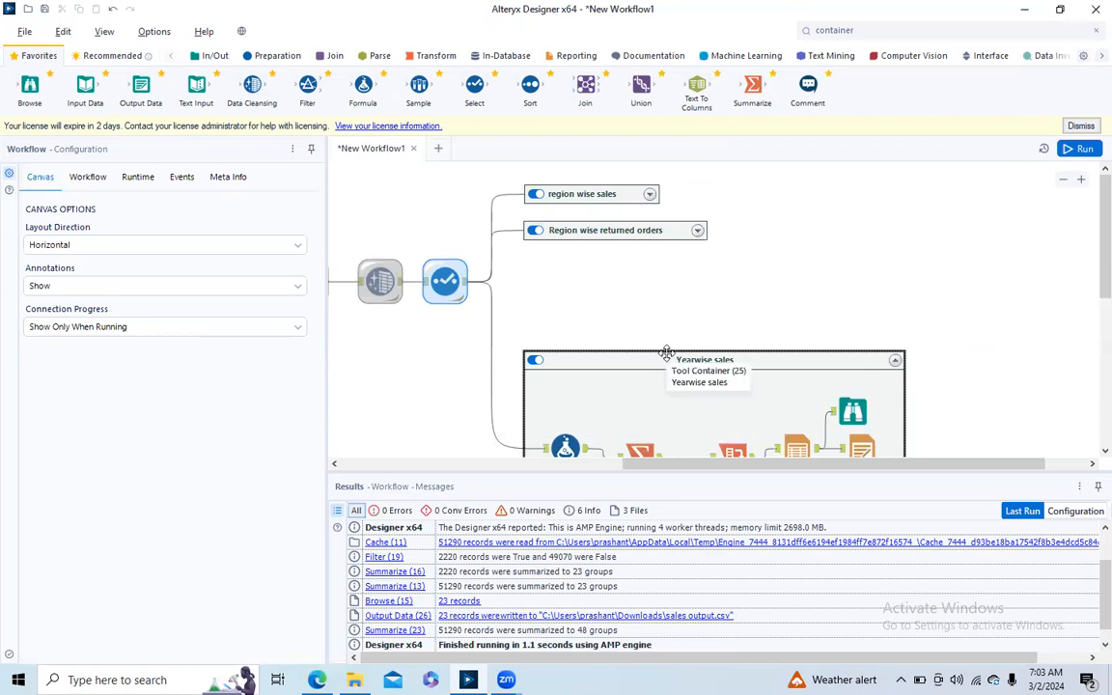
left_click_drag(656, 361, 665, 416)
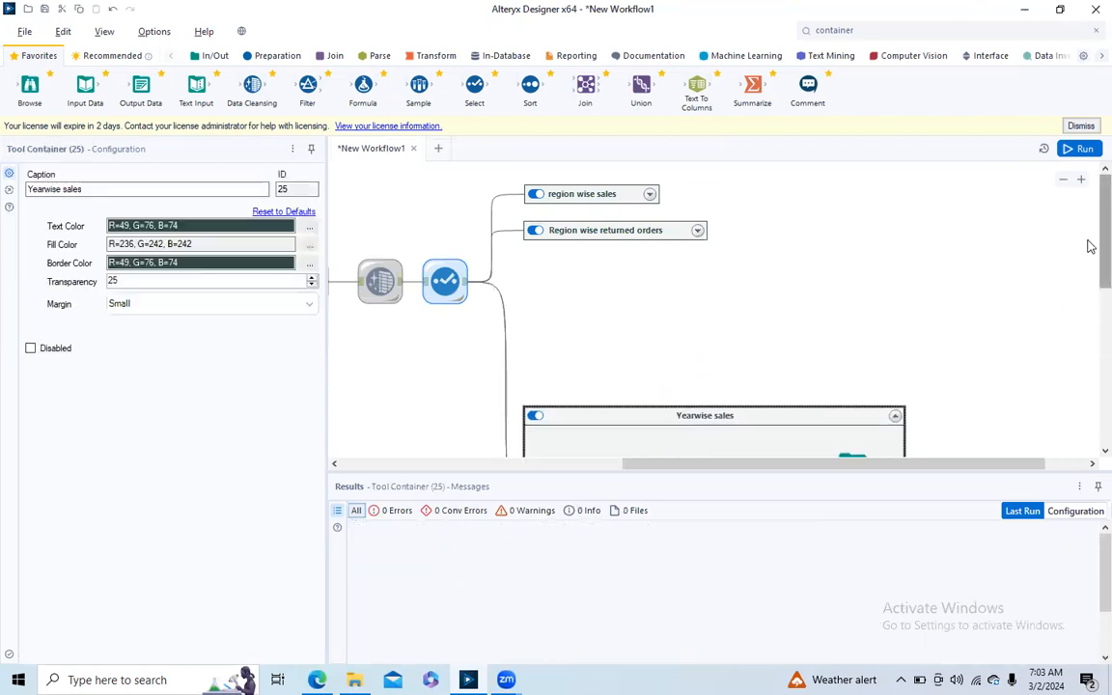
- Run the workflow with the new reporting tools and dismiss the completion message
left_click_drag(1093, 244, 1092, 313)
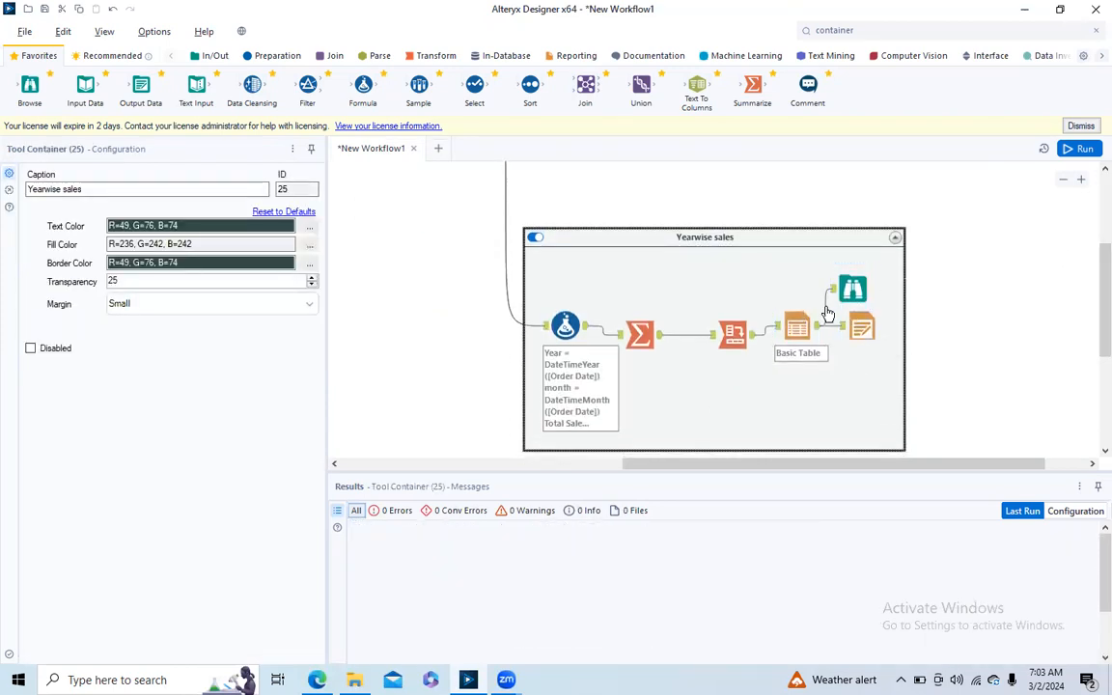
left_click(1083, 151)
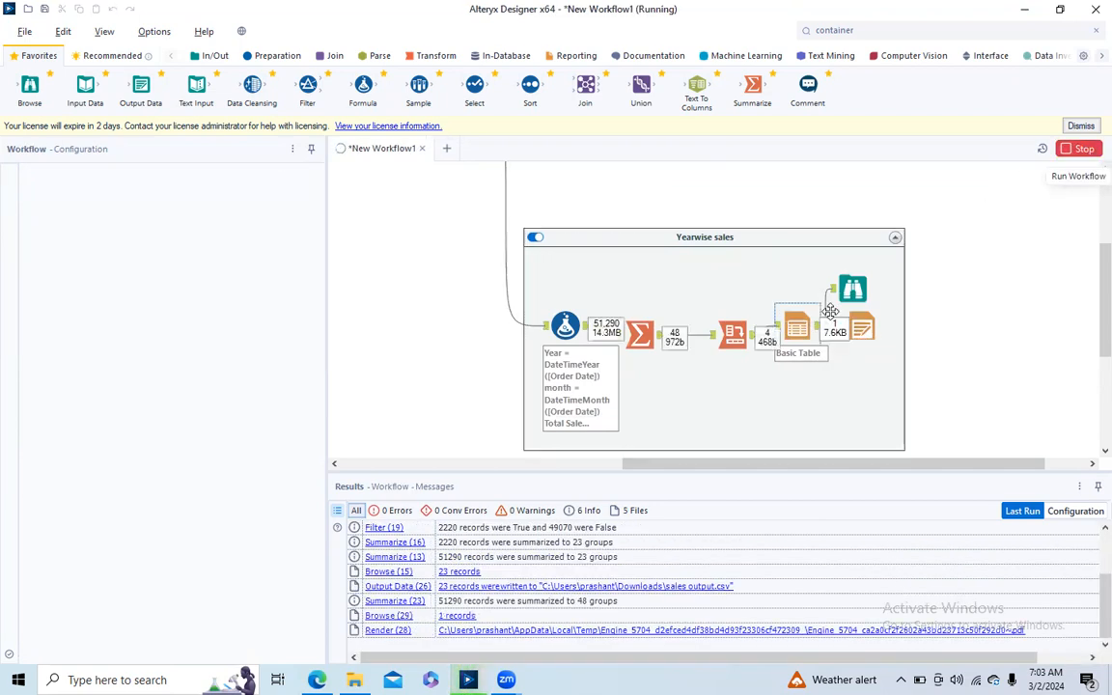
left_click(690, 283)
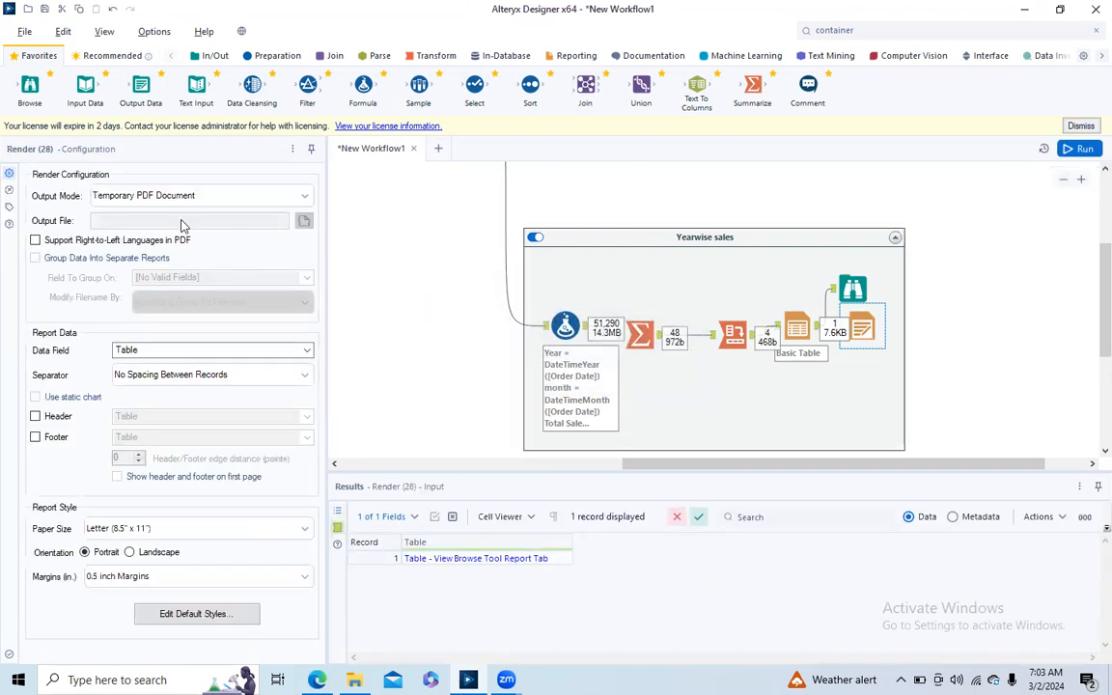
- Set the Render tool's output mode to Temporary Excel 2007 Spreadsheet
left_click(307, 196)
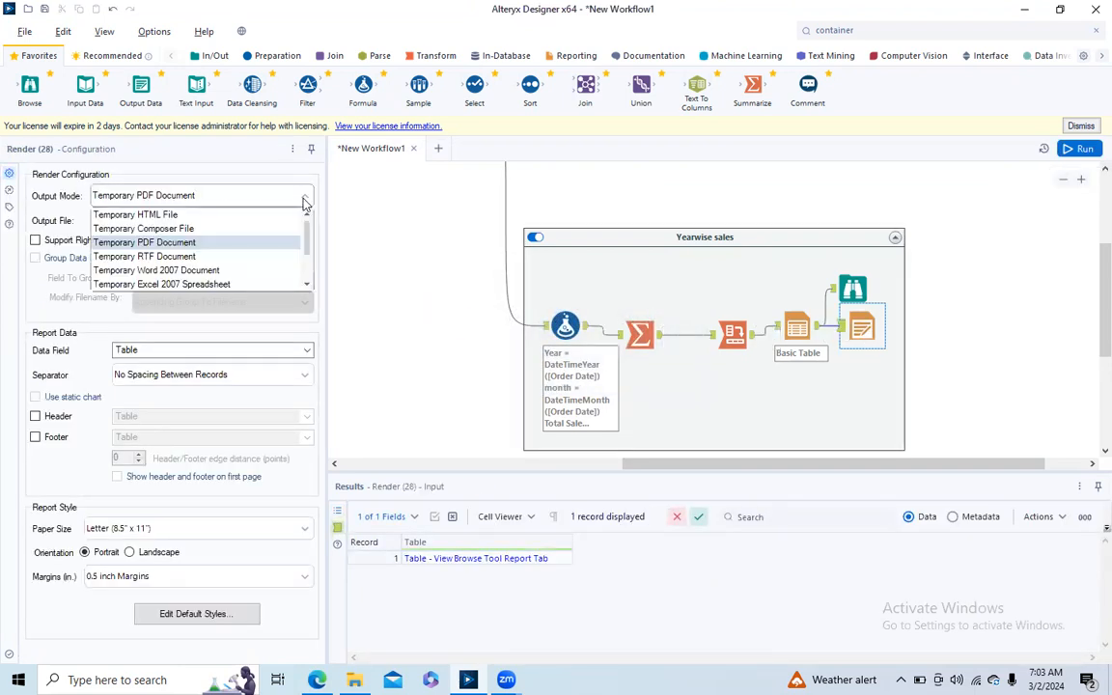
scroll(307, 251, "down", 2)
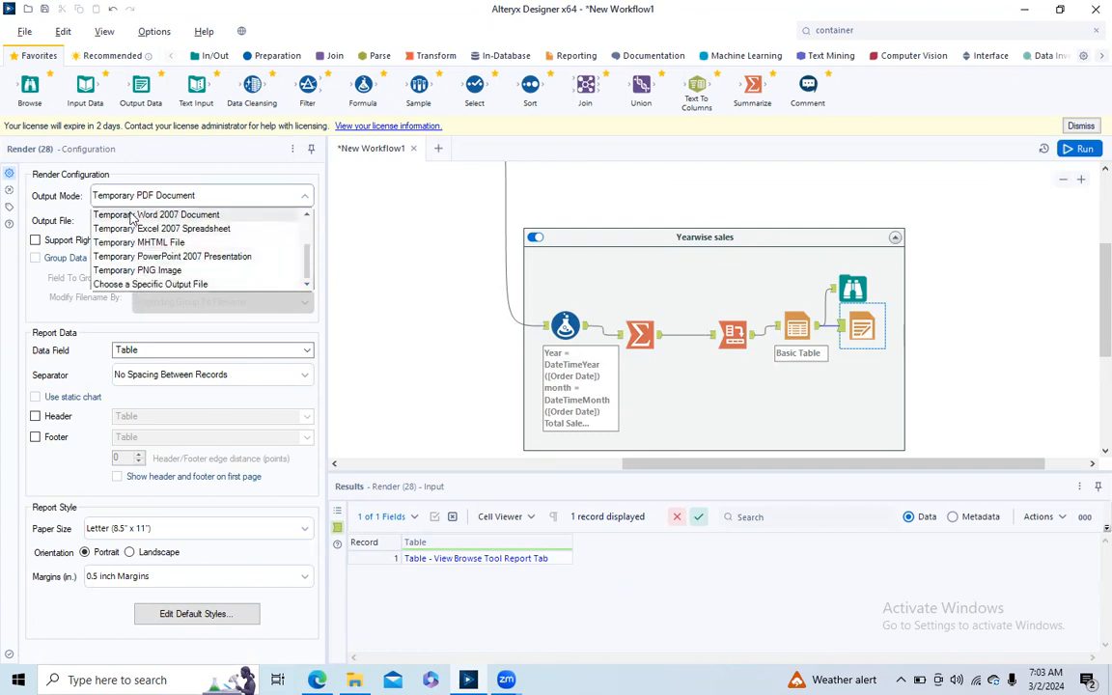
left_click(304, 215)
left_click(304, 215)
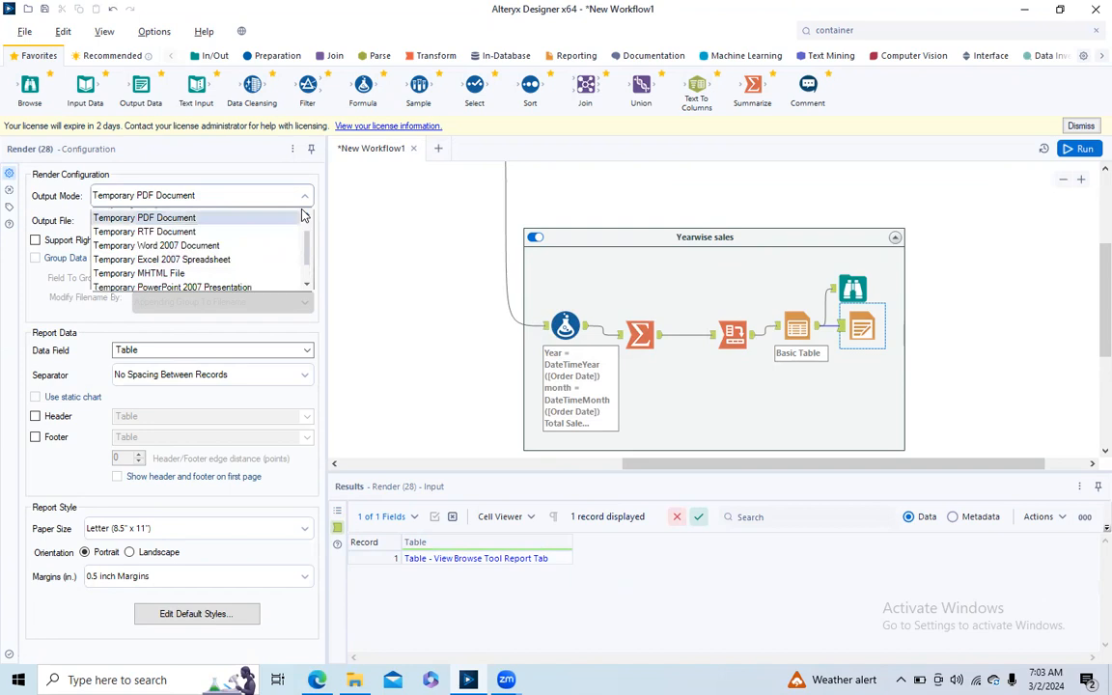
left_click(304, 216)
left_click(304, 216)
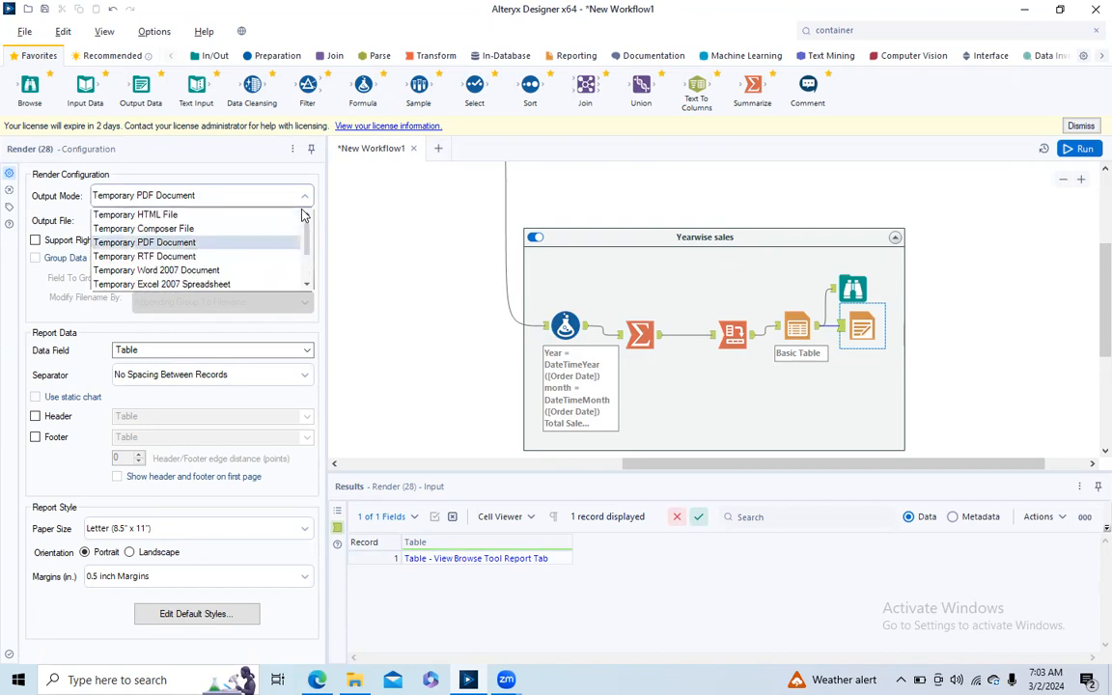
left_click(227, 284)
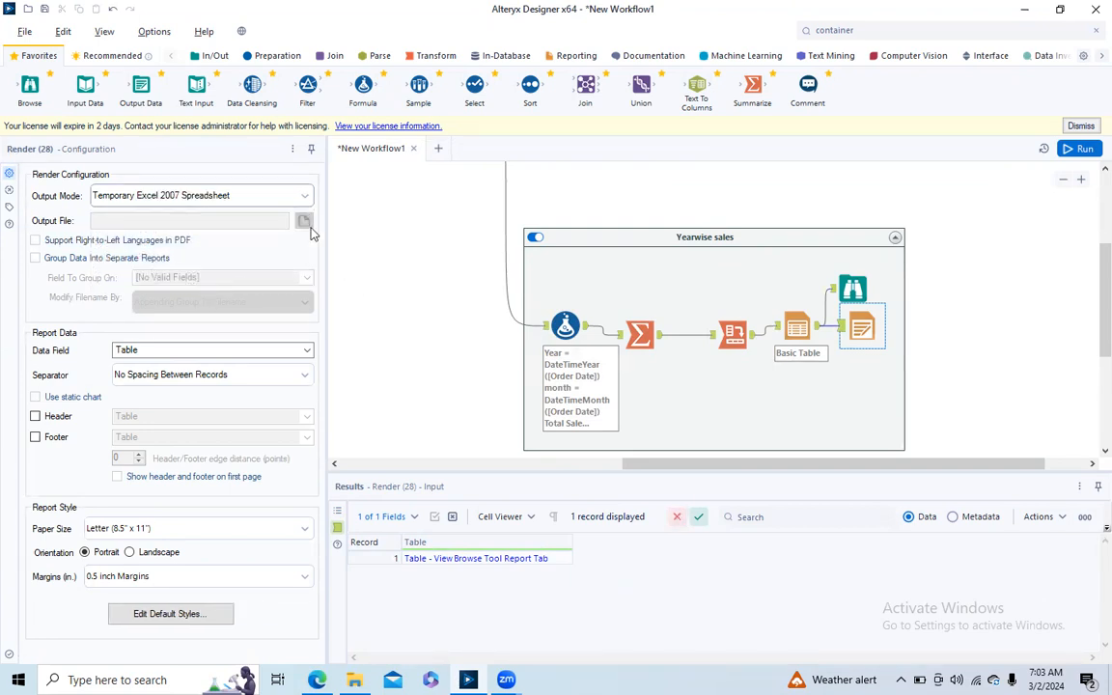
- Set the Render tool's output mode to Choose a Specific Output File
left_click(304, 195)
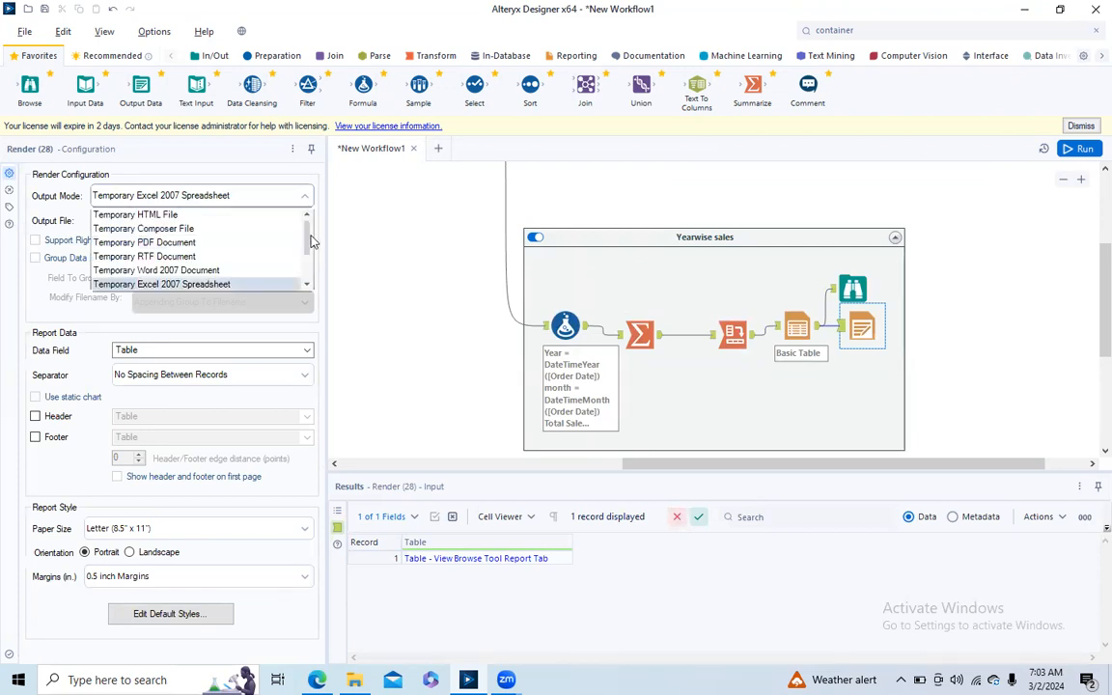
scroll(278, 214, "down", 1)
left_click(196, 284)
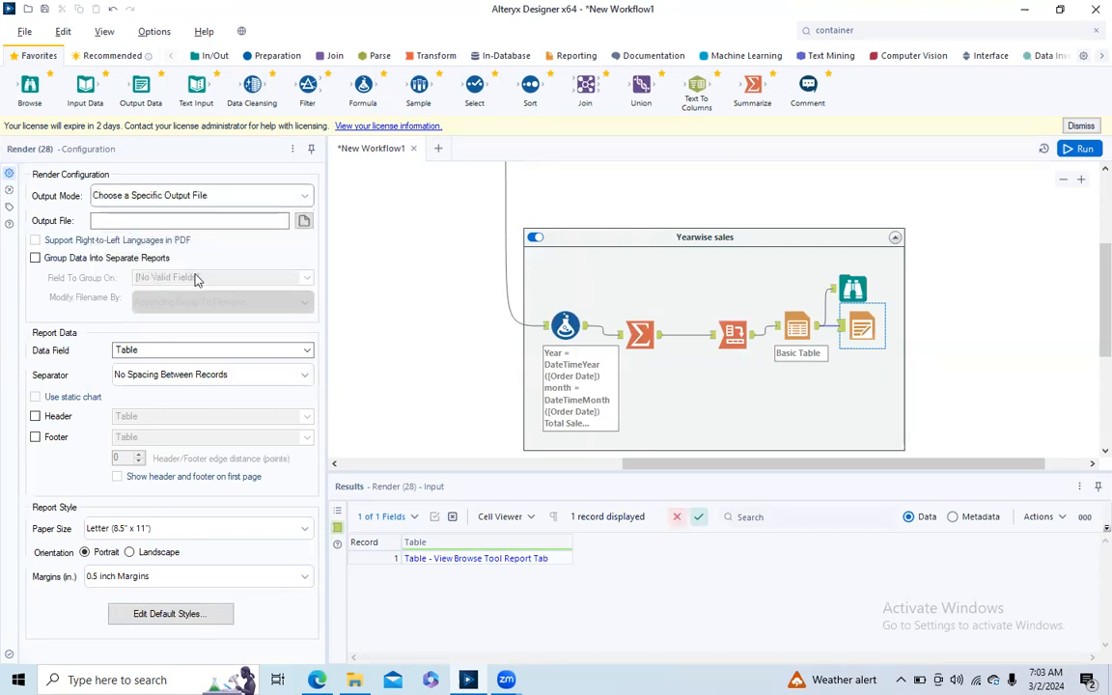
- Set the Render tool's output file to an Excel 2007 spreadsheet named "reporting output" in the Downloads folder
left_click(304, 222)
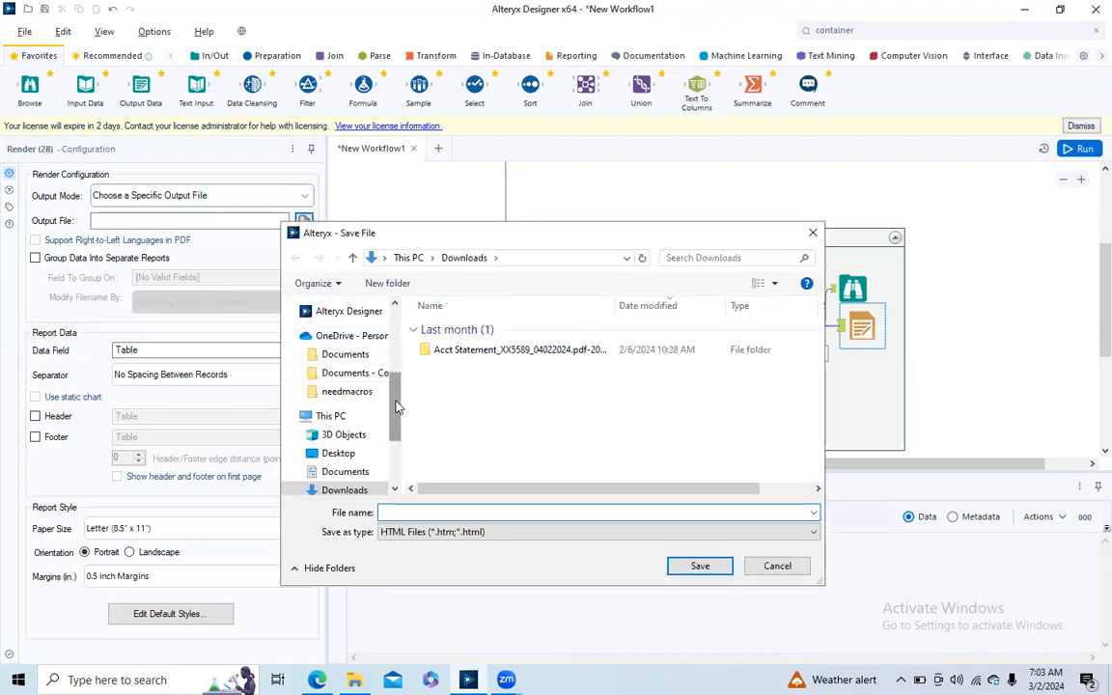
scroll(396, 410, "up", 3)
left_click(545, 536)
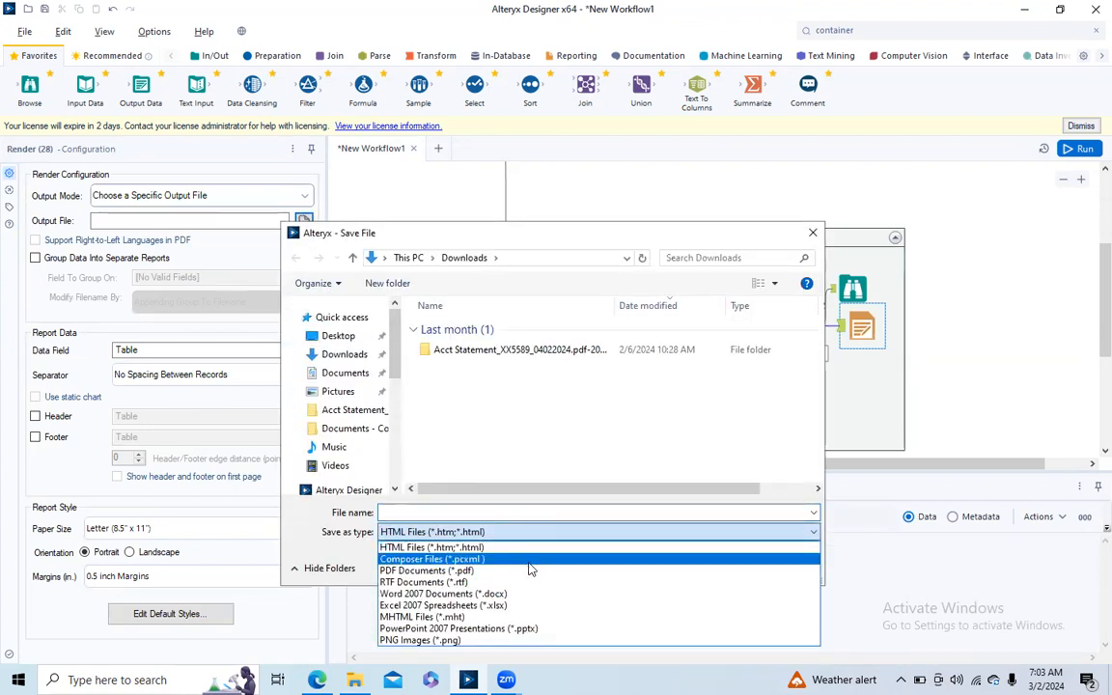
left_click(509, 605)
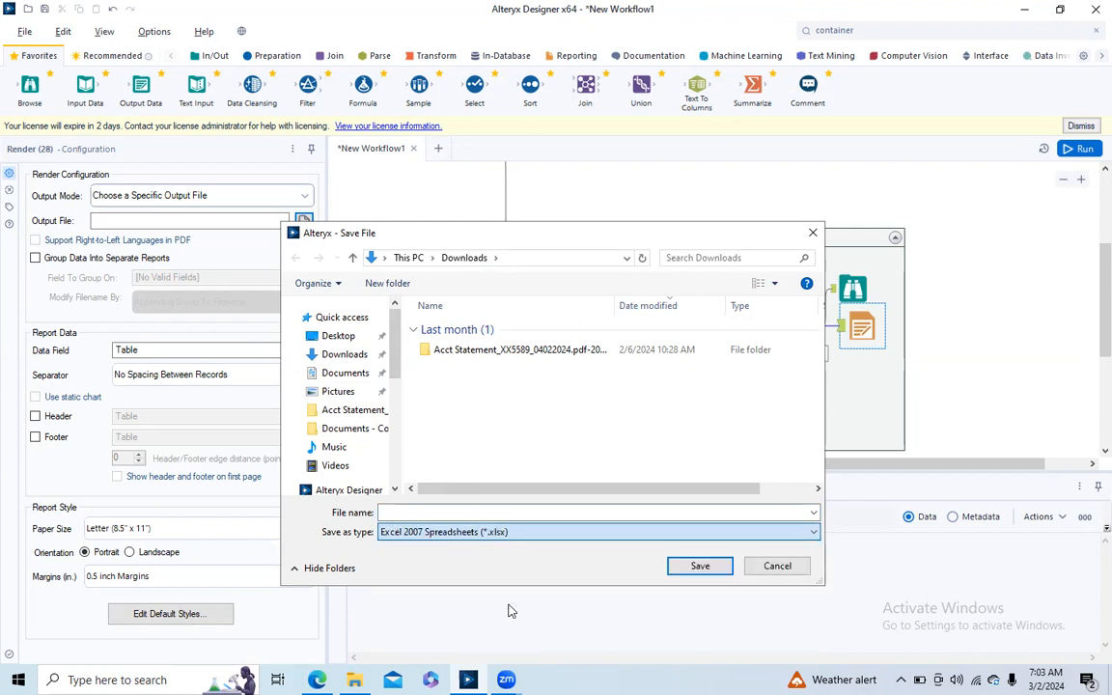
left_click(364, 361)
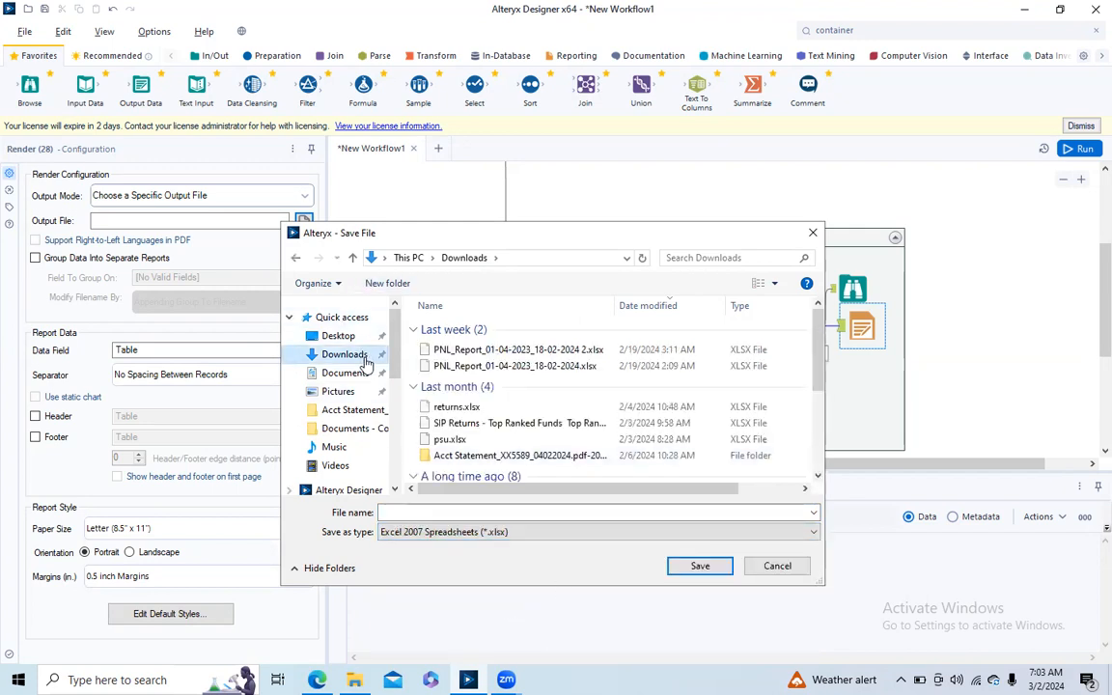
left_click(447, 512)
type("reporting output")
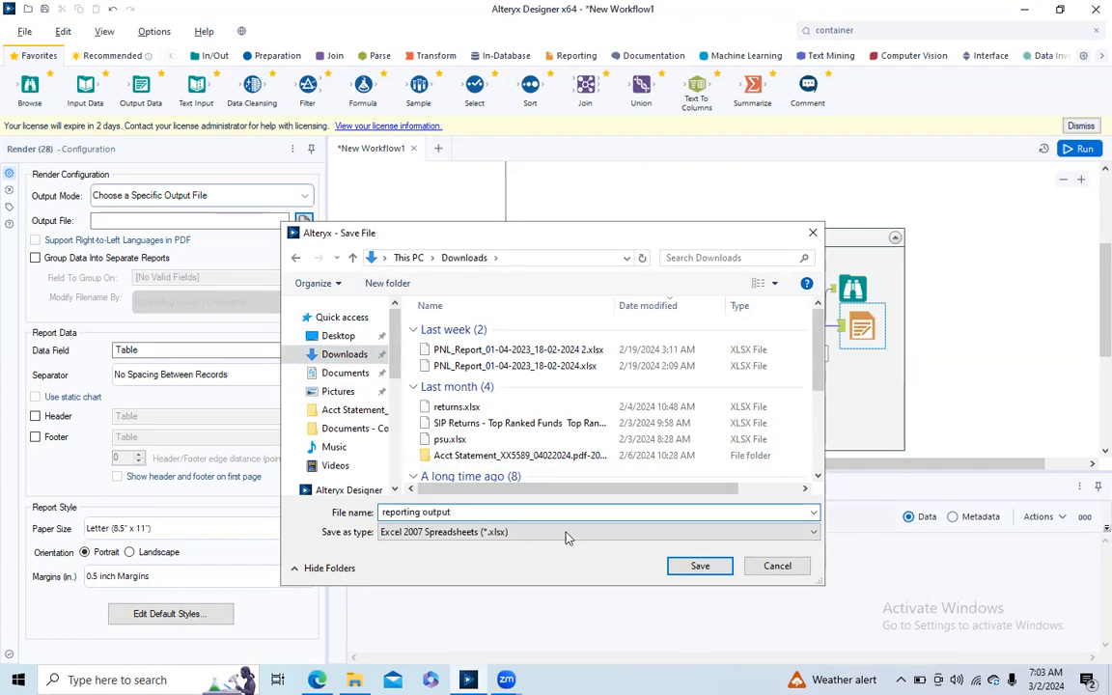
left_click(700, 566)
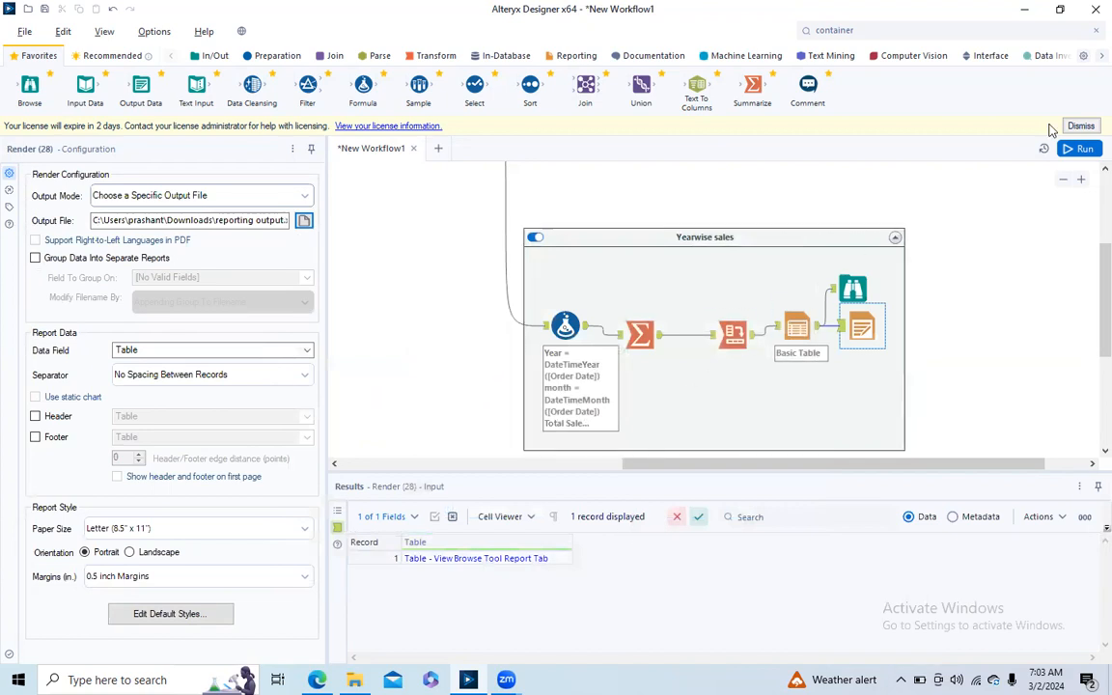
- Run the workflow and view the yearwise report table from the Browse tool in a widened configuration pane
left_click(709, 347)
key("ctrl+r")
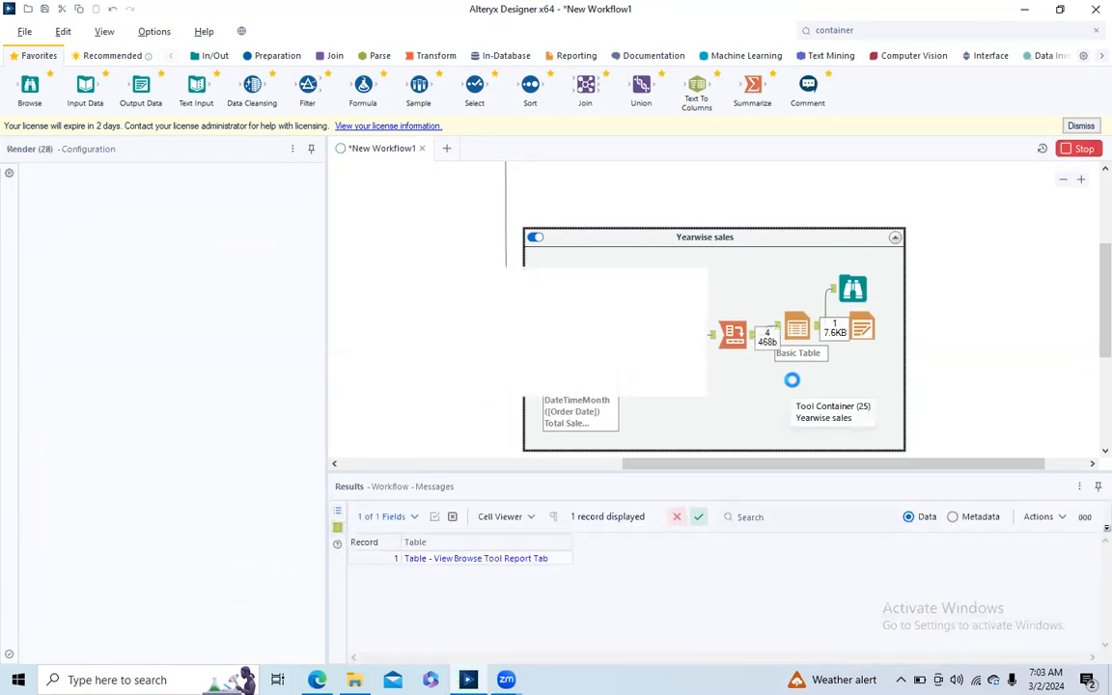
left_click(857, 305)
left_click_drag(325, 302, 446, 302)
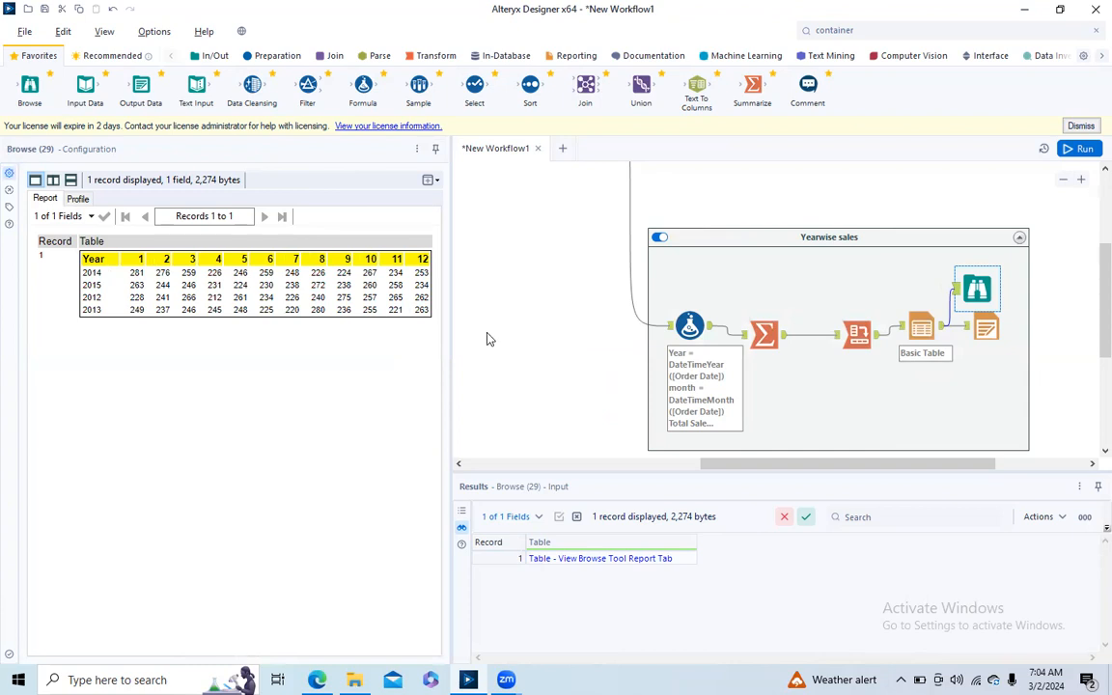
- Review the Render tool's output file settings and the containers in the workflow
left_click(987, 327)
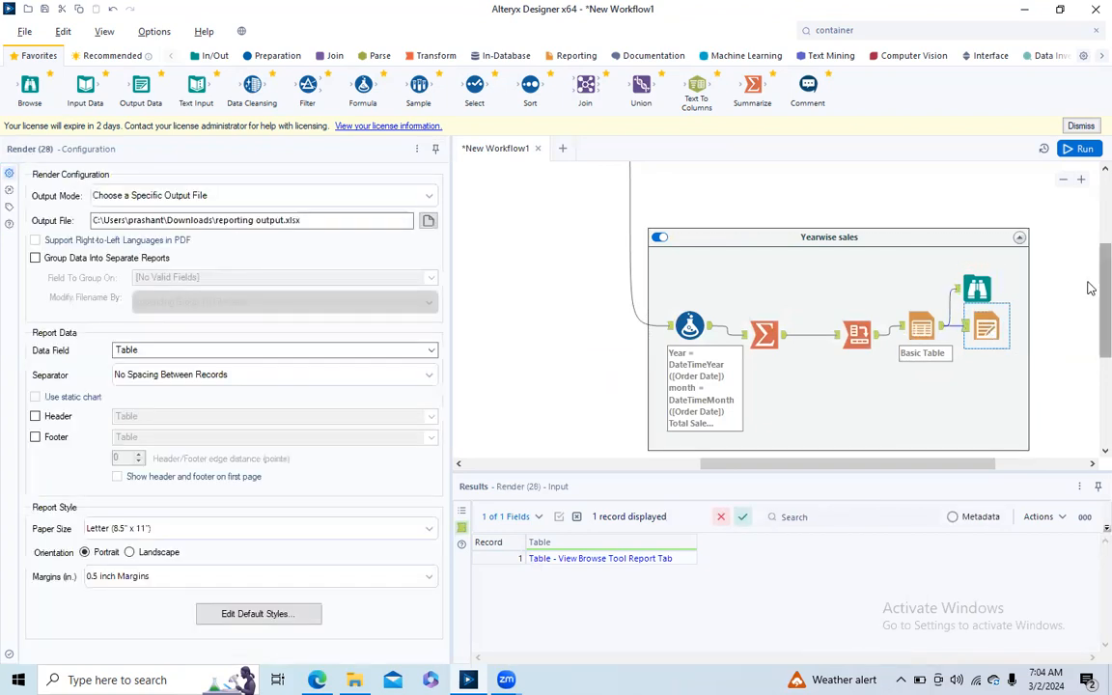
scroll(1091, 239, "up", 3)
scroll(1089, 222, "up", 1)
scroll(1089, 280, "down", 4)
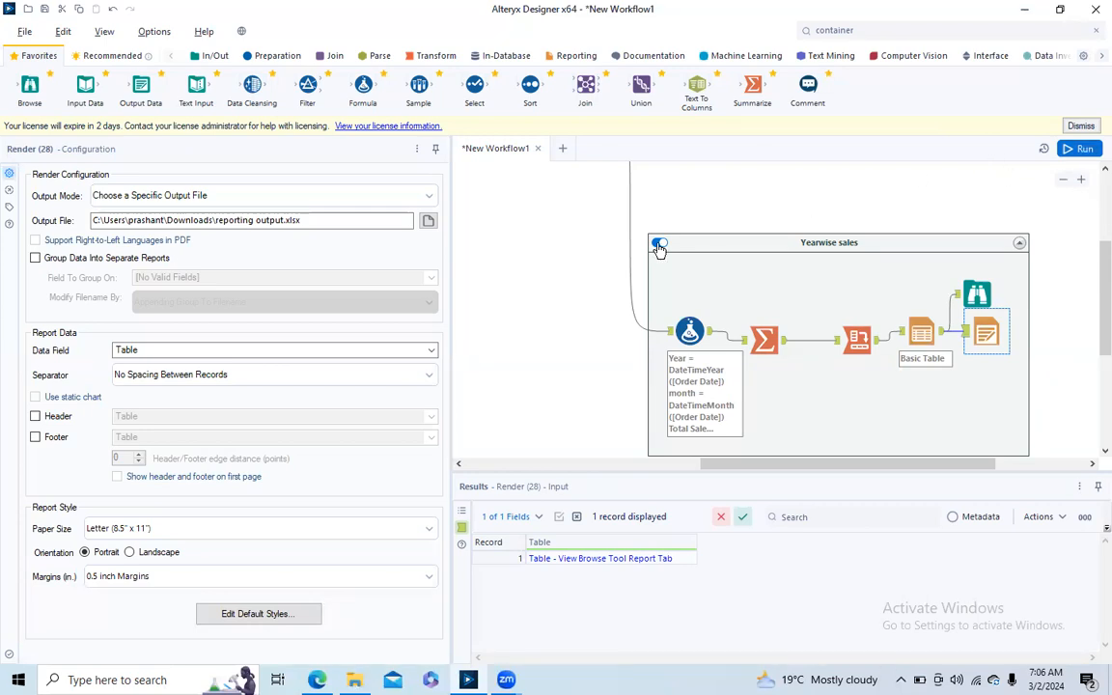
scroll(1091, 231, "up", 3)
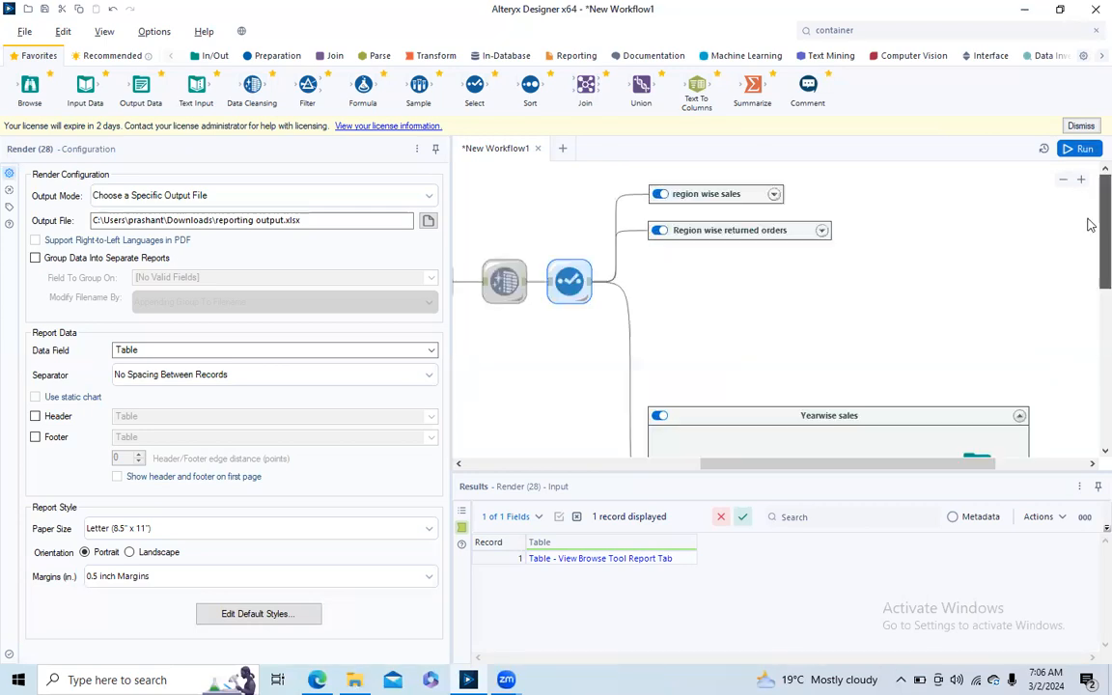